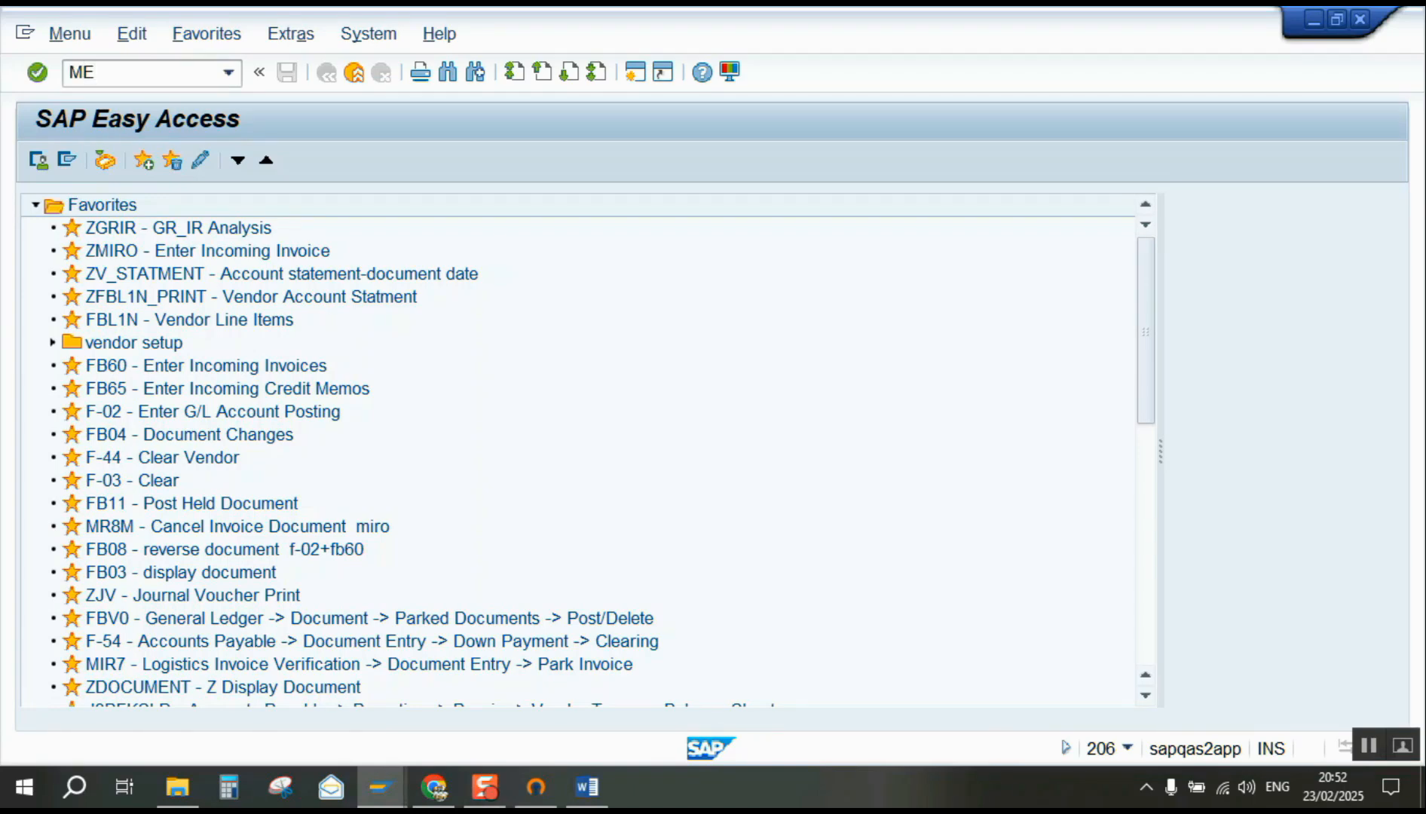
- Start a purchase order with transaction ME21N for vendor alnahda for trading, using purchasing group 008
text(E21N)
key(Return)
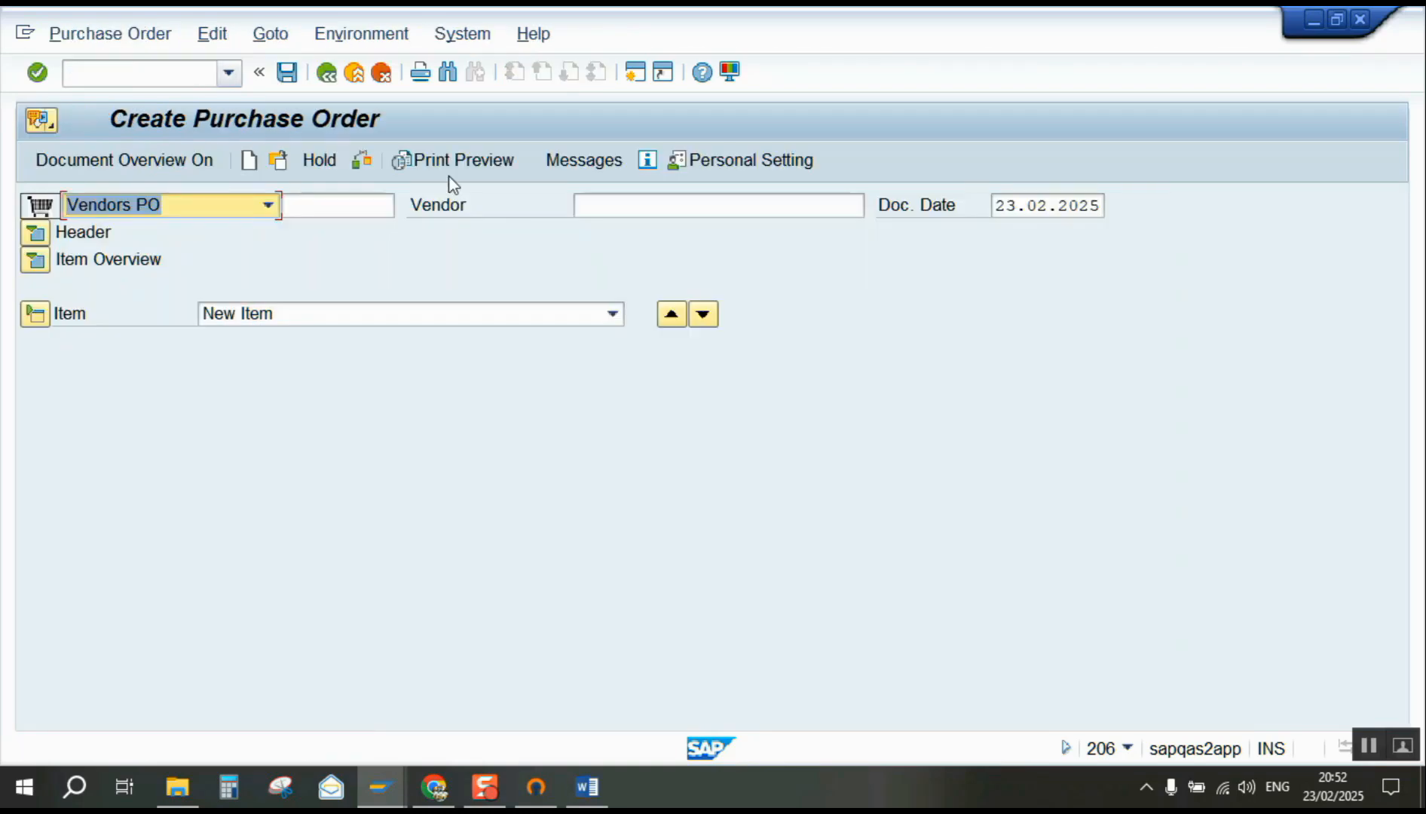
click(690, 205)
click(692, 226)
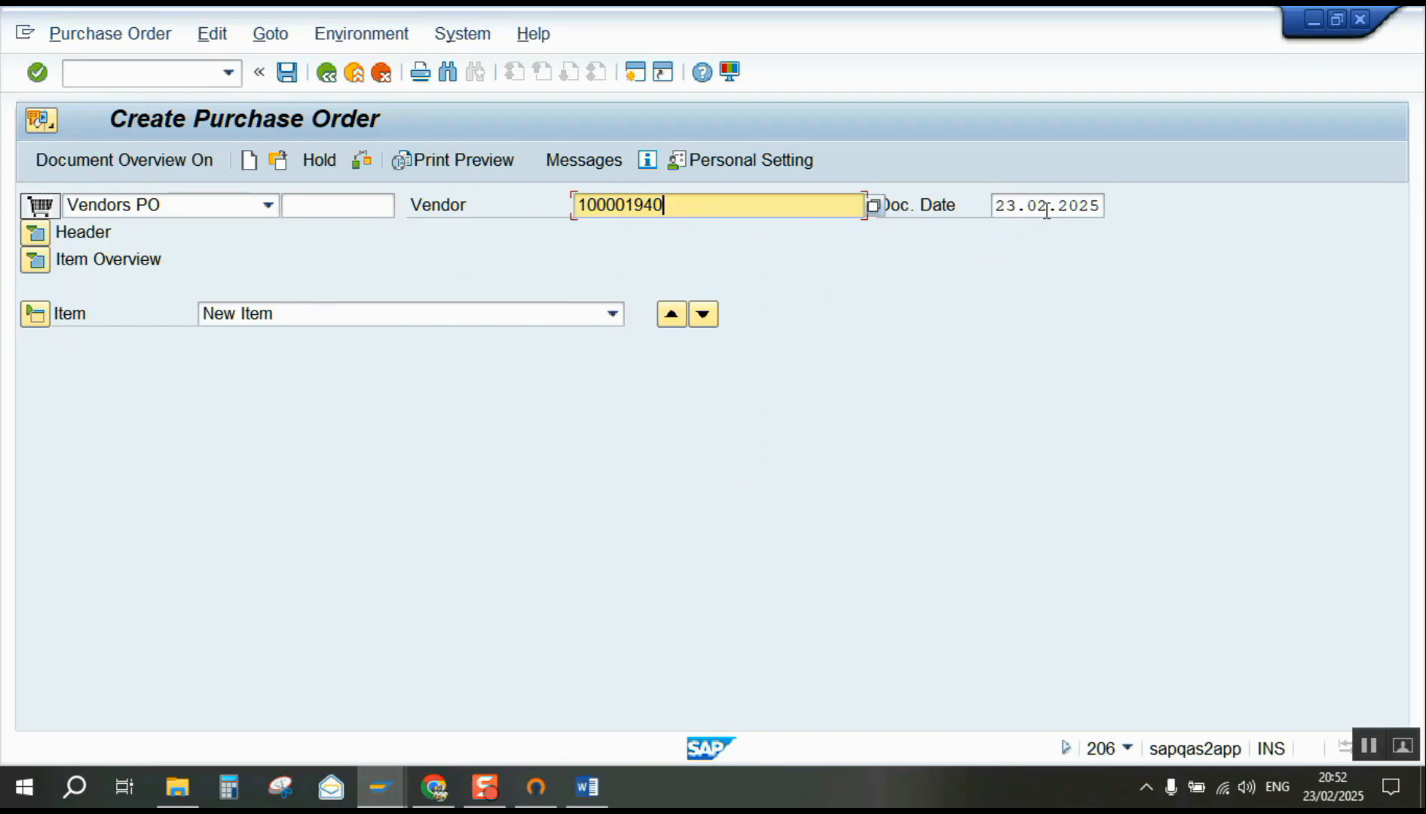
key(Return)
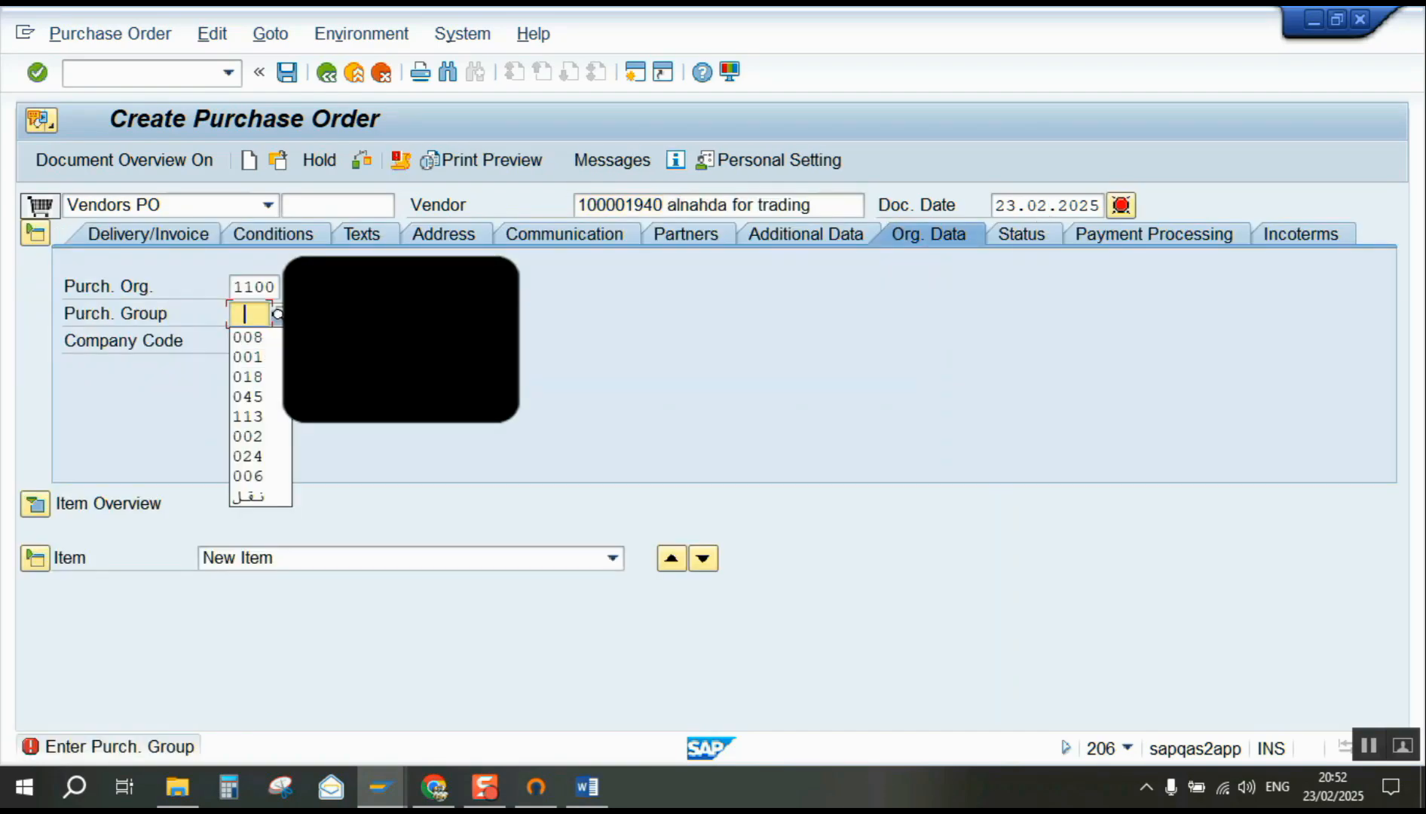
click(273, 338)
key(Return)
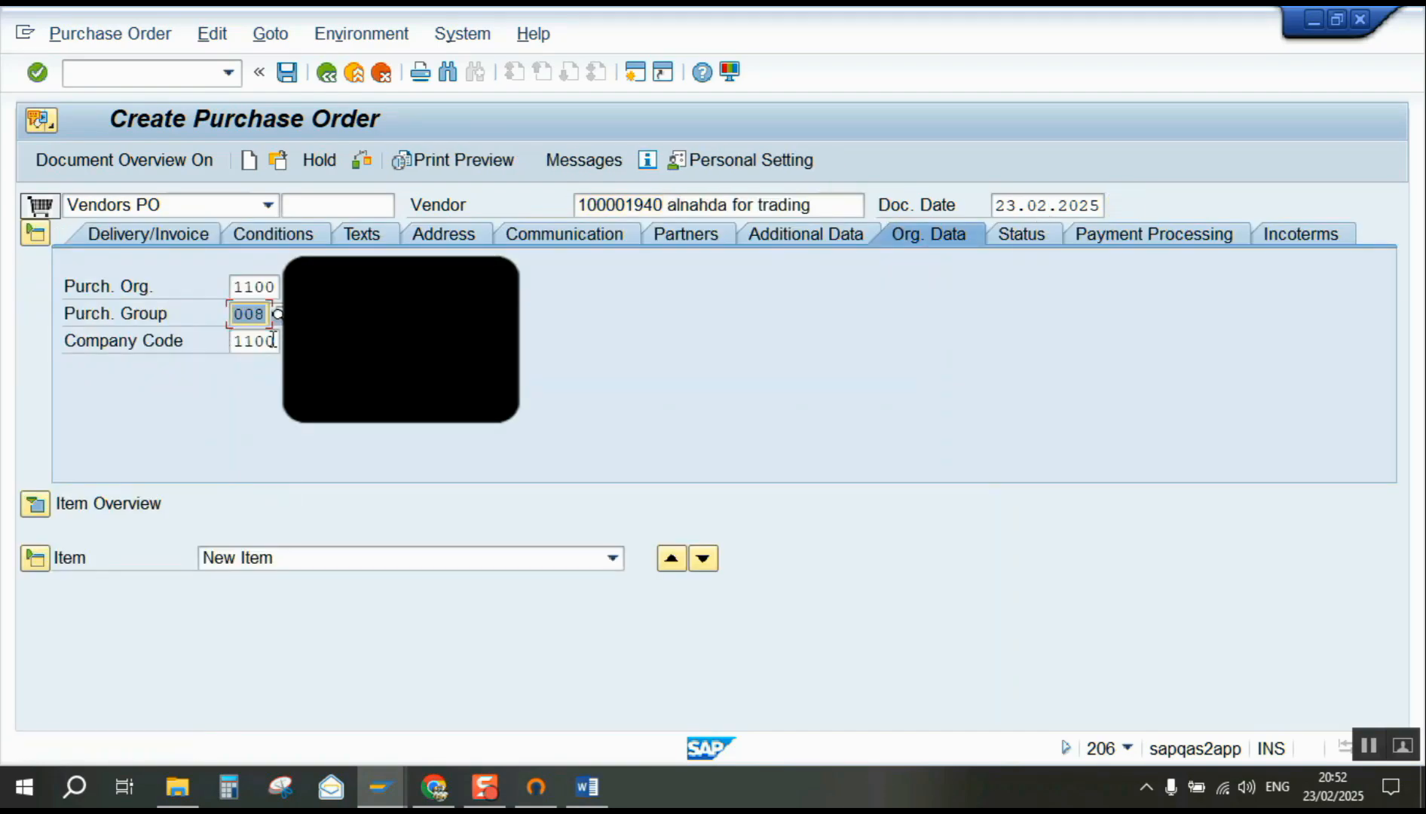
click(36, 503)
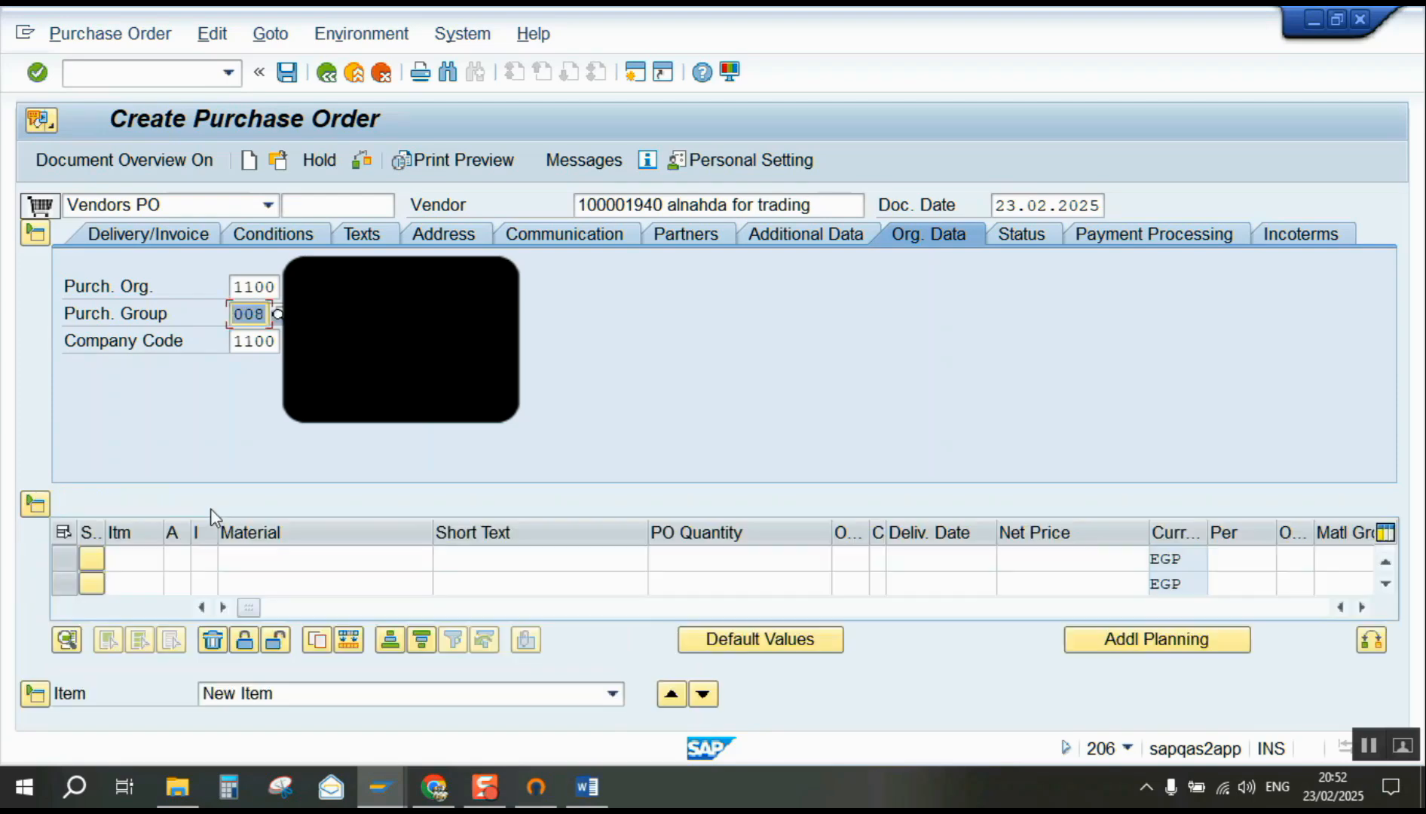
click(326, 558)
key(Down)
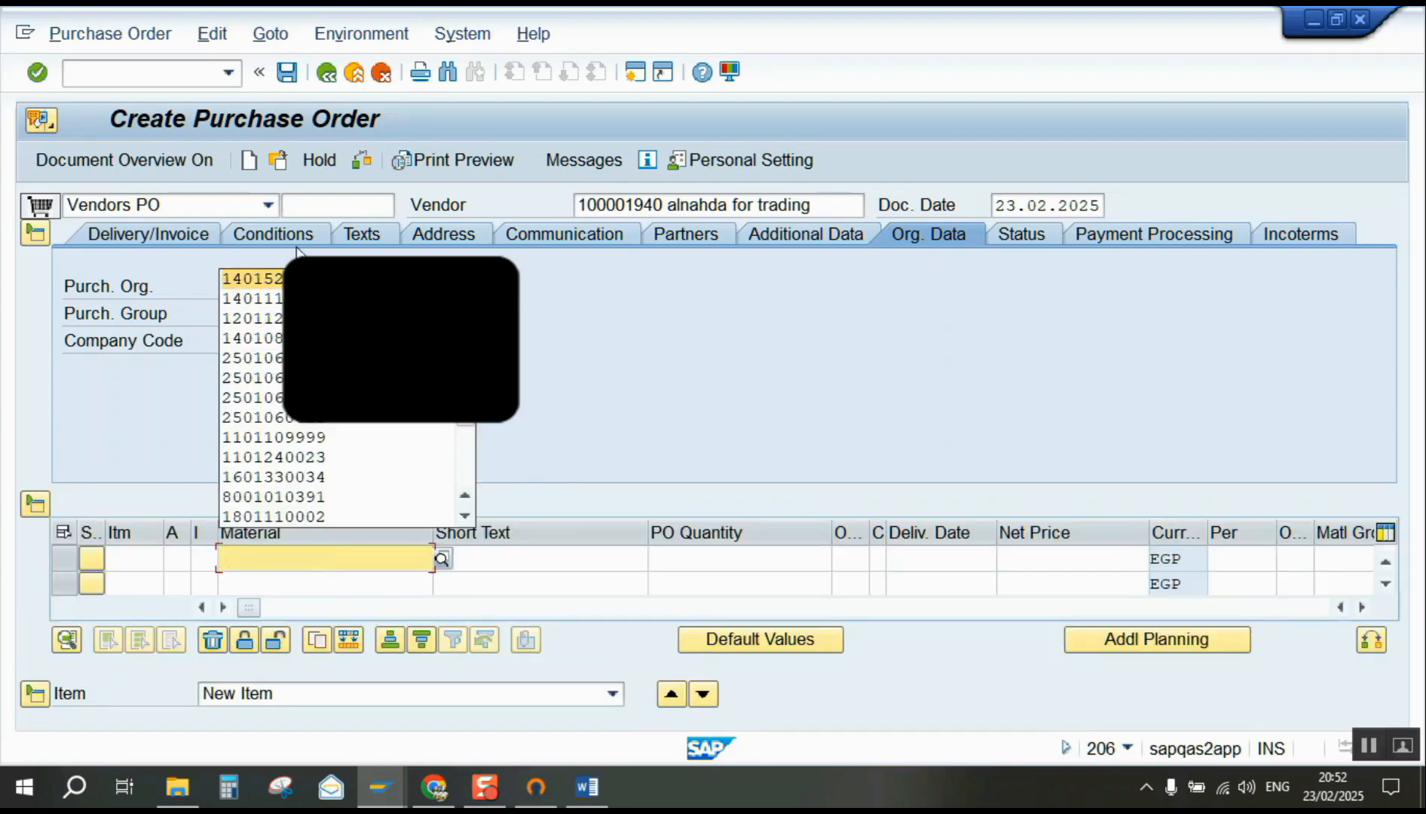
key(Return)
click(750, 558)
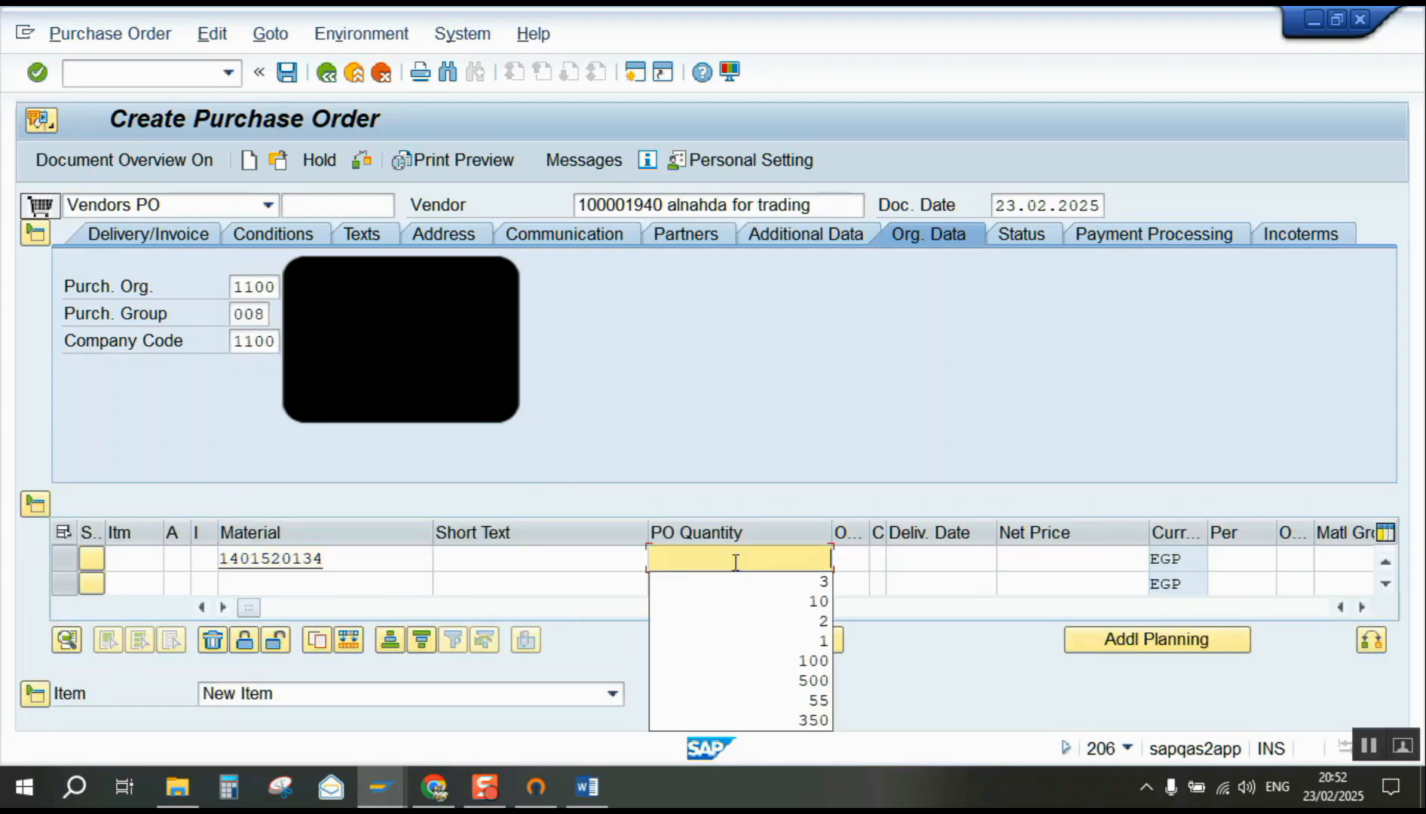
click(758, 601)
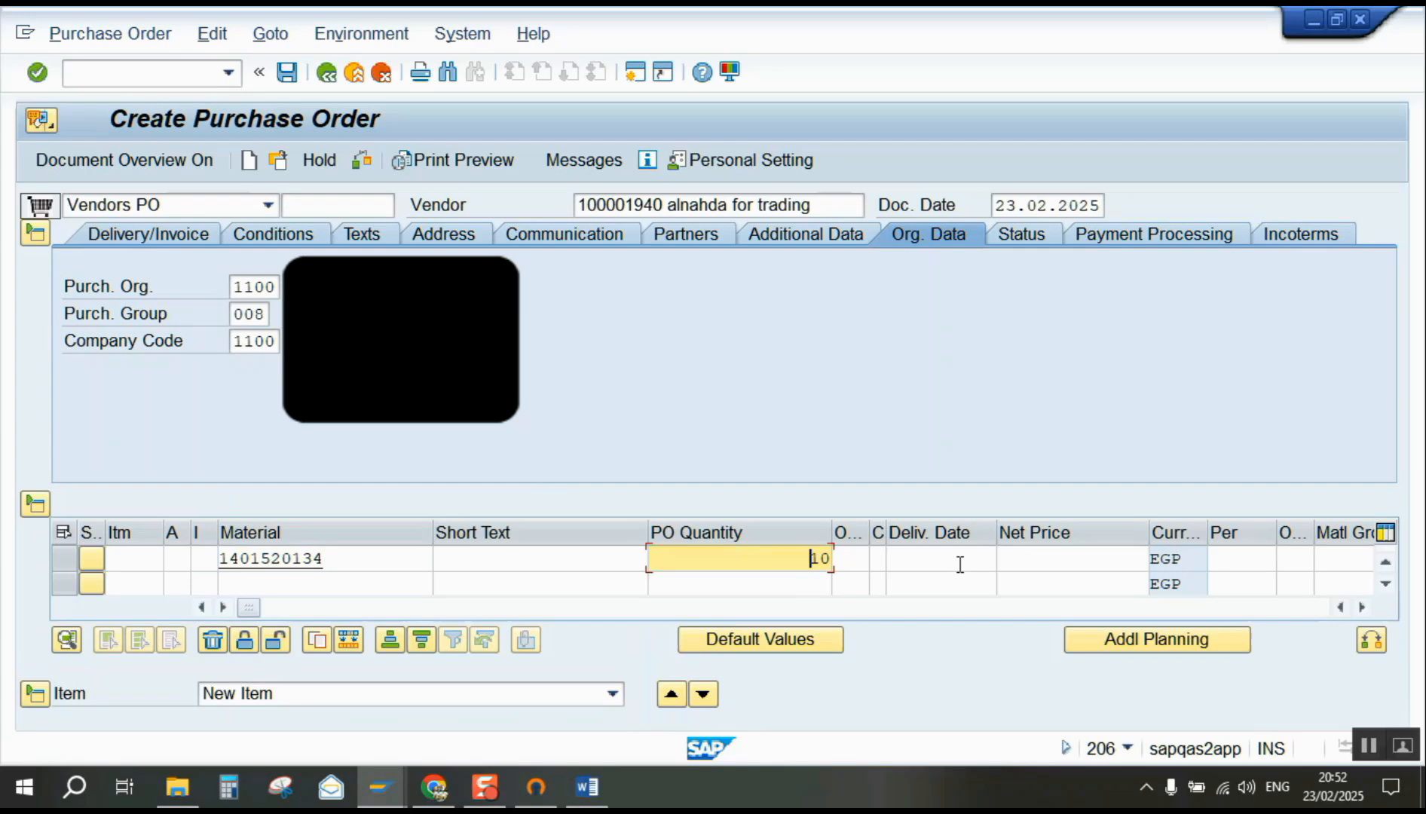
click(1049, 564)
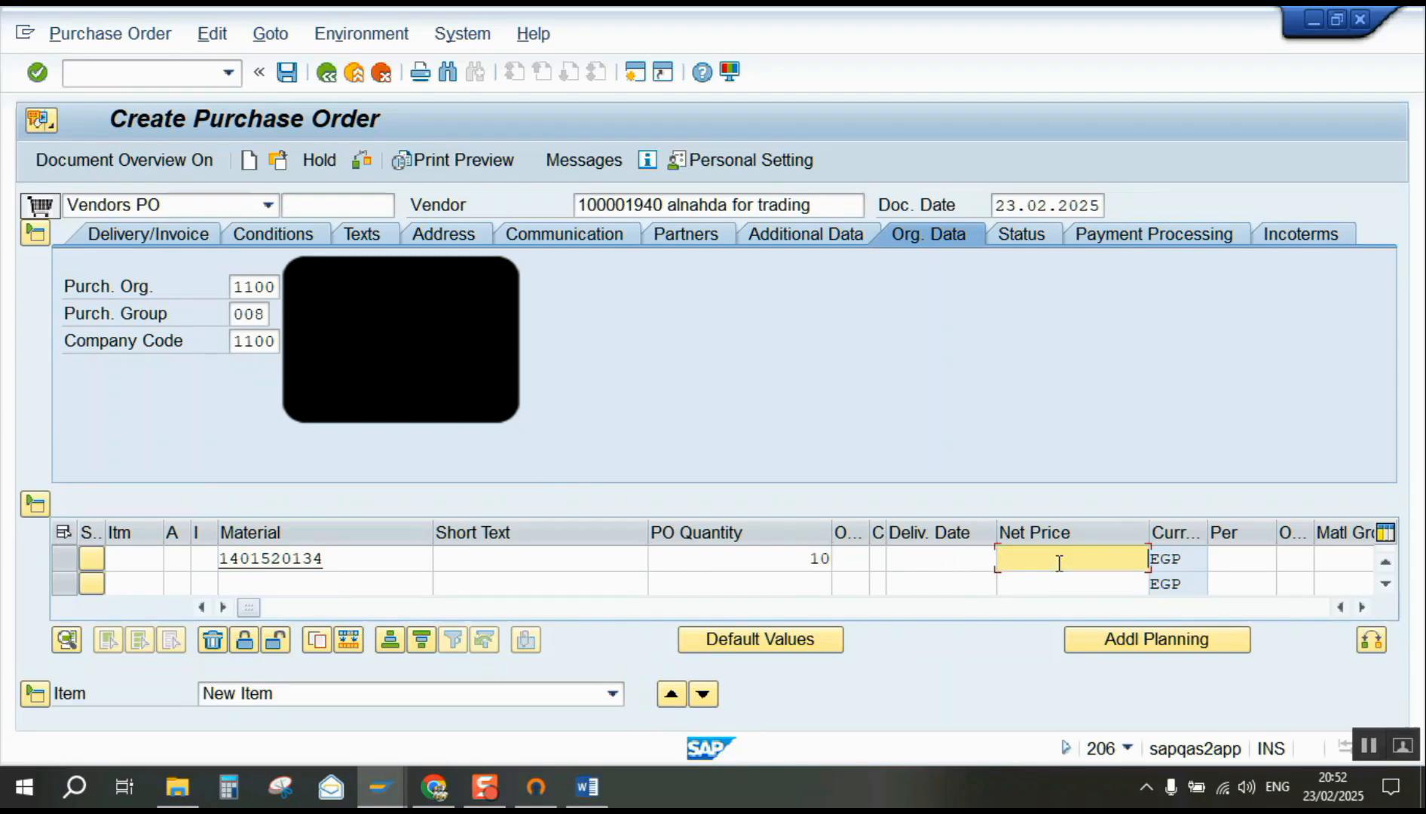
click(1114, 279)
- Set the order item's material group to 9001 and its storage location to H022
key(Tab)
key(Tab)
key(Tab)
key(Tab)
key(Tab)
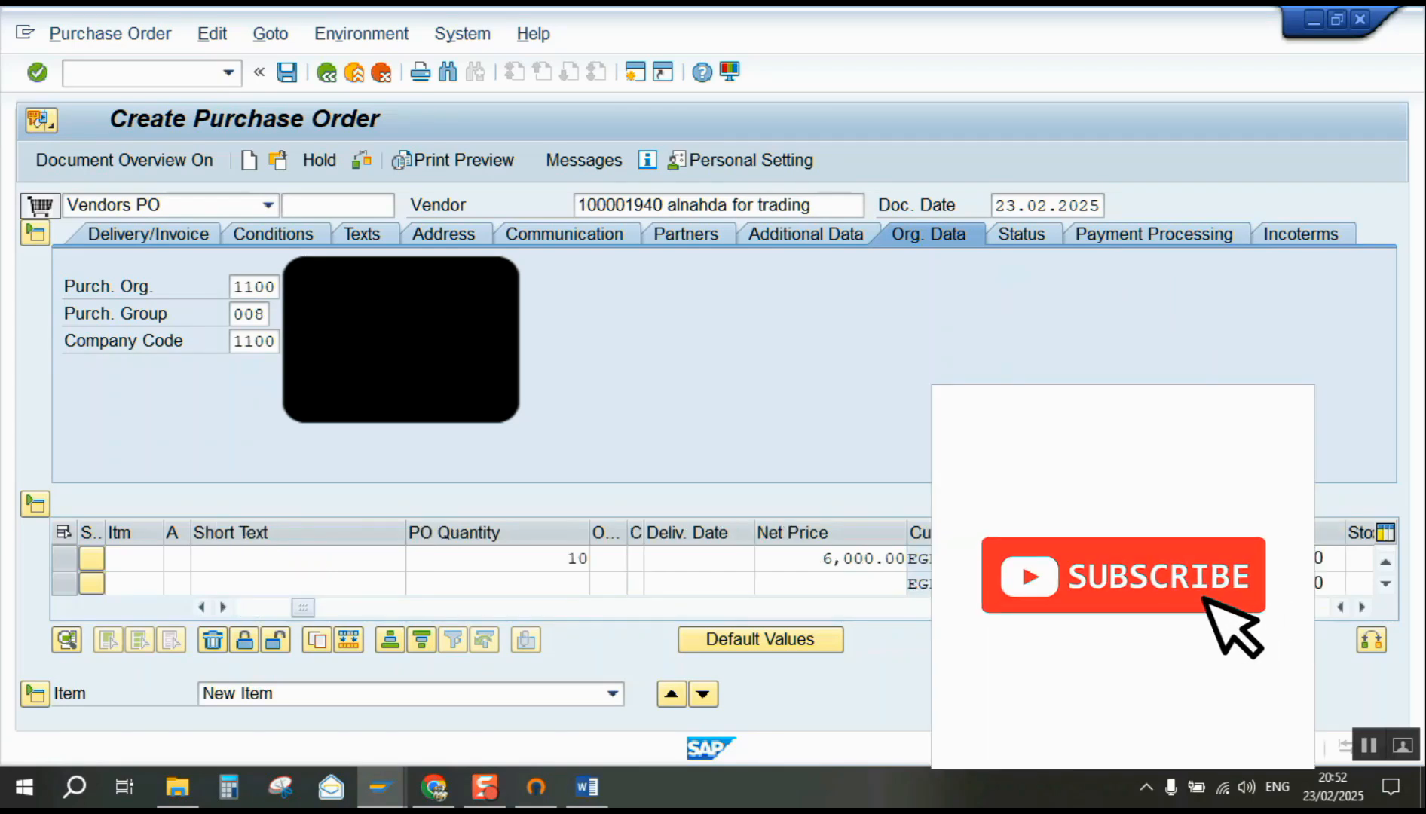
click(1330, 558)
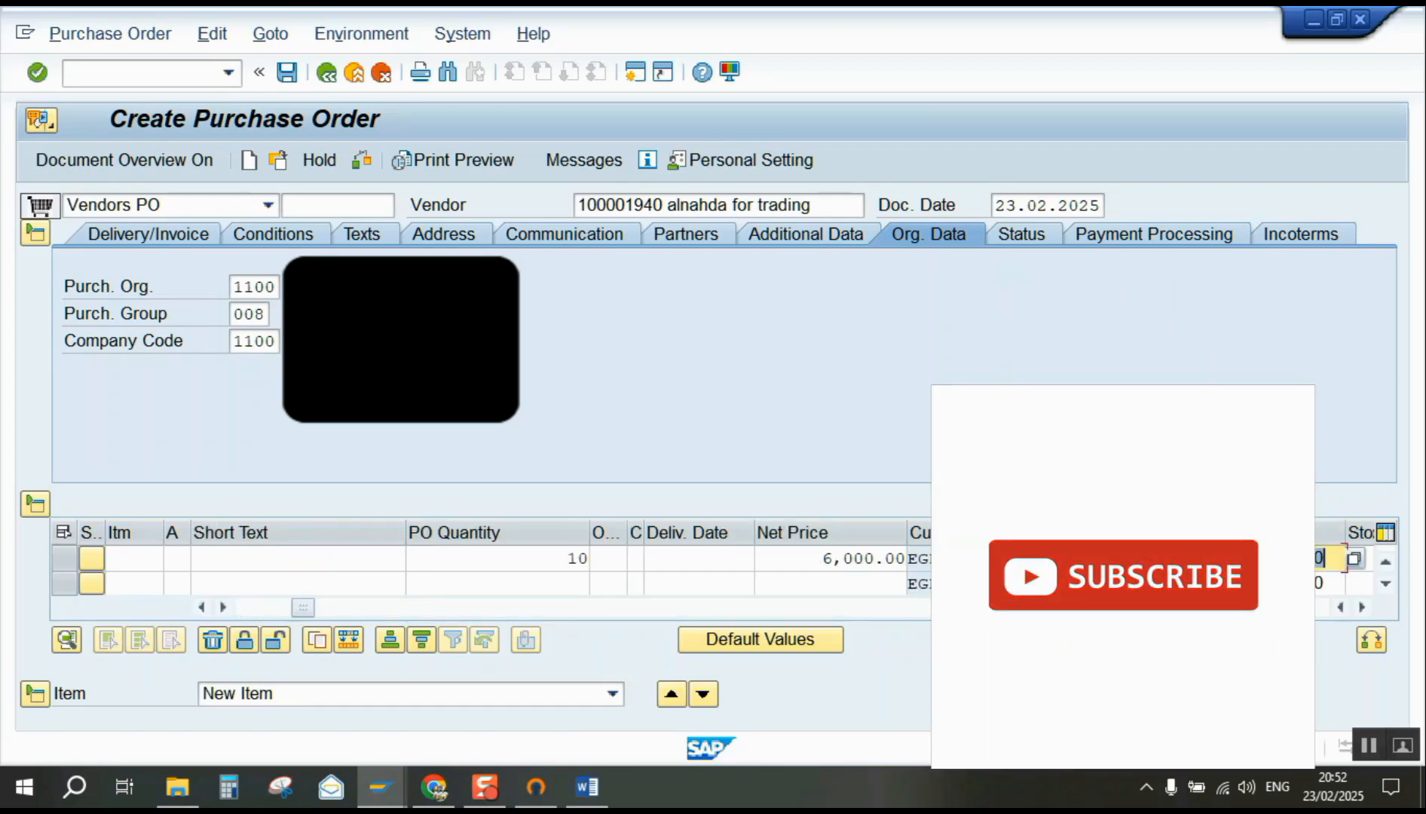
key(Tab)
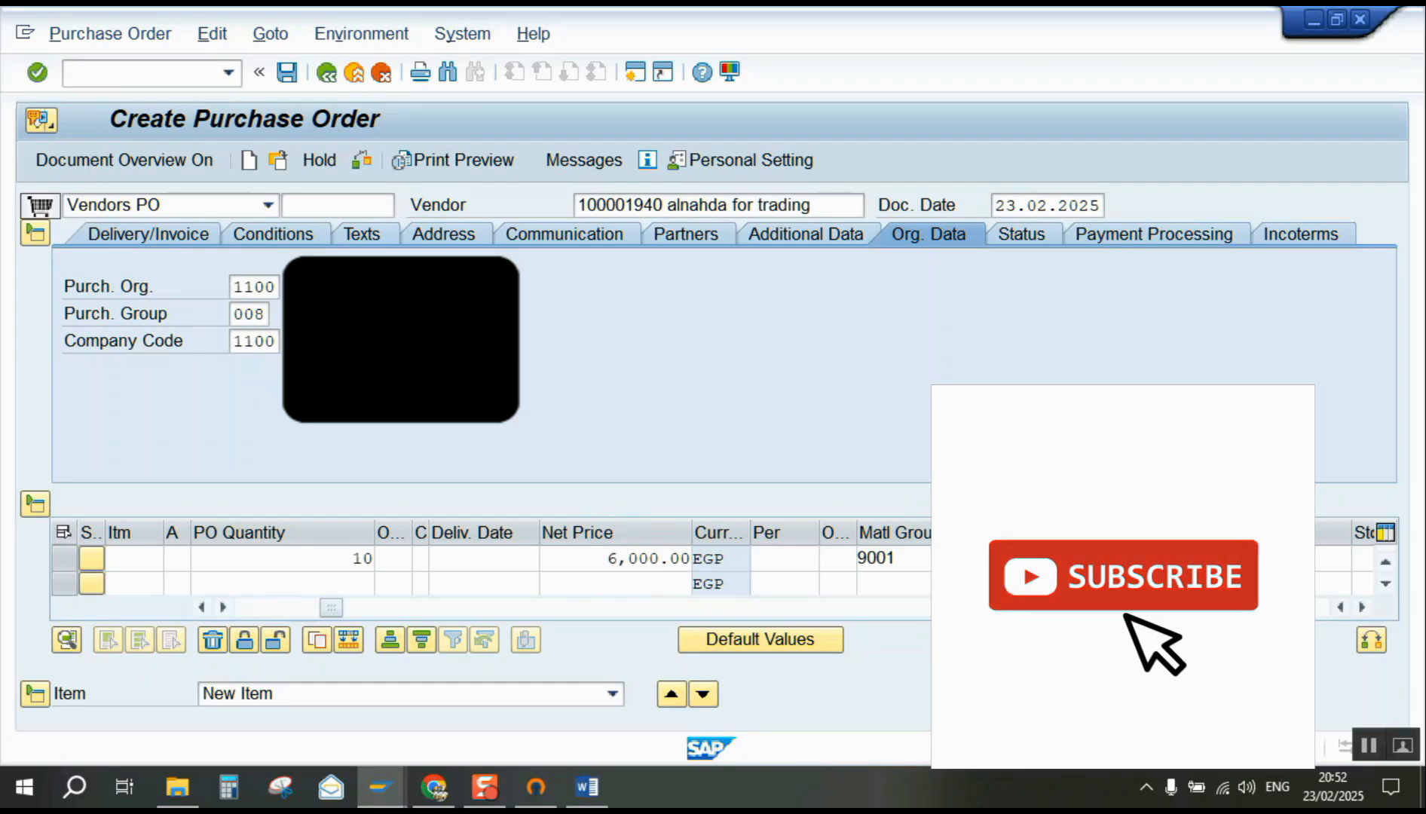
key(F4)
click(1185, 280)
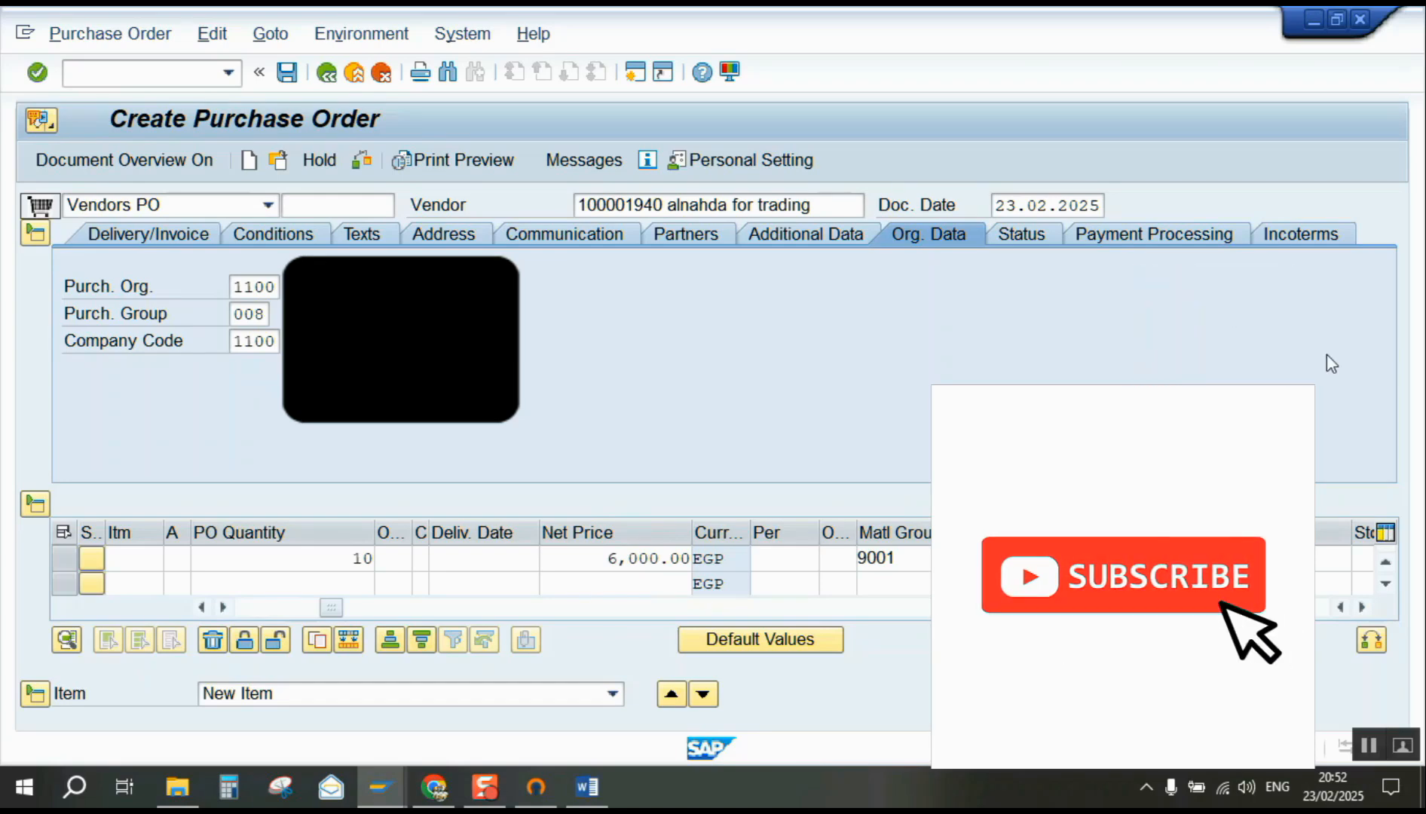
key(Return)
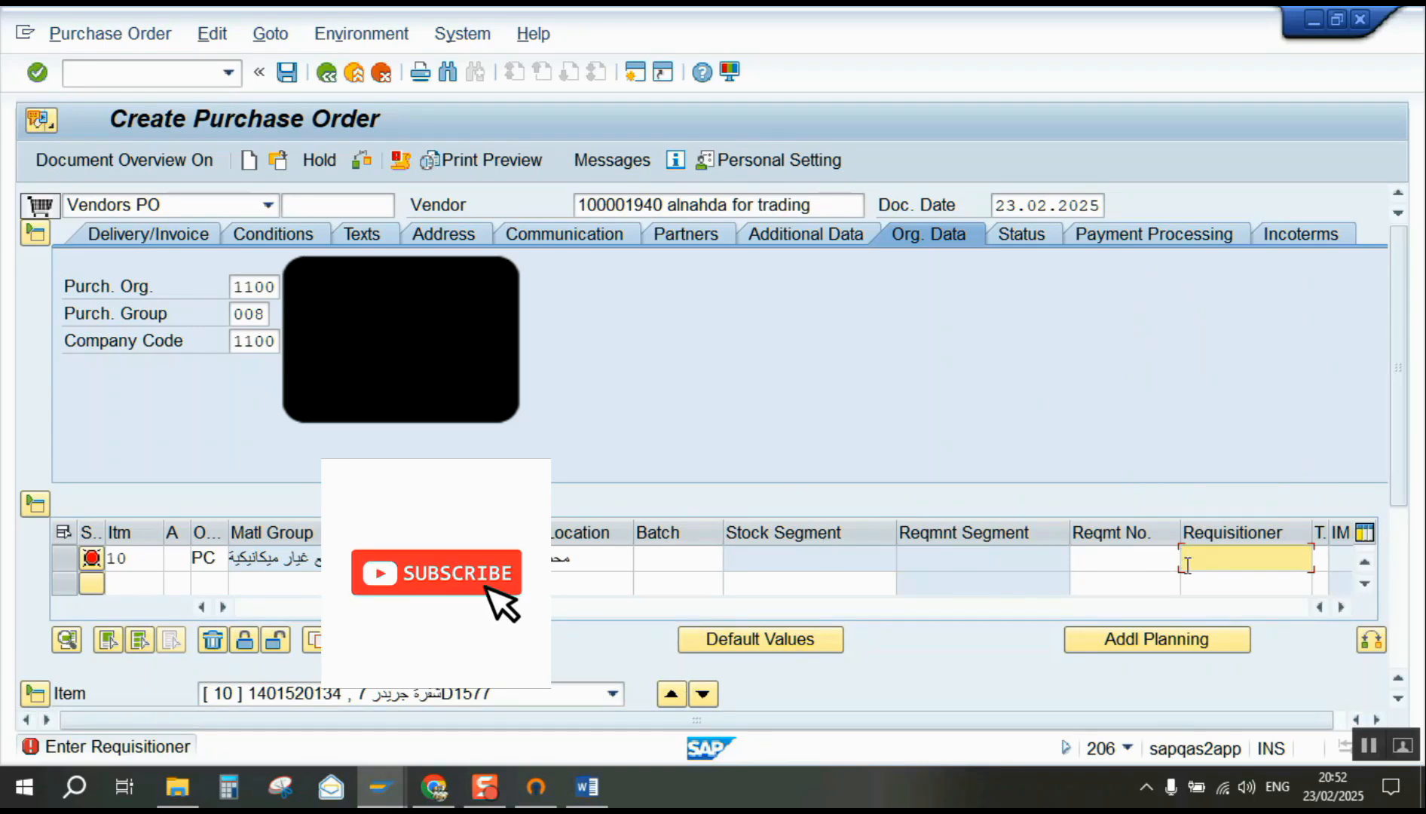
- Enter the requisitioner's name for the order item and validate the entries
text(u)
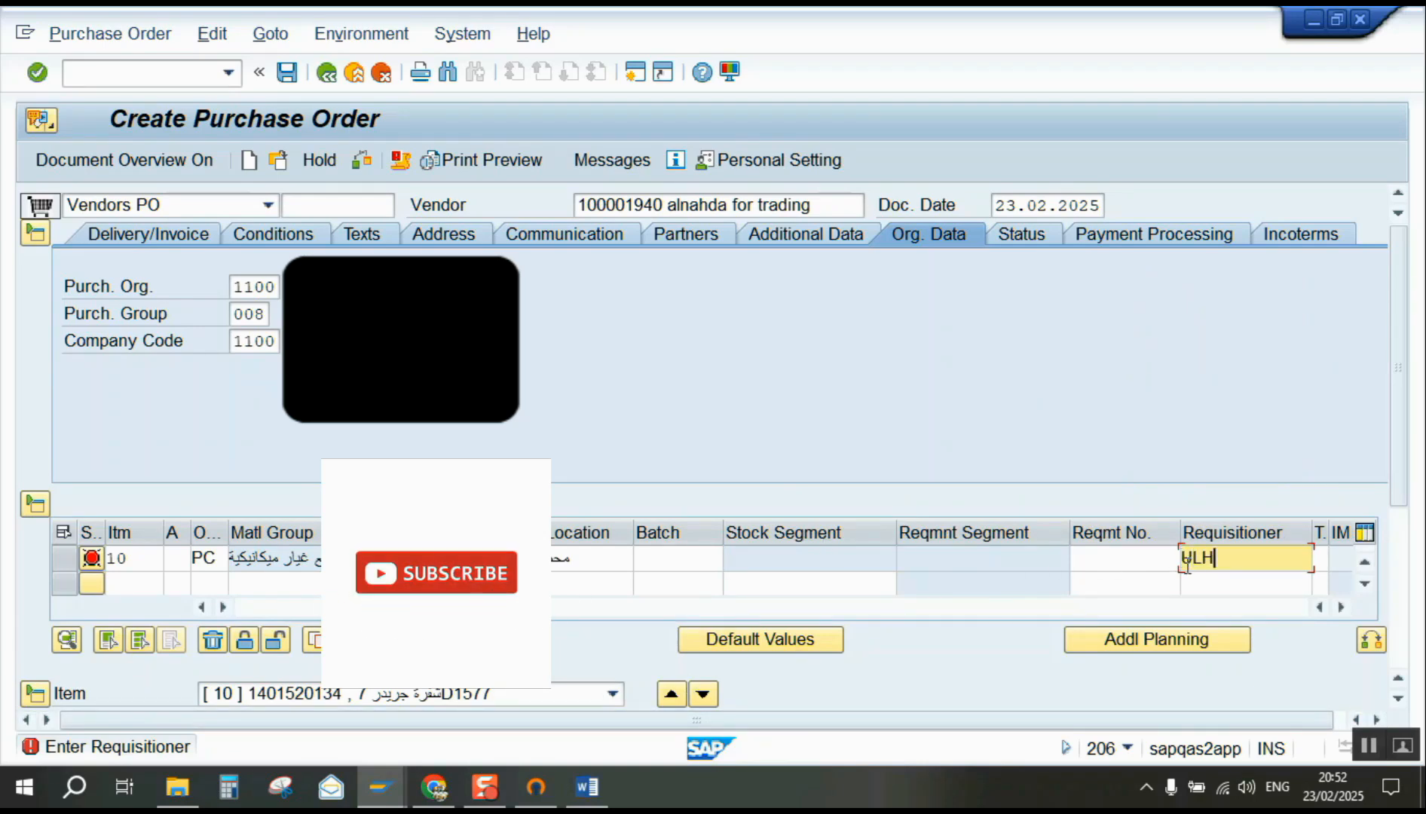
key(BackSpace)
key(BackSpace)
key(BackSpace)
text(EMAD)
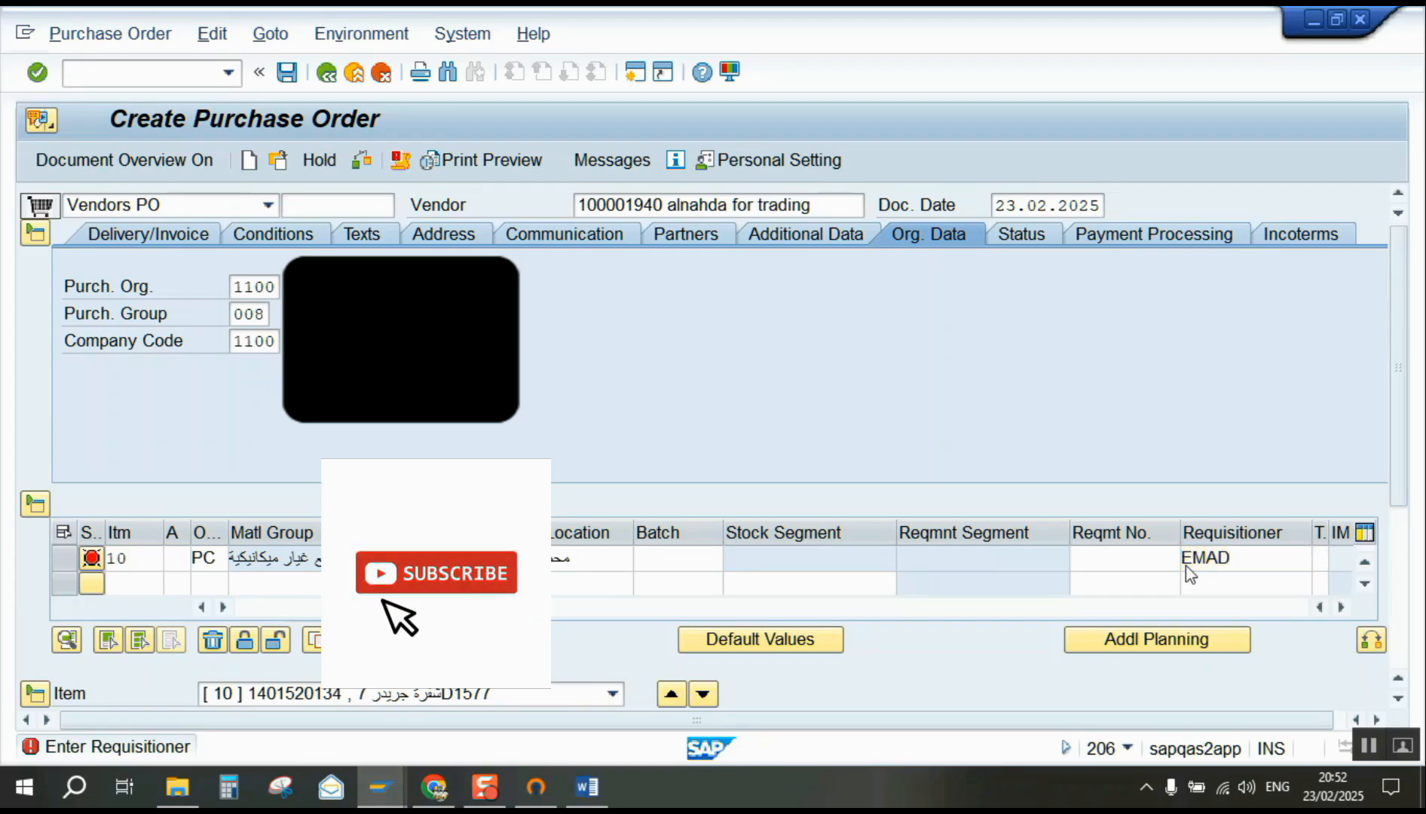
key(Return)
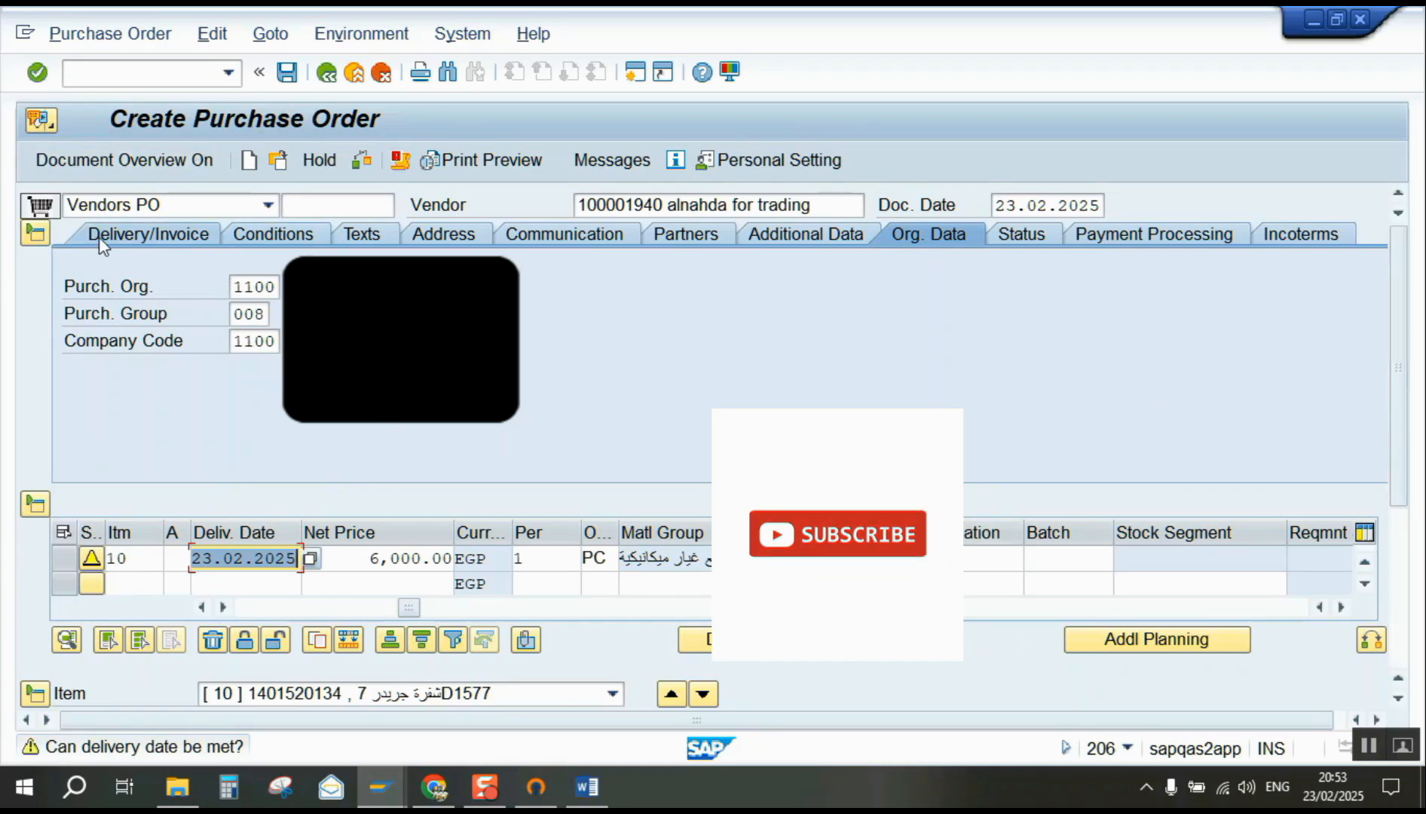
- Display the order's header pricing conditions and save the purchase order
click(264, 237)
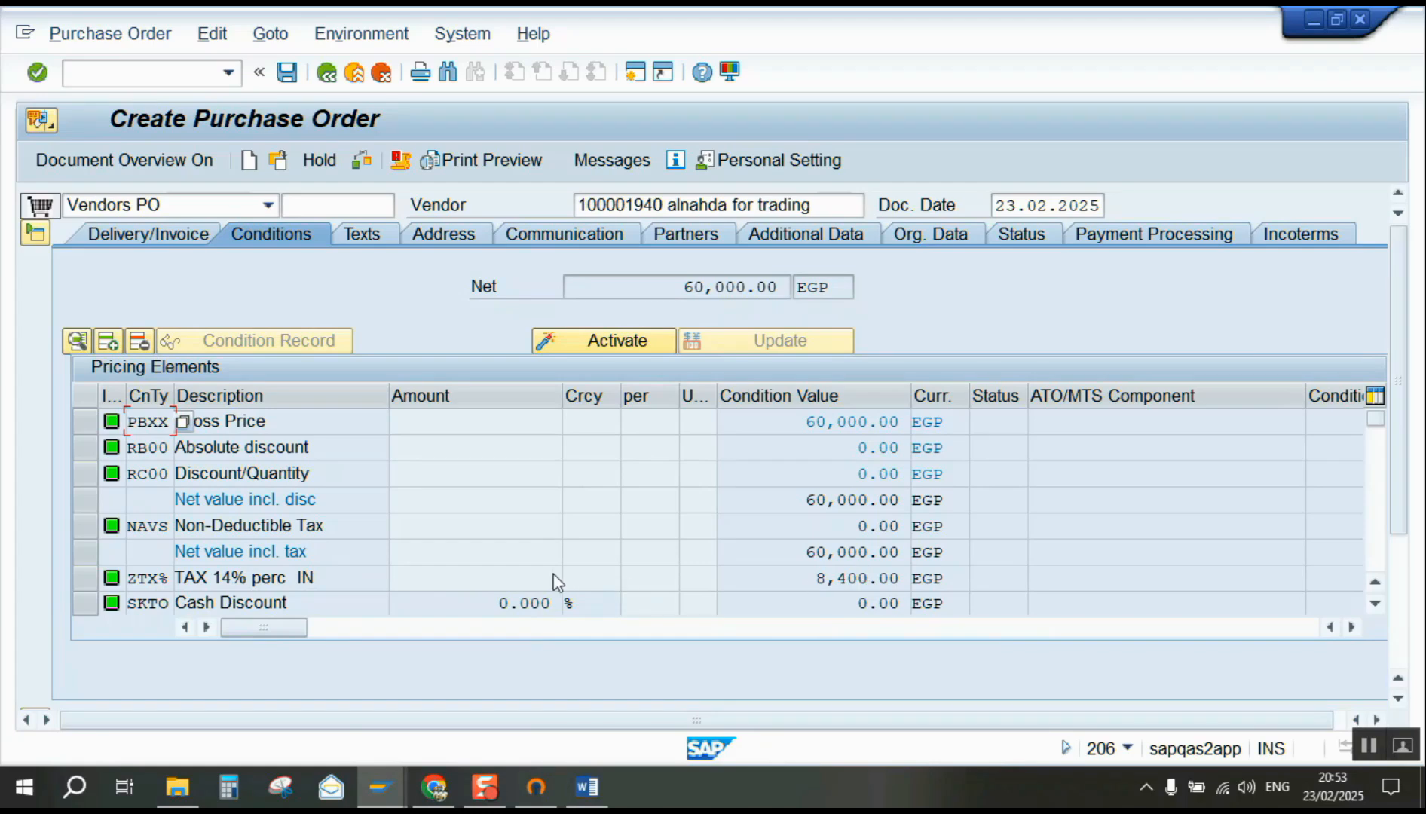
click(1368, 742)
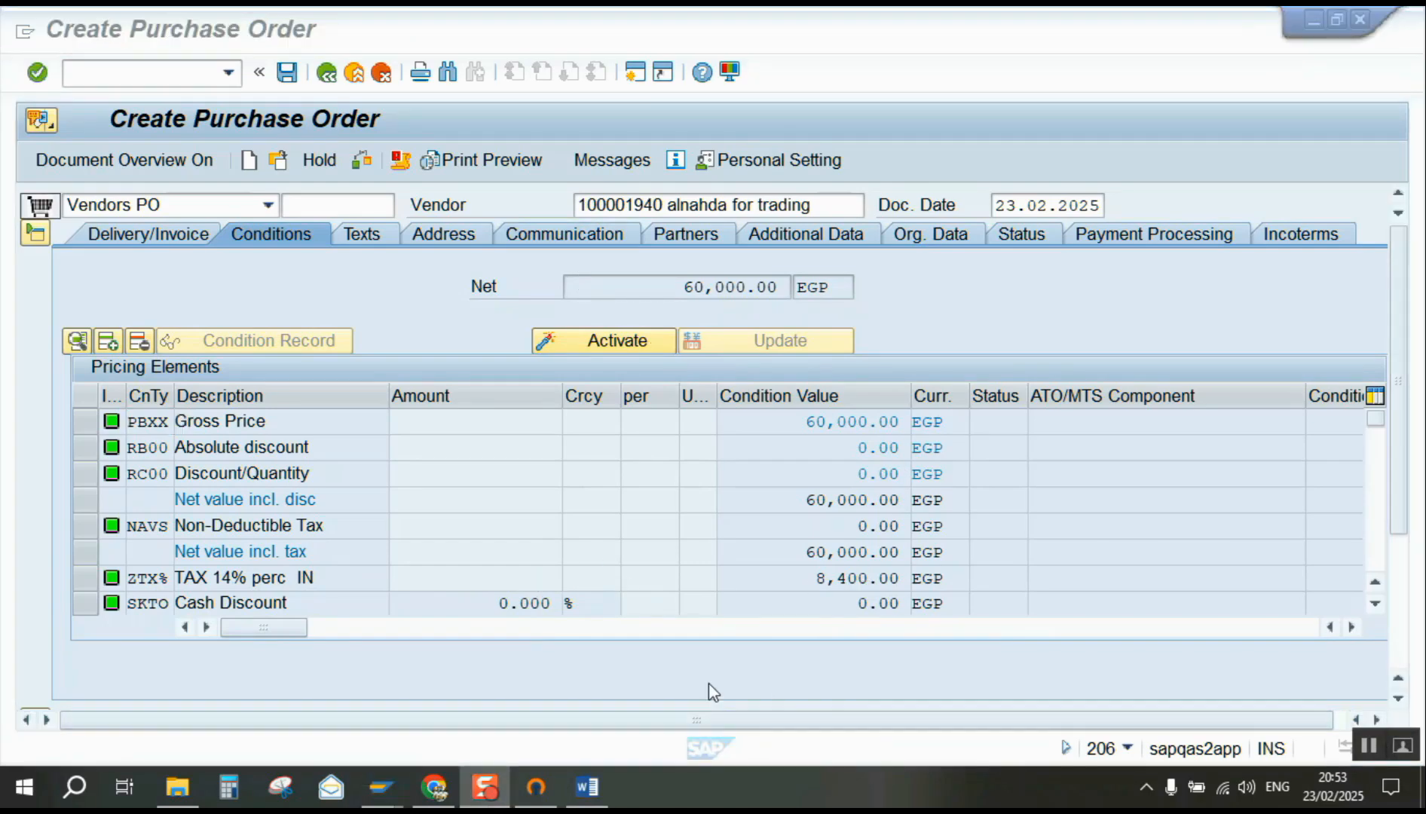
click(286, 73)
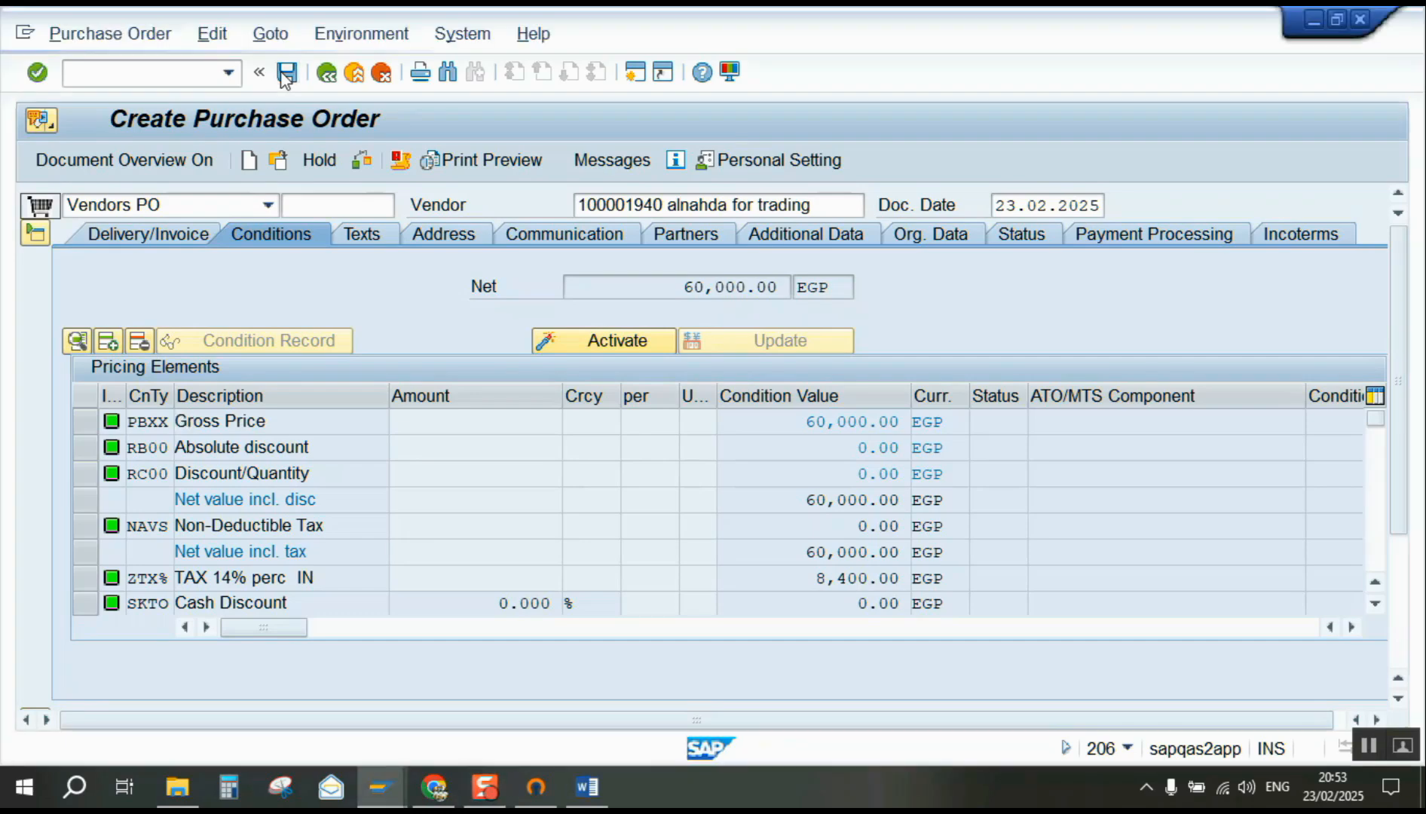
click(369, 493)
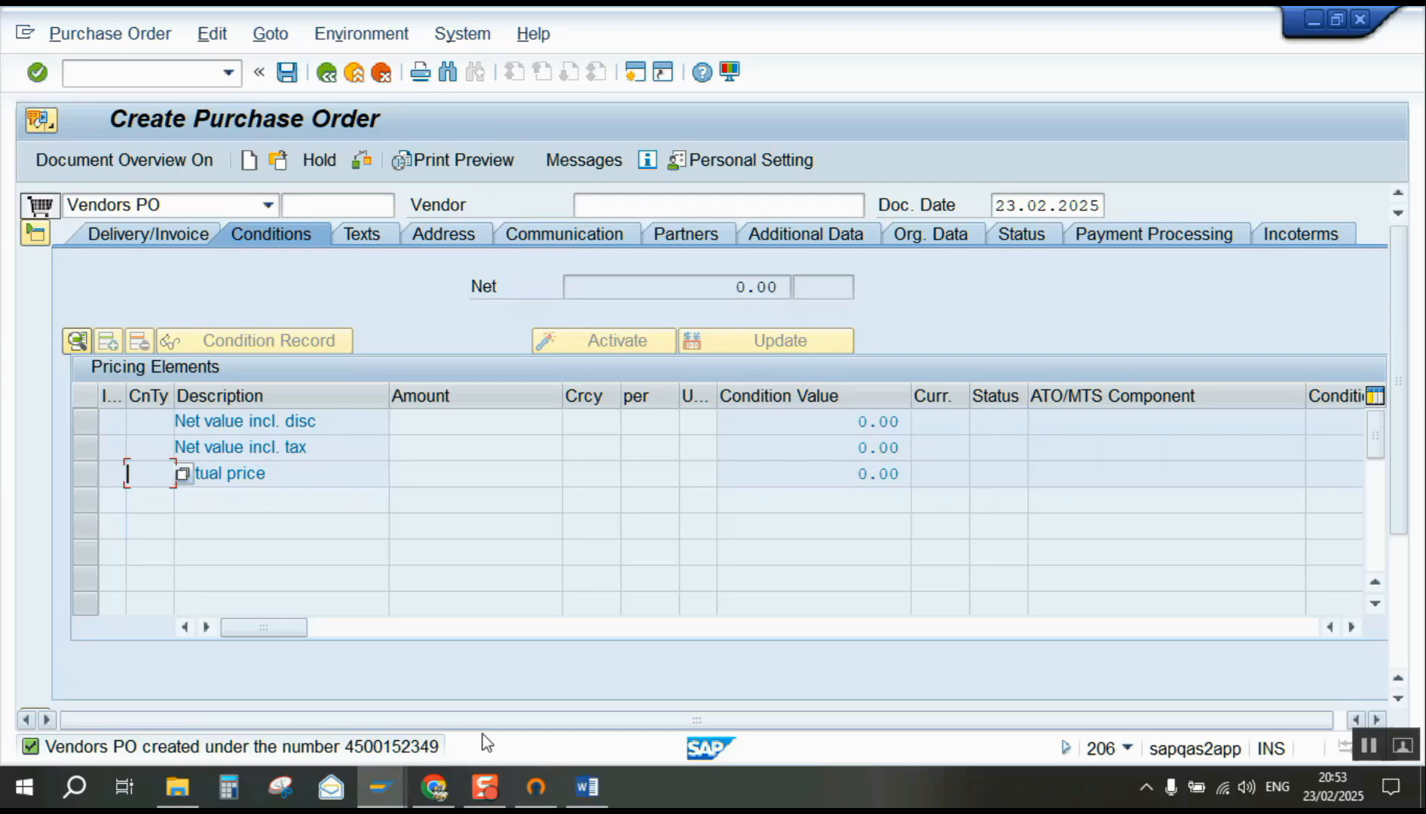
- Copy the new purchase order number from the message details and leave purchase order creation
click(398, 746)
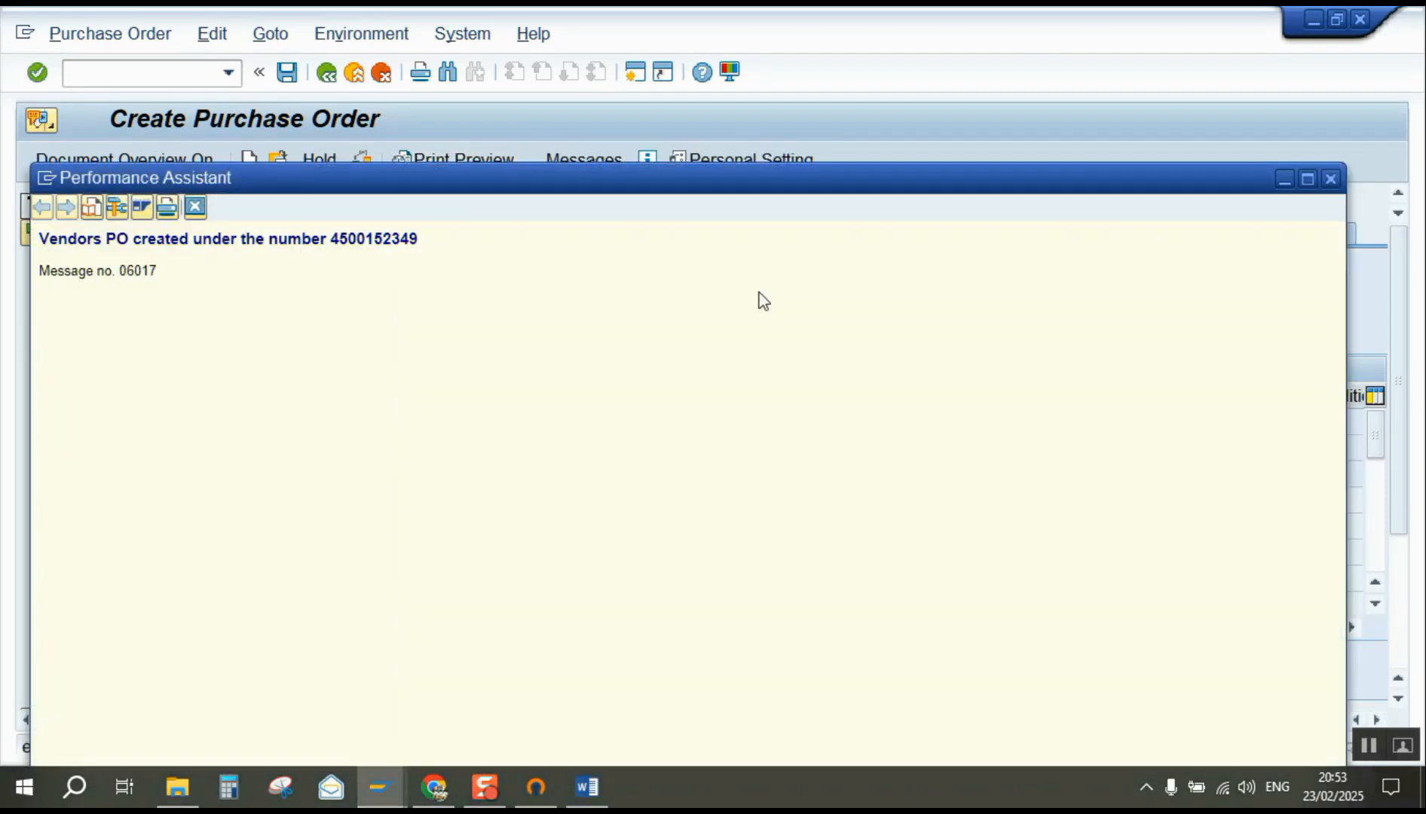
drag(419, 238, 340, 238)
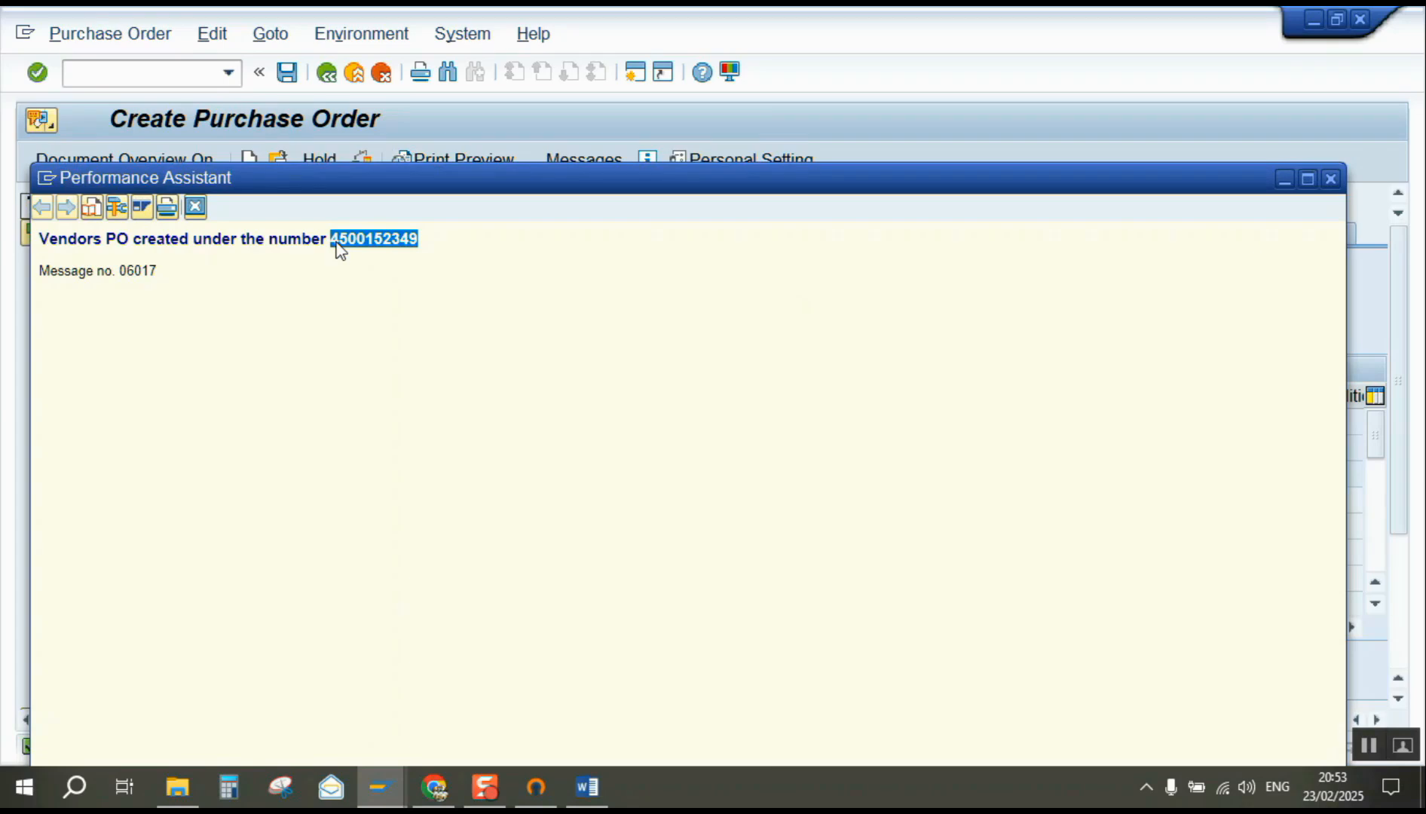
click(1284, 181)
click(326, 73)
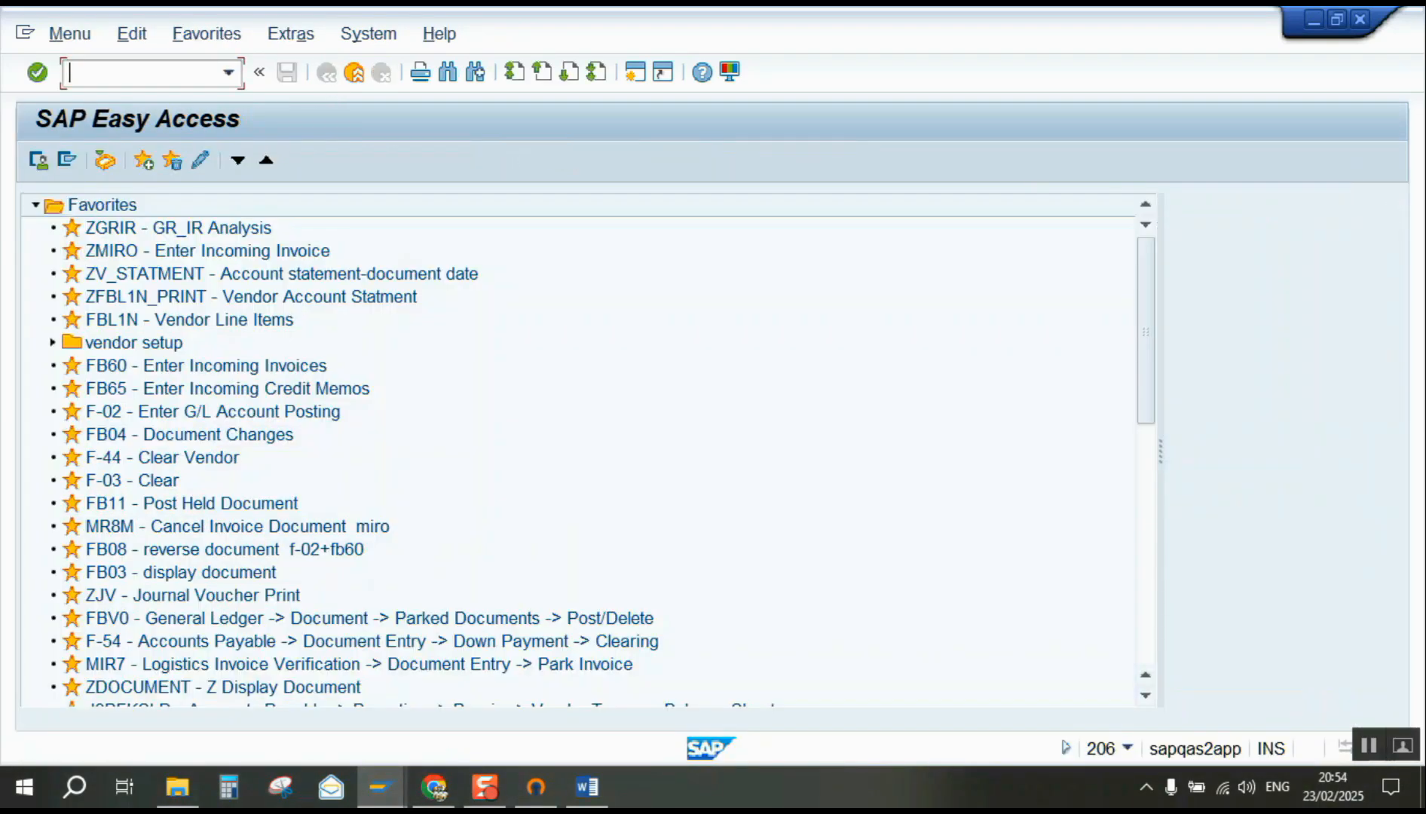
- Start a goods receipt against a purchase order with transaction MIGO and load the copied order number
text(MIGO)
key(Return)
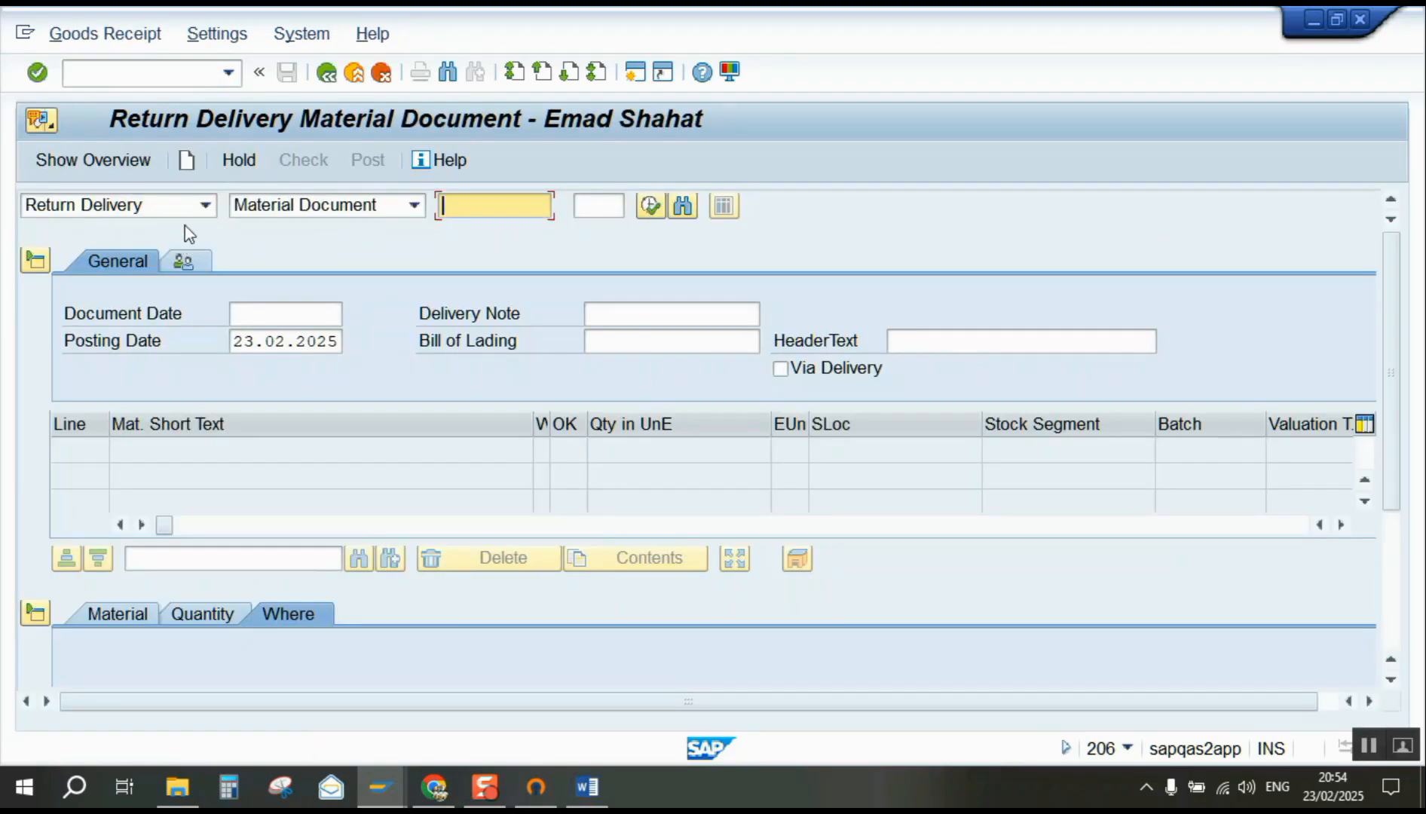
click(202, 207)
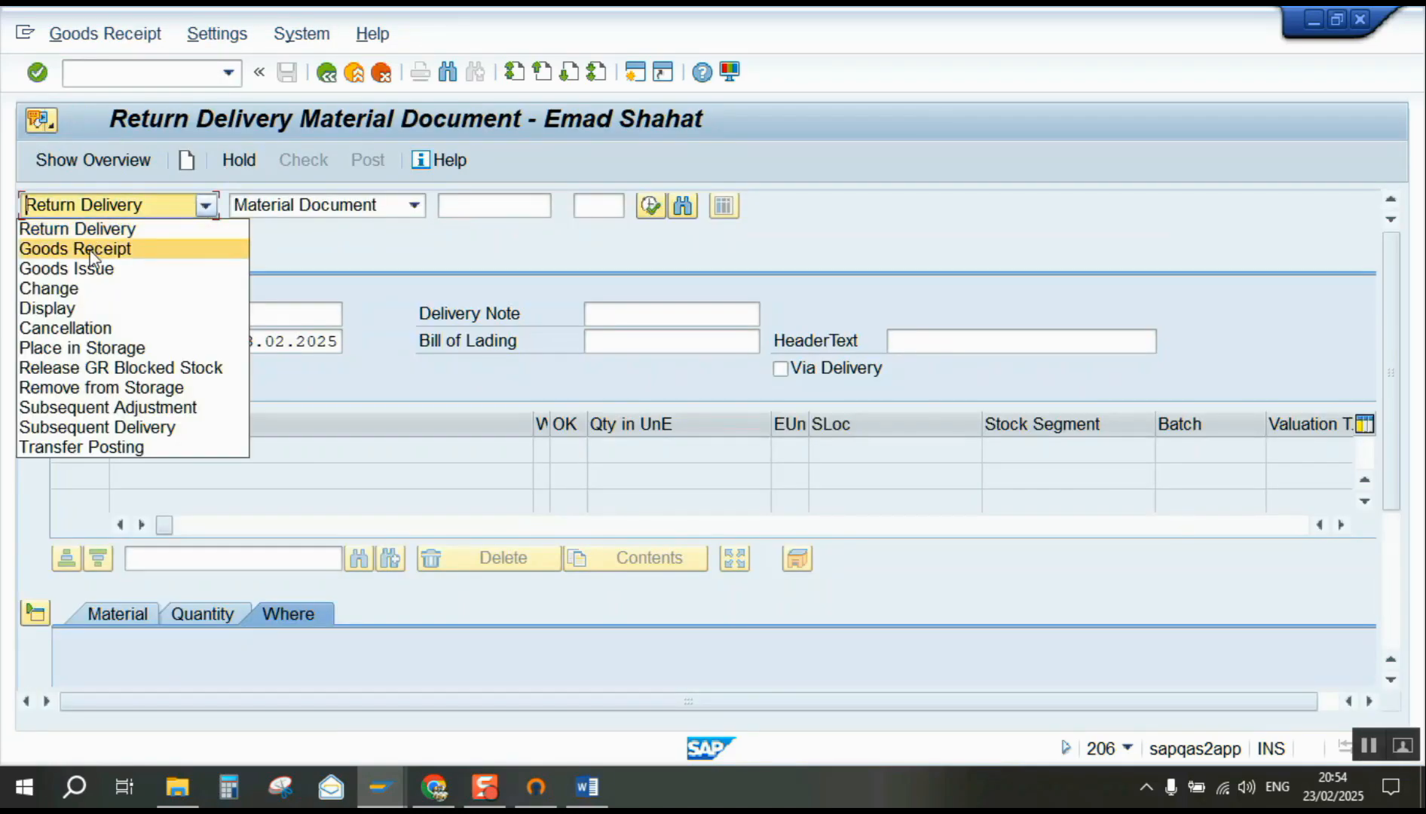
click(90, 250)
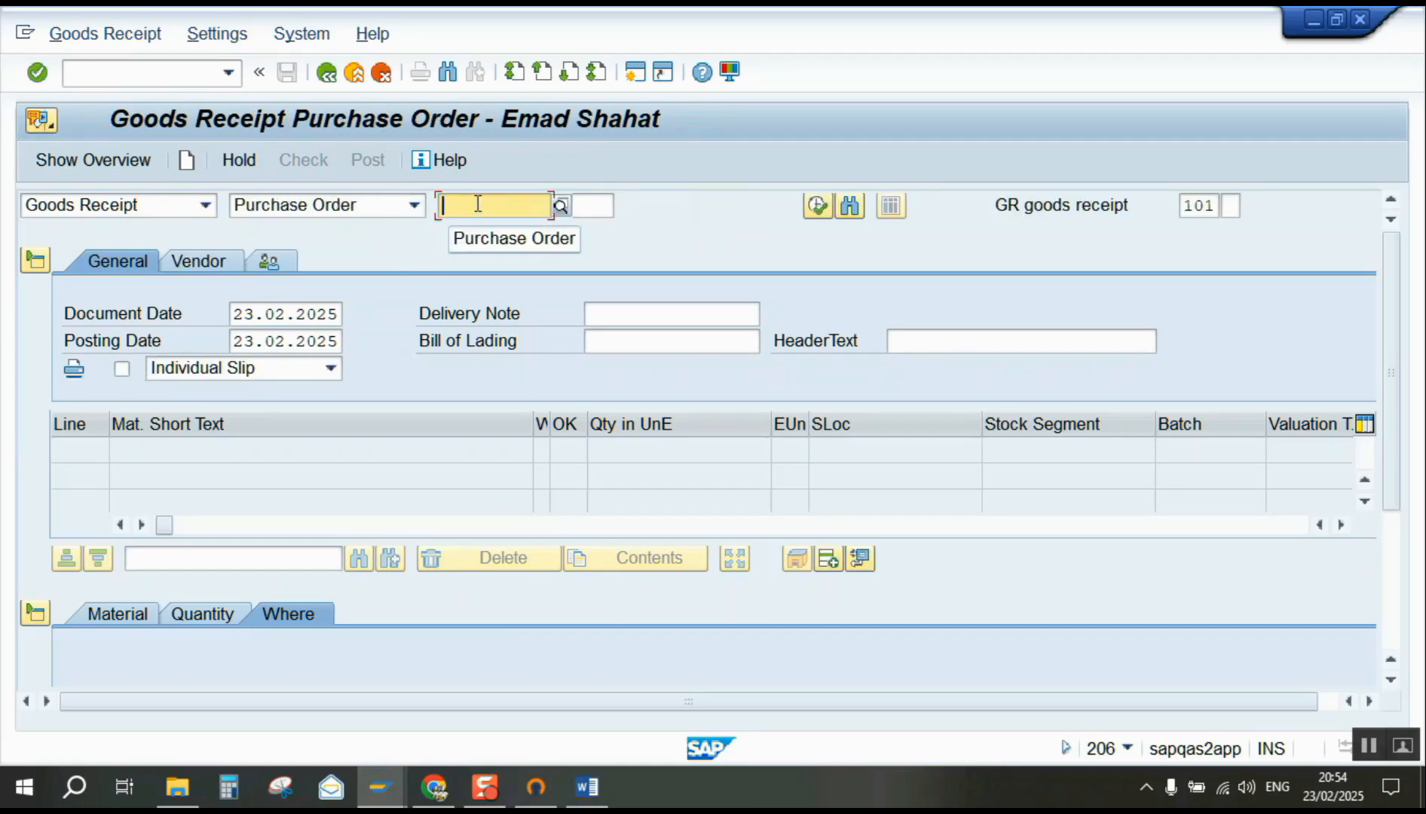
key(ctrl+v)
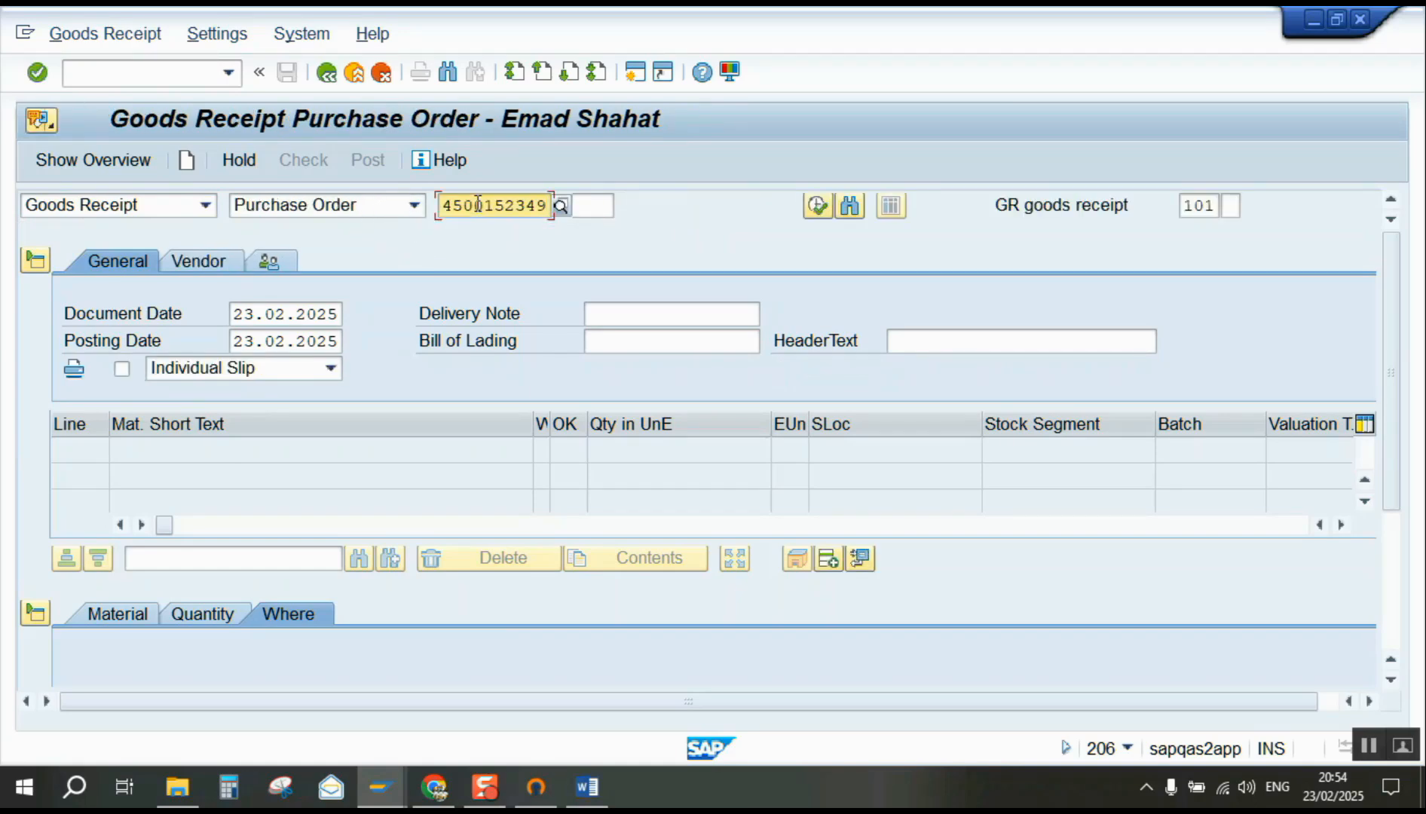
key(Return)
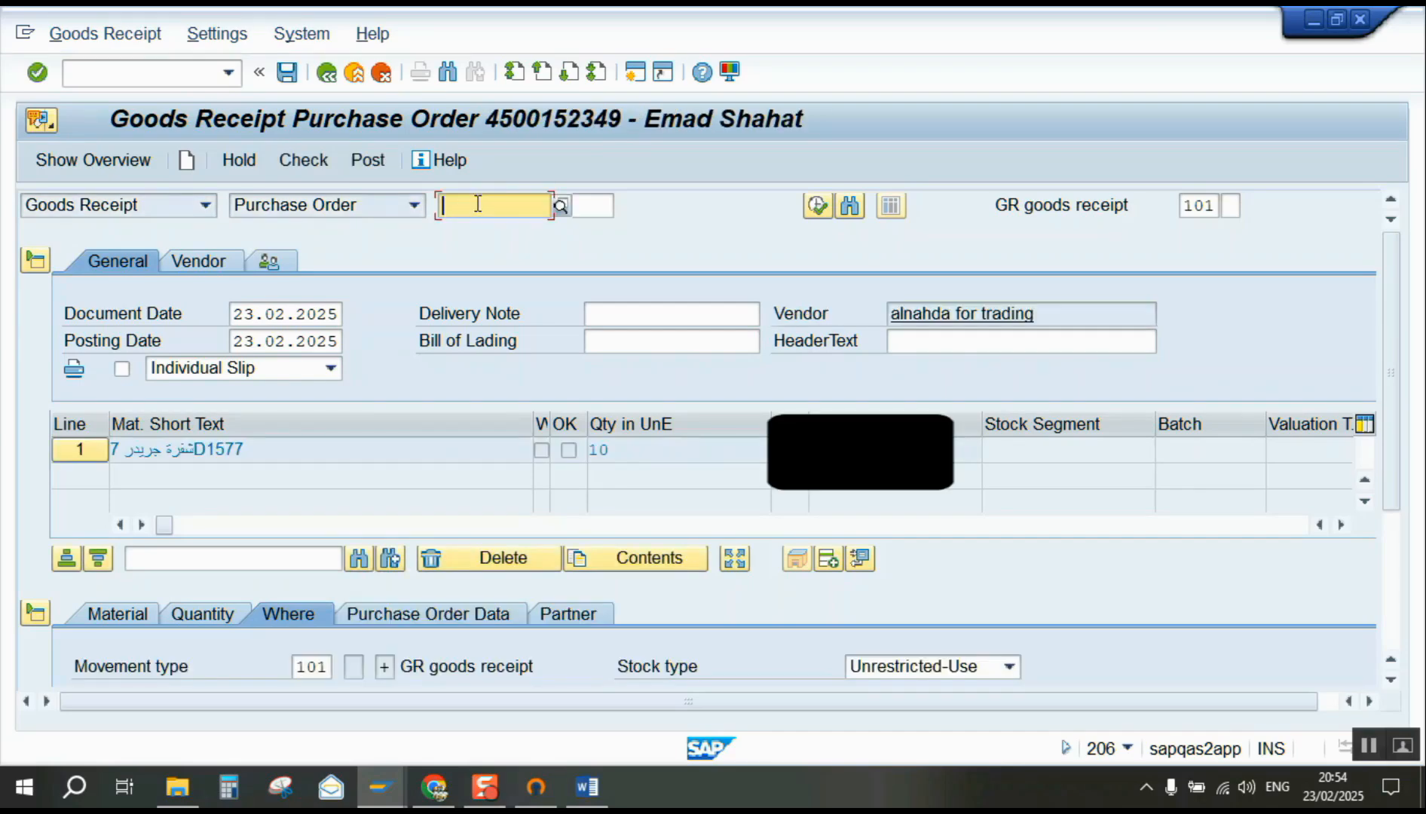
- Enter 1111 as the delivery note of the goods receipt
click(652, 314)
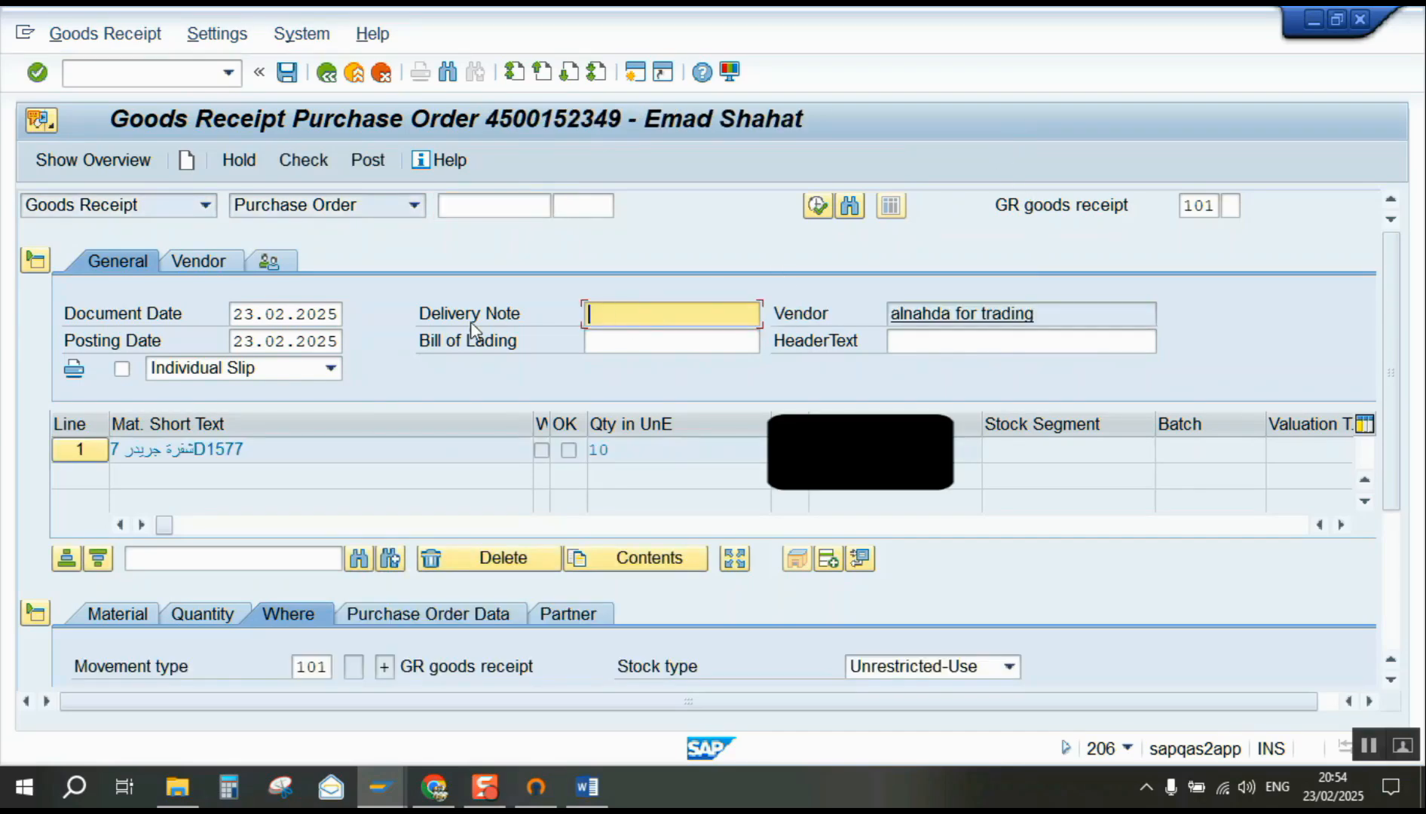
text(30)
key(BackSpace)
key(BackSpace)
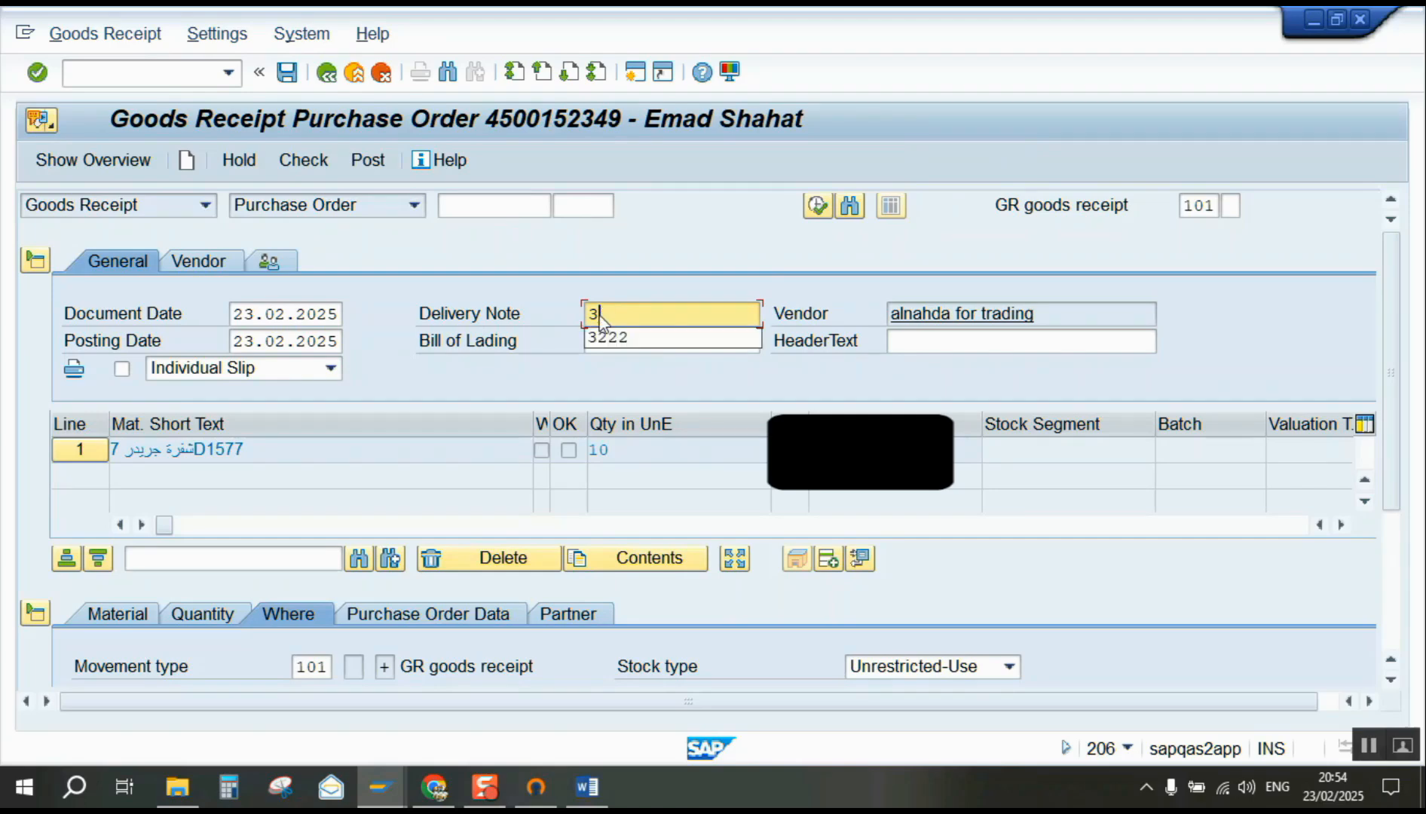
click(650, 337)
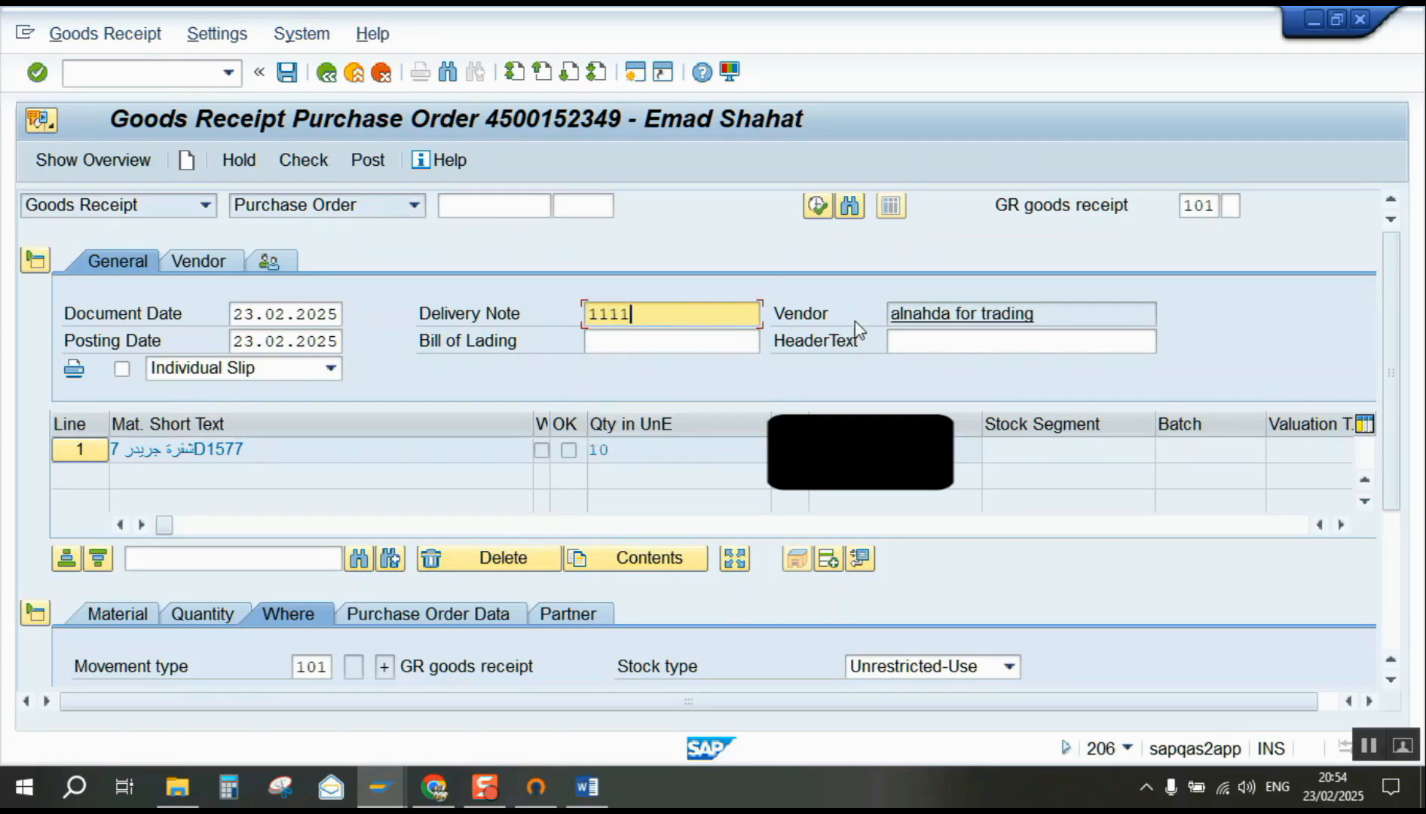
- Mark line 1 of the goods receipt as Item OK
click(972, 339)
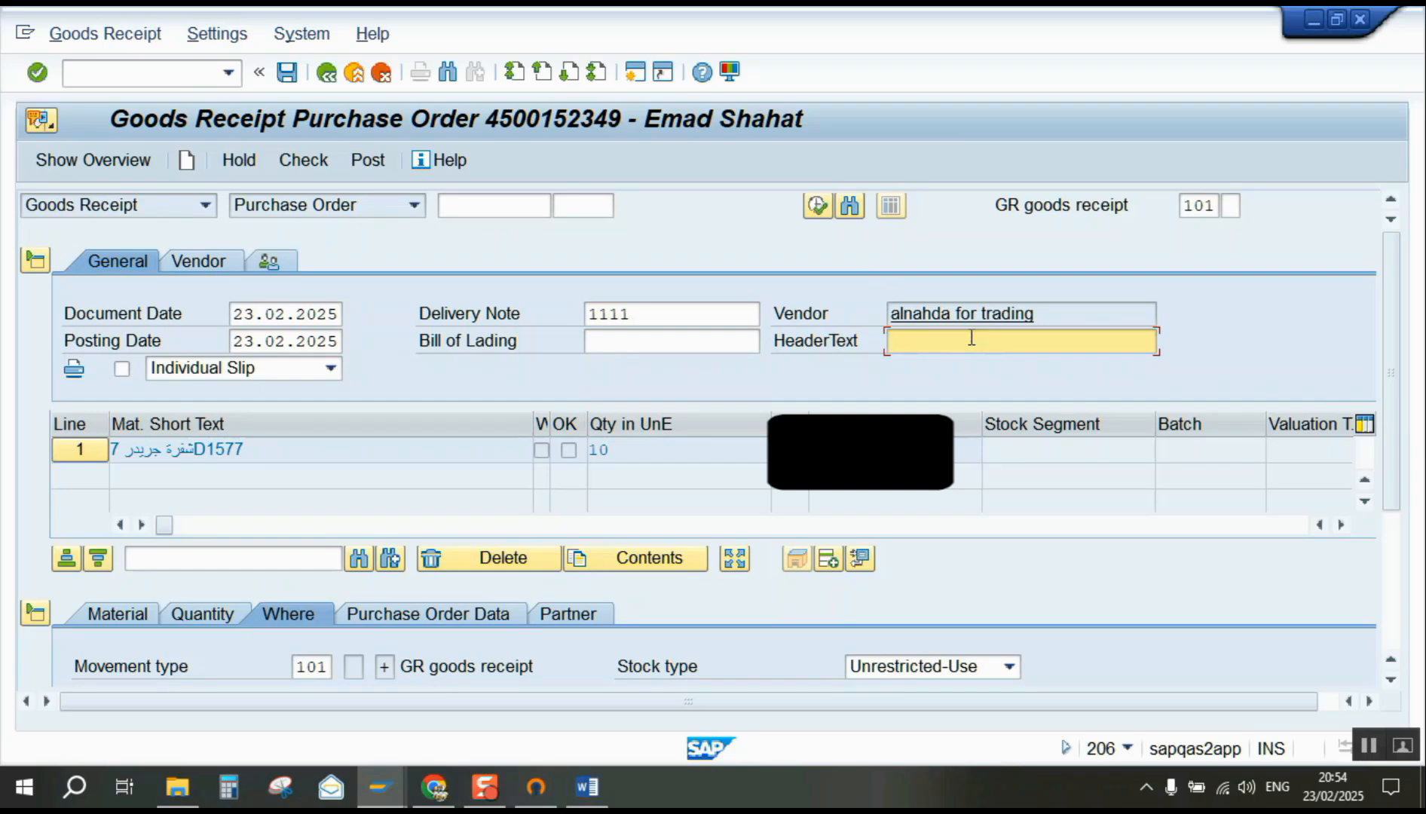
click(943, 345)
click(944, 344)
click(624, 382)
scroll(422, 507, down, 3)
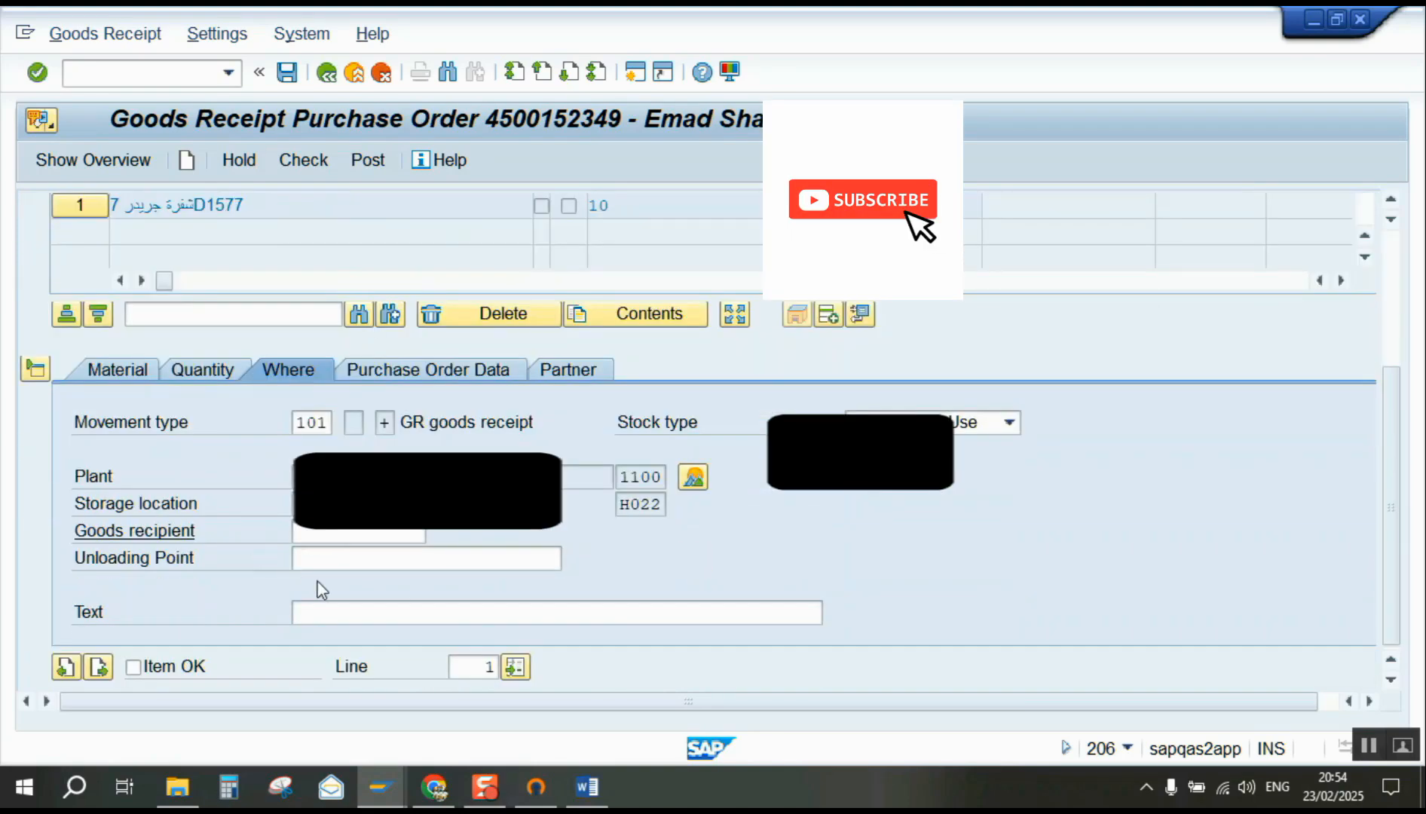
click(160, 669)
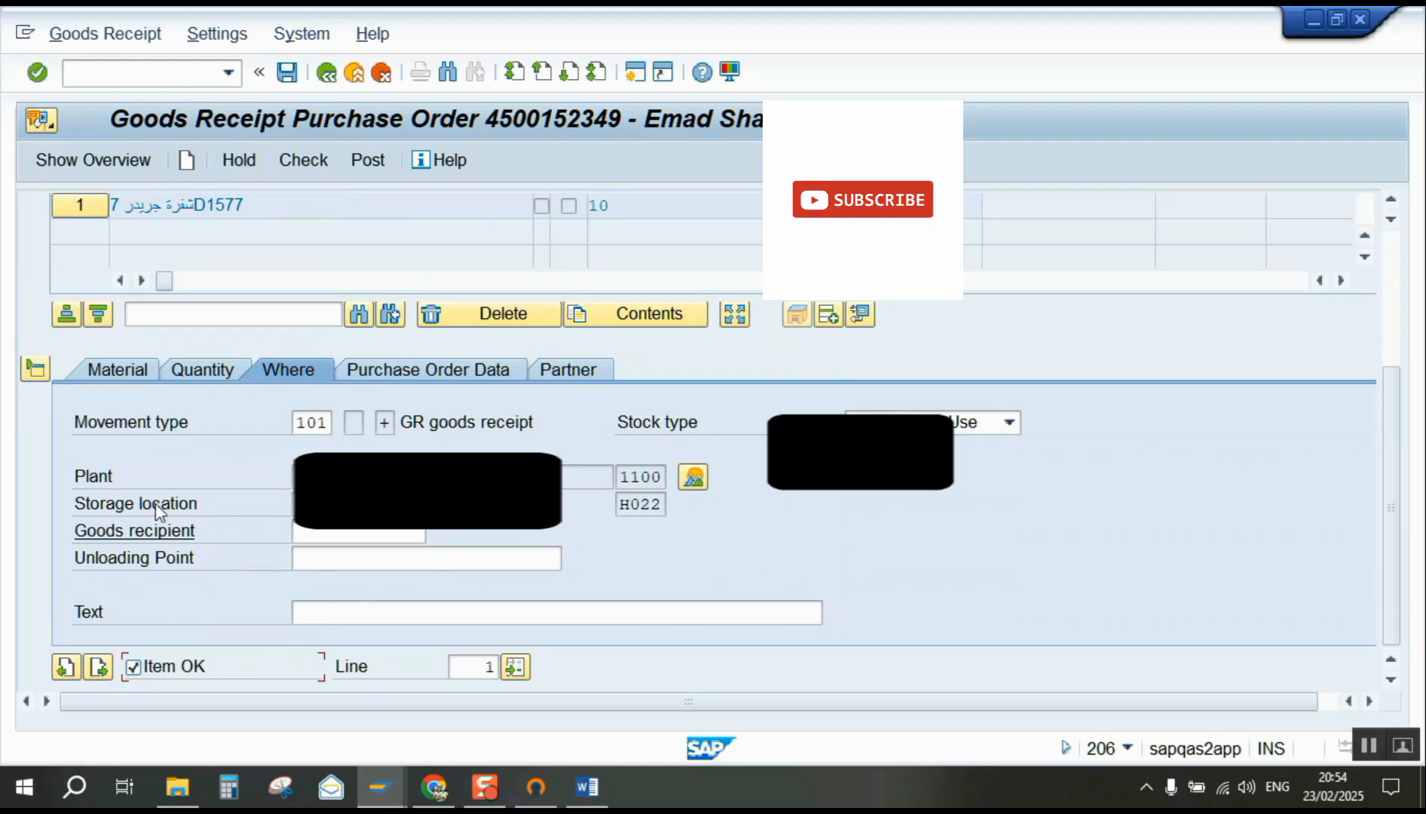
- Try to post the goods receipt with the current dates and dismiss the log
scroll(424, 246, up, 3)
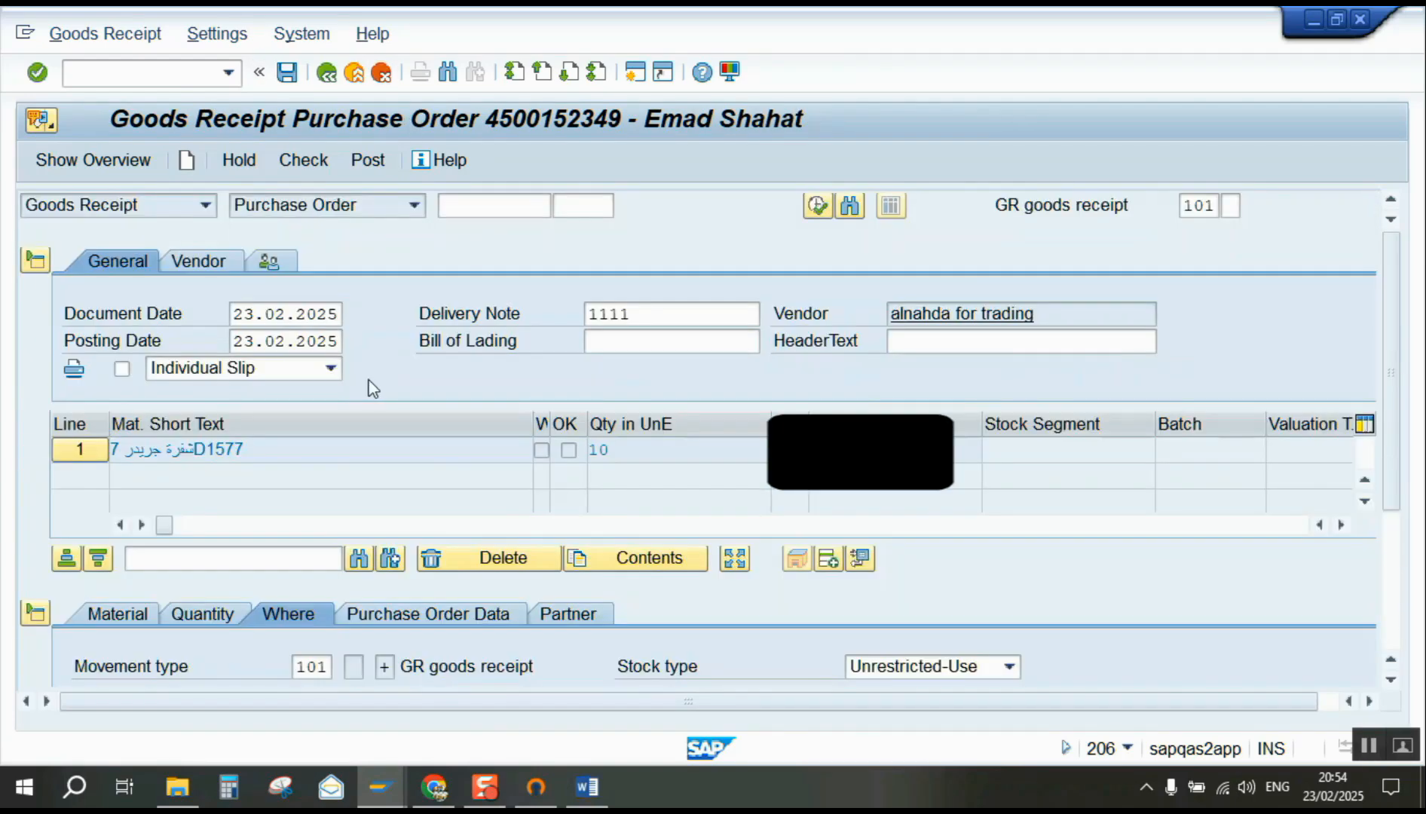
click(287, 73)
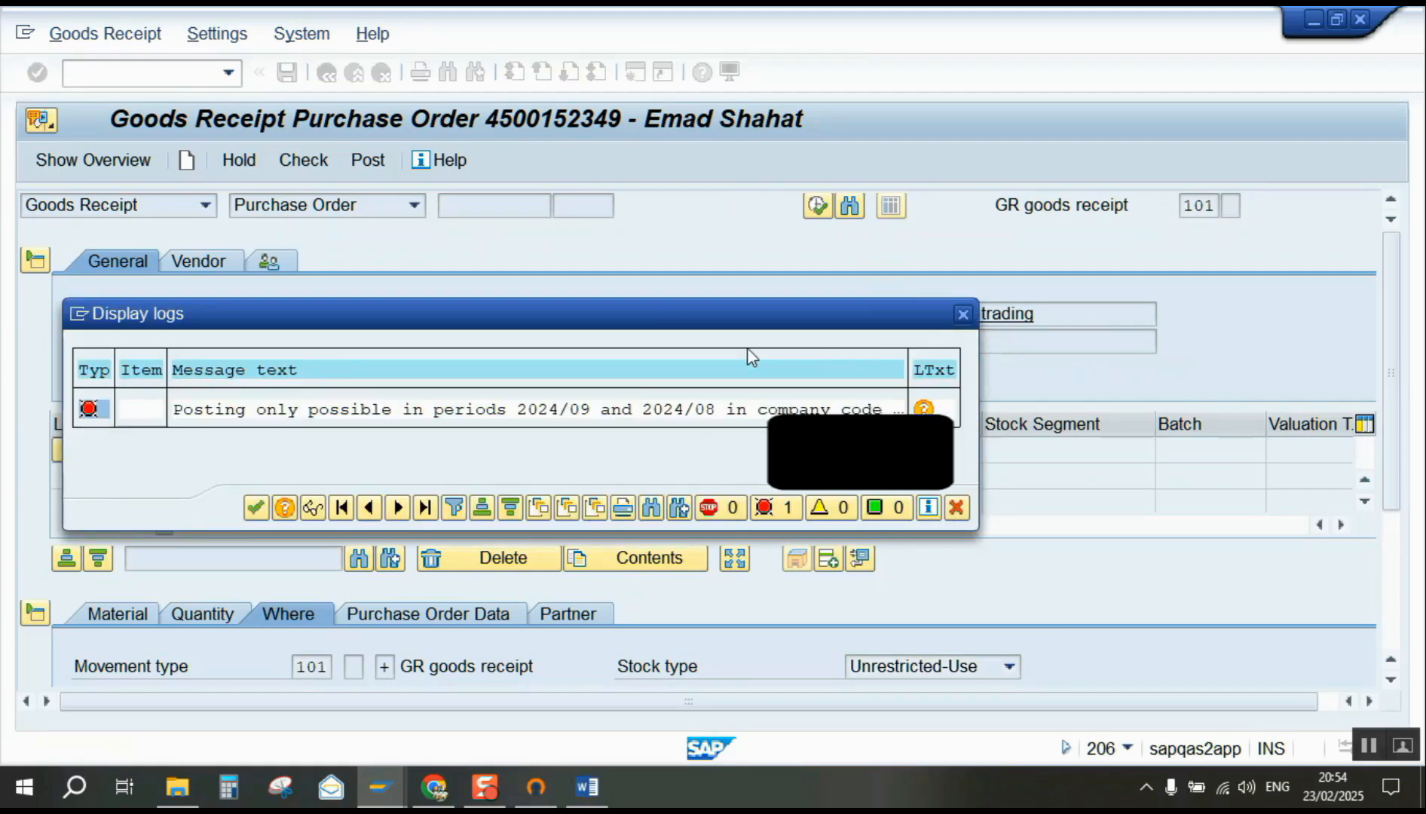
click(256, 508)
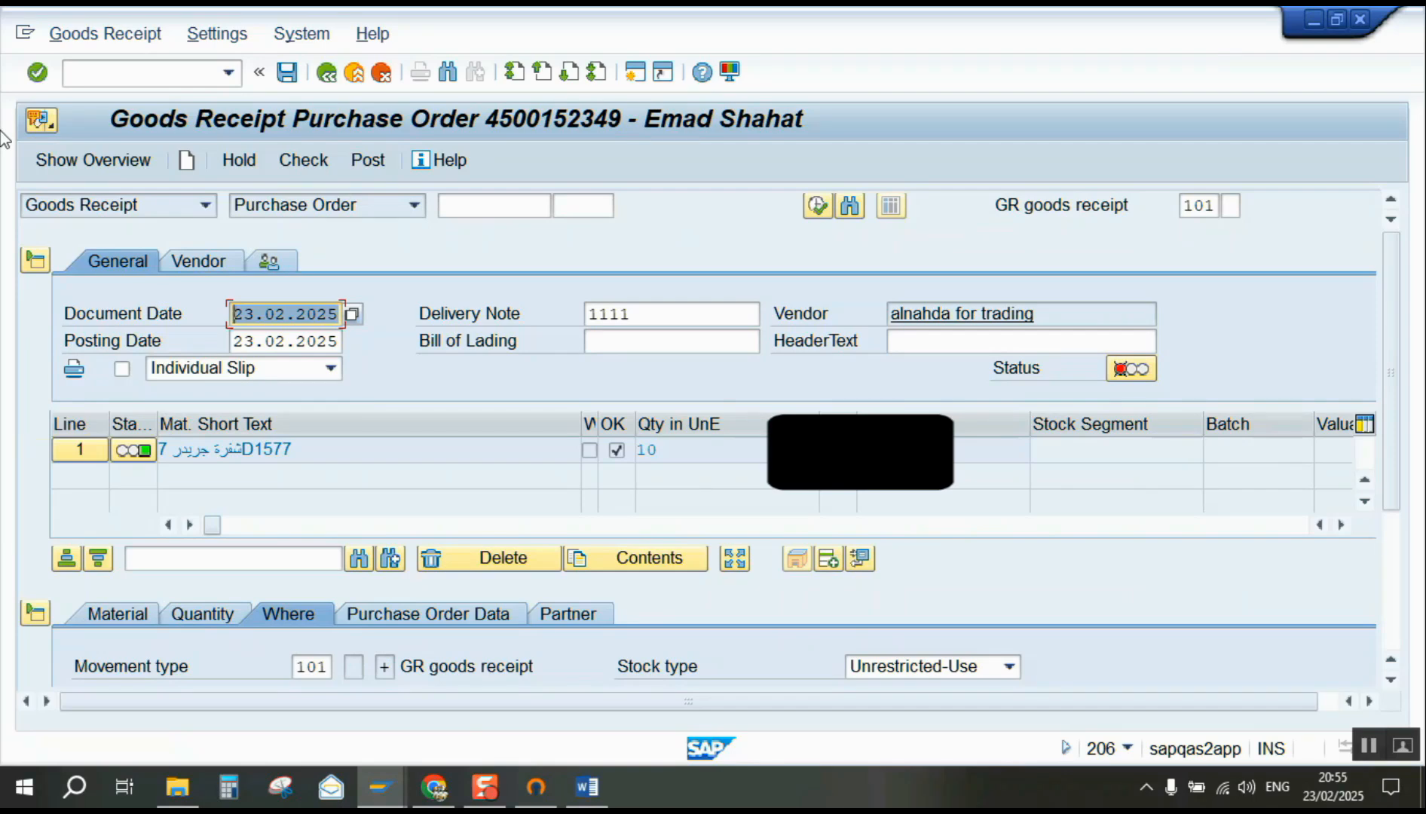
- Set the document date and posting date of the goods receipt to 9.9.24 and post it
text(9)
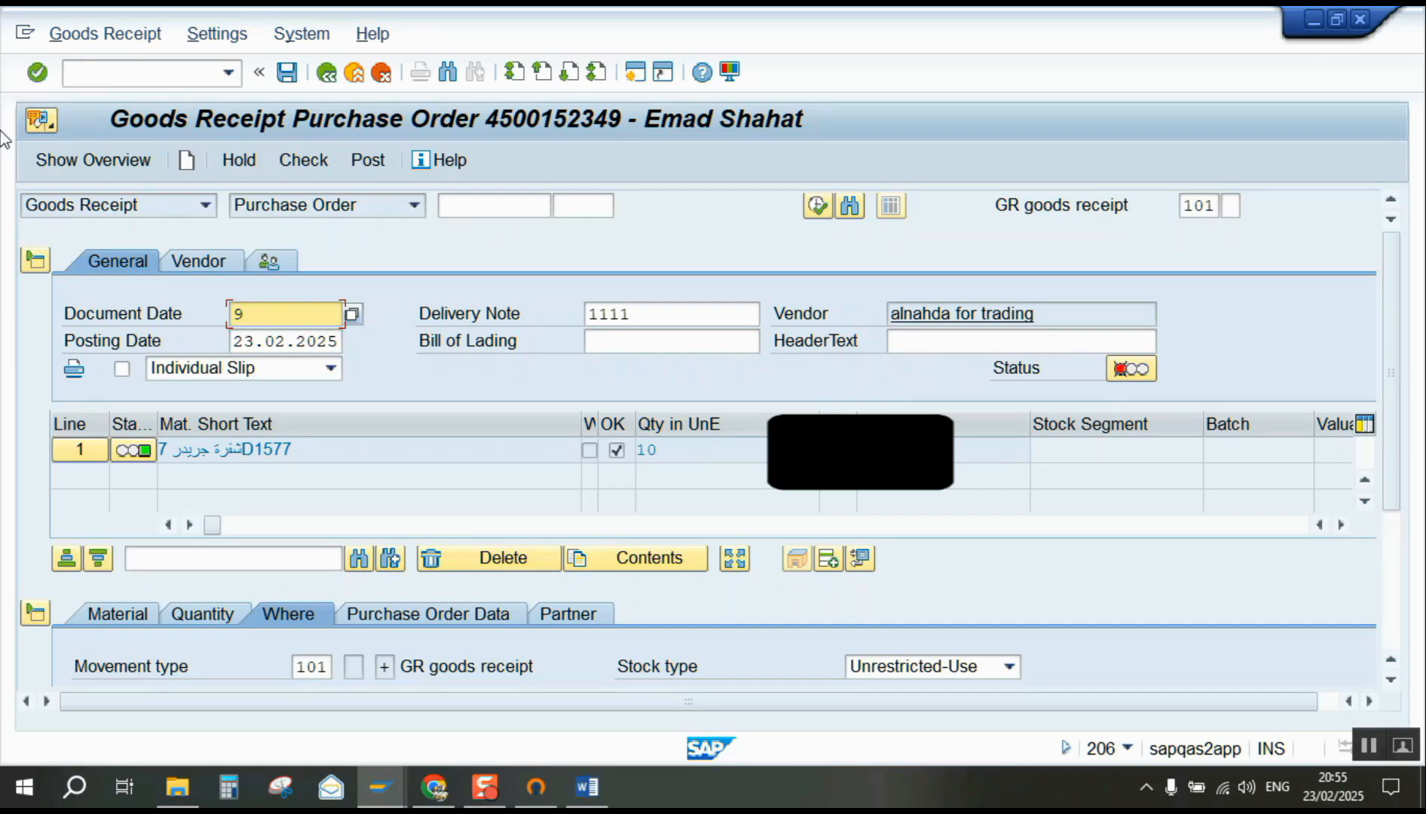
key(BackSpace)
text(9.9.24)
key(Tab)
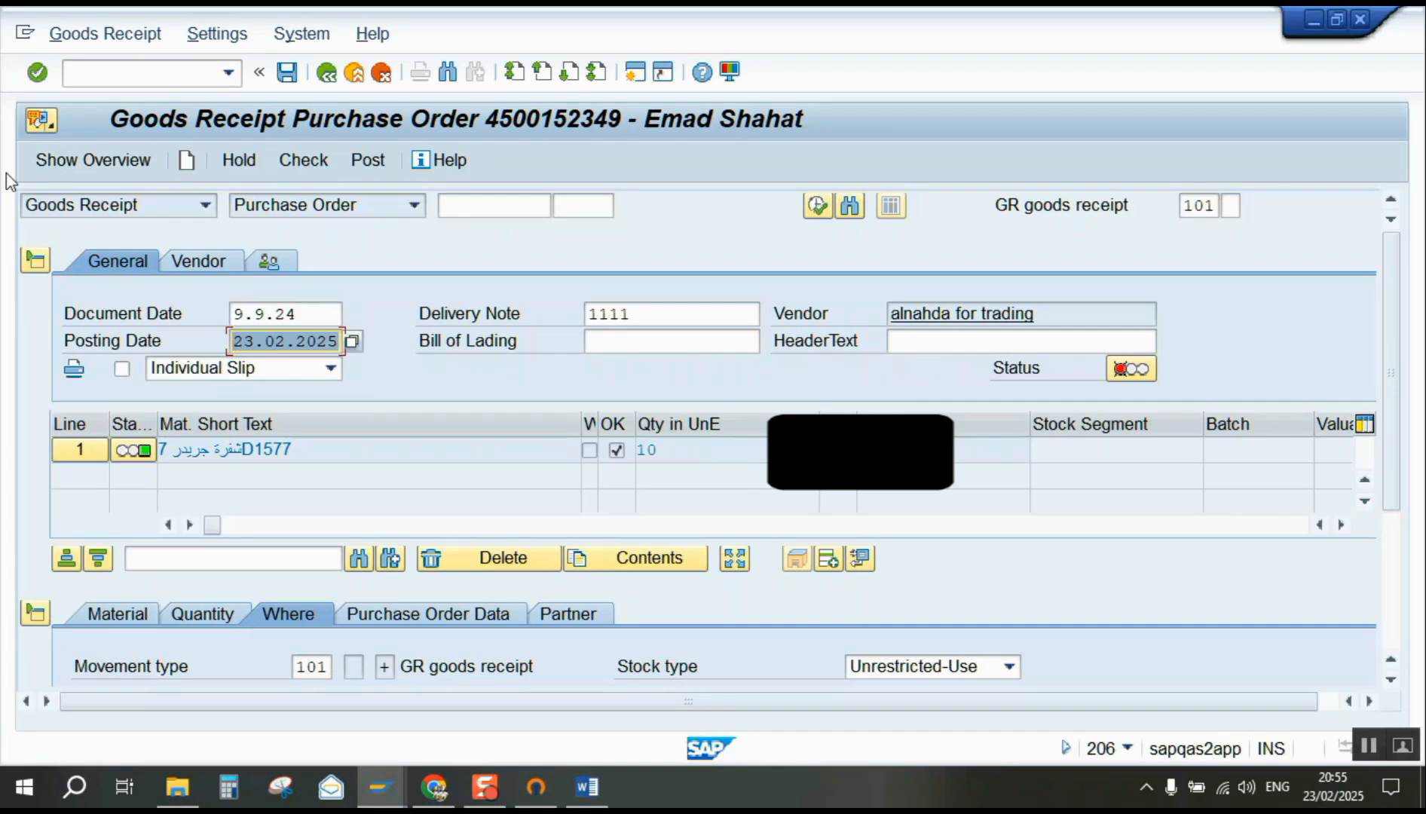
text(9.9.24)
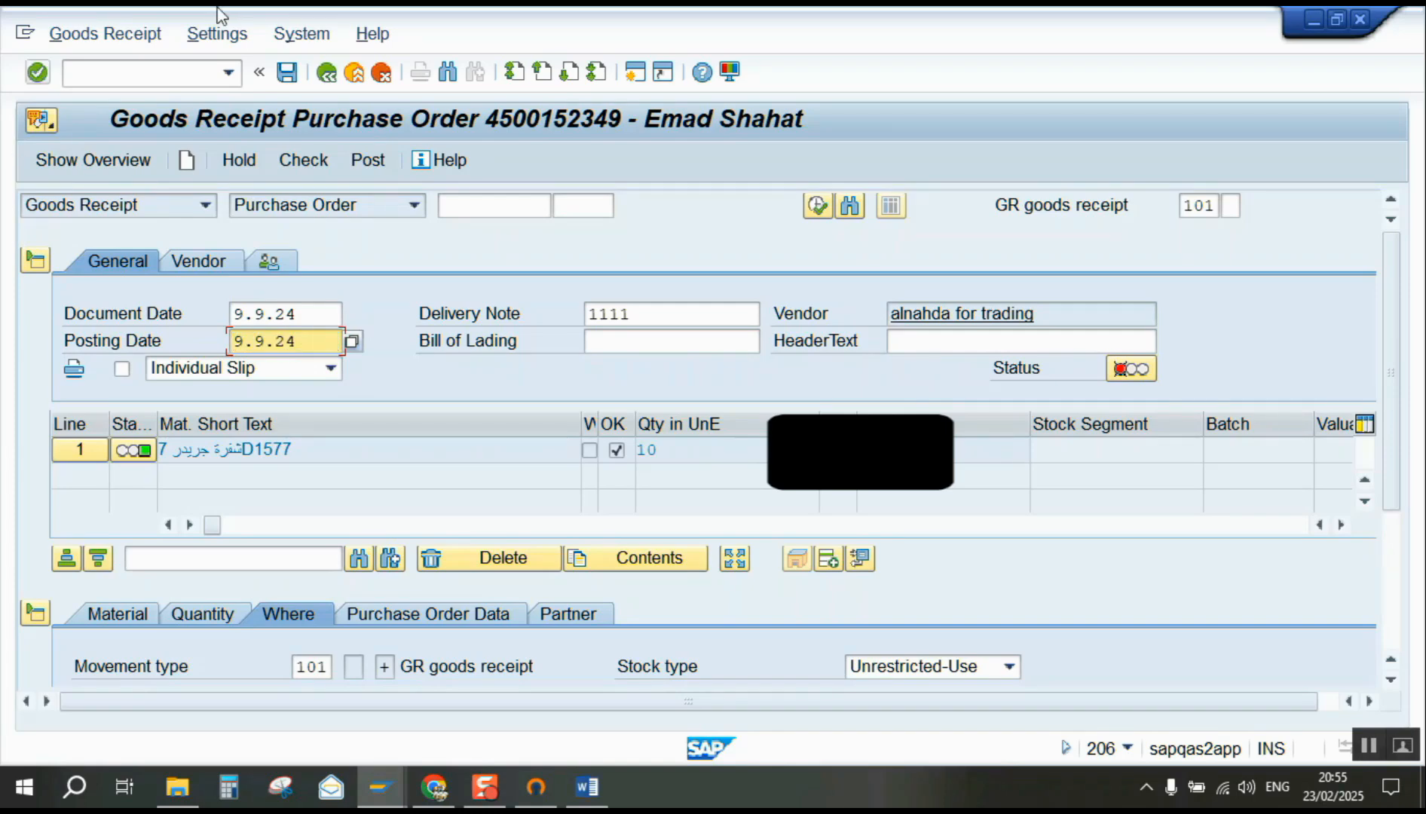
click(292, 75)
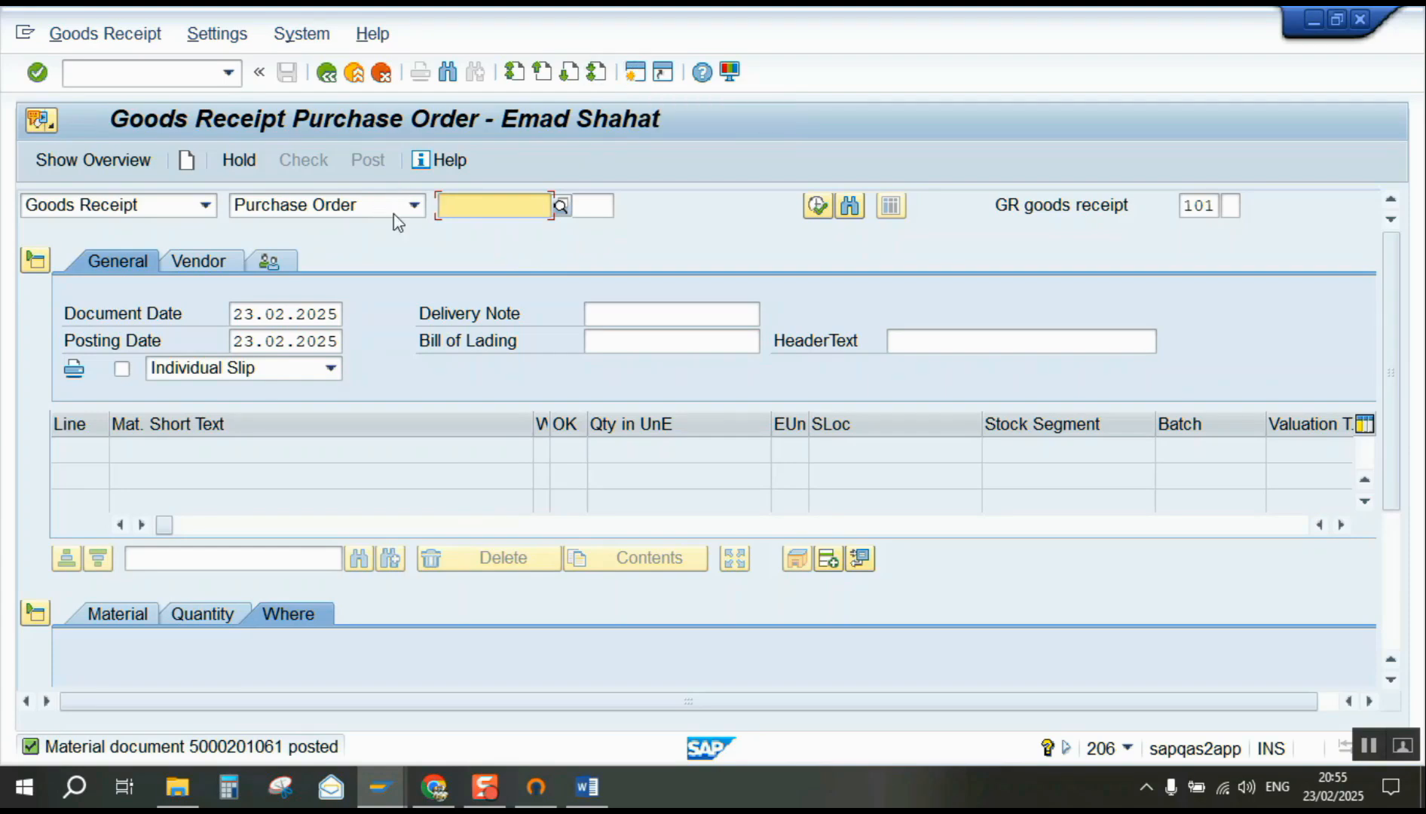
- Open the Material Document List in a new session with transaction MB51 and copy the purchase order number in its selection
click(634, 74)
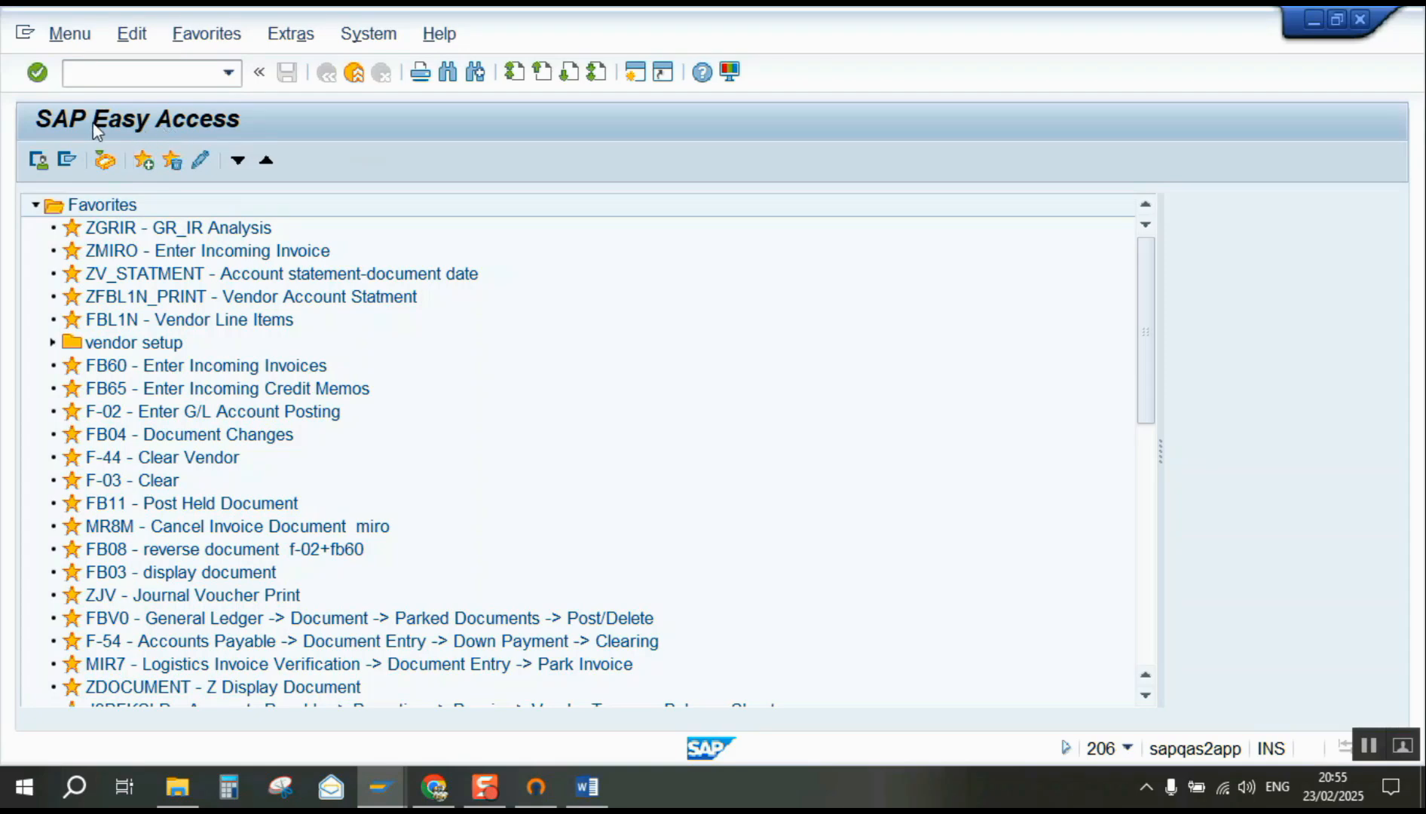
text(MB51)
key(Return)
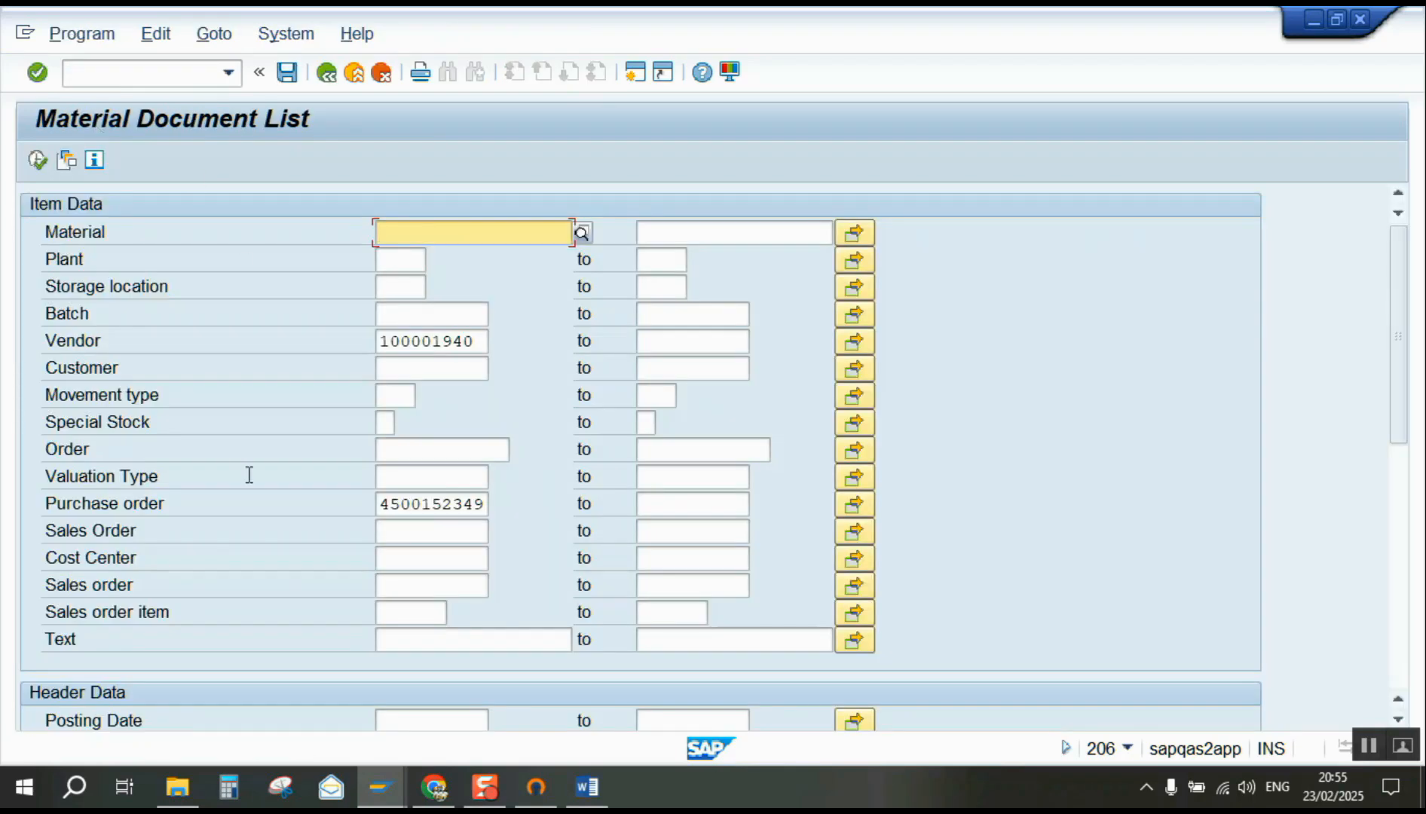
click(479, 506)
double_click(479, 506)
key(ctrl+c)
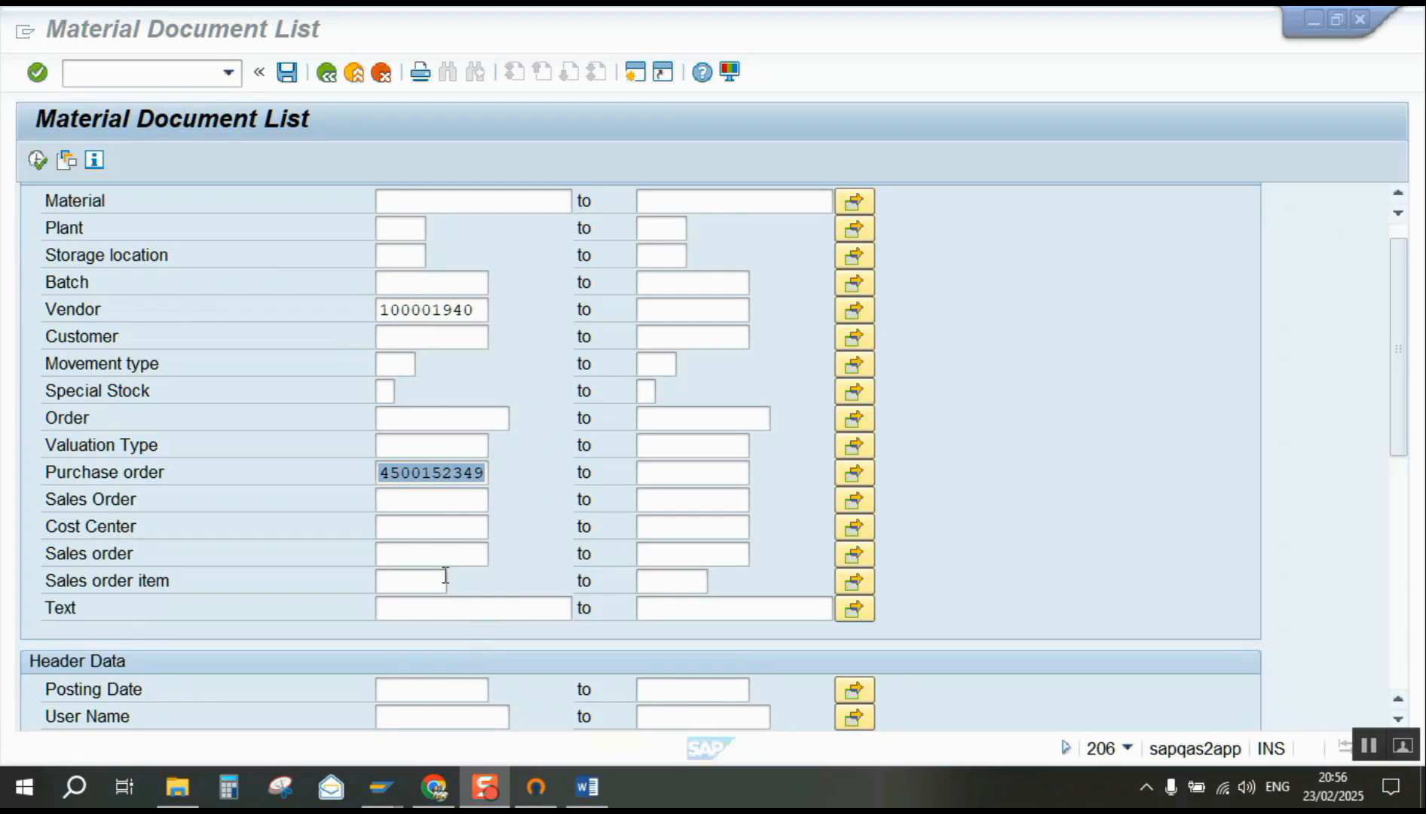
- Clear the purchase order and material document values from the Material Document List selection
click(494, 482)
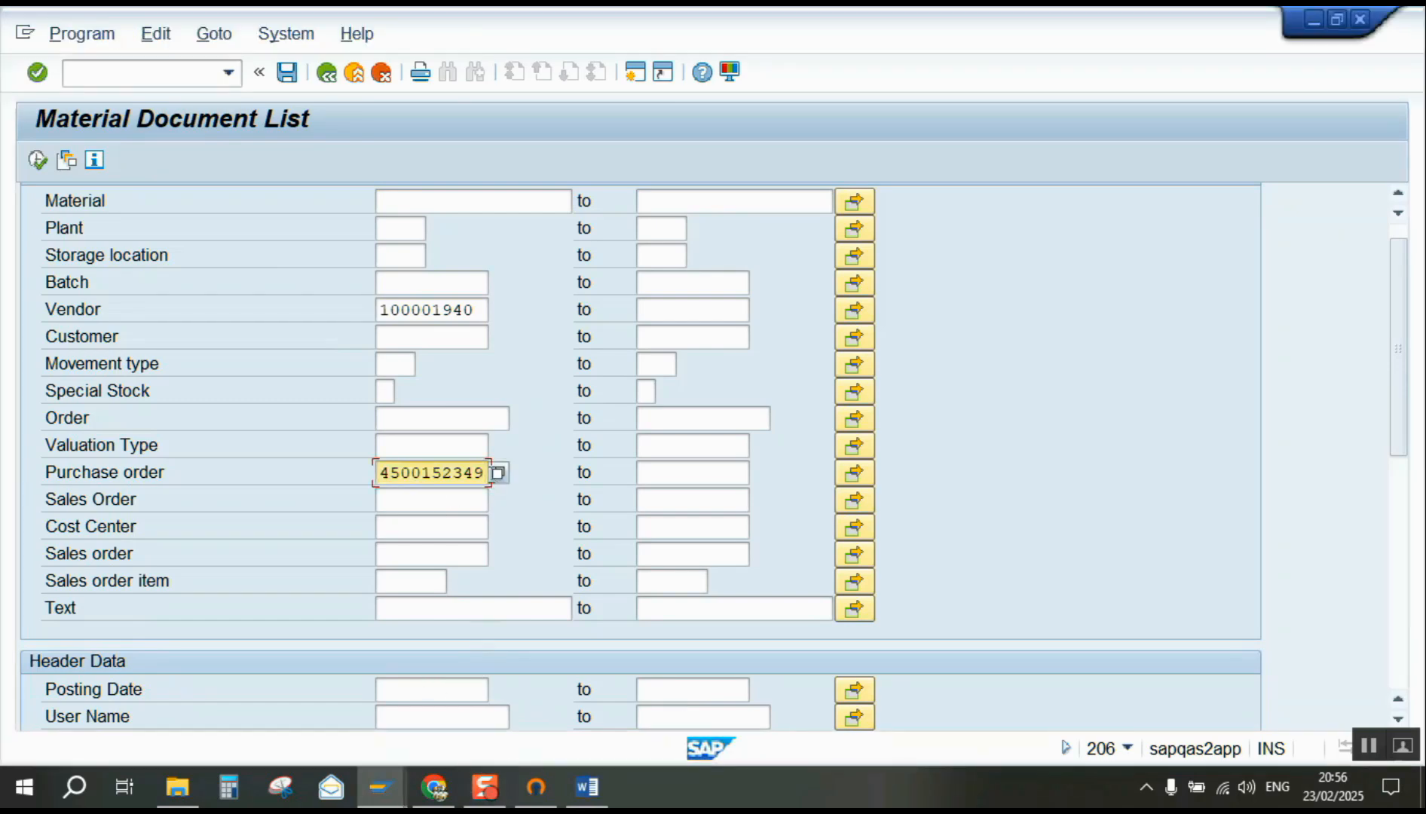
key(Delete)
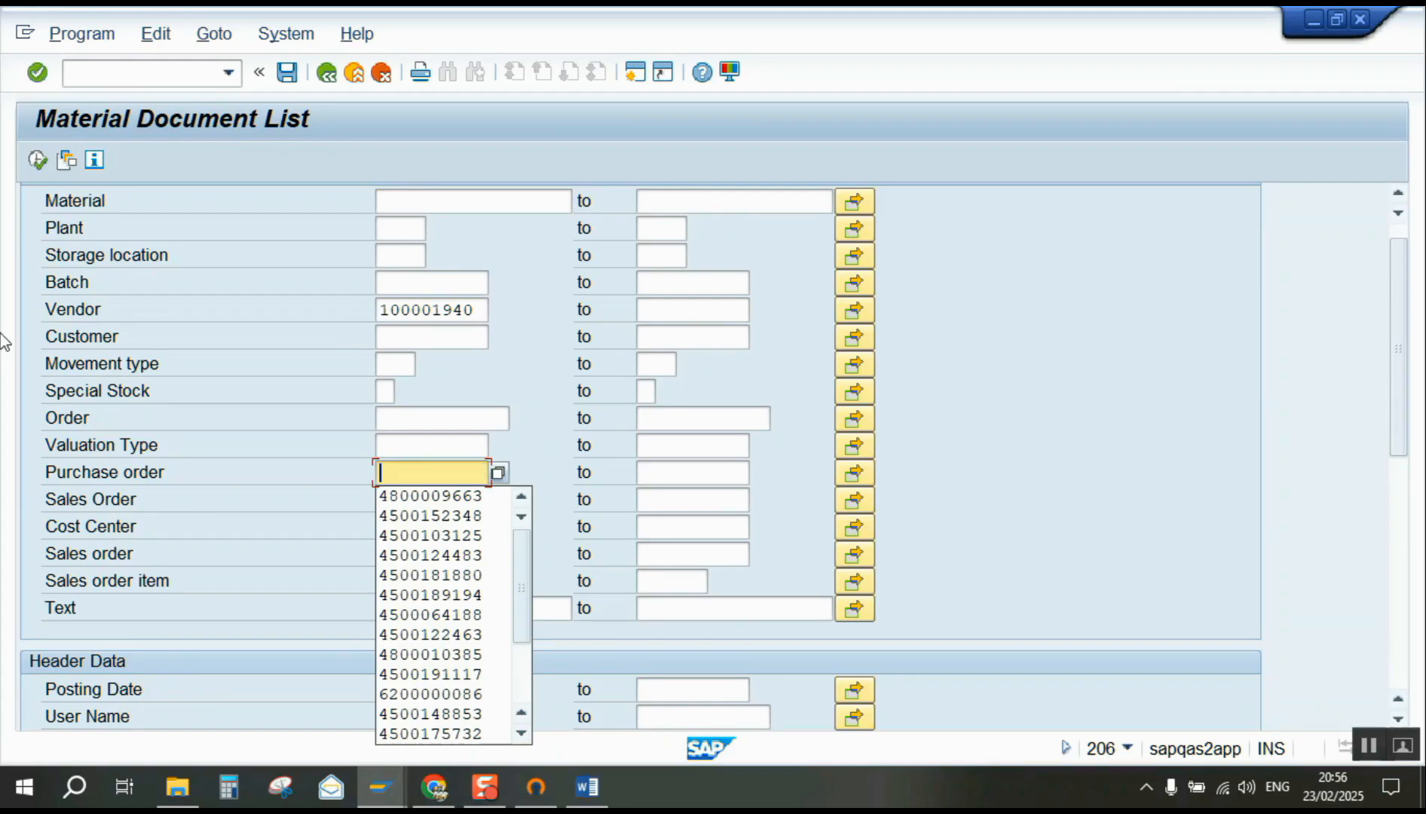
scroll(954, 445, down, 2)
scroll(955, 467, down, 2)
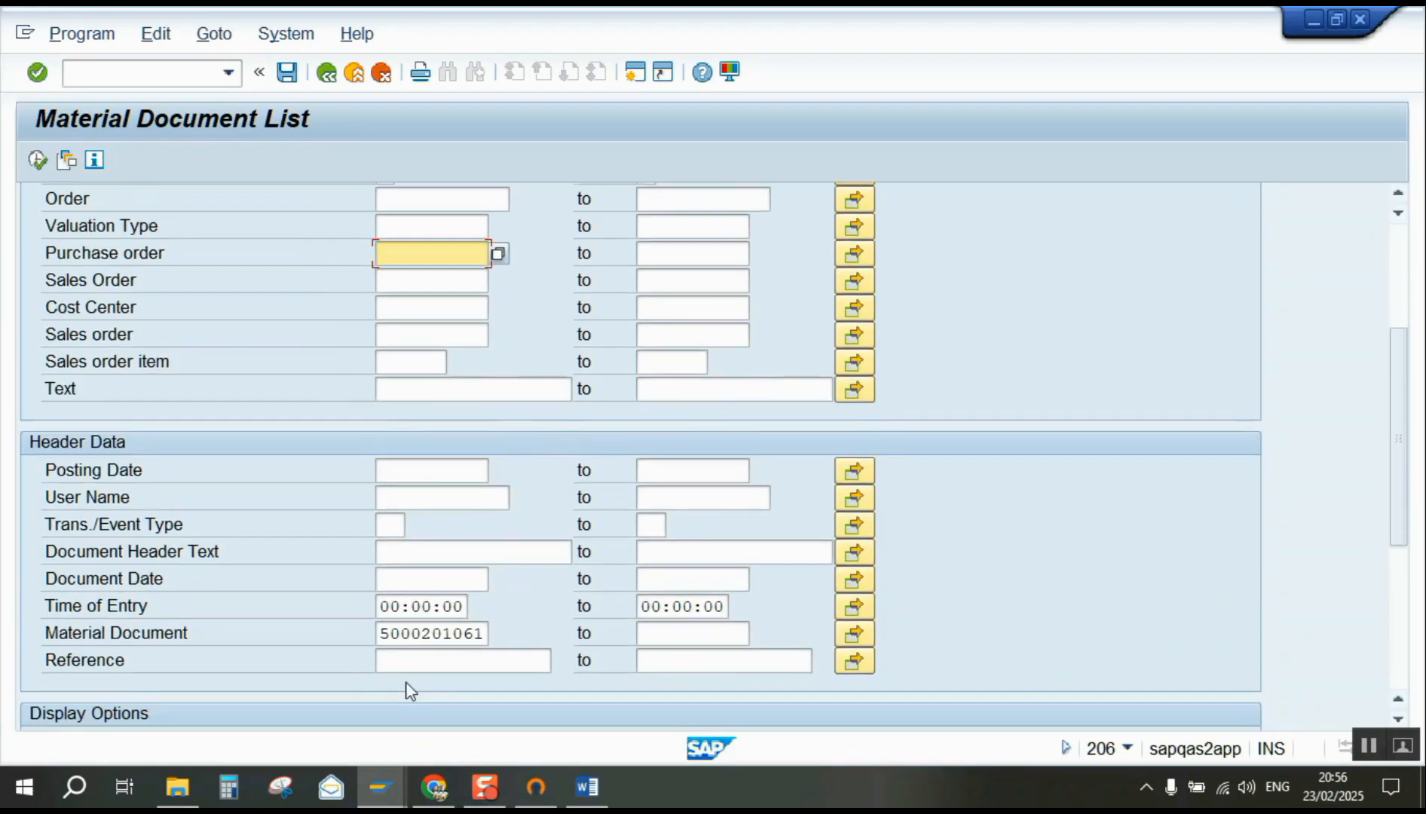
click(486, 637)
key(Delete)
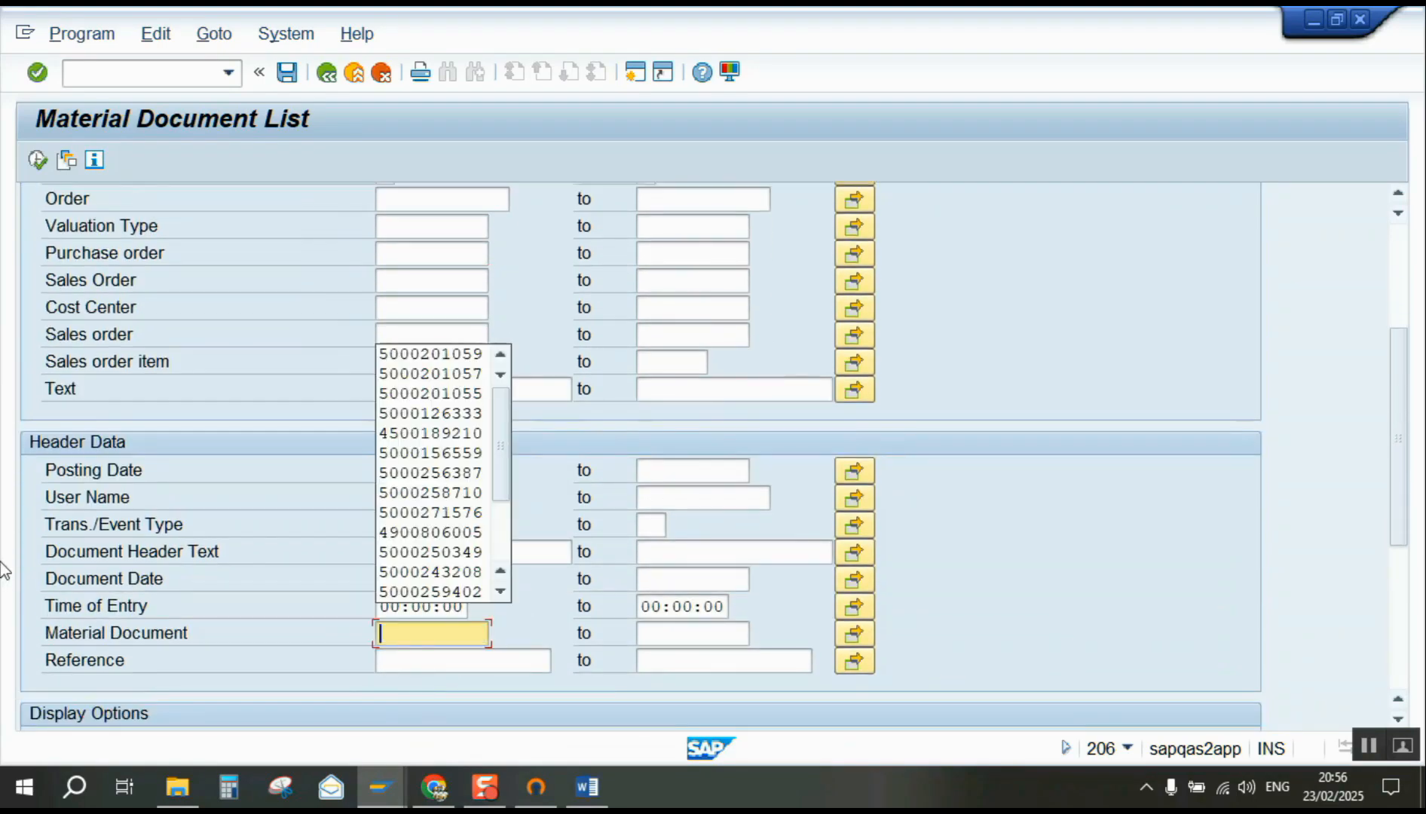
- Paste the copied number as the purchase order criterion and run the Material Document List
scroll(942, 328, up, 3)
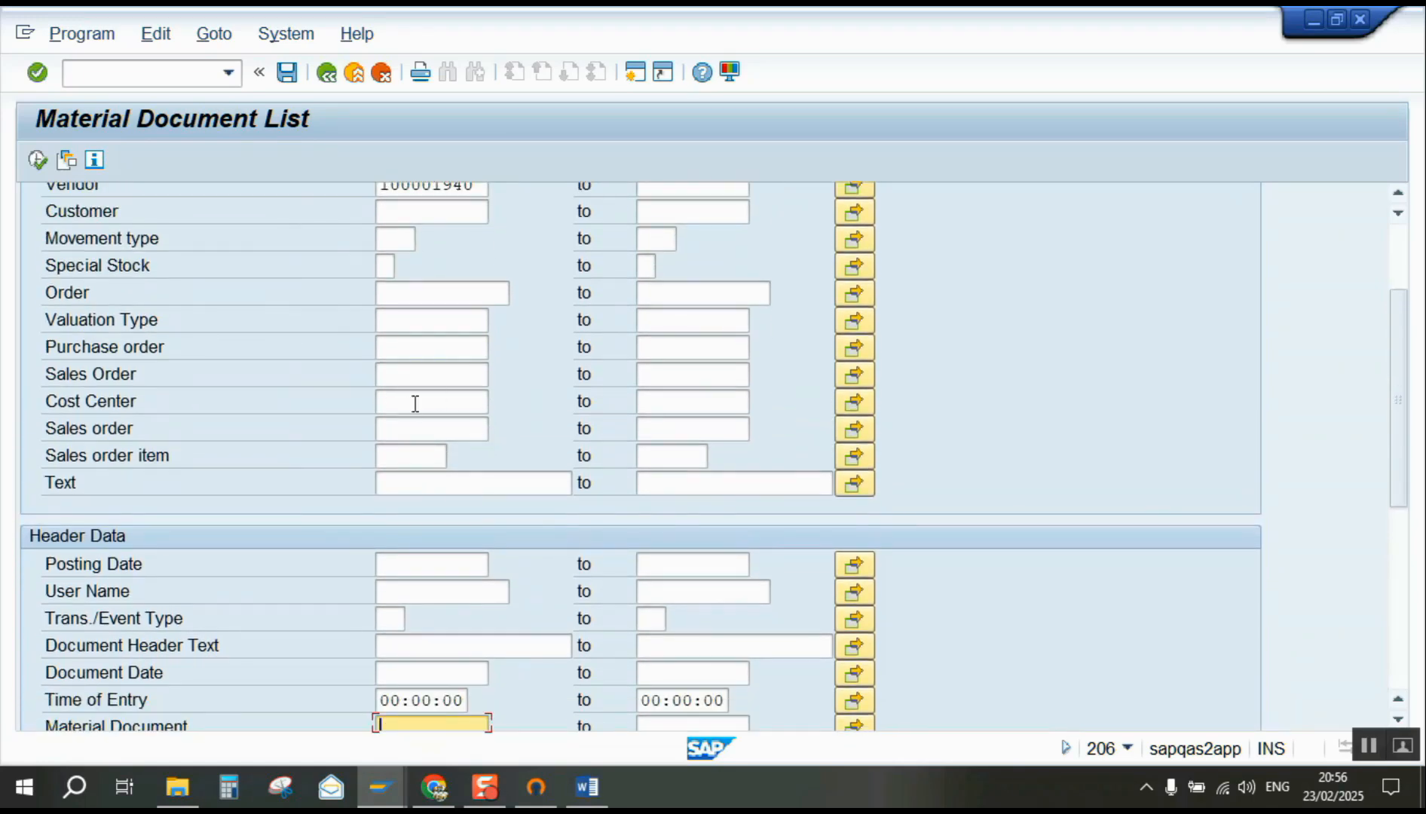
click(427, 349)
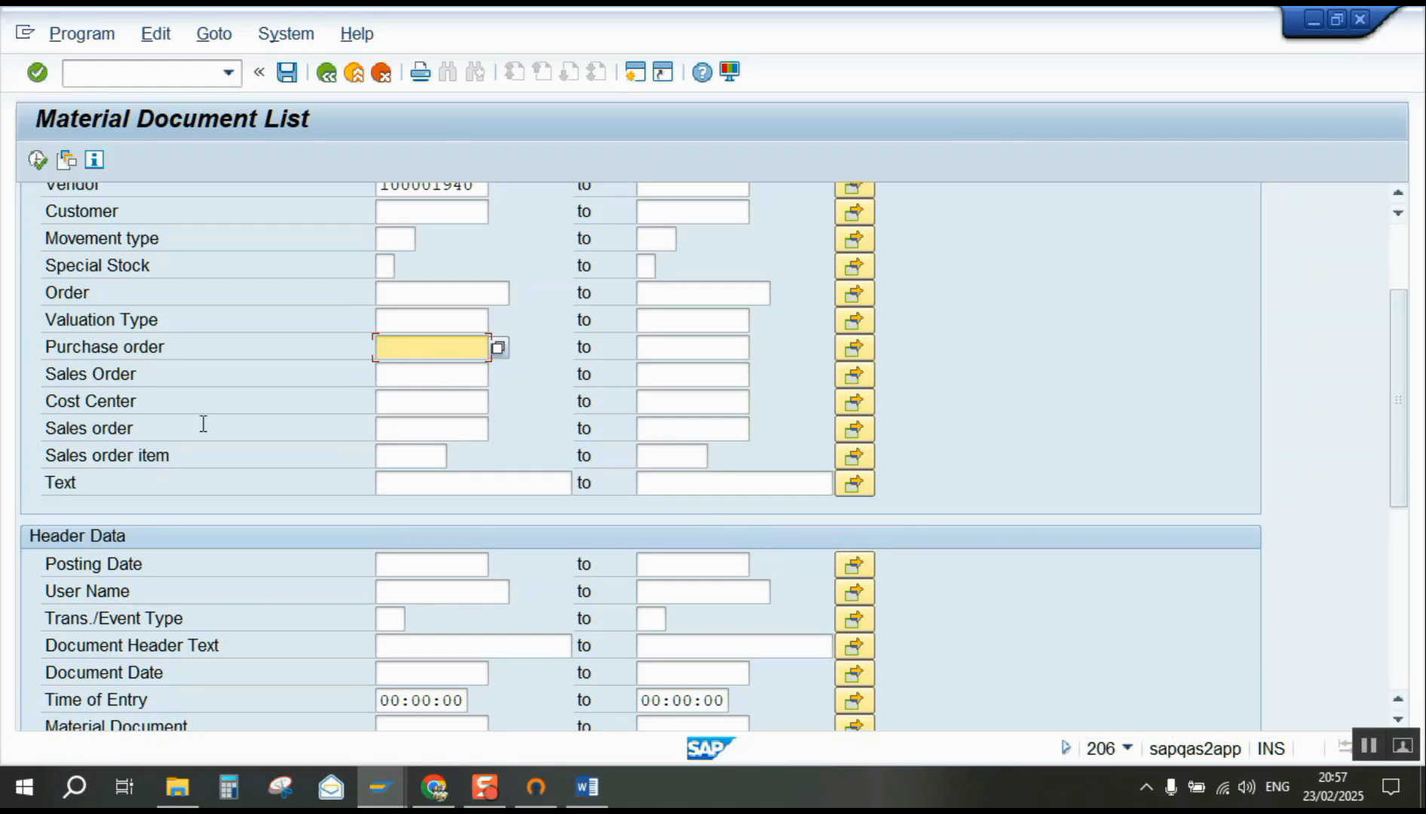
key(ctrl+v)
click(1365, 745)
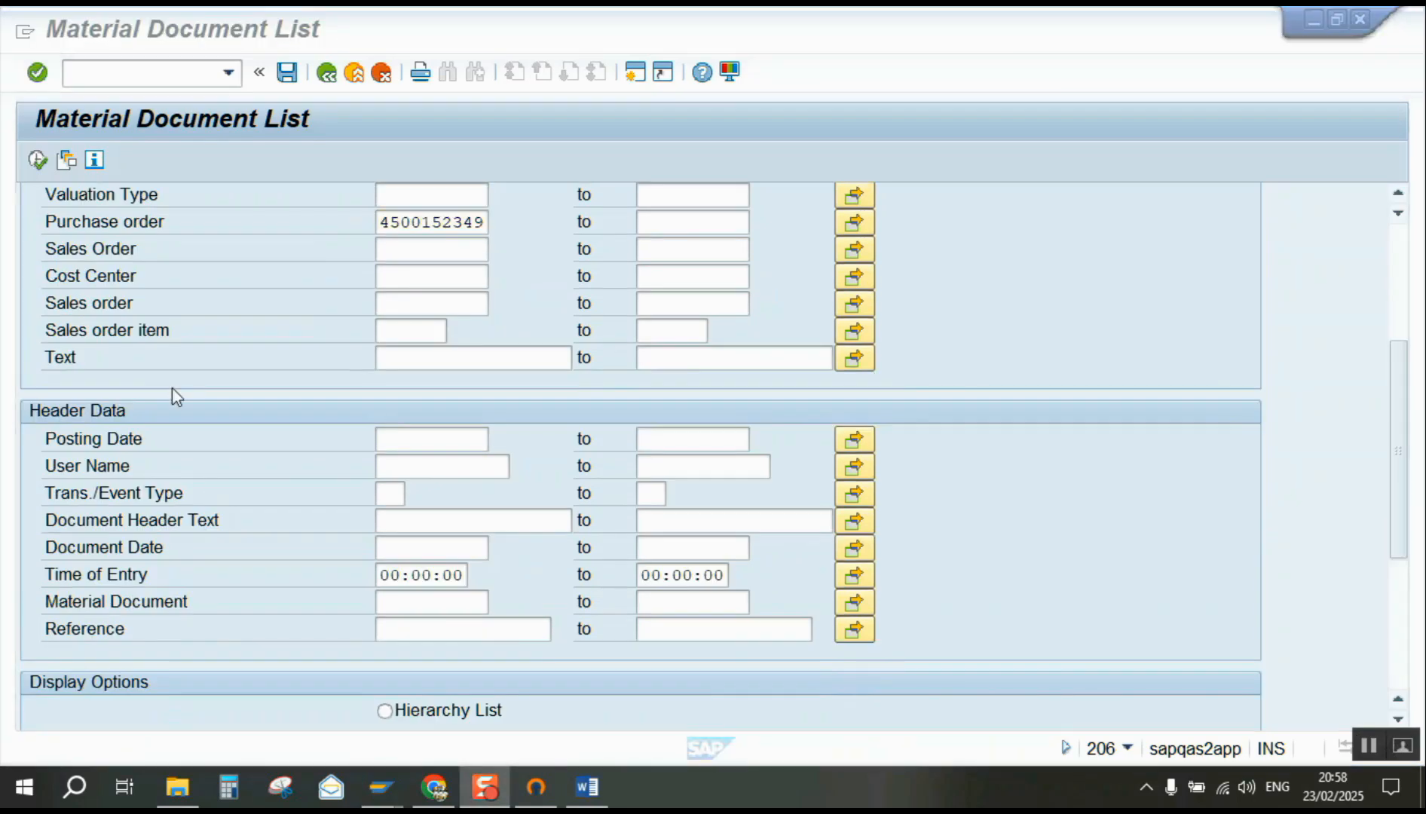
click(36, 160)
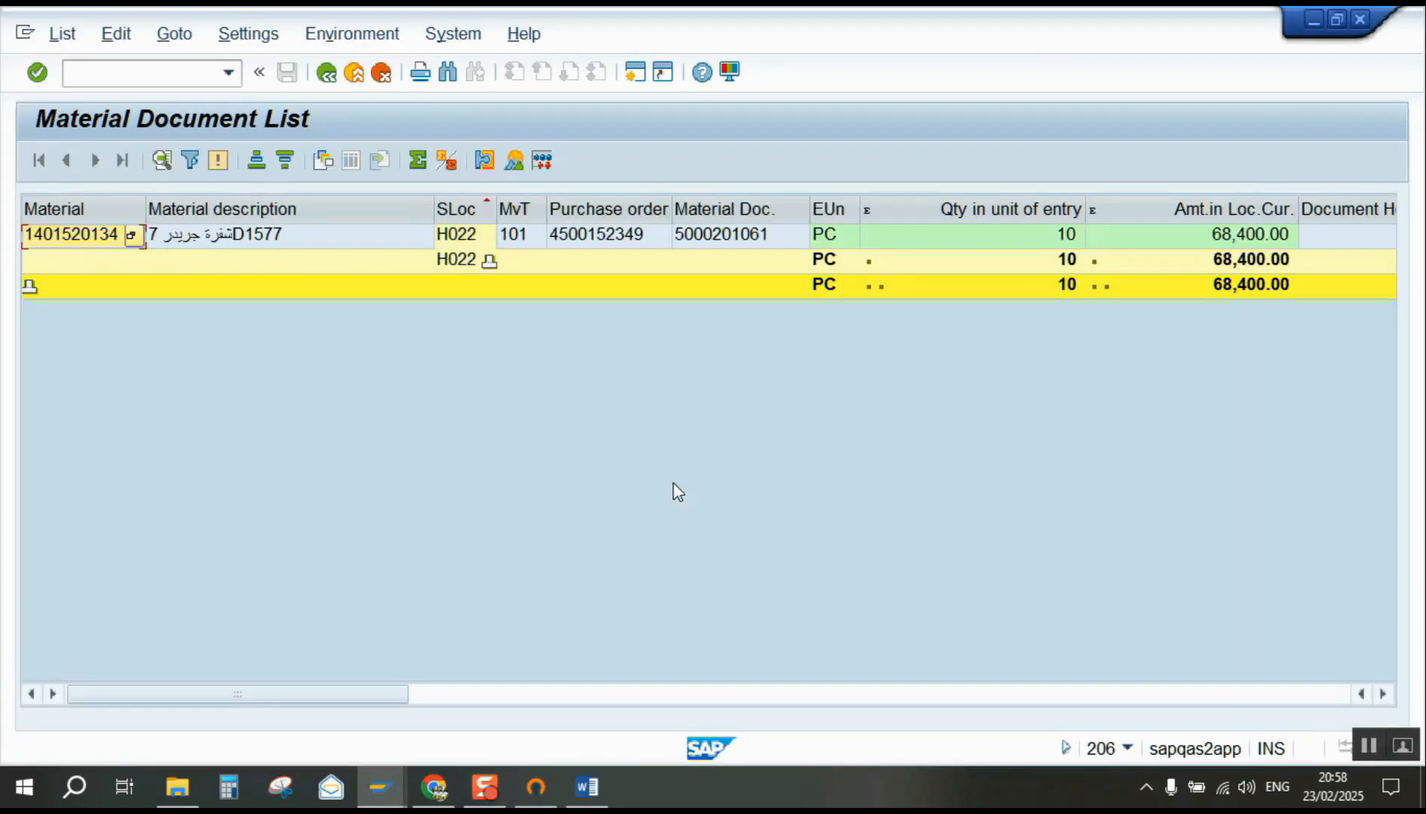
click(1368, 746)
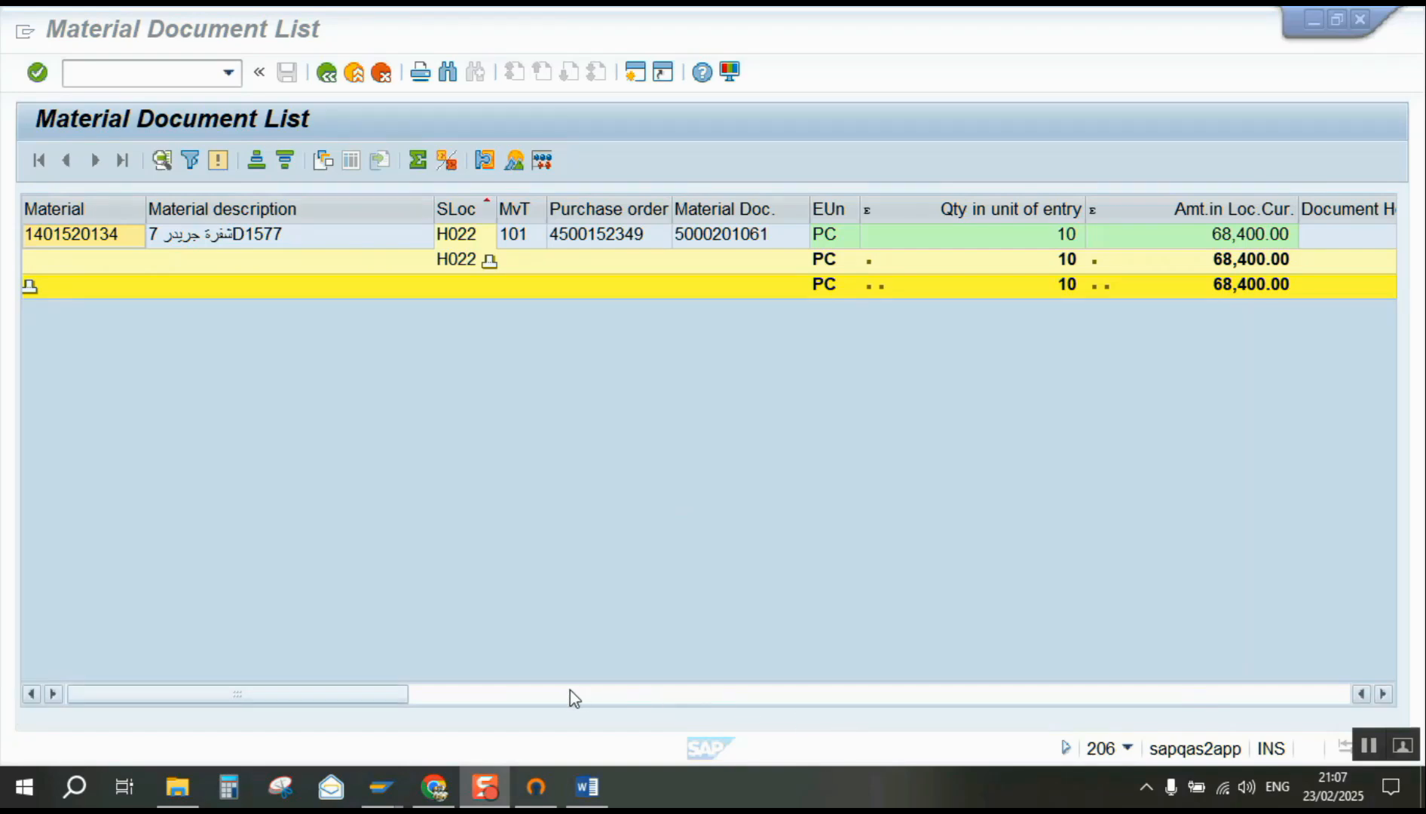
click(1369, 745)
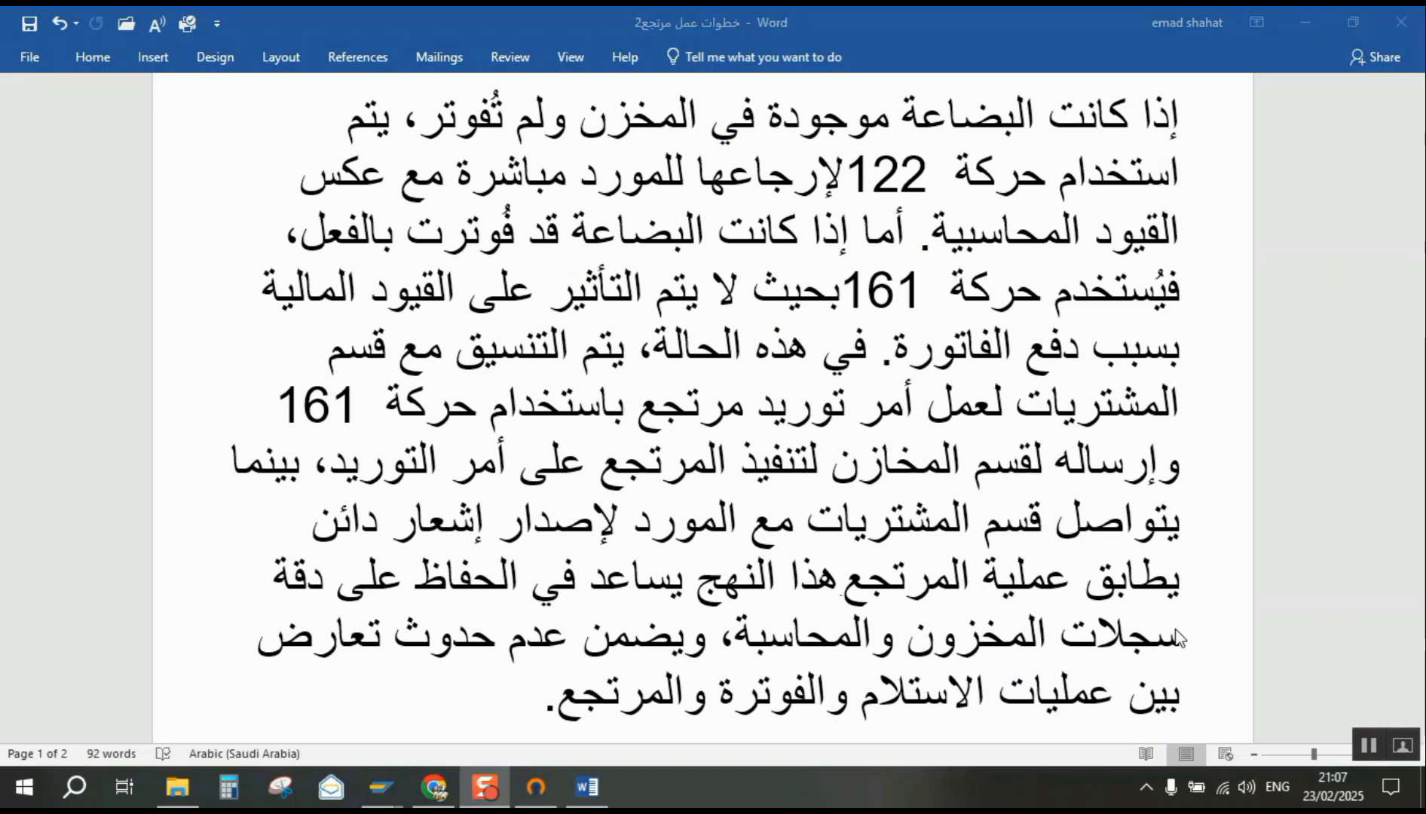
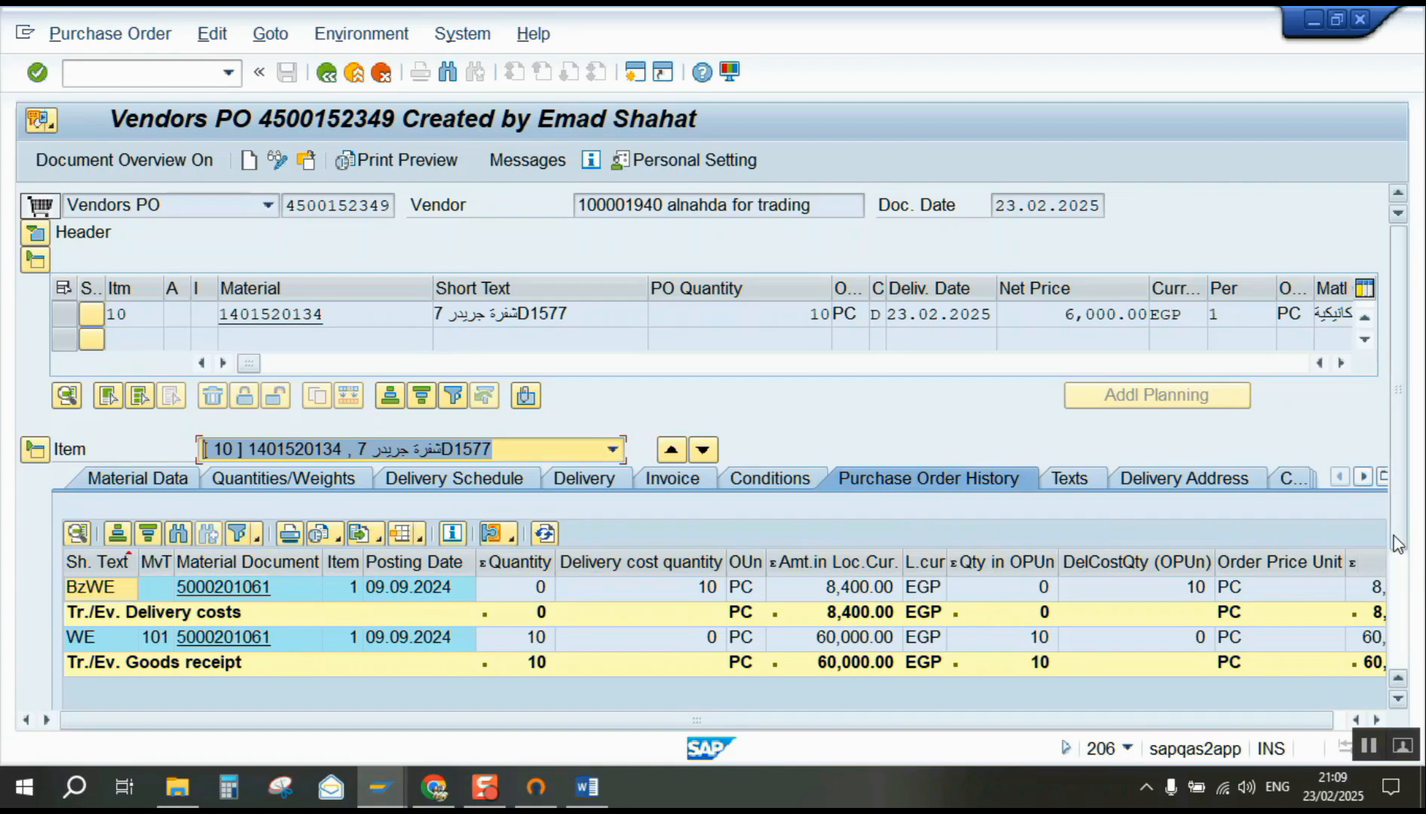
- Open the goods receipt's material document from the purchase order history and copy its document number
click(38, 265)
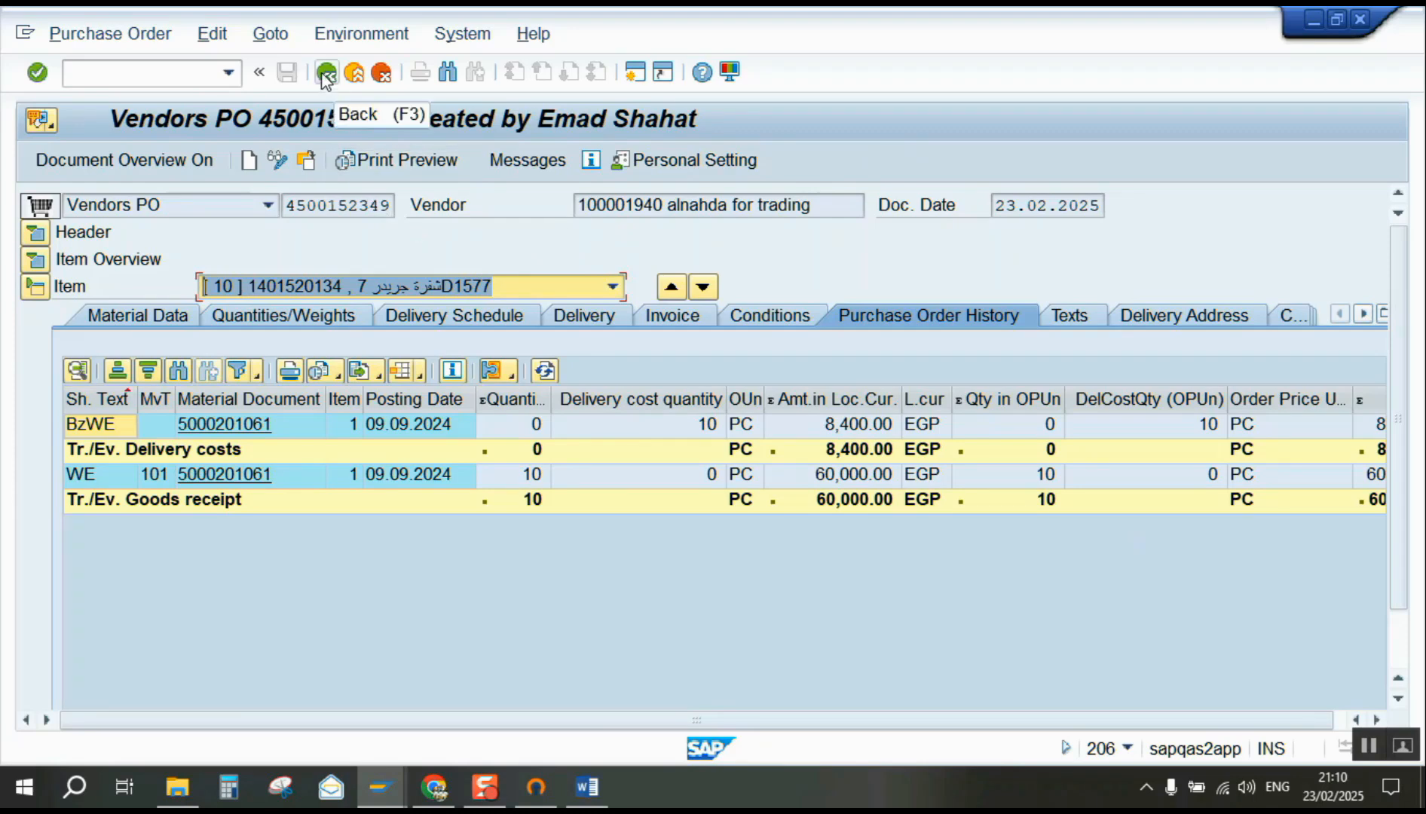
click(273, 432)
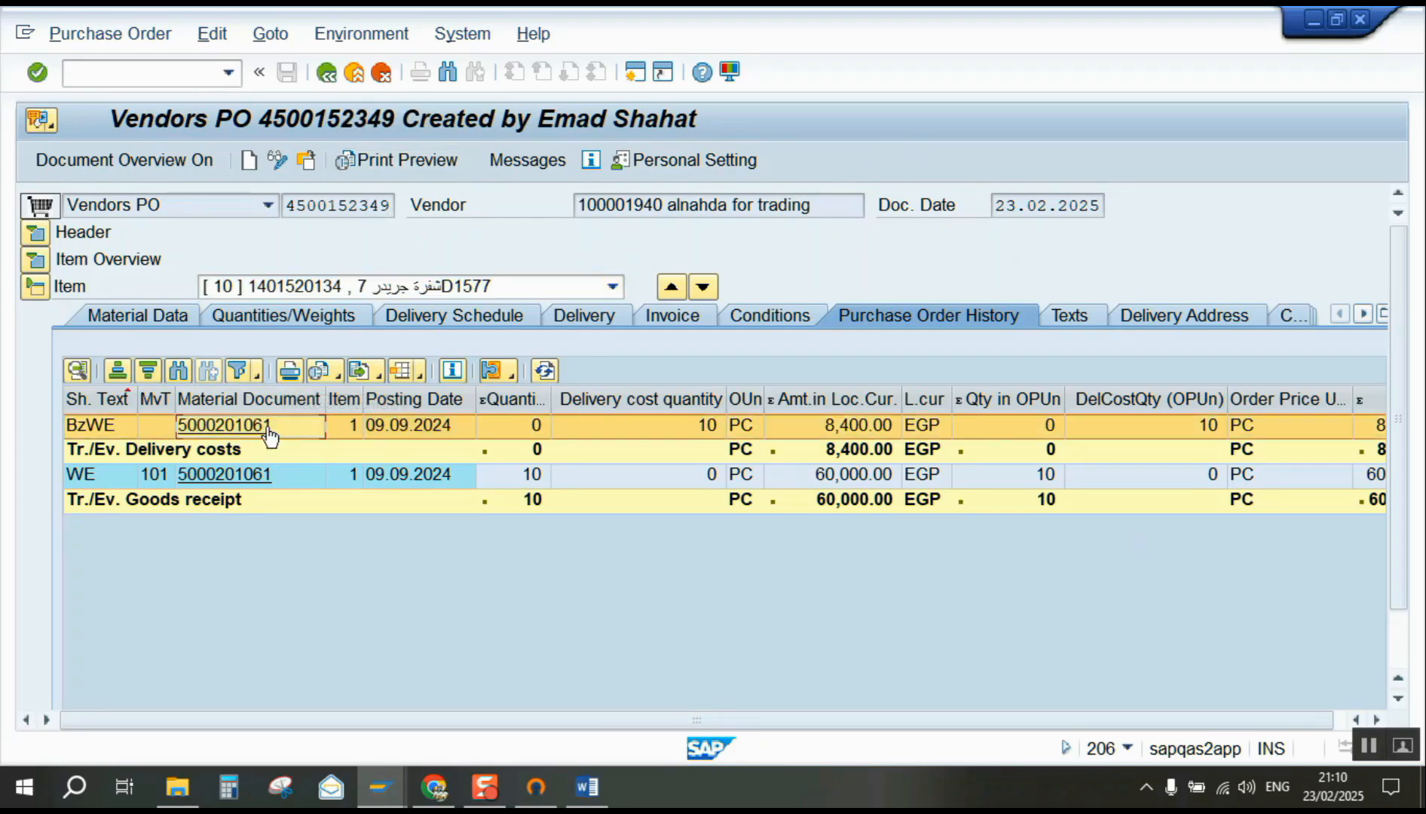
click(217, 427)
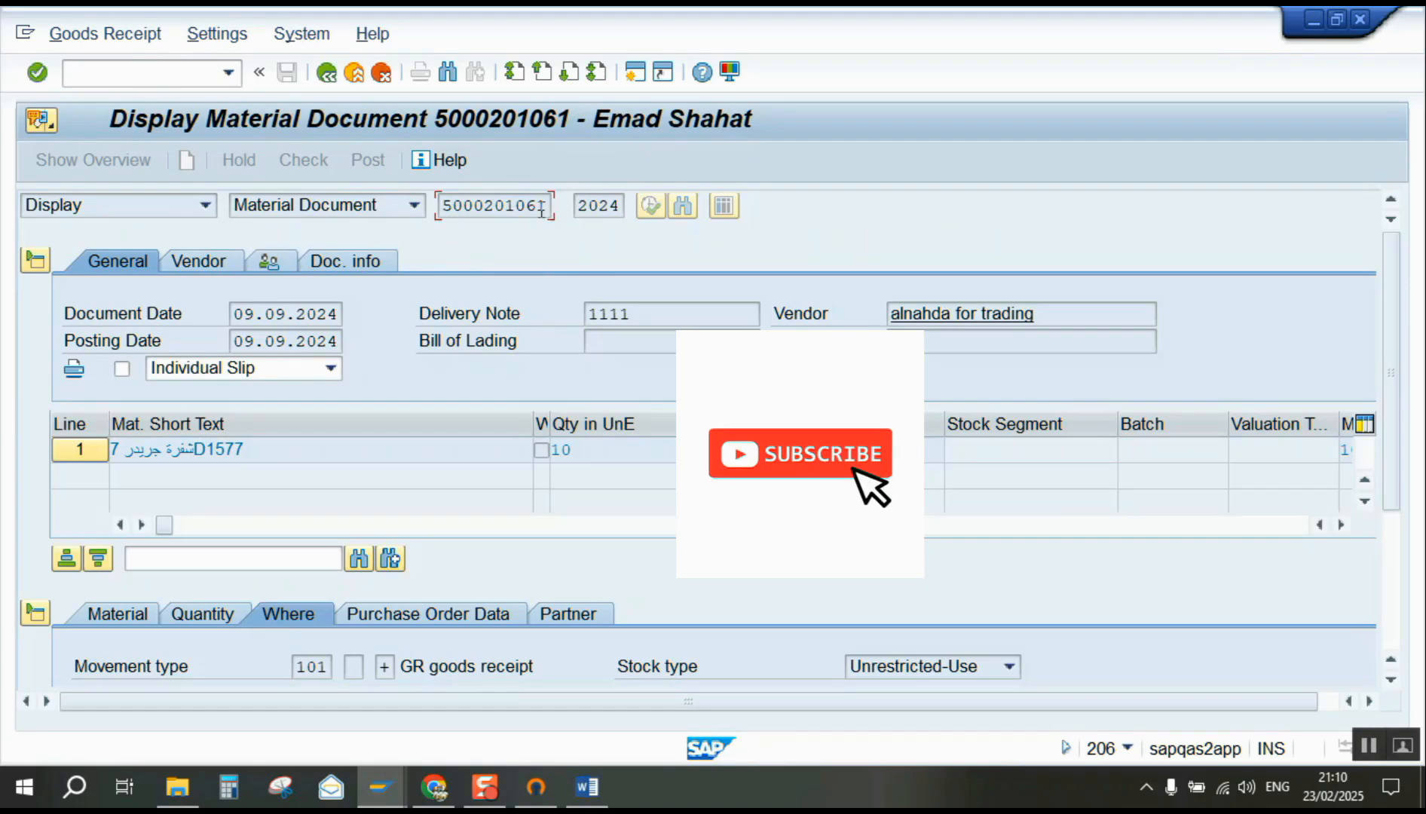
drag(550, 203, 11, 65)
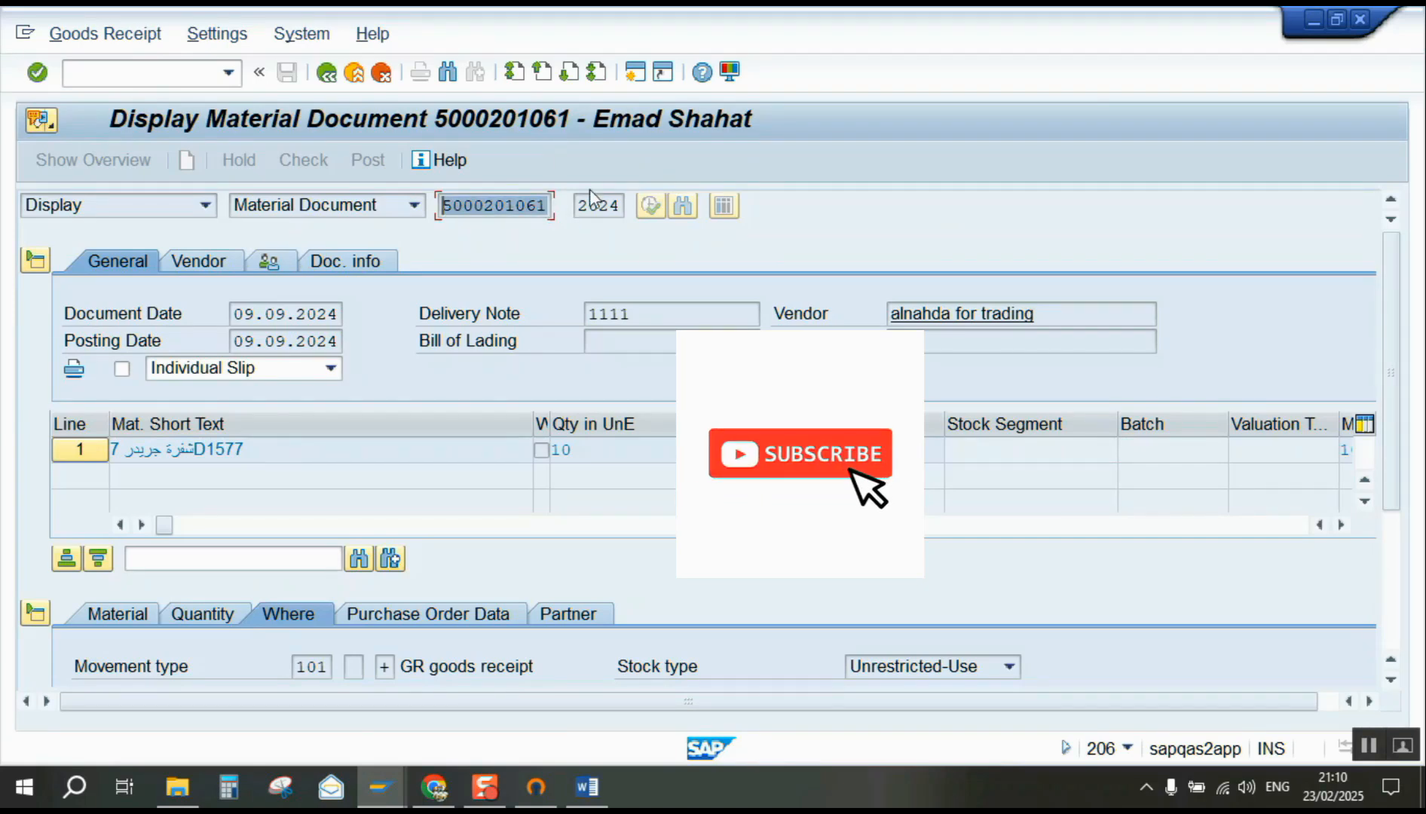
key(ctrl+c)
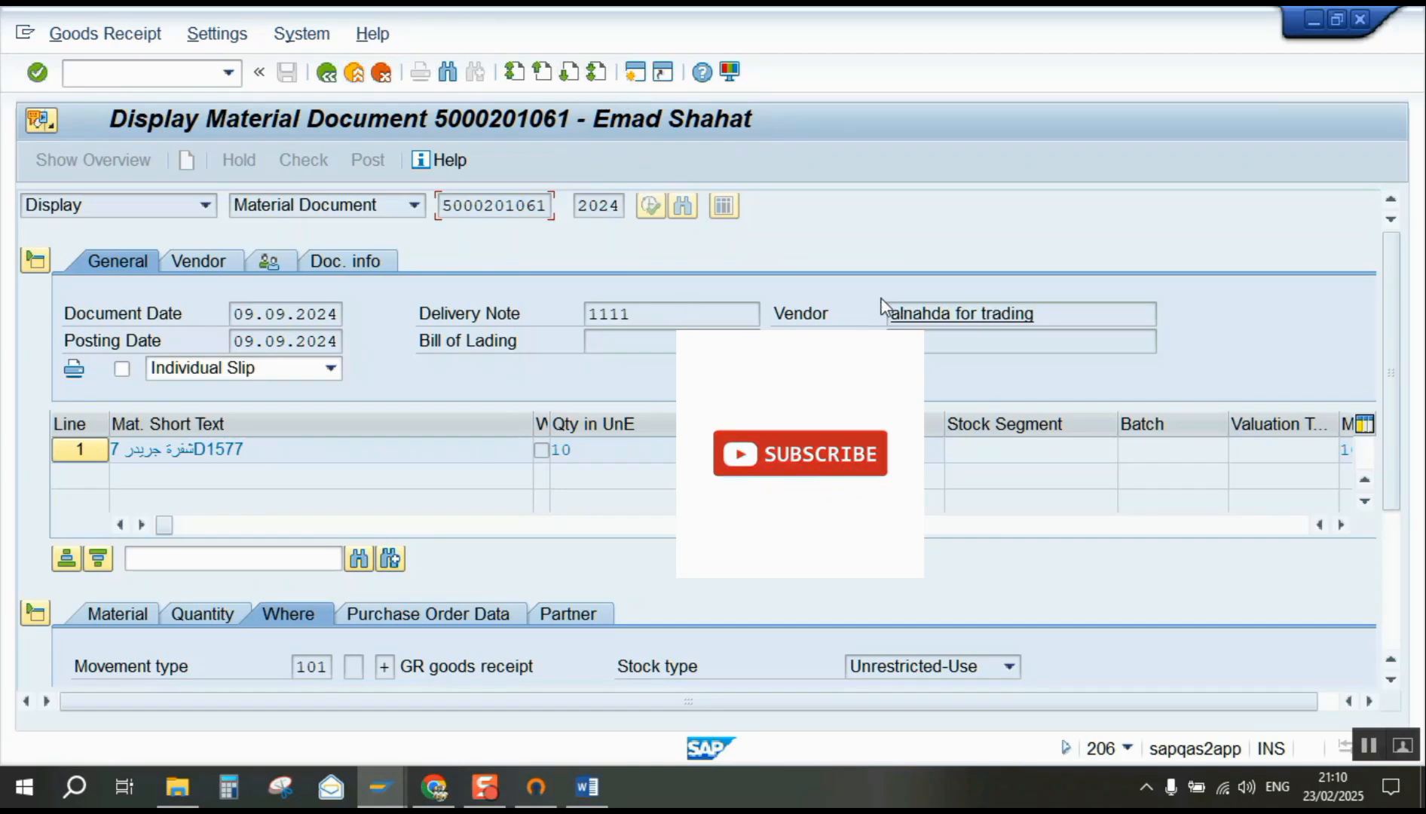
- Open transaction MIGO in a new session
click(640, 79)
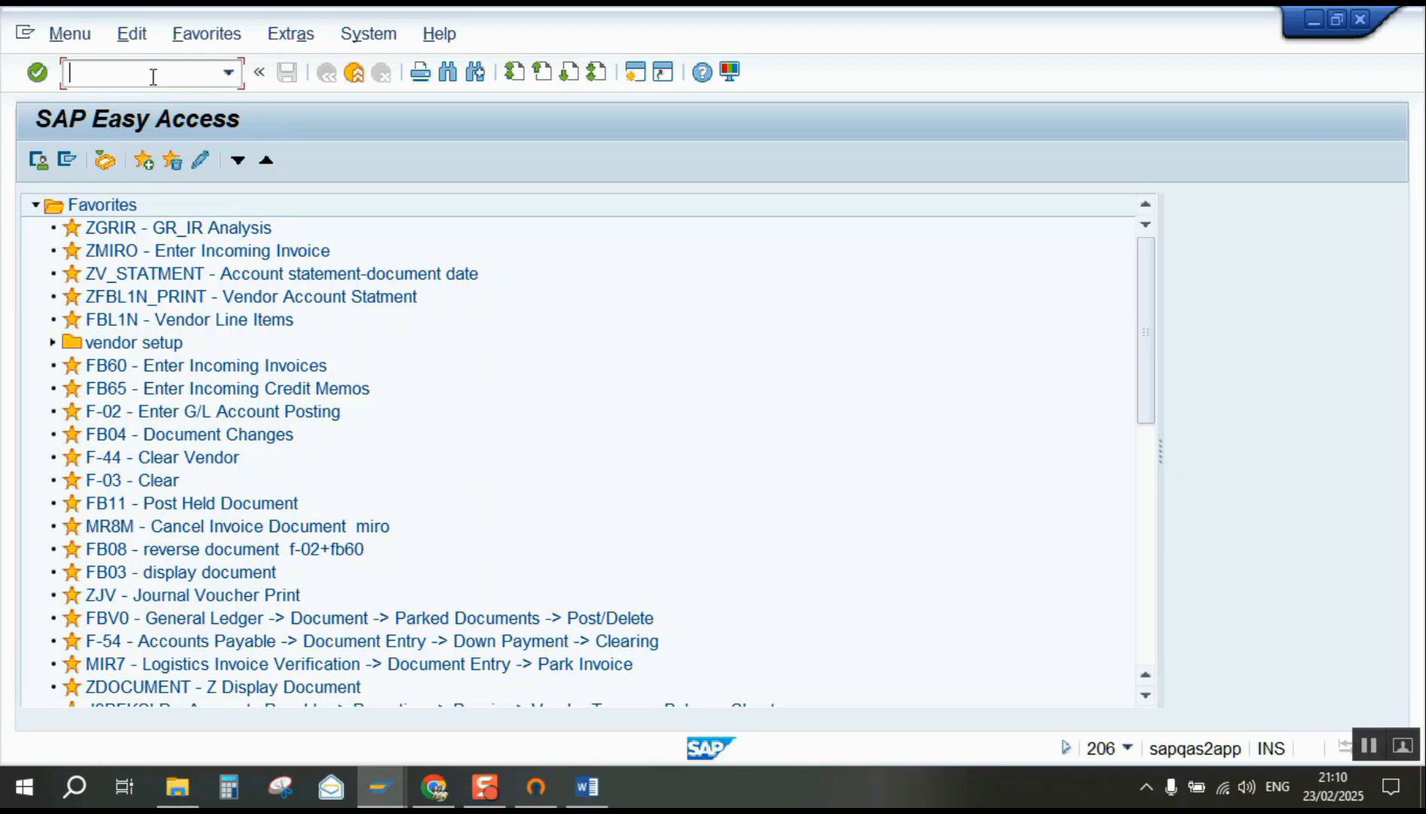
text(MIGO)
key(BackSpace)
key(BackSpace)
key(BackSpace)
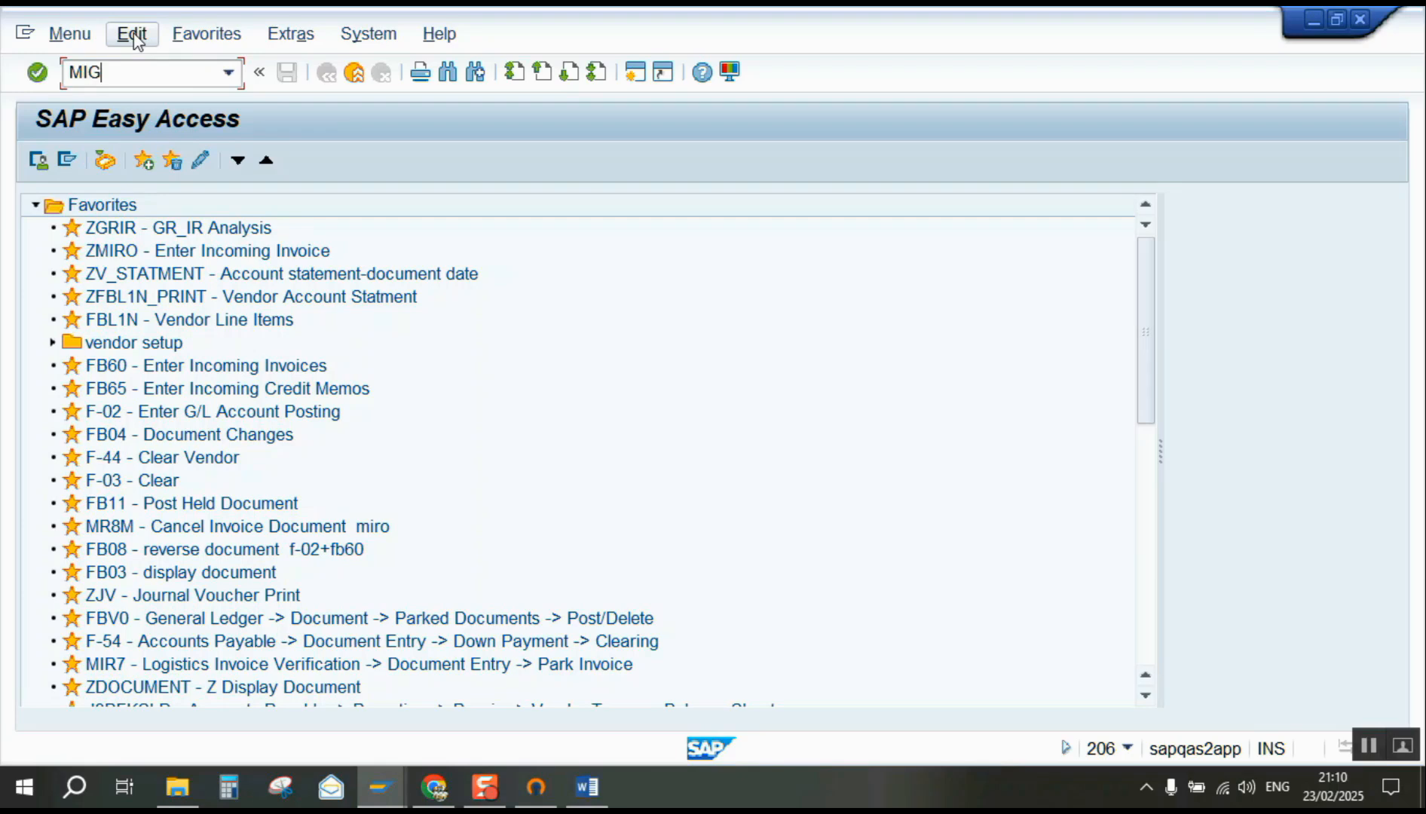
key(Return)
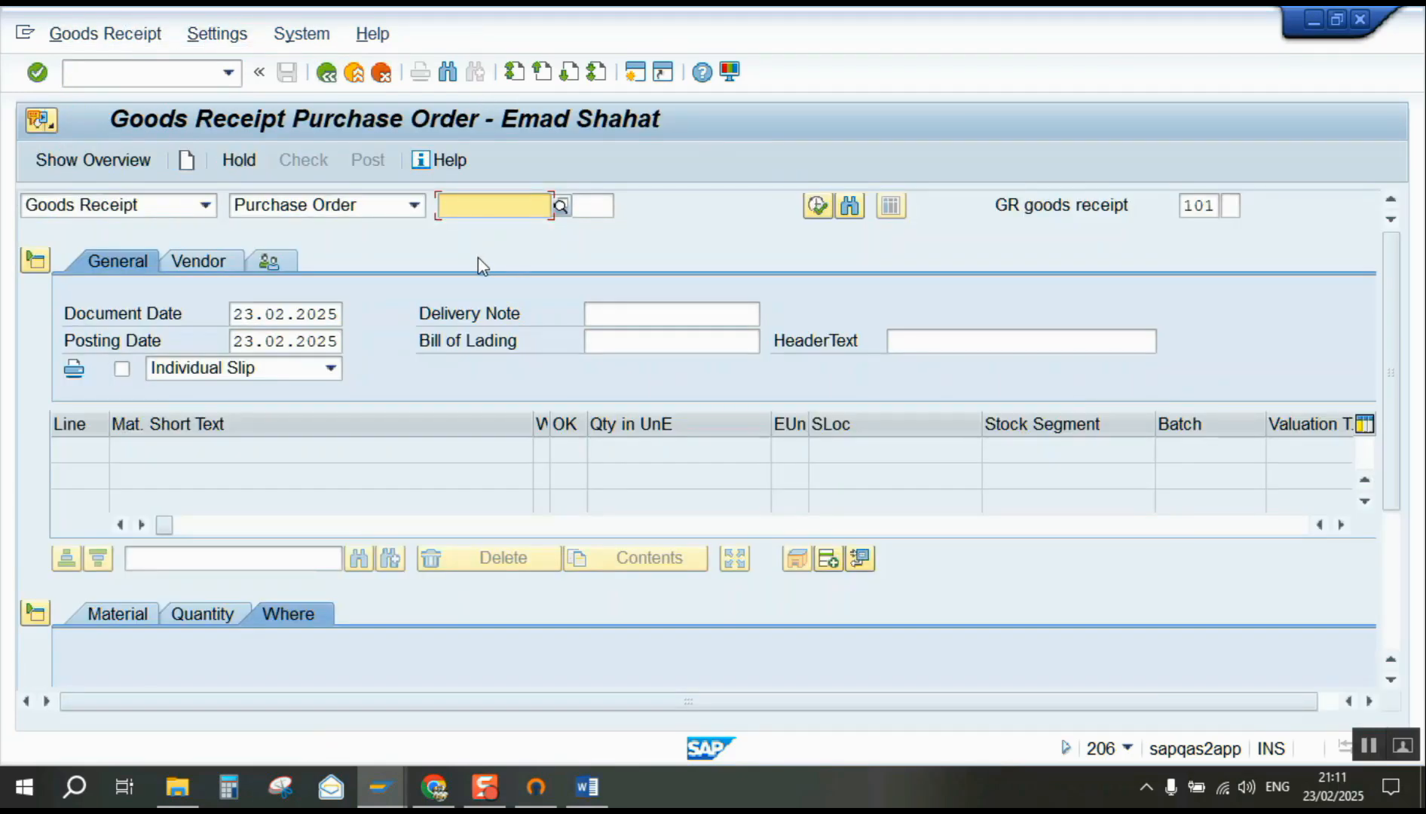
- Switch the goods movement to Return Delivery against the material document and load the posted goods receipt's document
click(122, 214)
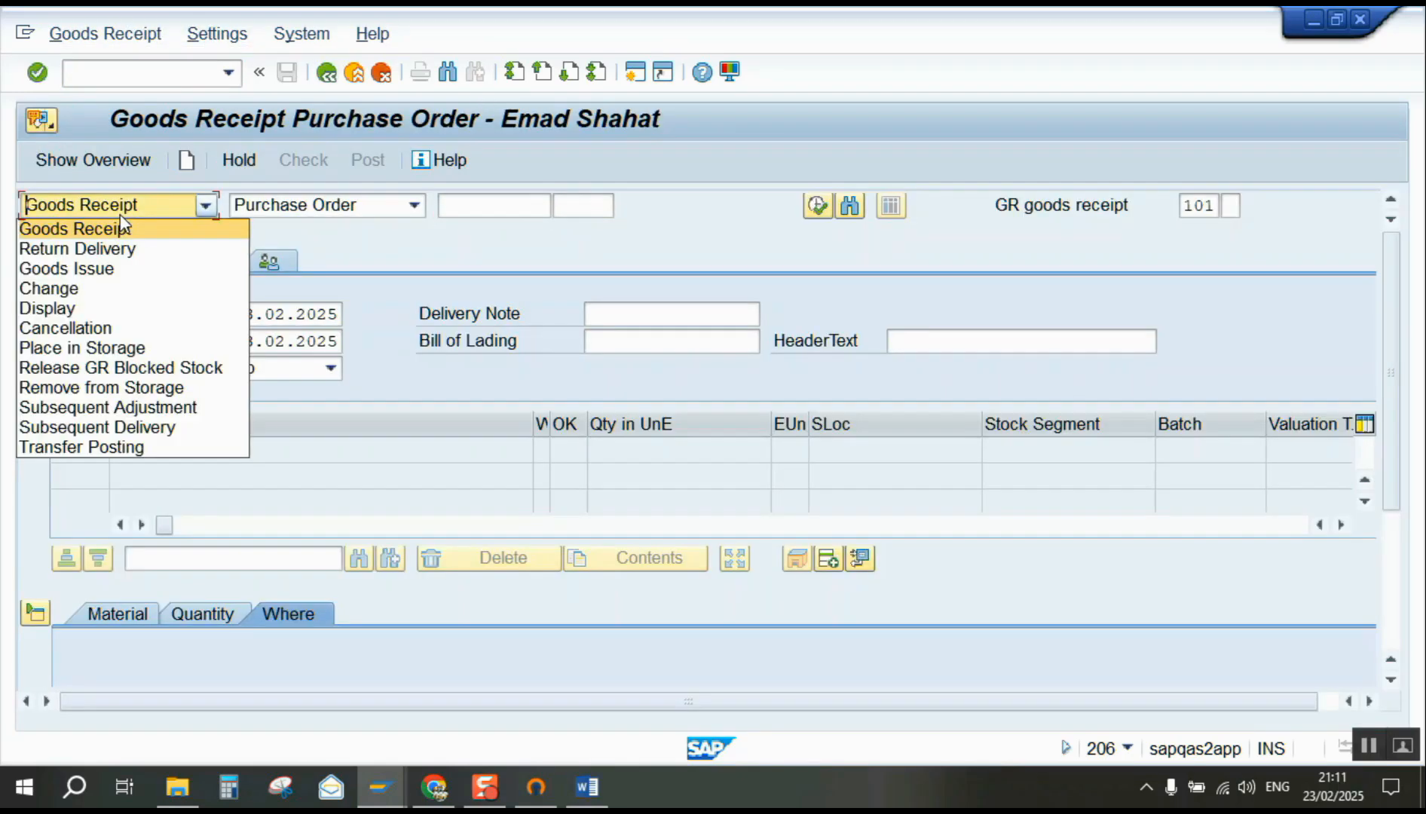
click(117, 258)
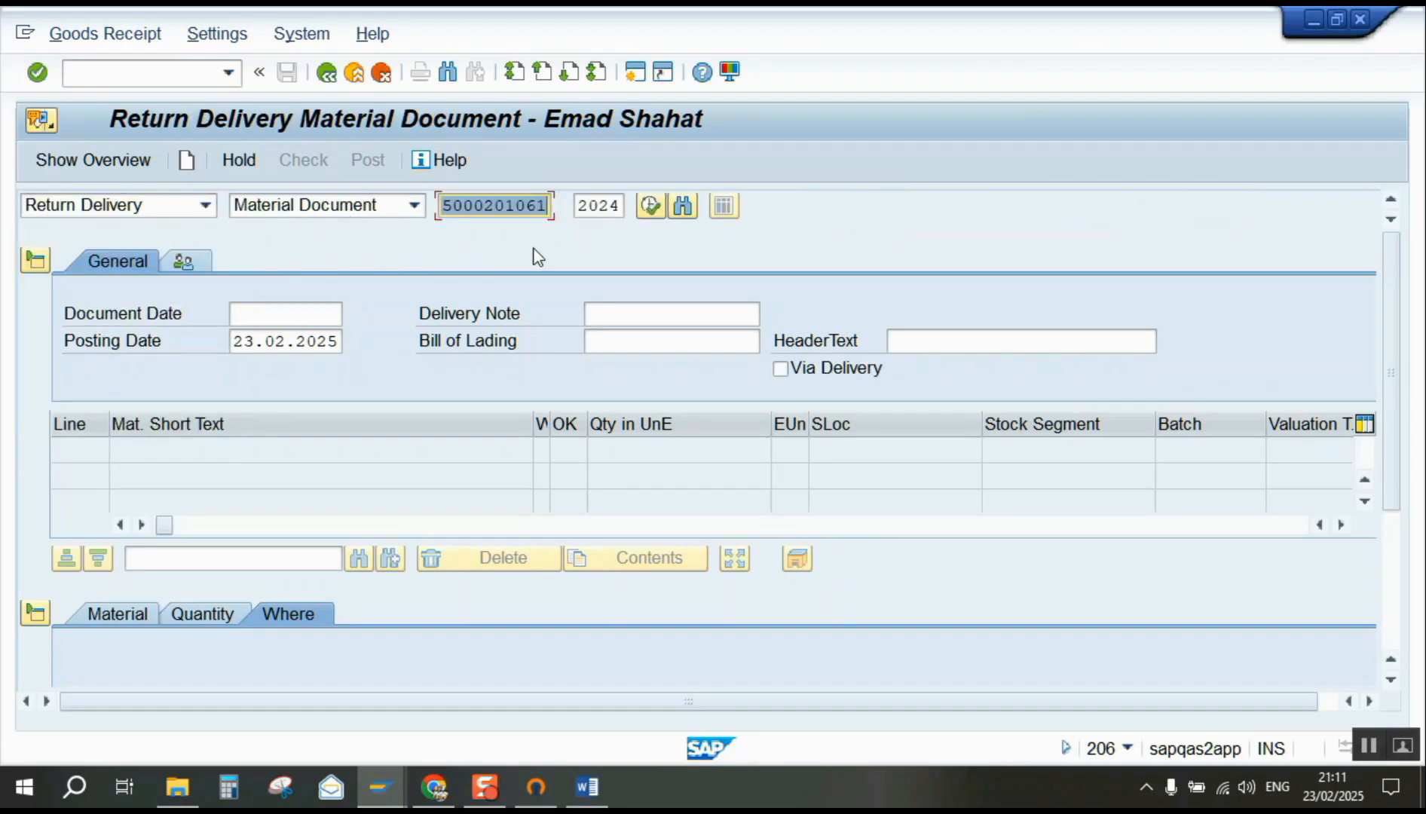
key(End)
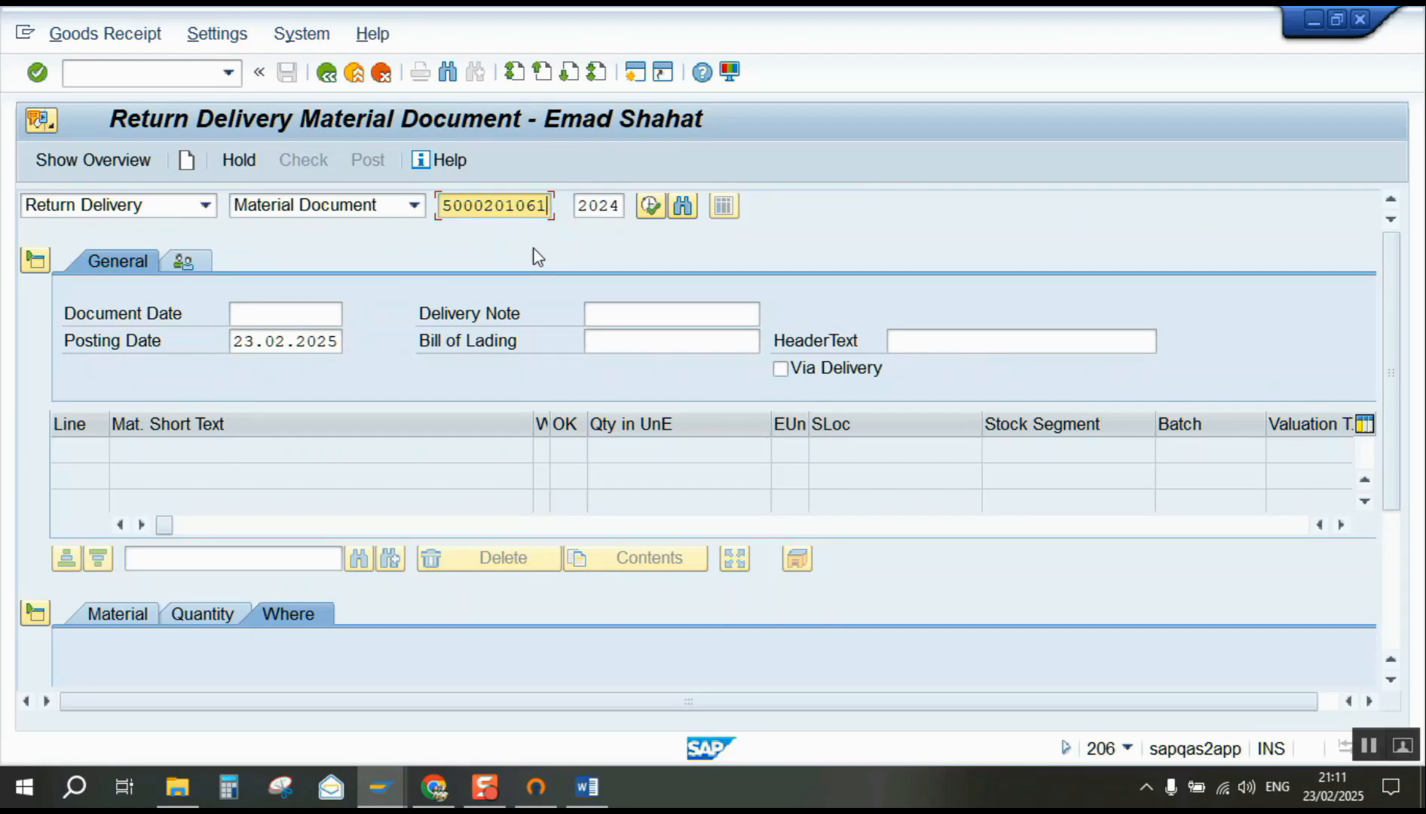
key(Return)
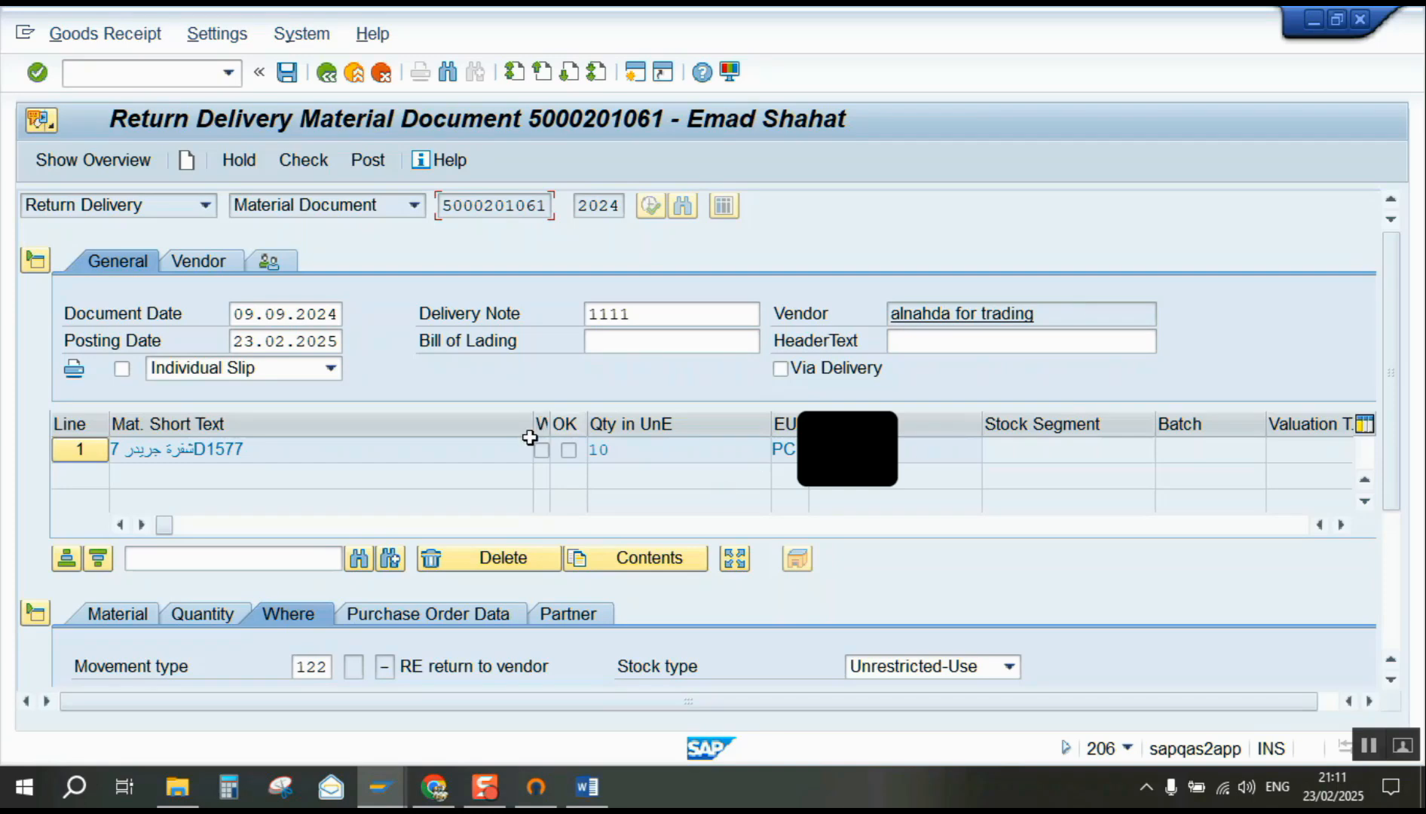
- Set the return item's quantity in unit of entry to 2 PC
scroll(676, 266, down, 3)
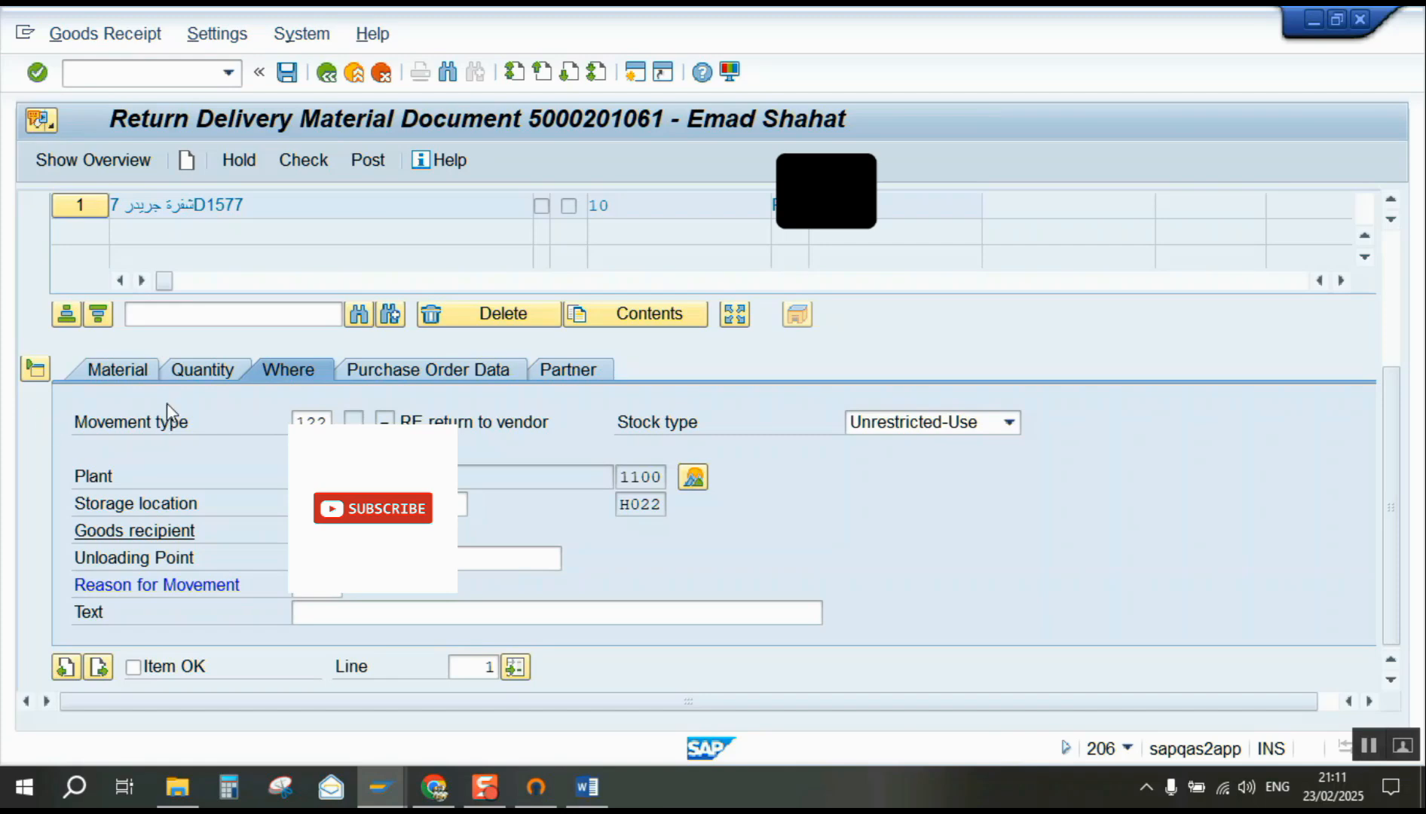
click(194, 373)
double_click(389, 421)
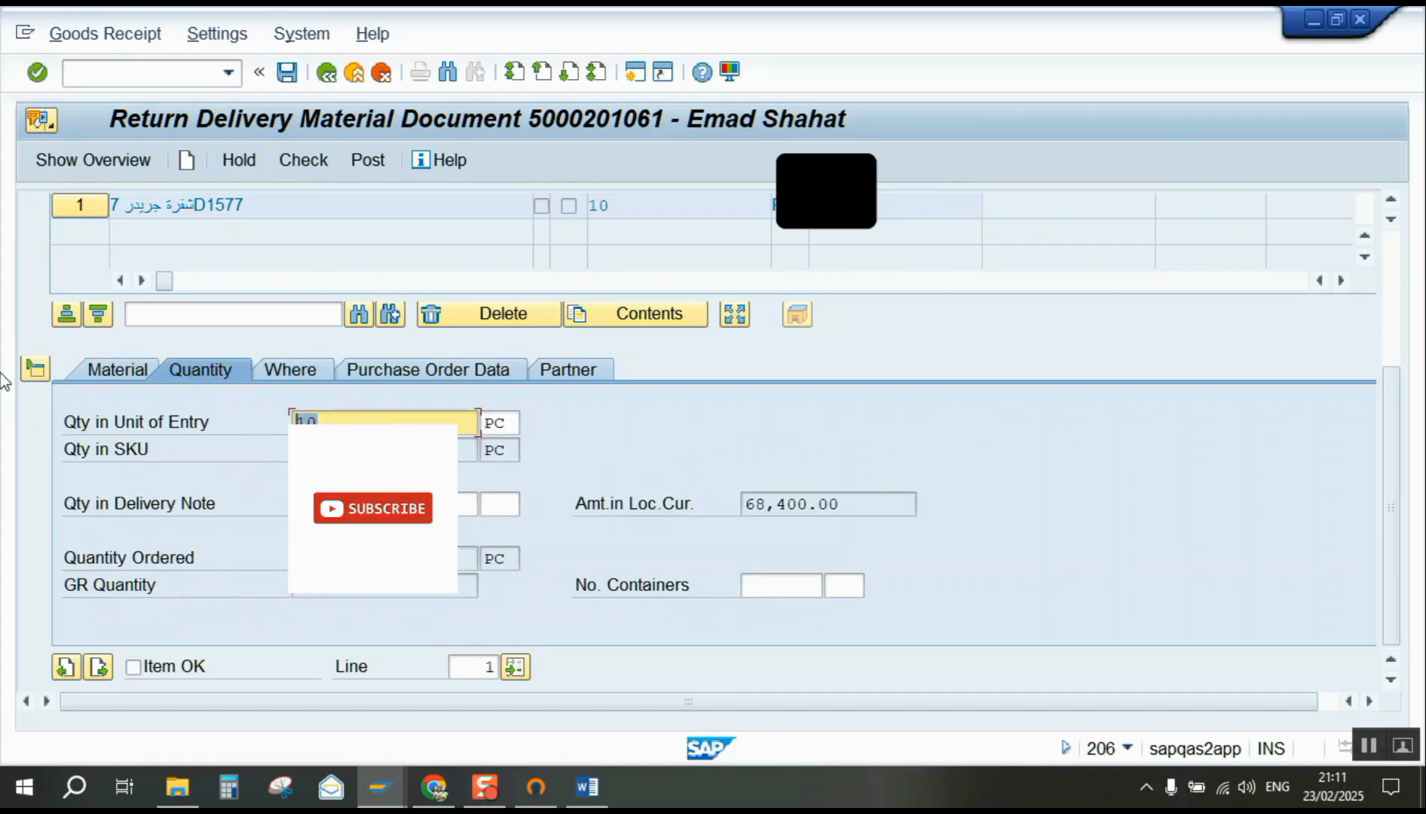
text(2)
key(Return)
key(Return)
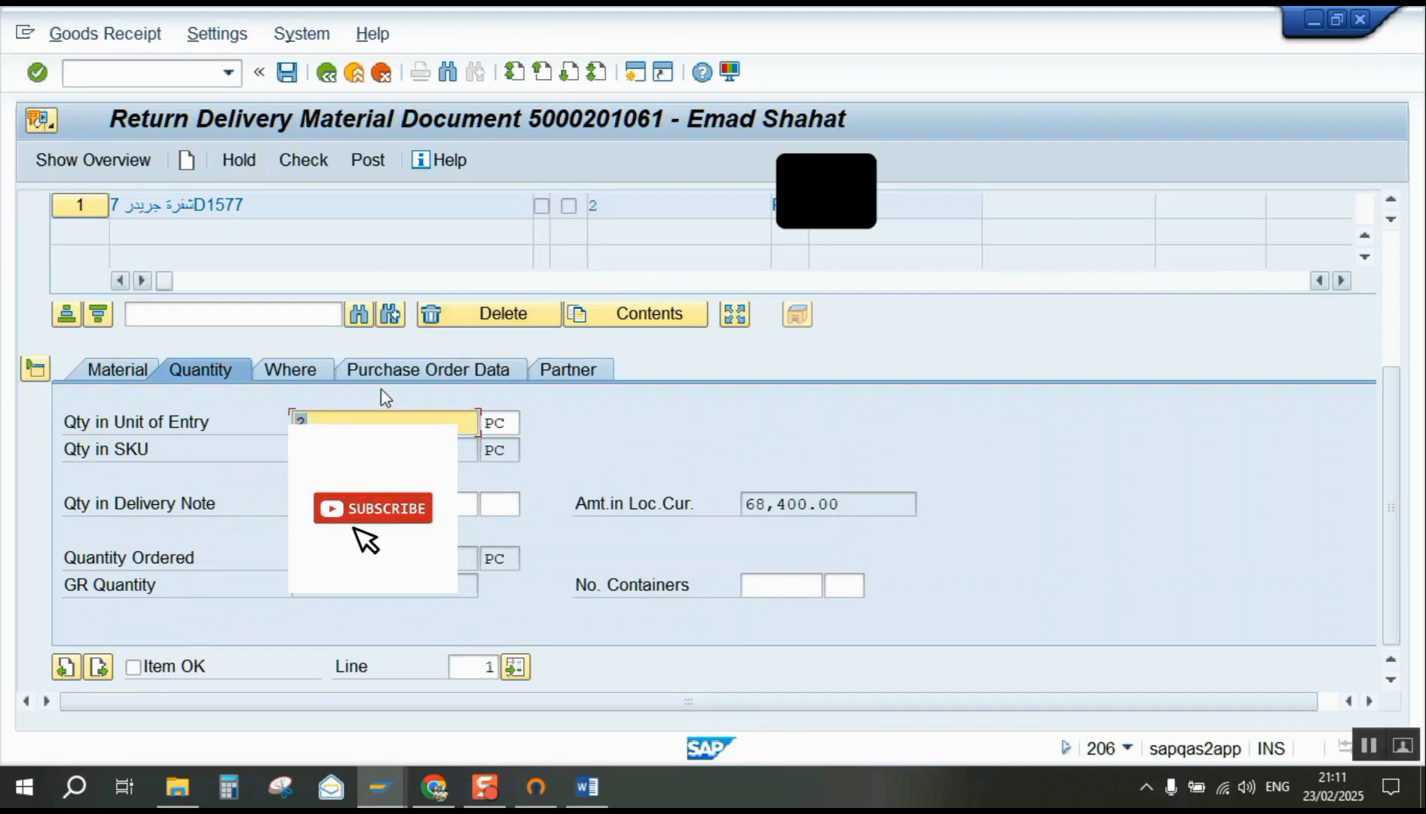
- Set the return delivery's posting date to 9.9.24
scroll(320, 445, up, 3)
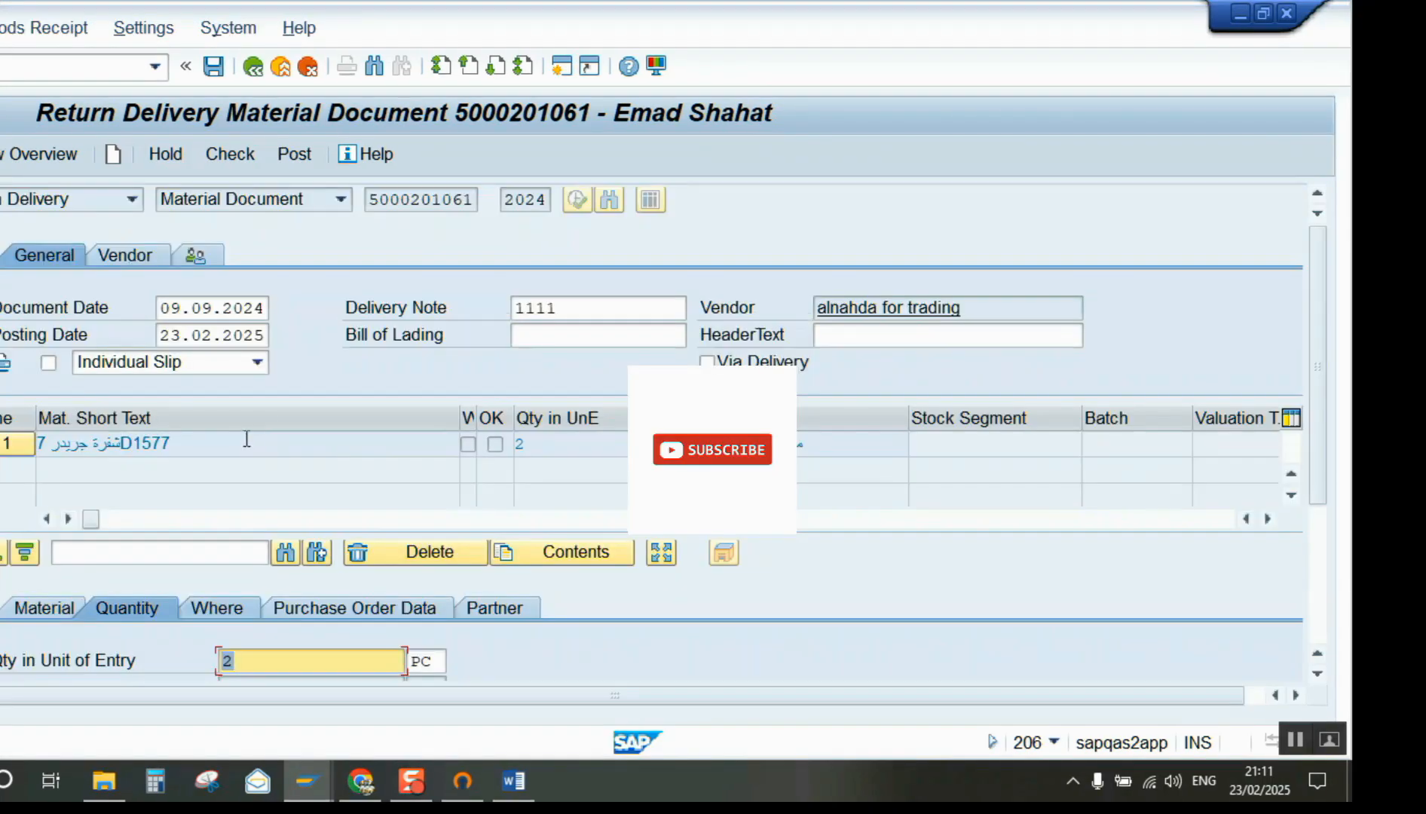
click(264, 335)
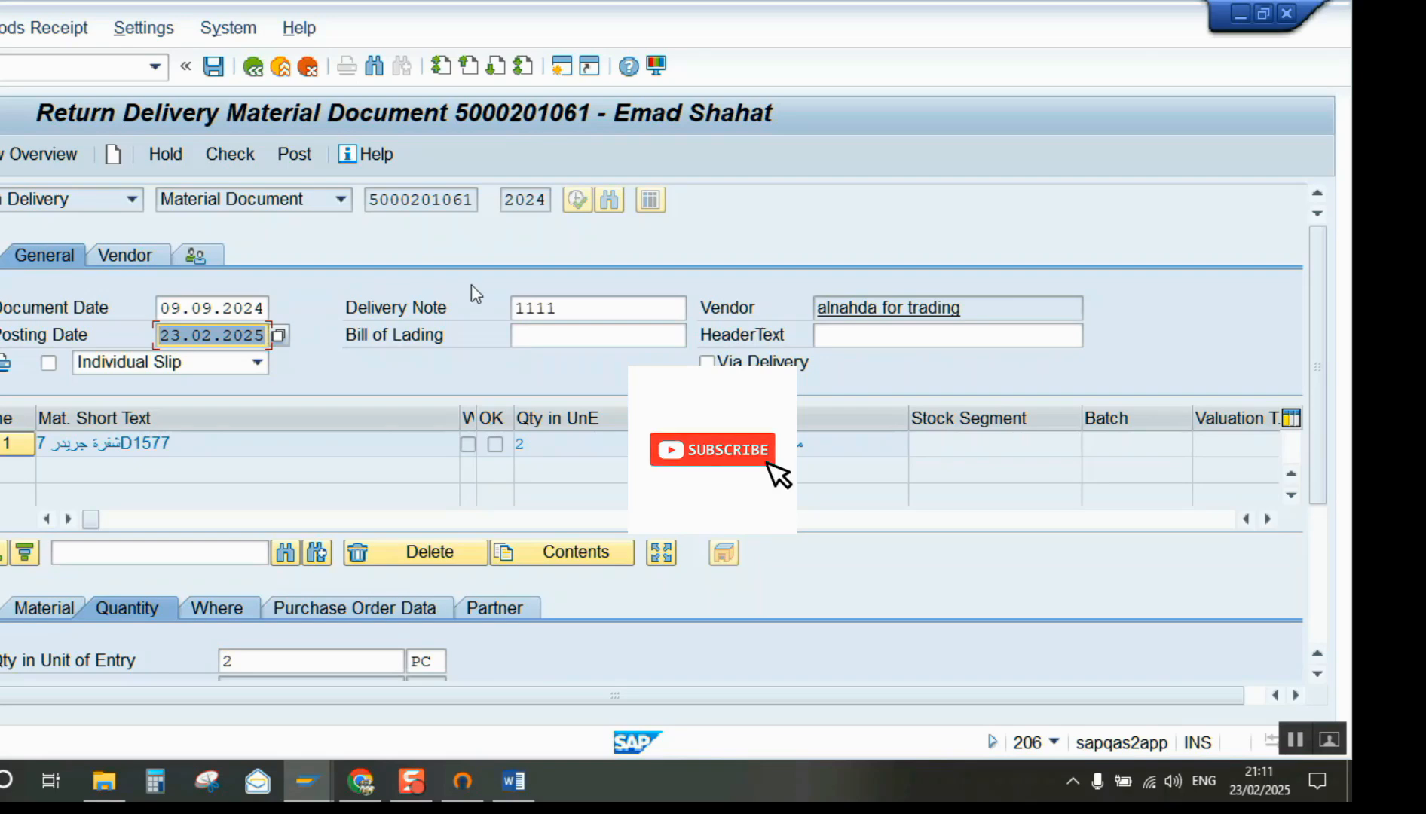
click(226, 357)
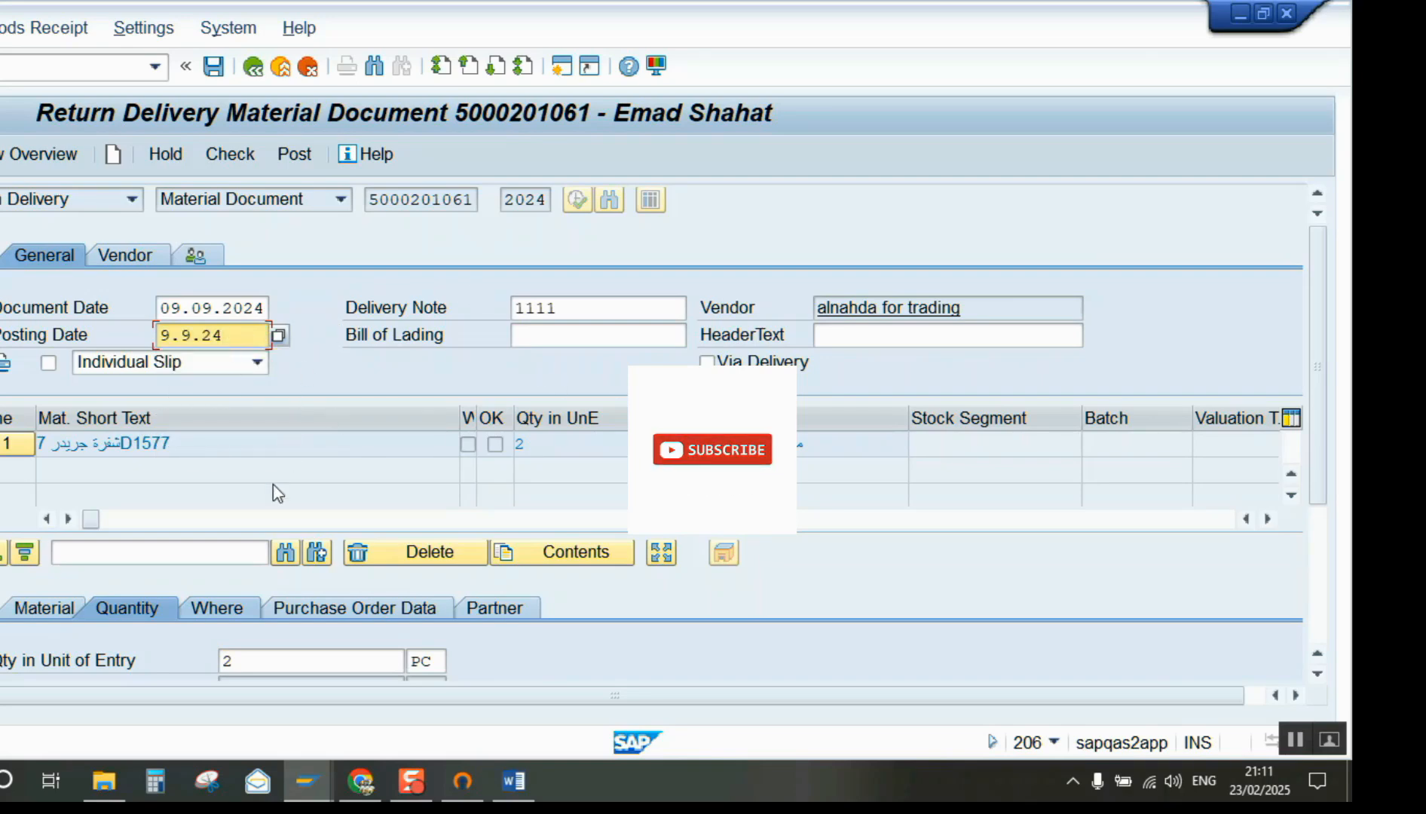
- Enter مرتجع as the header text of the return delivery and apply the header entries
click(875, 341)
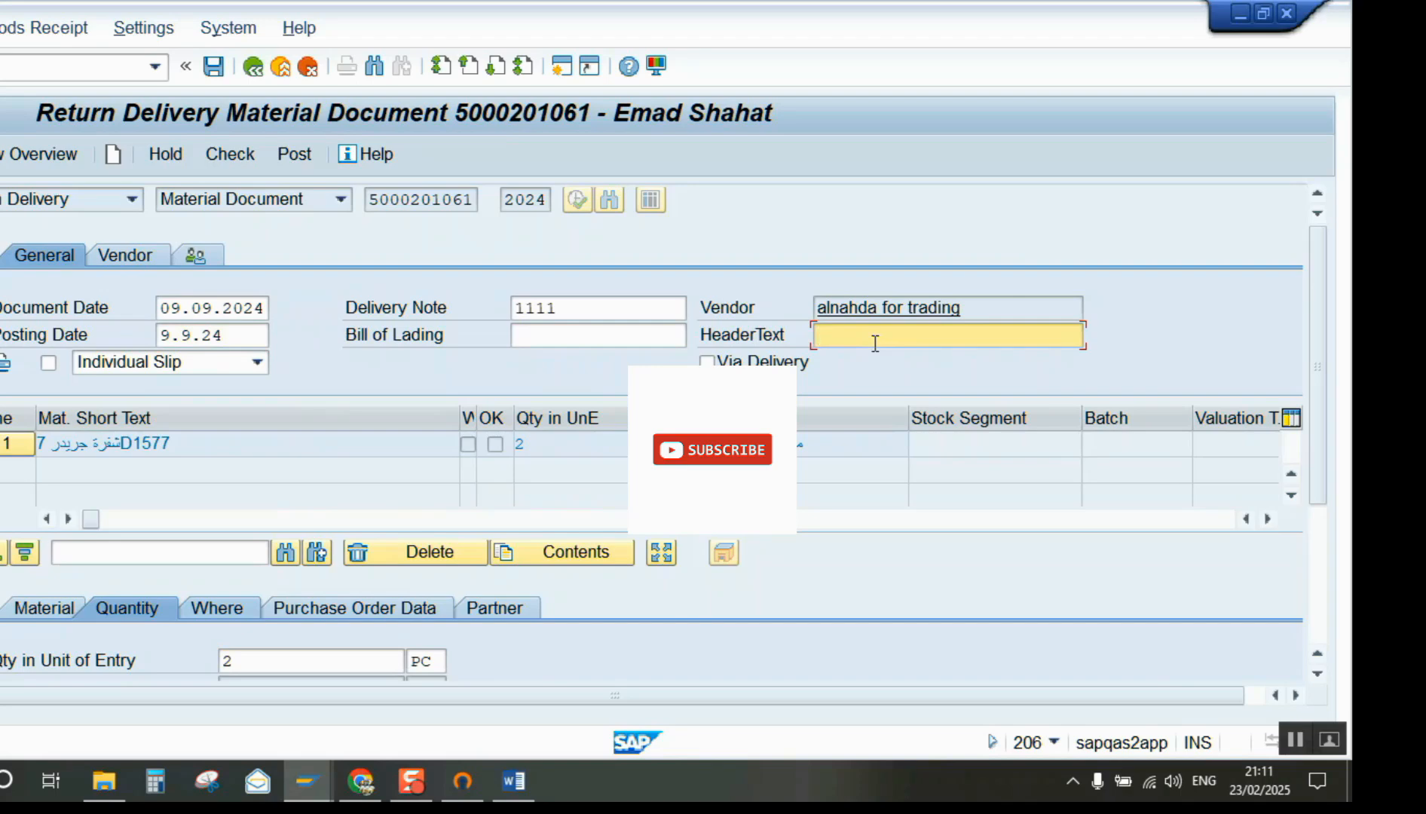
text(L)
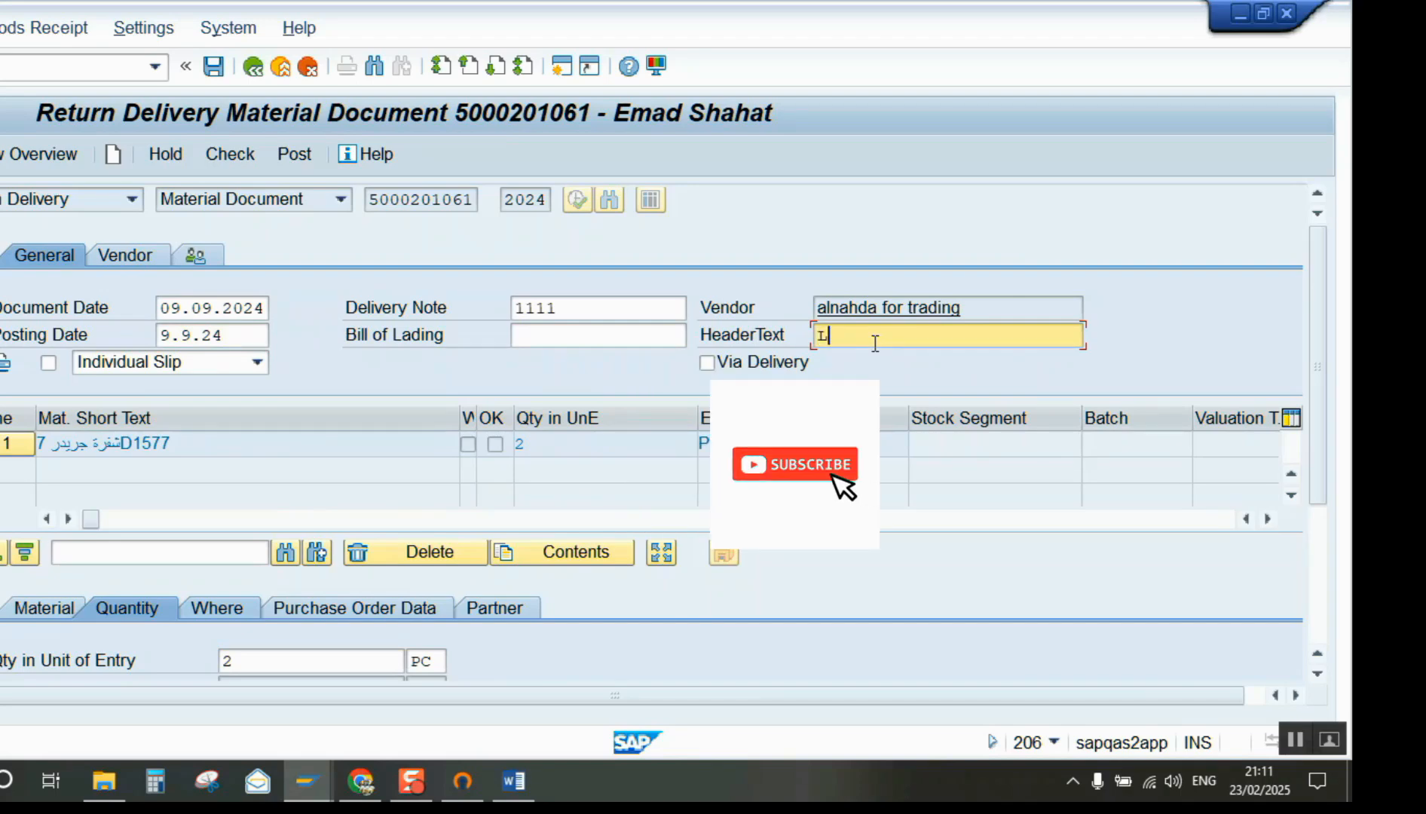
text(V)
key(BackSpace)
key(BackSpace)
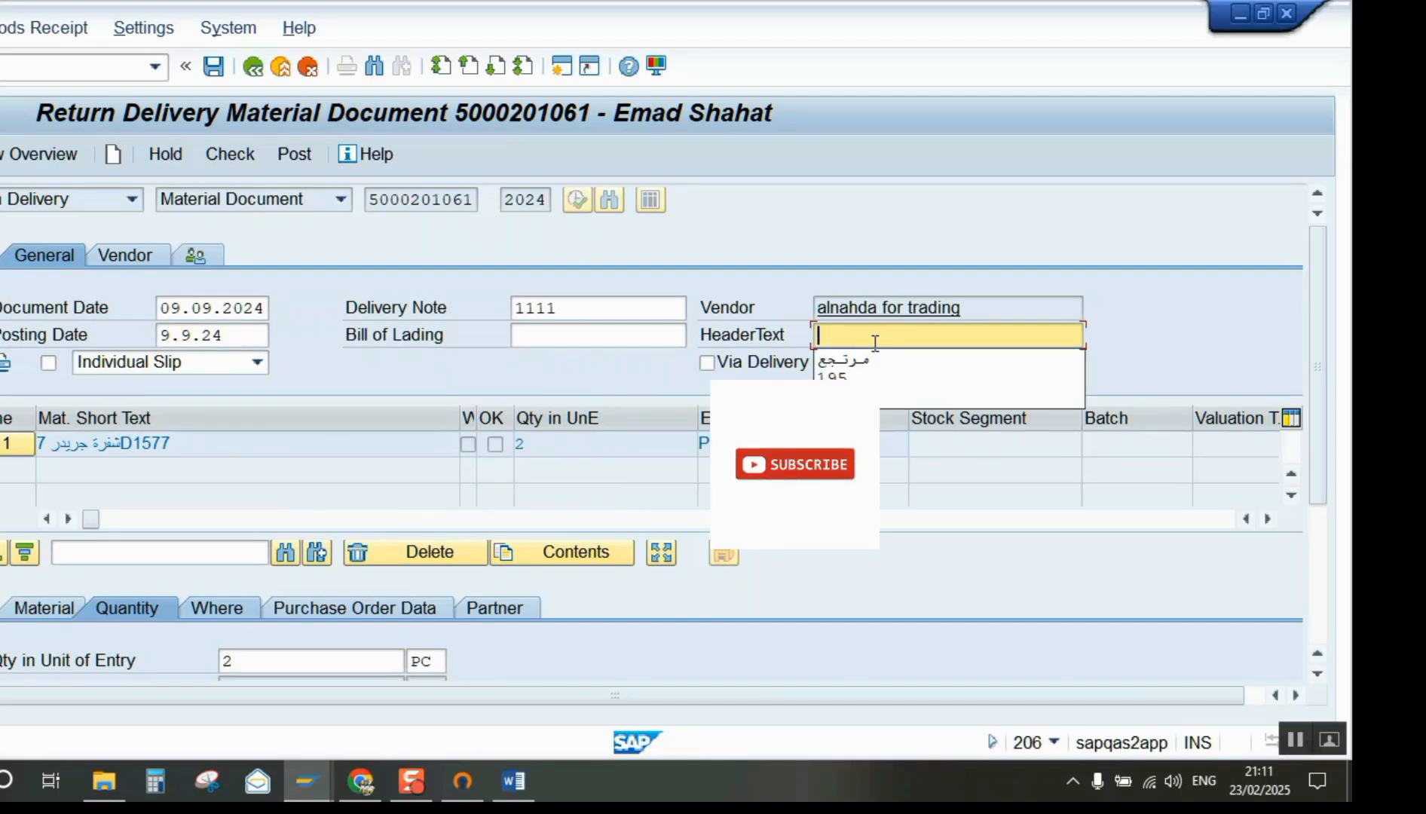
key(alt+shift)
text(مر)
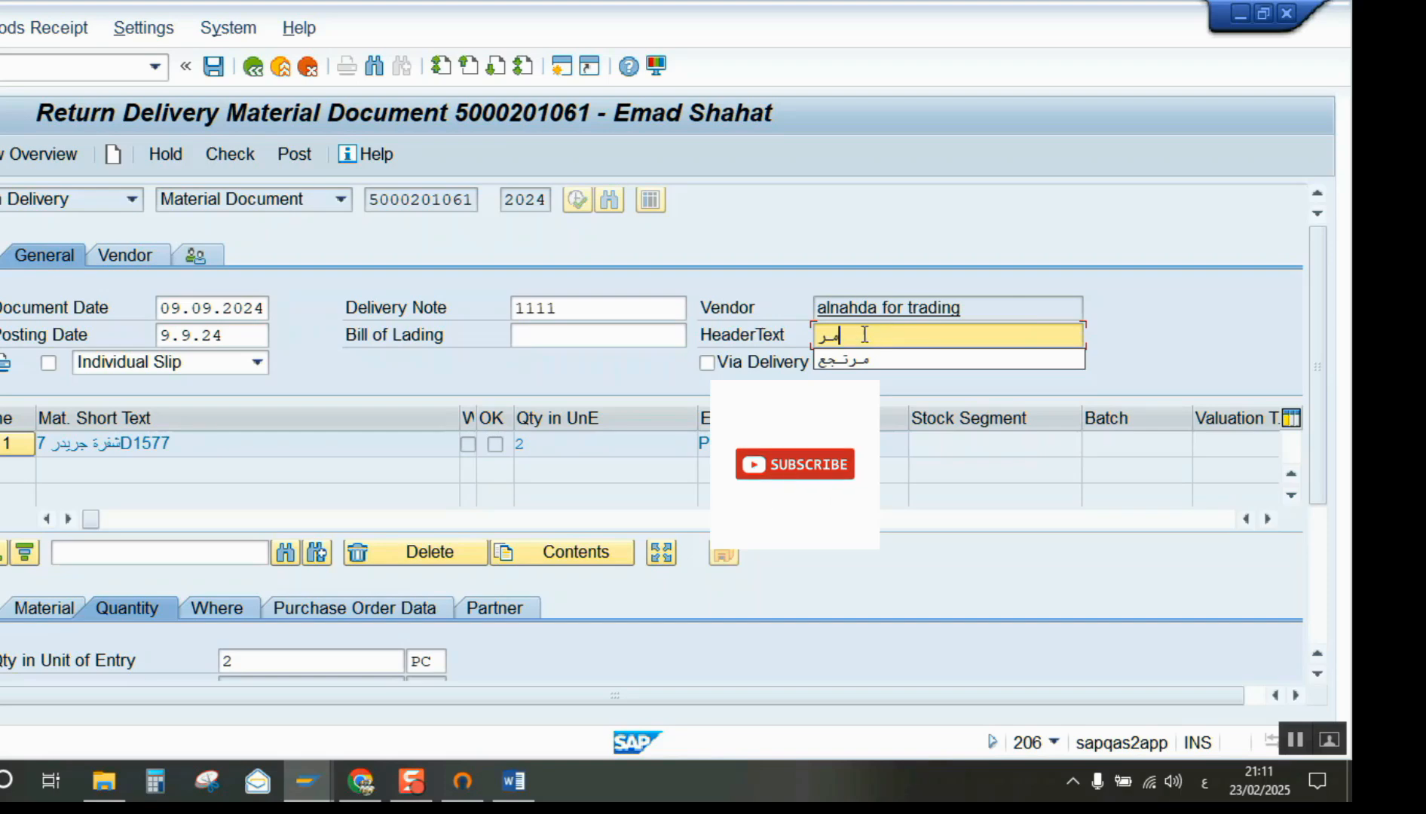
key(Down)
key(Return)
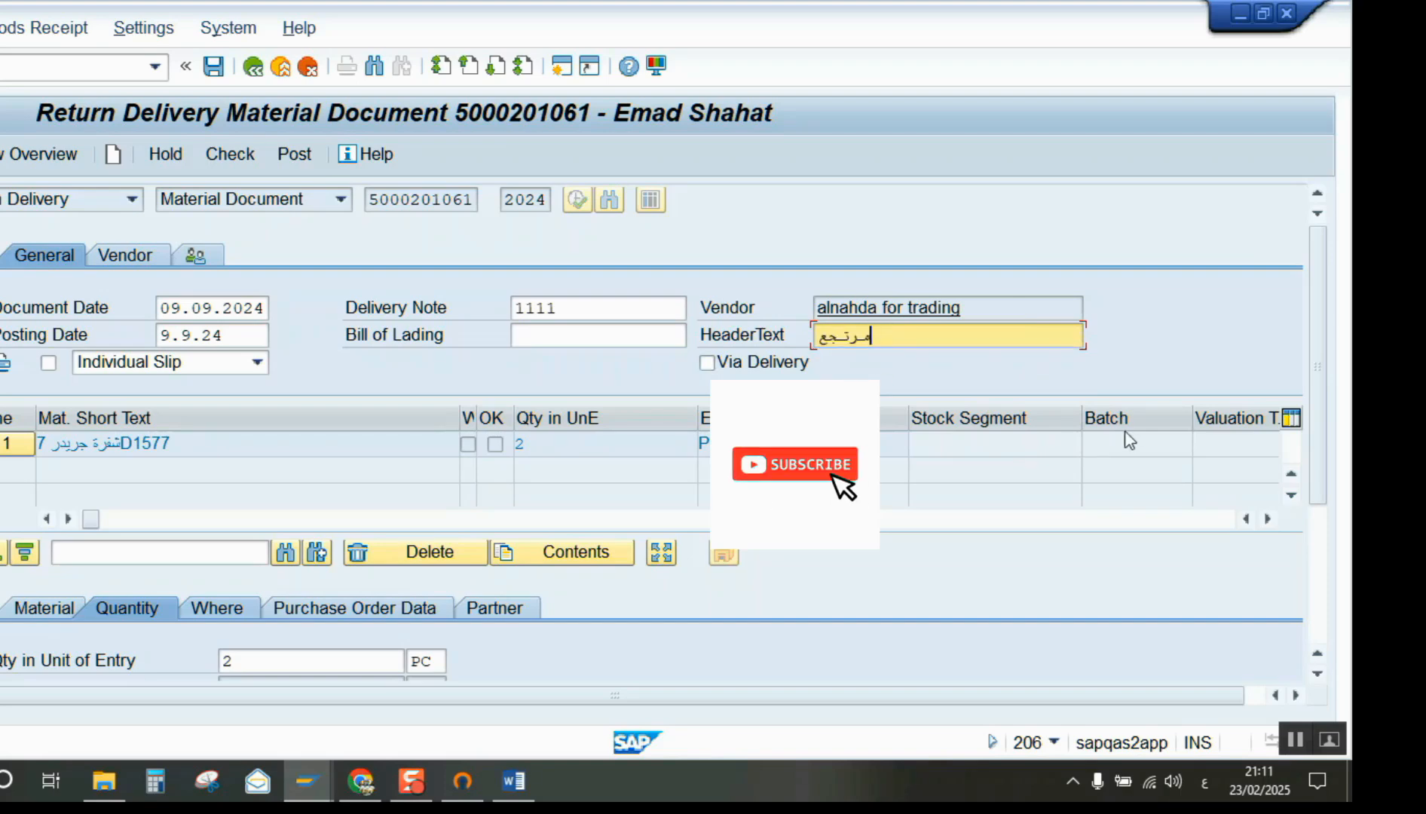
key(Return)
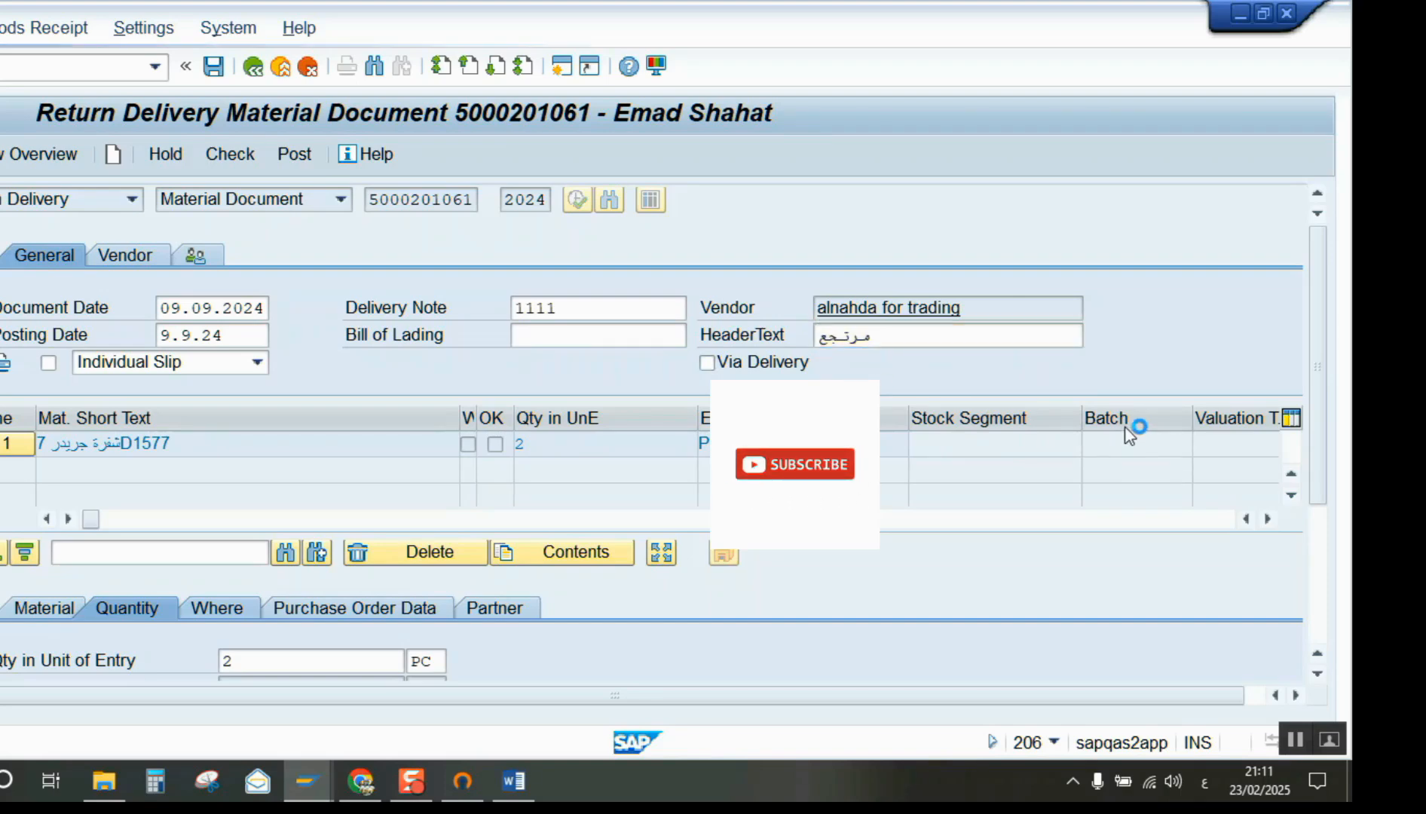
- Flag the return item as OK and check the return delivery document
click(214, 67)
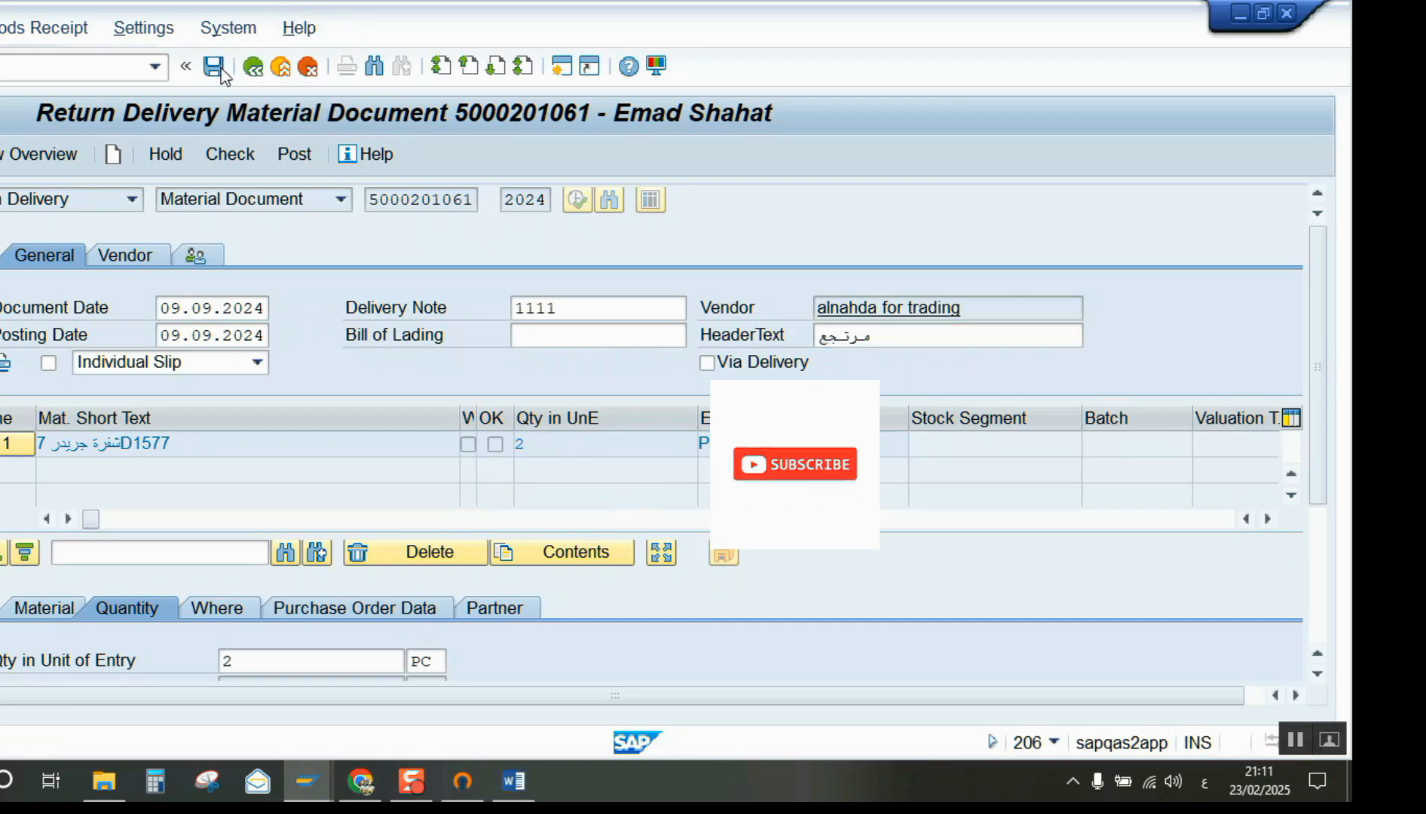
scroll(416, 618, down, 3)
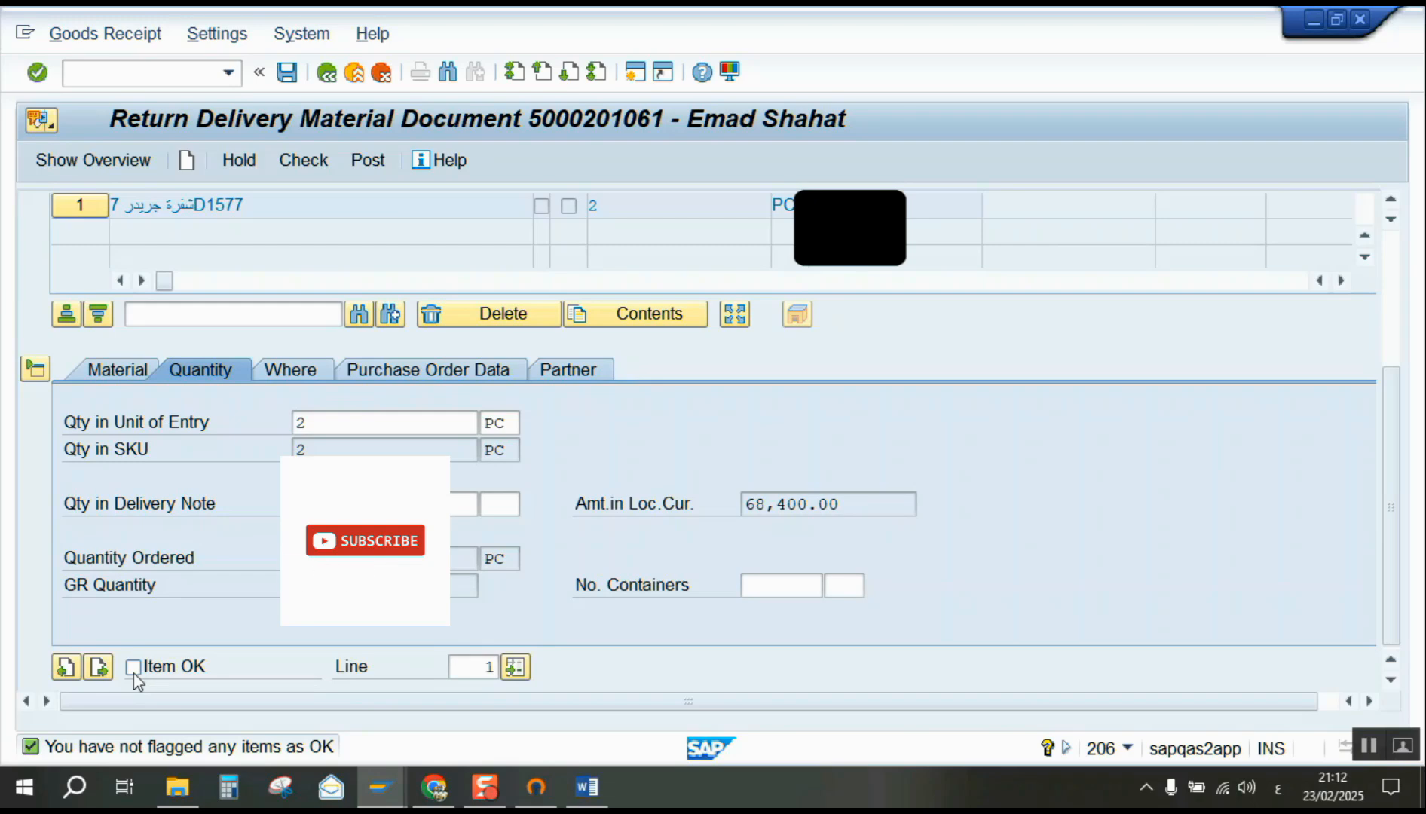
click(305, 161)
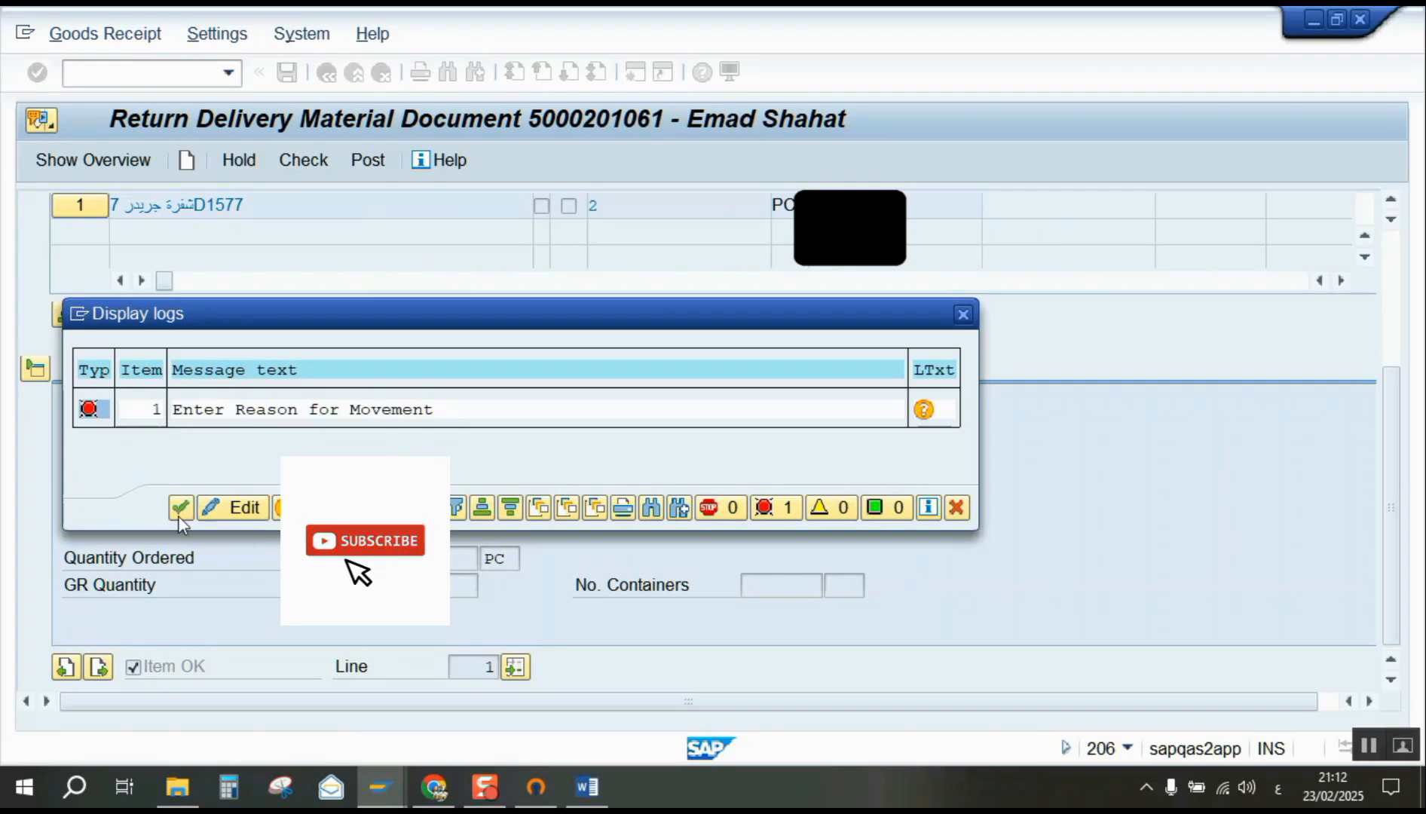
key(Return)
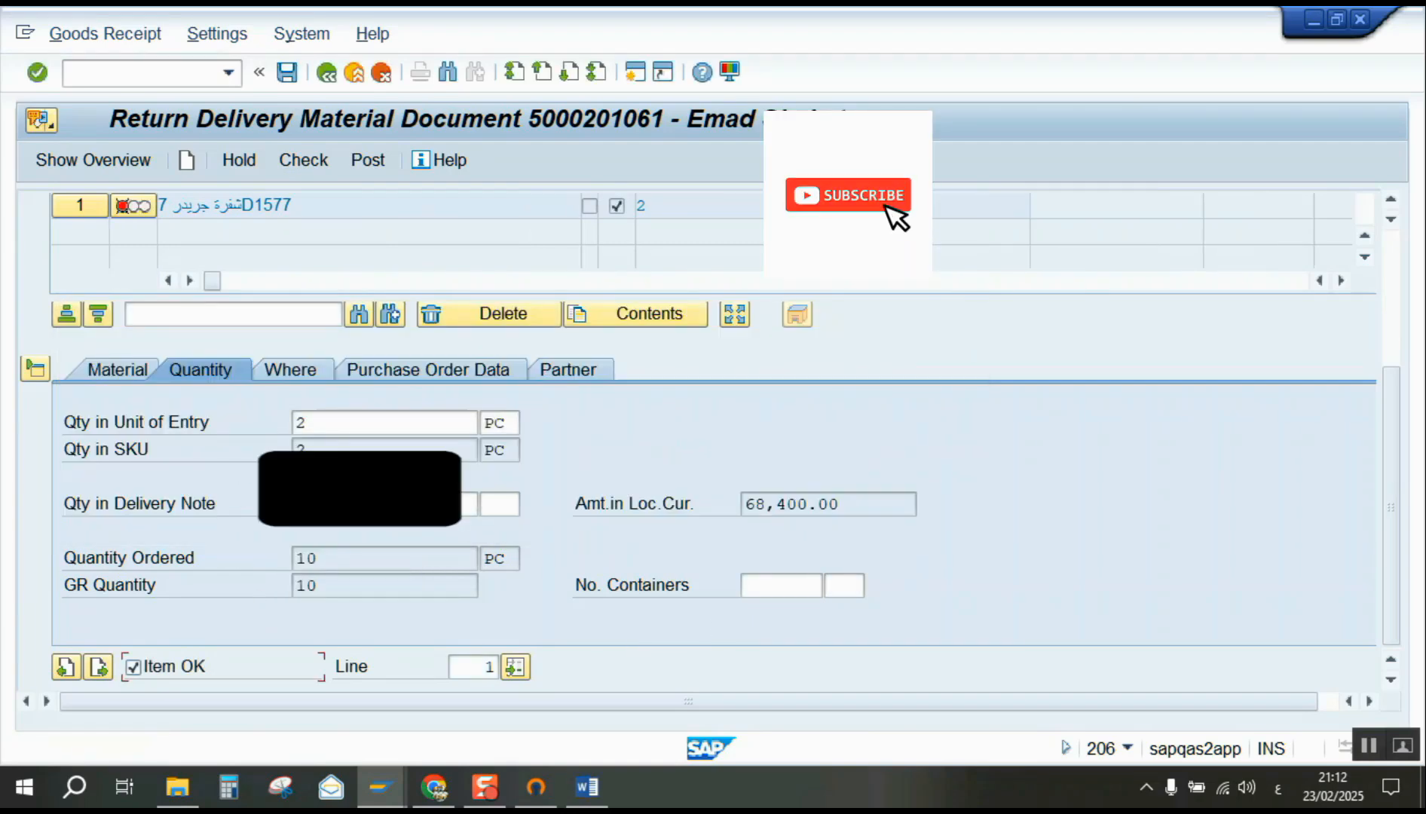
- Choose reason for movement 0001 Poor quality for the return item and post the return delivery
click(302, 376)
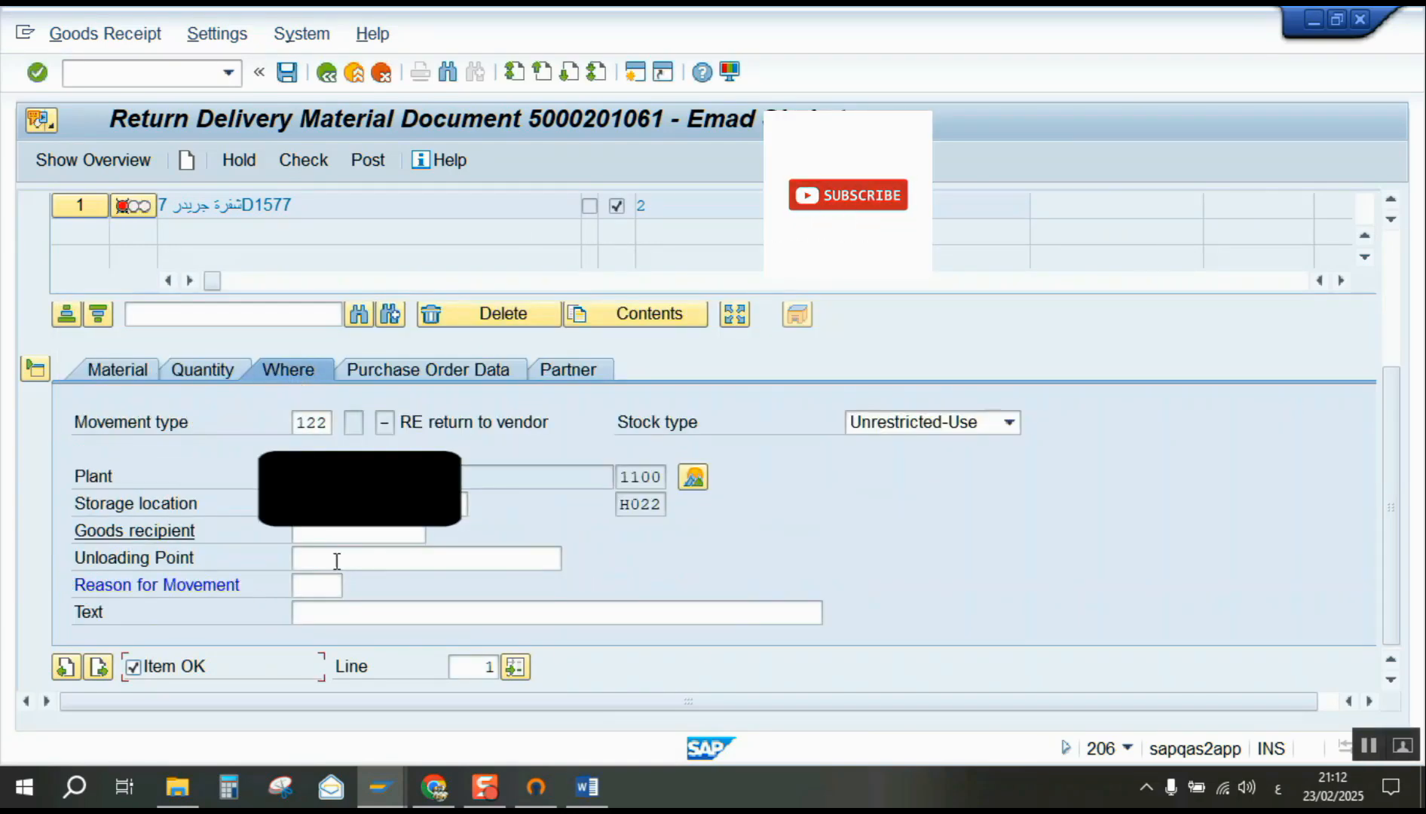
click(319, 585)
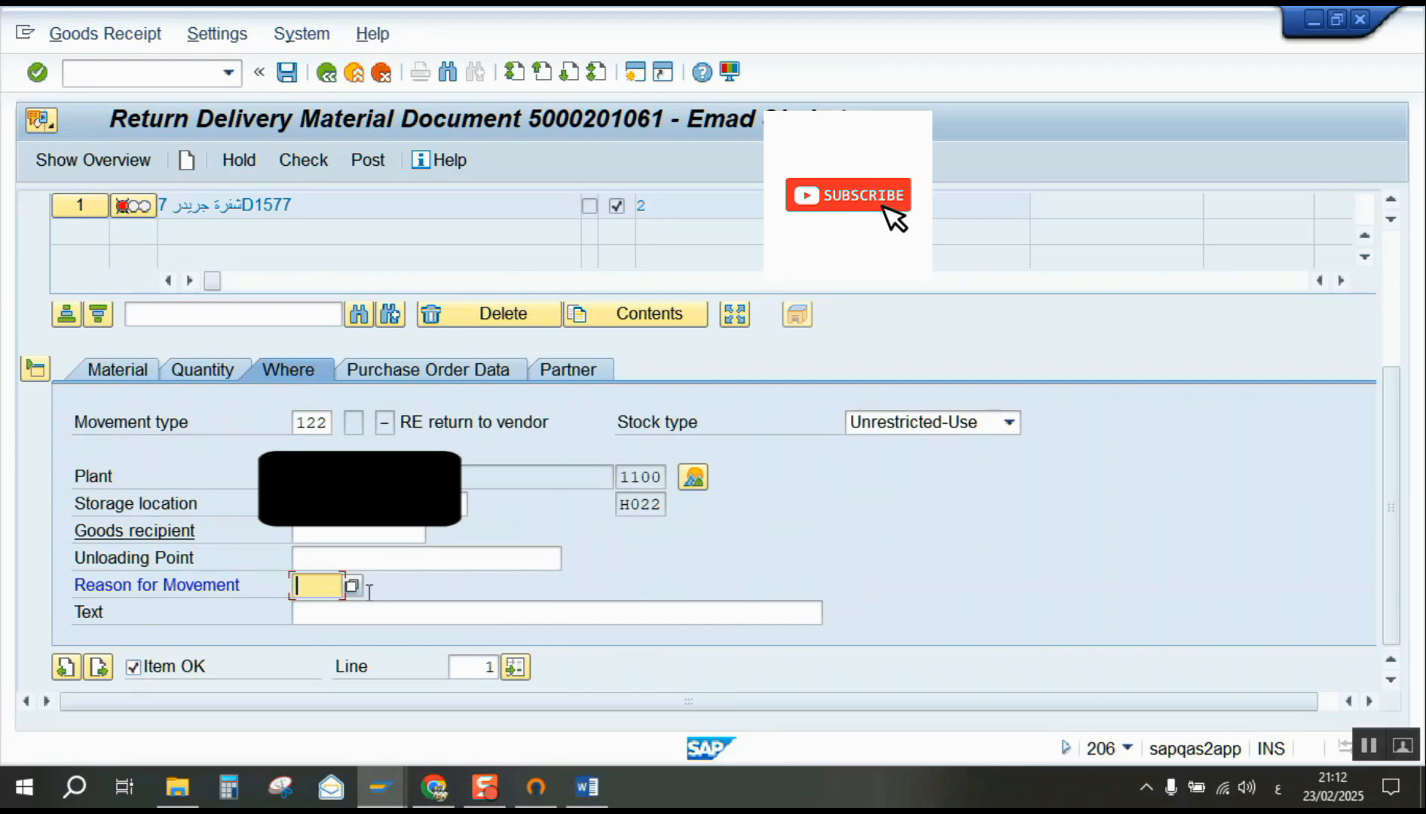
click(356, 593)
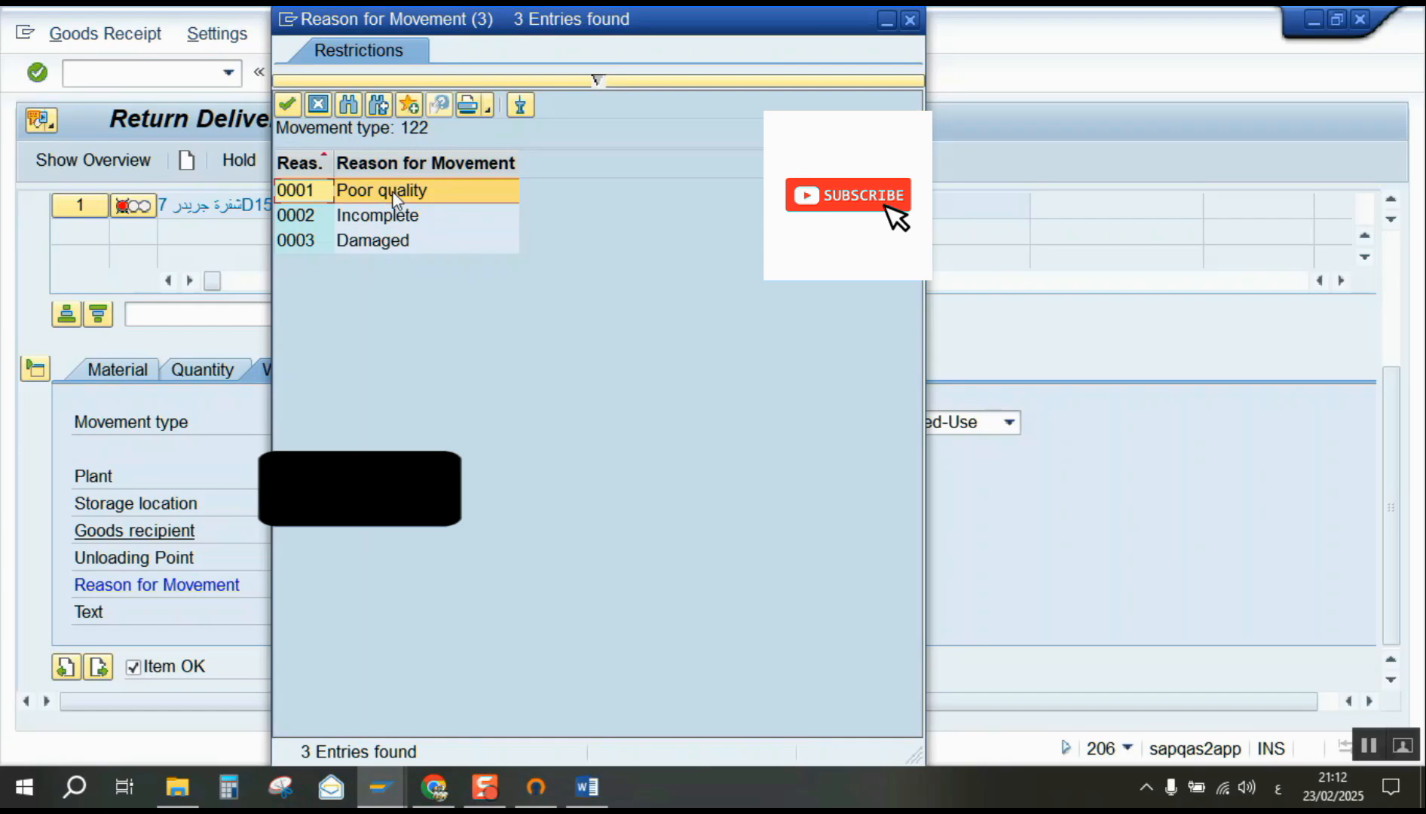
double_click(392, 190)
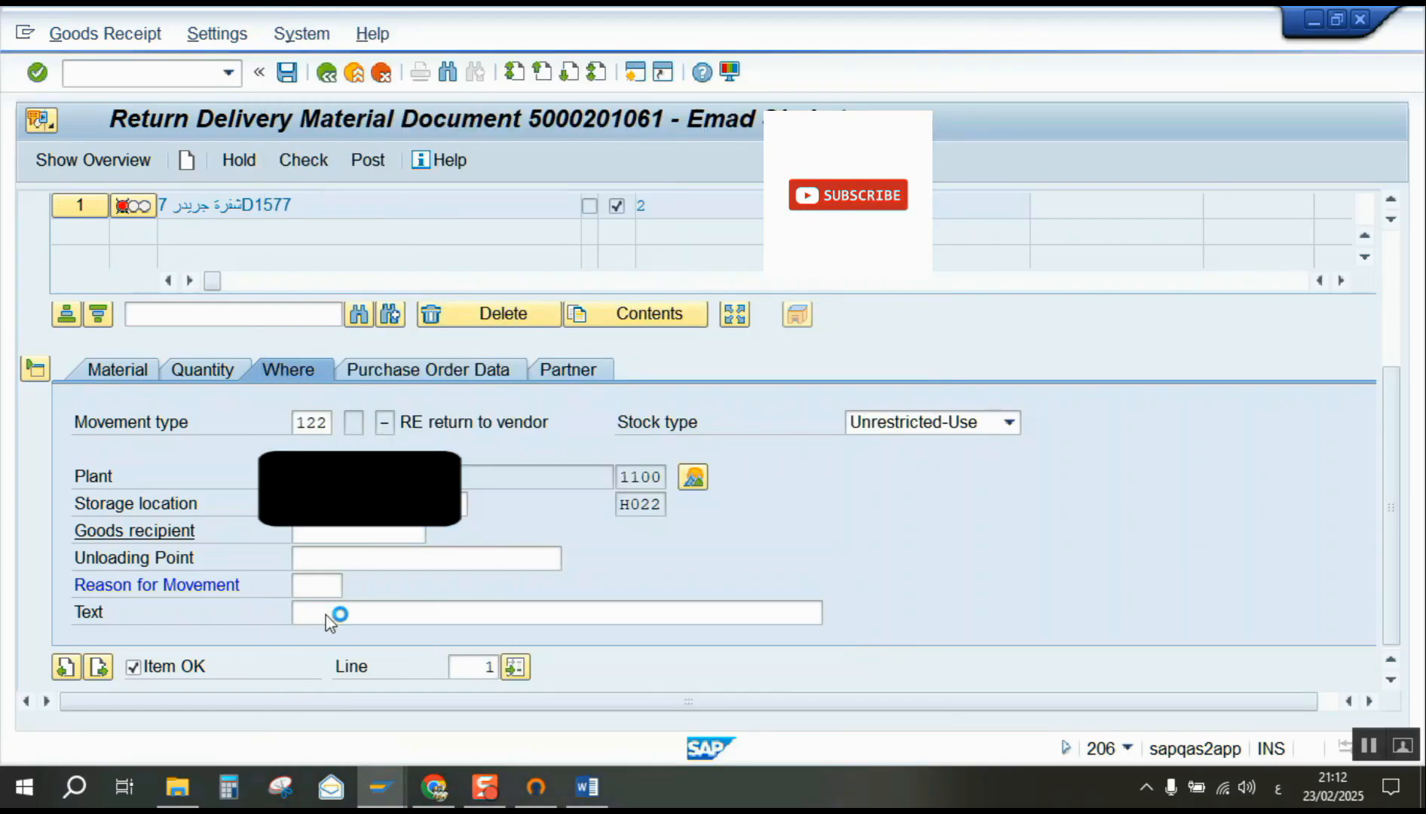
click(286, 74)
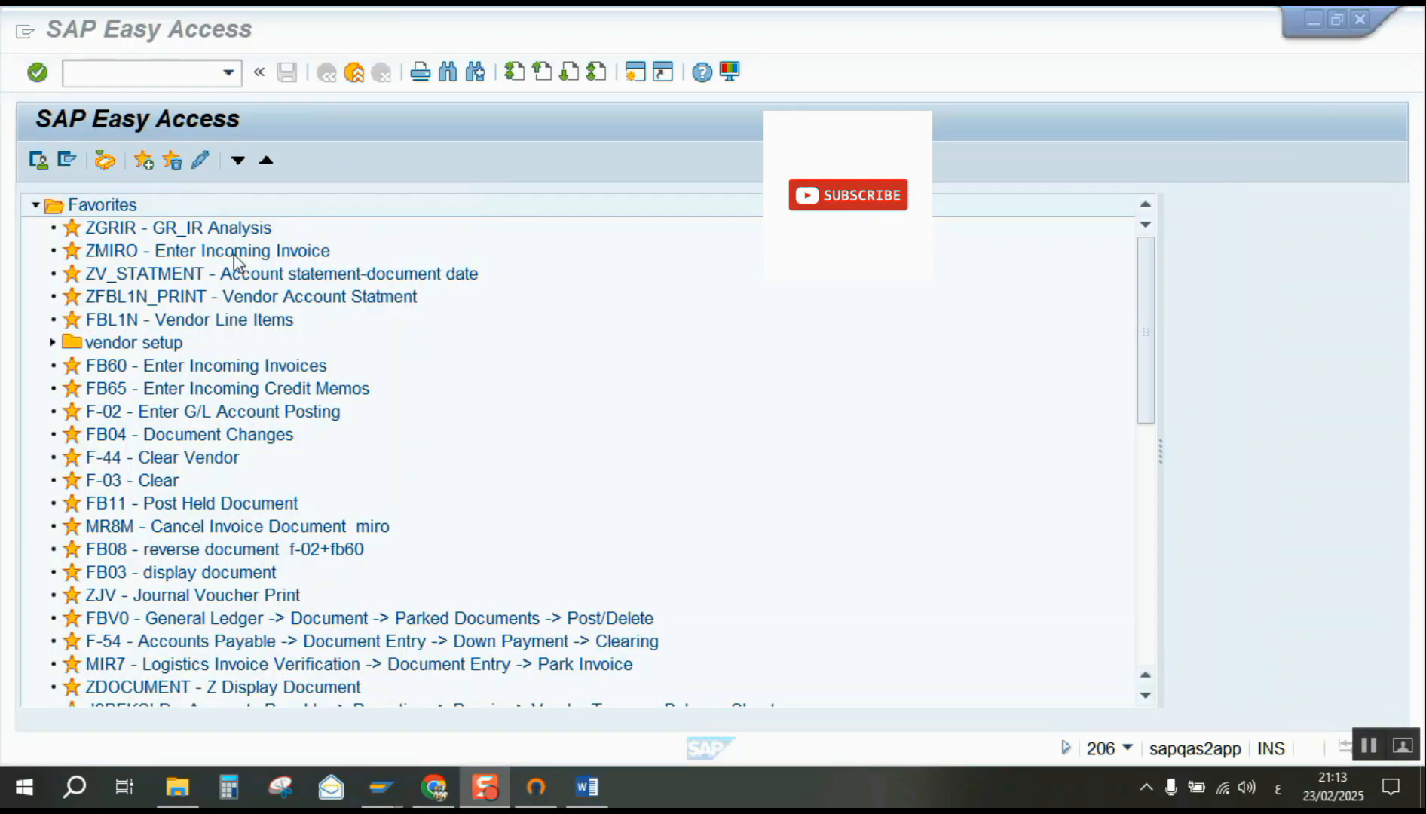
- Open transaction MB51
click(105, 74)
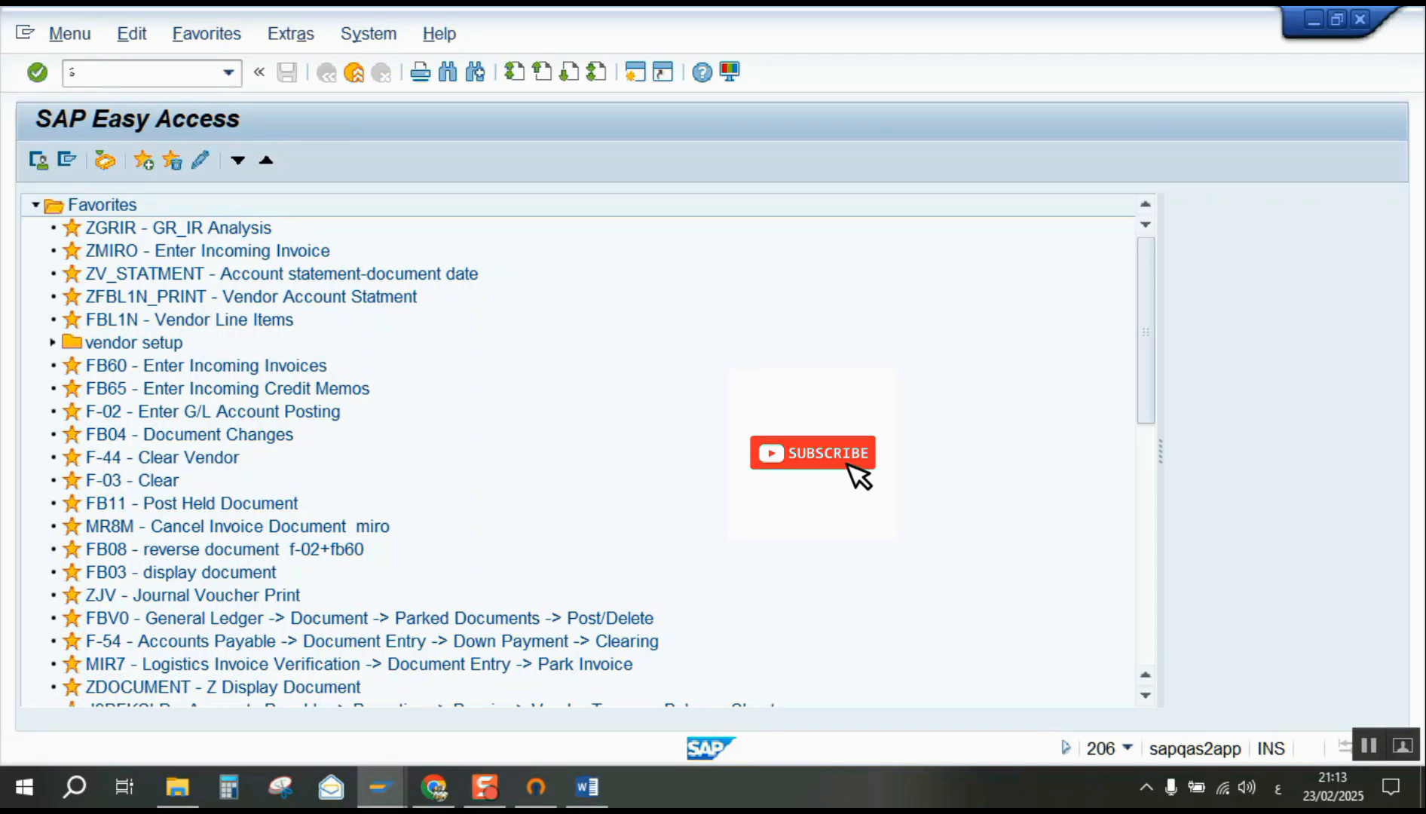
text(51)
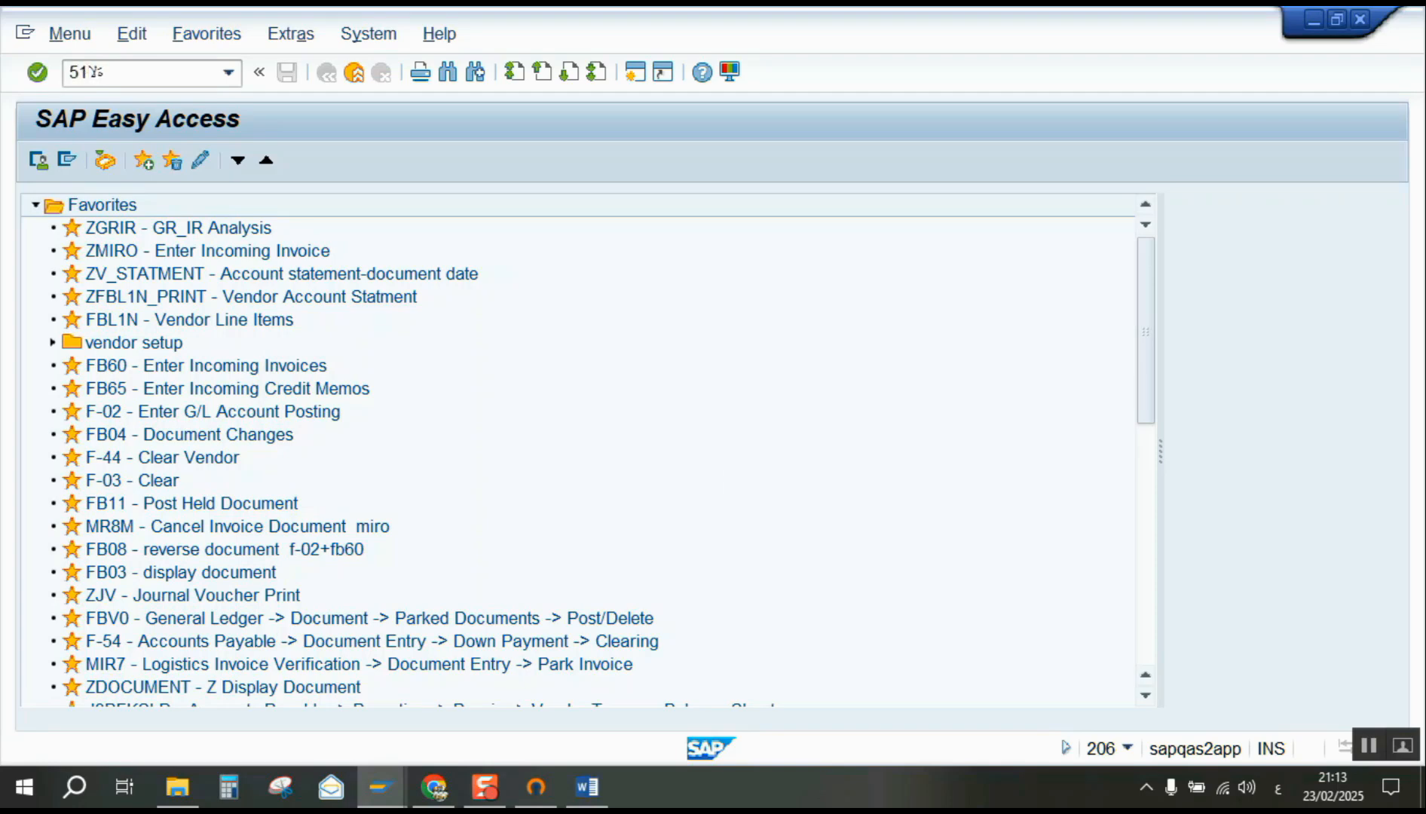
key(BackSpace)
key(BackSpace)
key(alt+shift)
text(MB51)
key(Return)
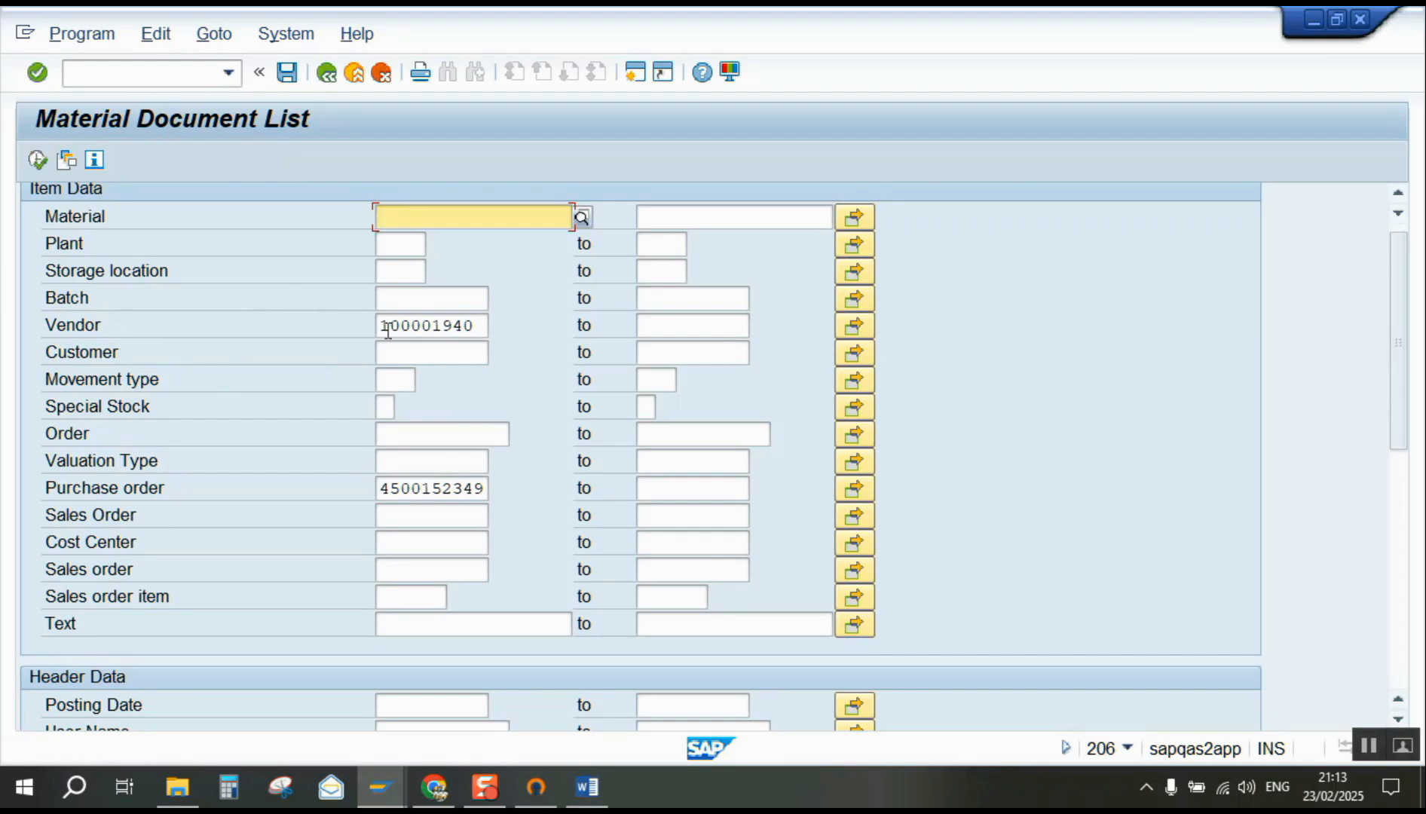
- Clear the material document criterion and run the Material Document List for the purchase order
scroll(520, 450, down, 1)
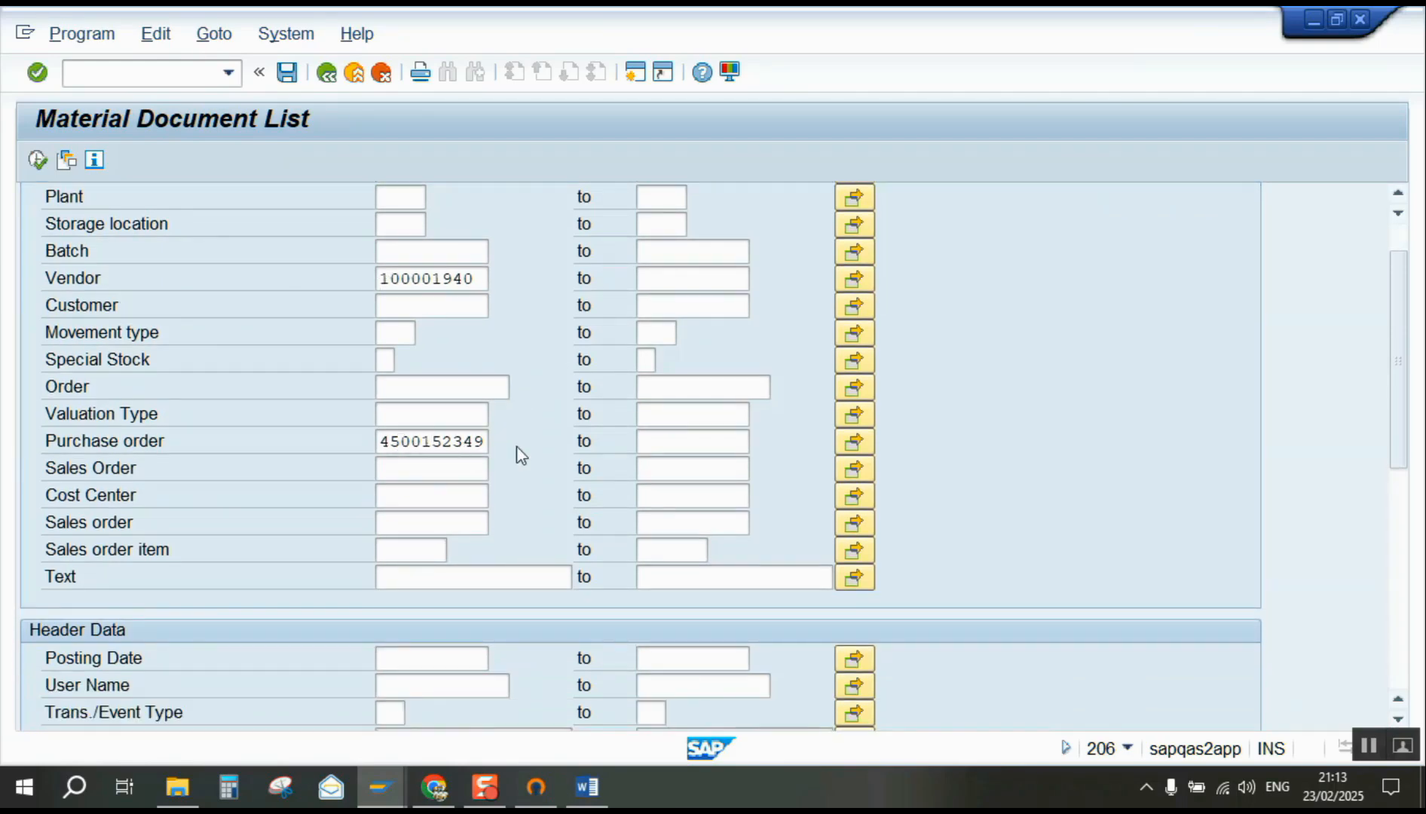
scroll(524, 490, down, 3)
drag(488, 661, 2, 620)
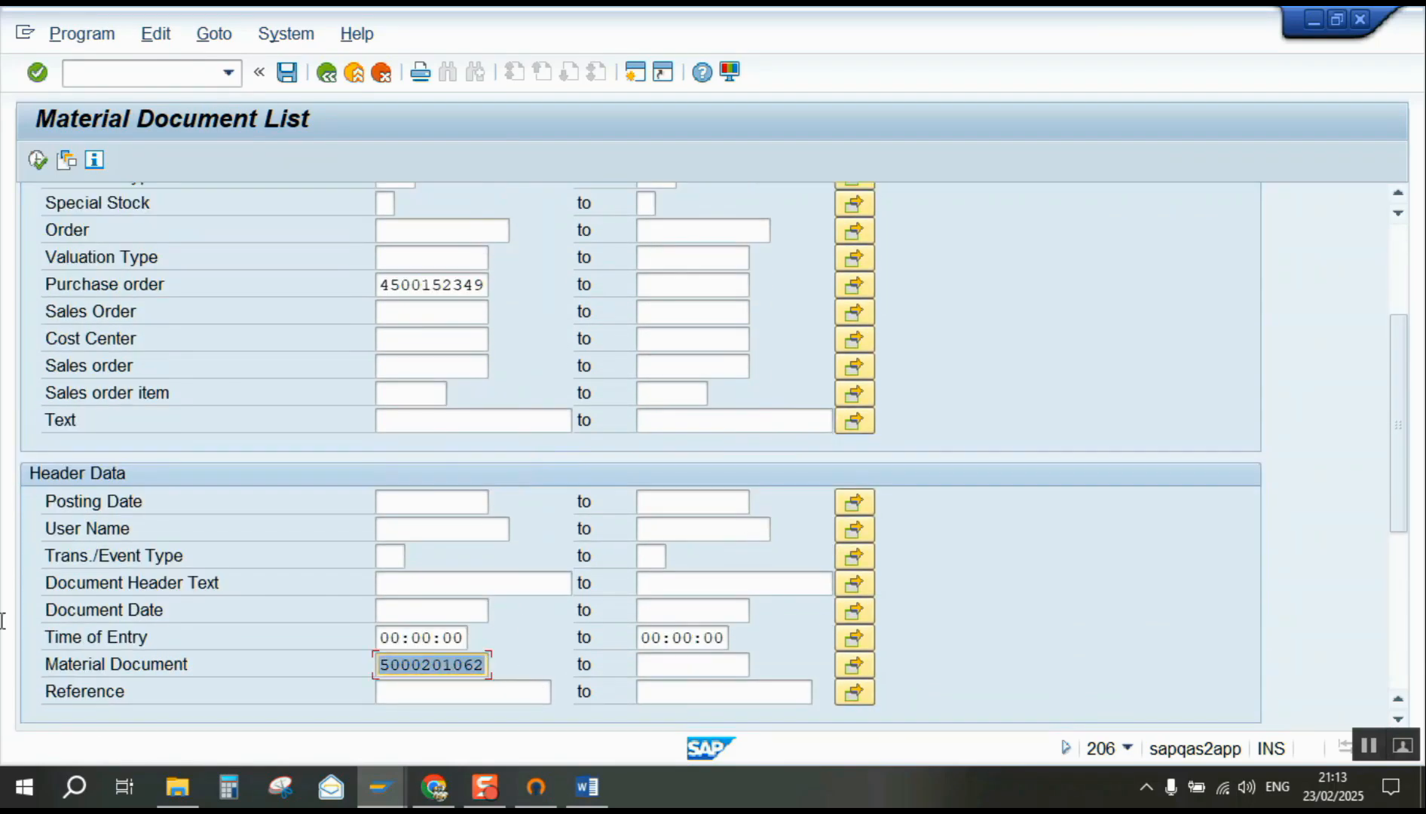
key(BackSpace)
key(Down)
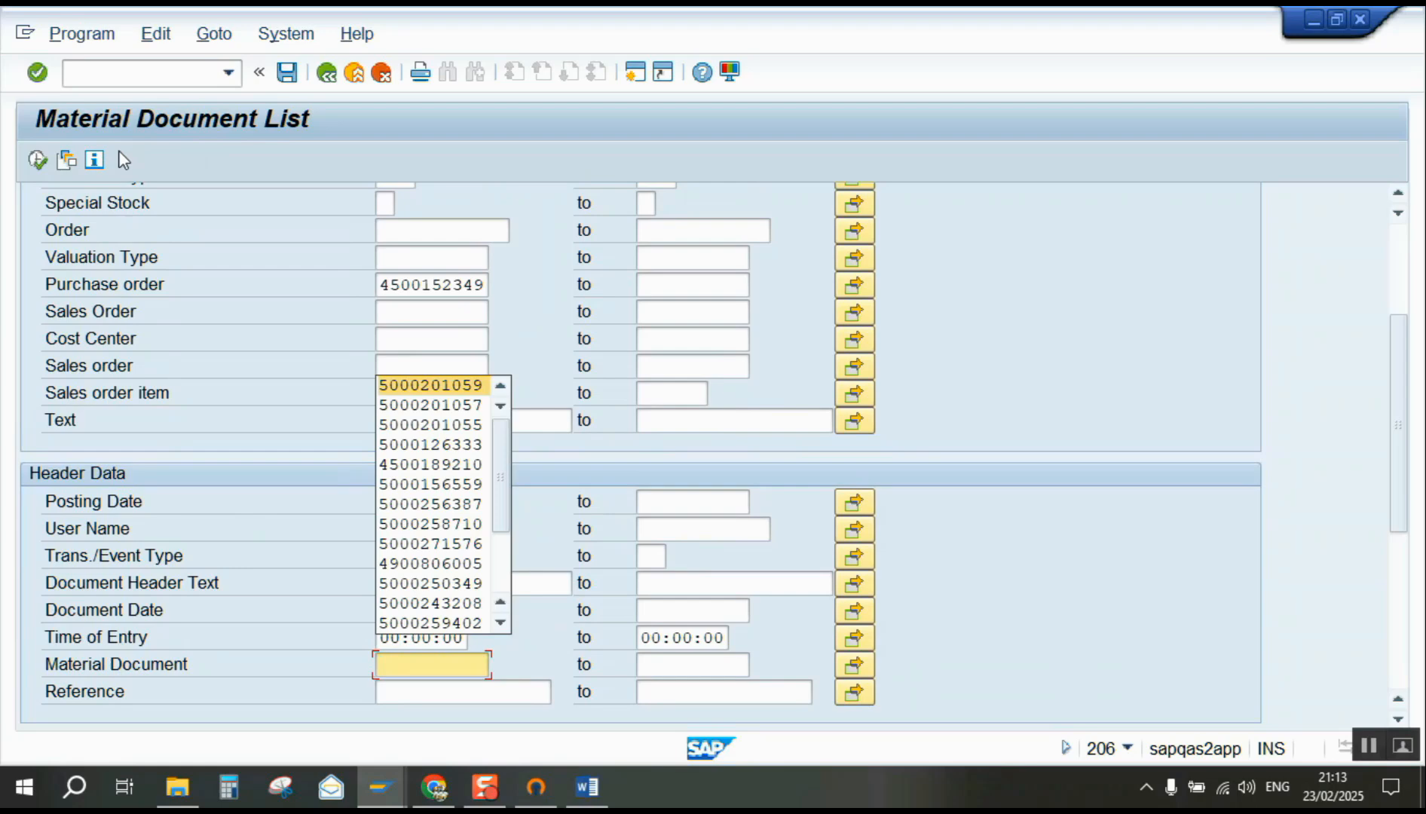
click(36, 160)
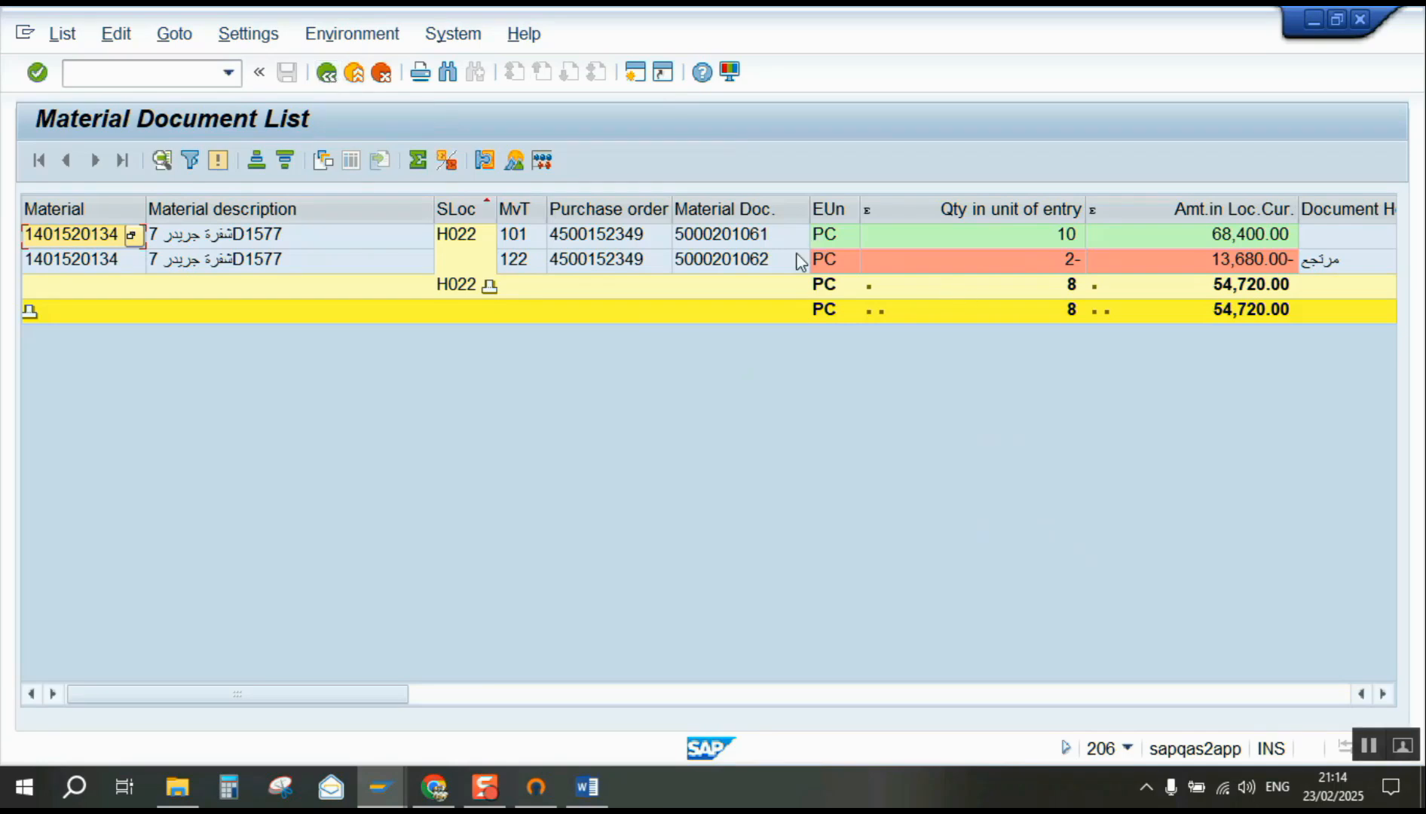
- Review the quantity total across the receipt and return, and select the purchase order number in the goods receipt row
click(1062, 309)
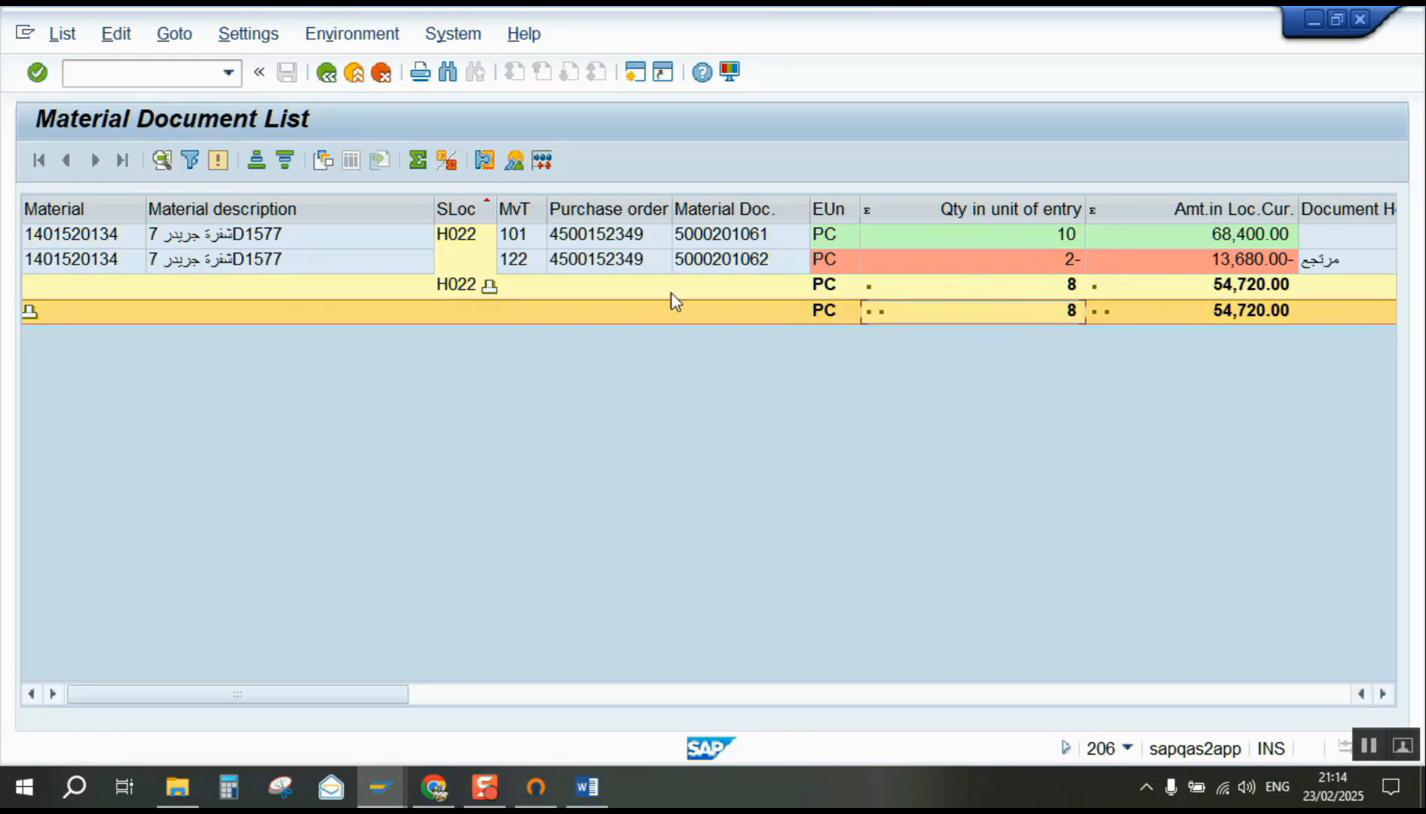
click(603, 238)
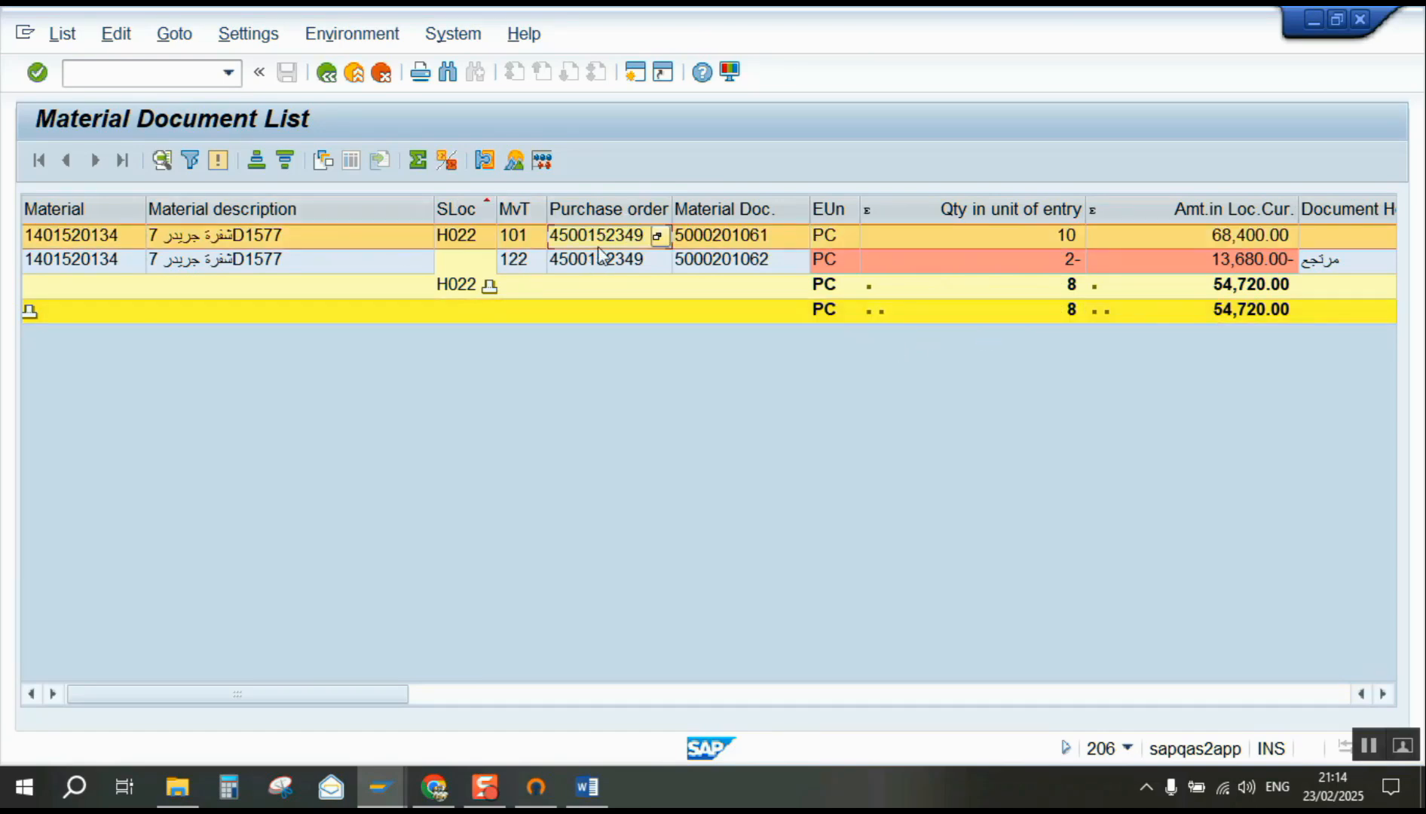
click(604, 264)
click(608, 238)
click(607, 238)
click(608, 238)
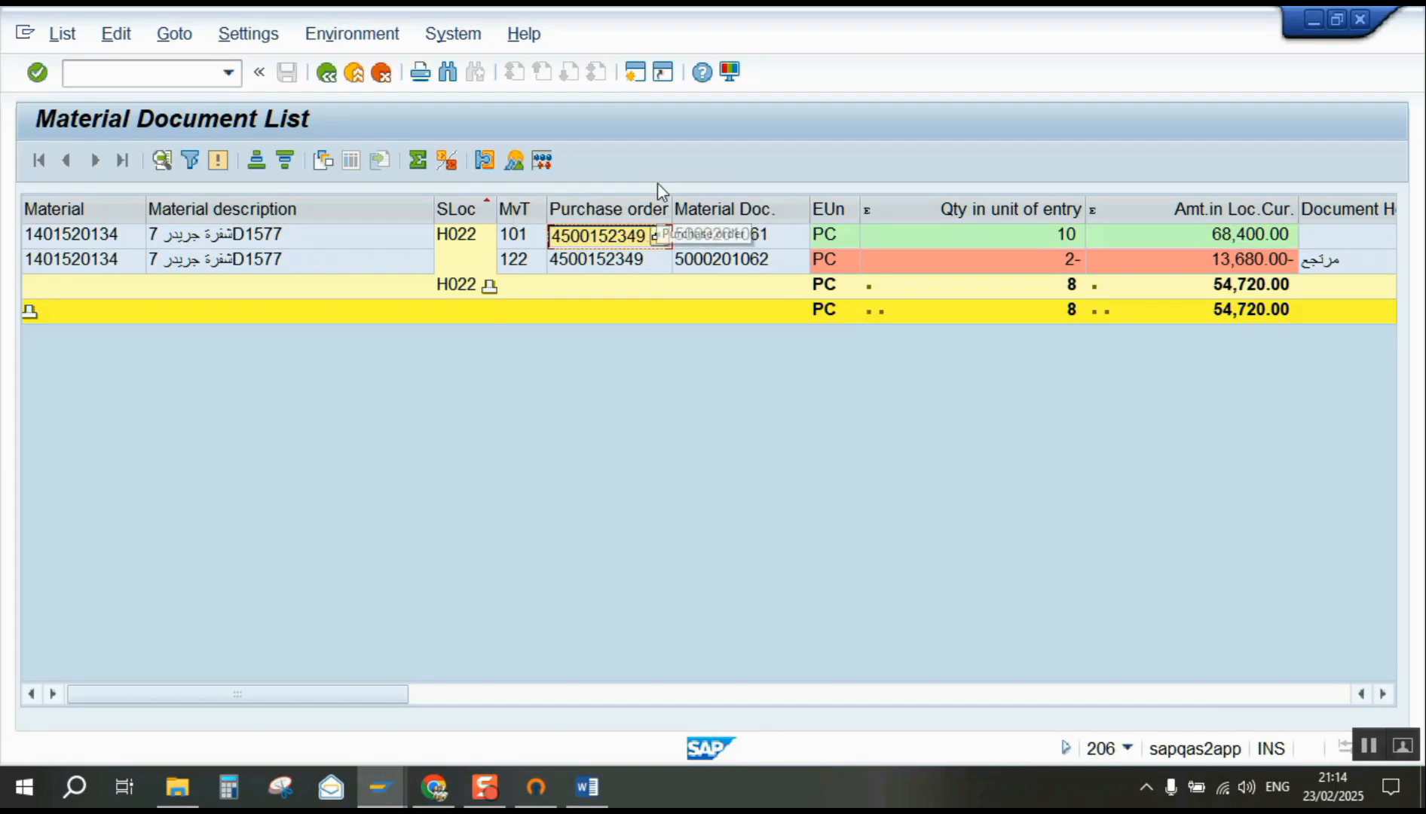
- Open transaction MIRO in a new session and set the transaction type to Invoice
click(637, 76)
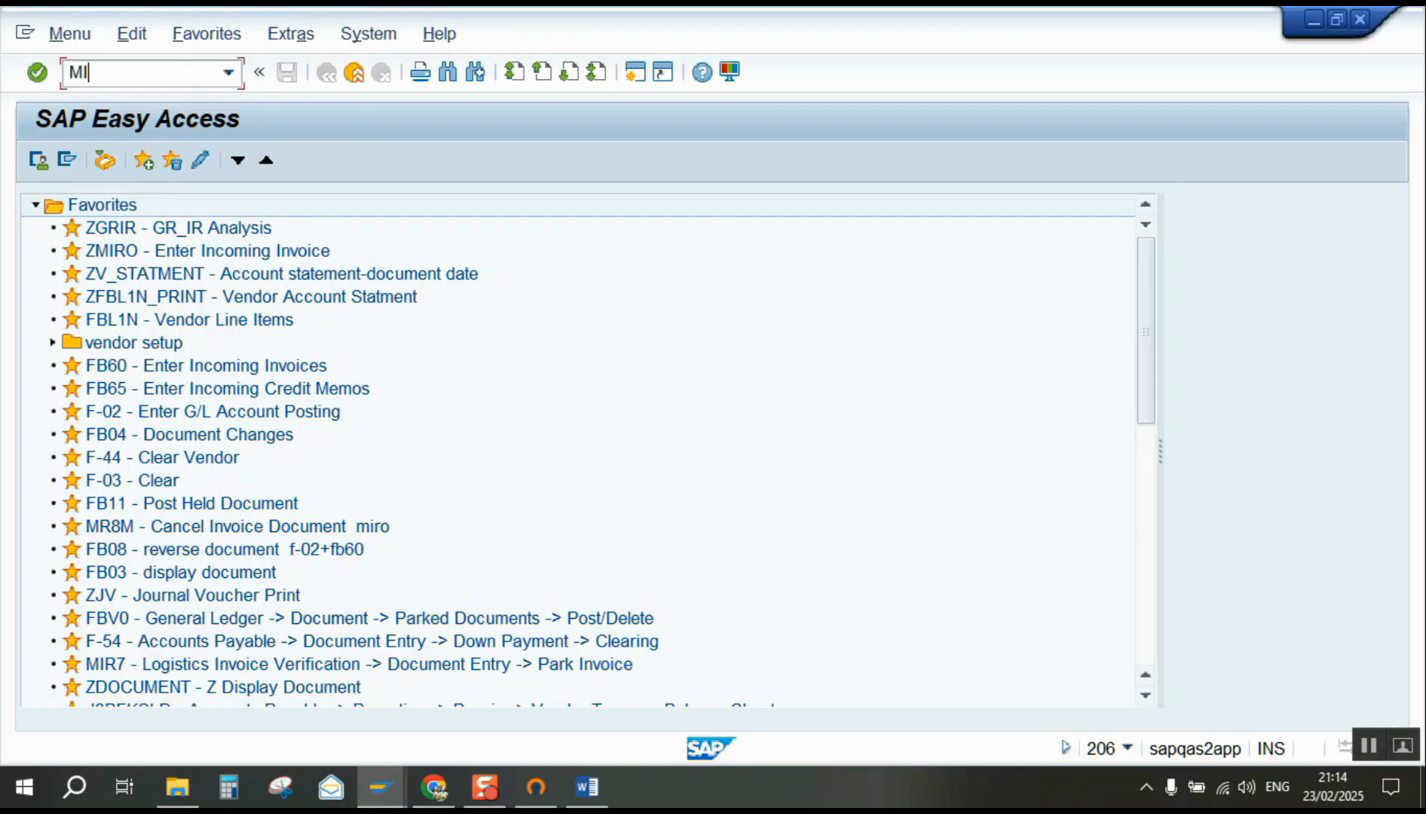
text(MIRO)
key(Return)
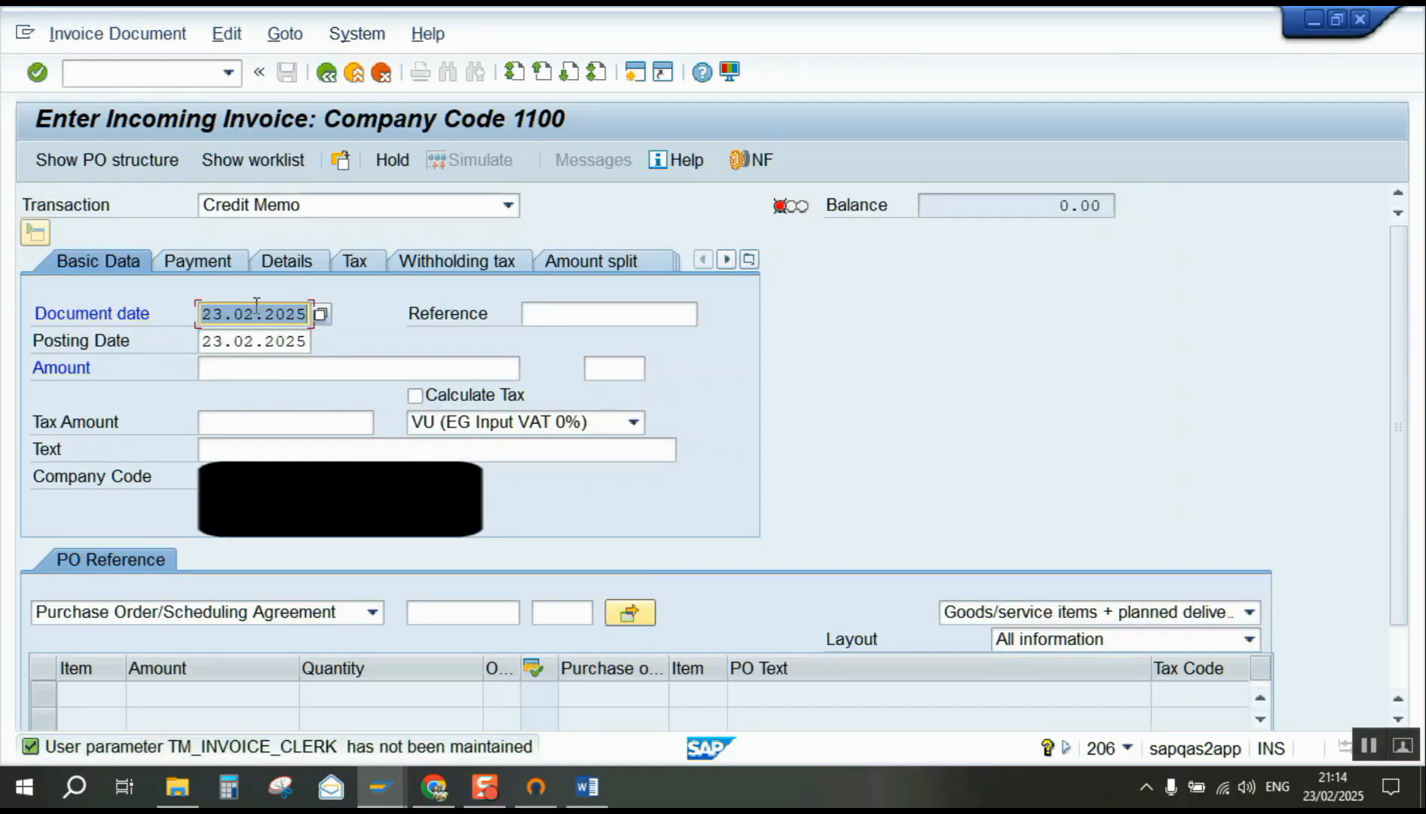
click(256, 205)
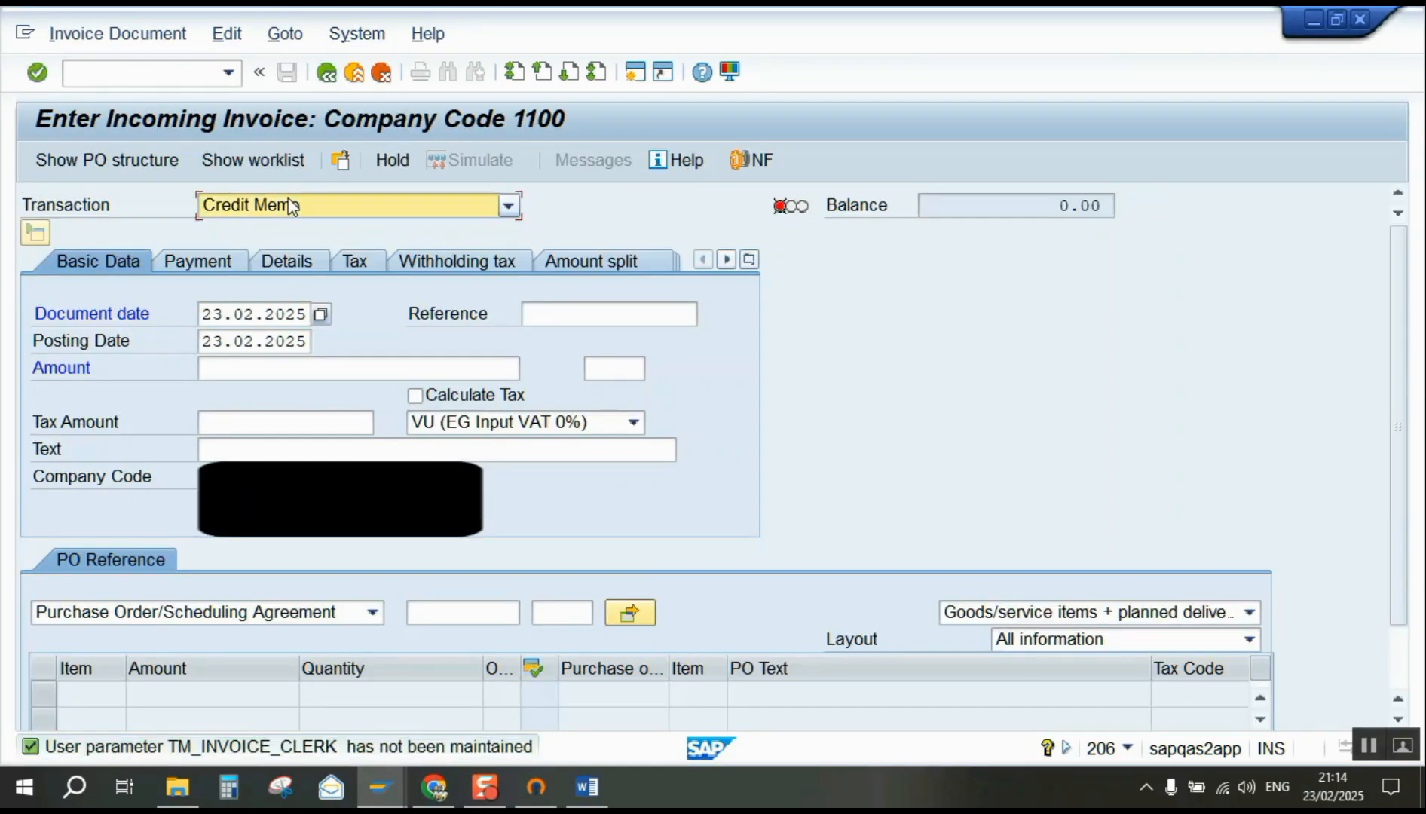
click(251, 230)
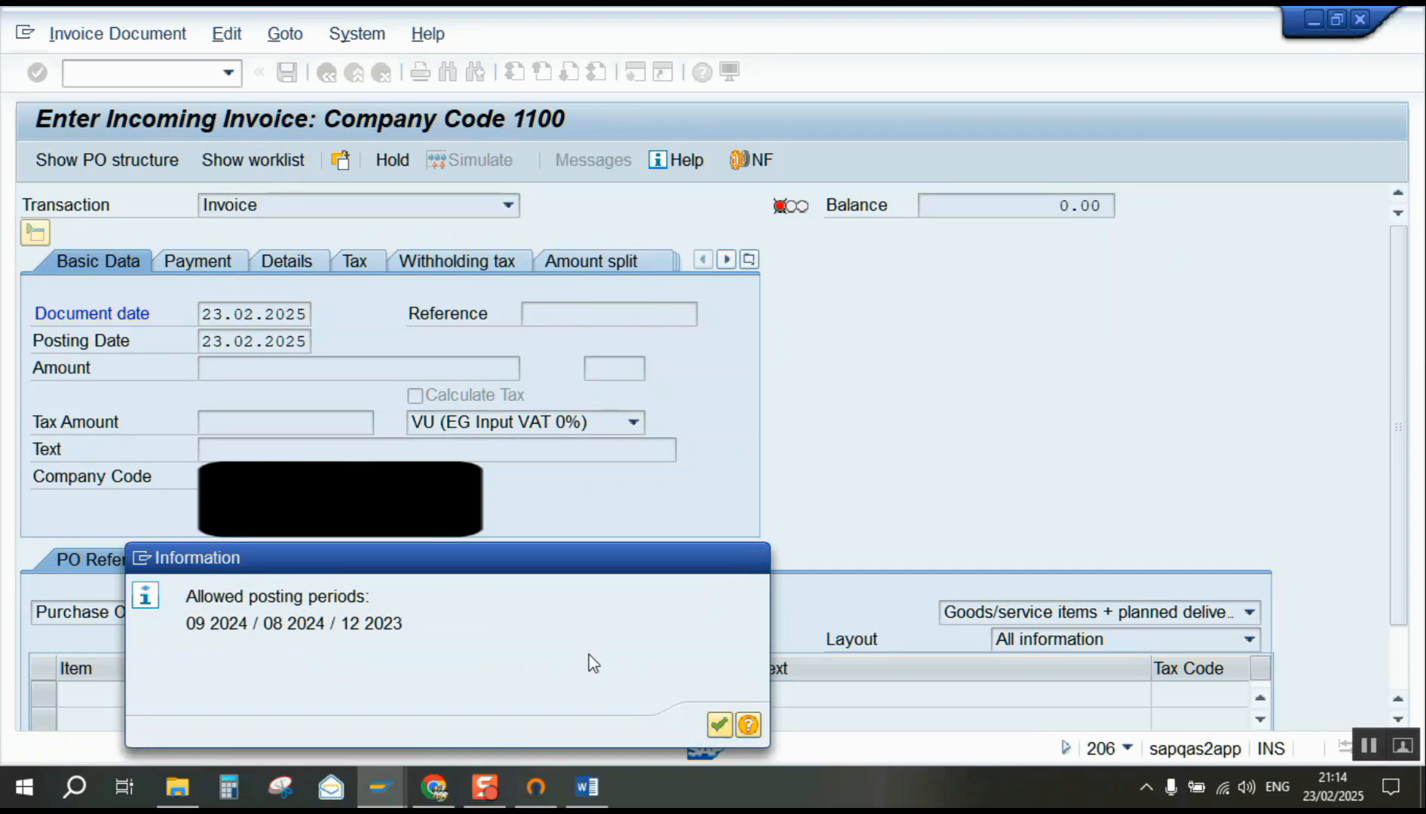
- Dismiss the posting-period message, set the invoice and posting dates to 9.9.24, and enter 986 as the reference
key(Return)
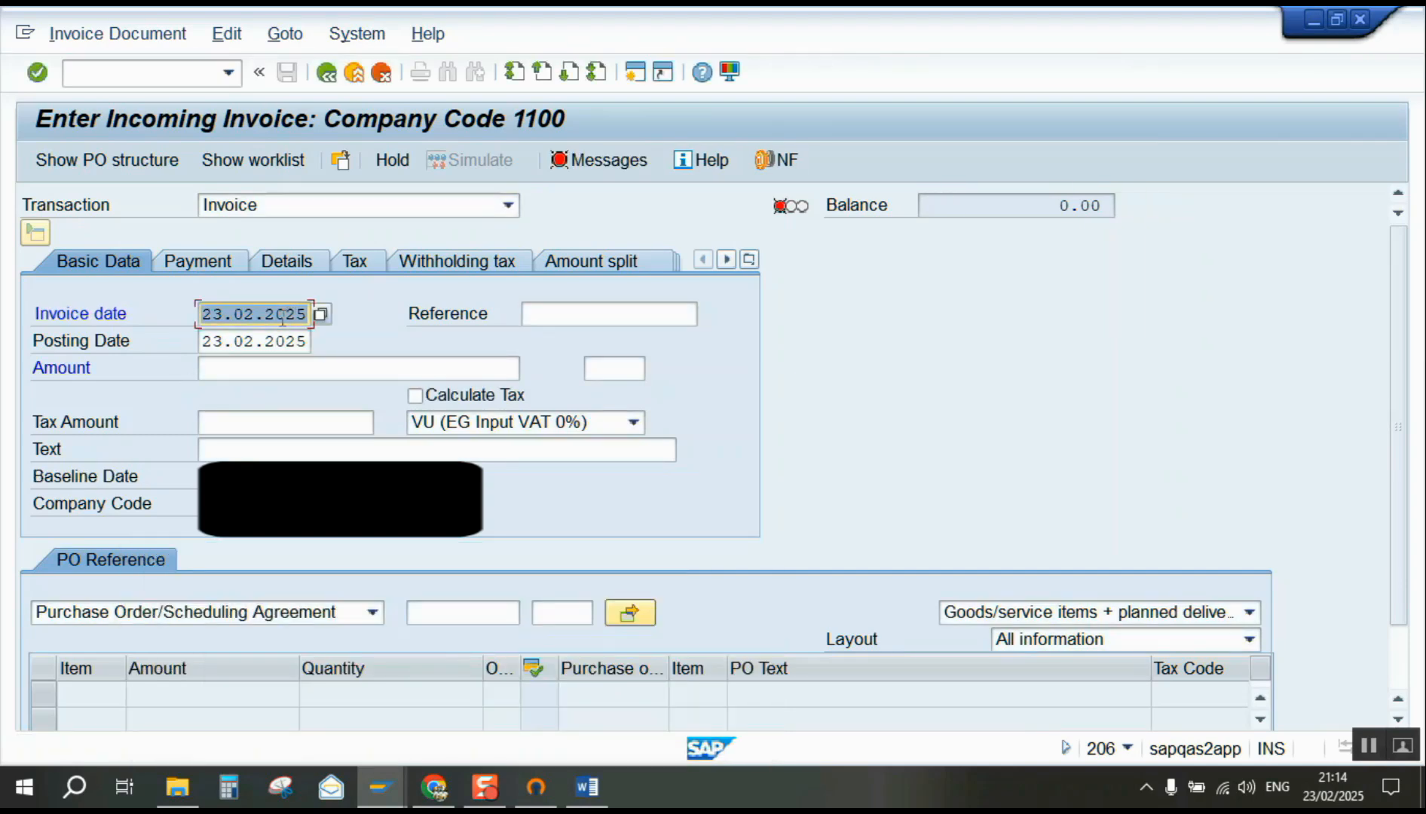
key(BackSpace)
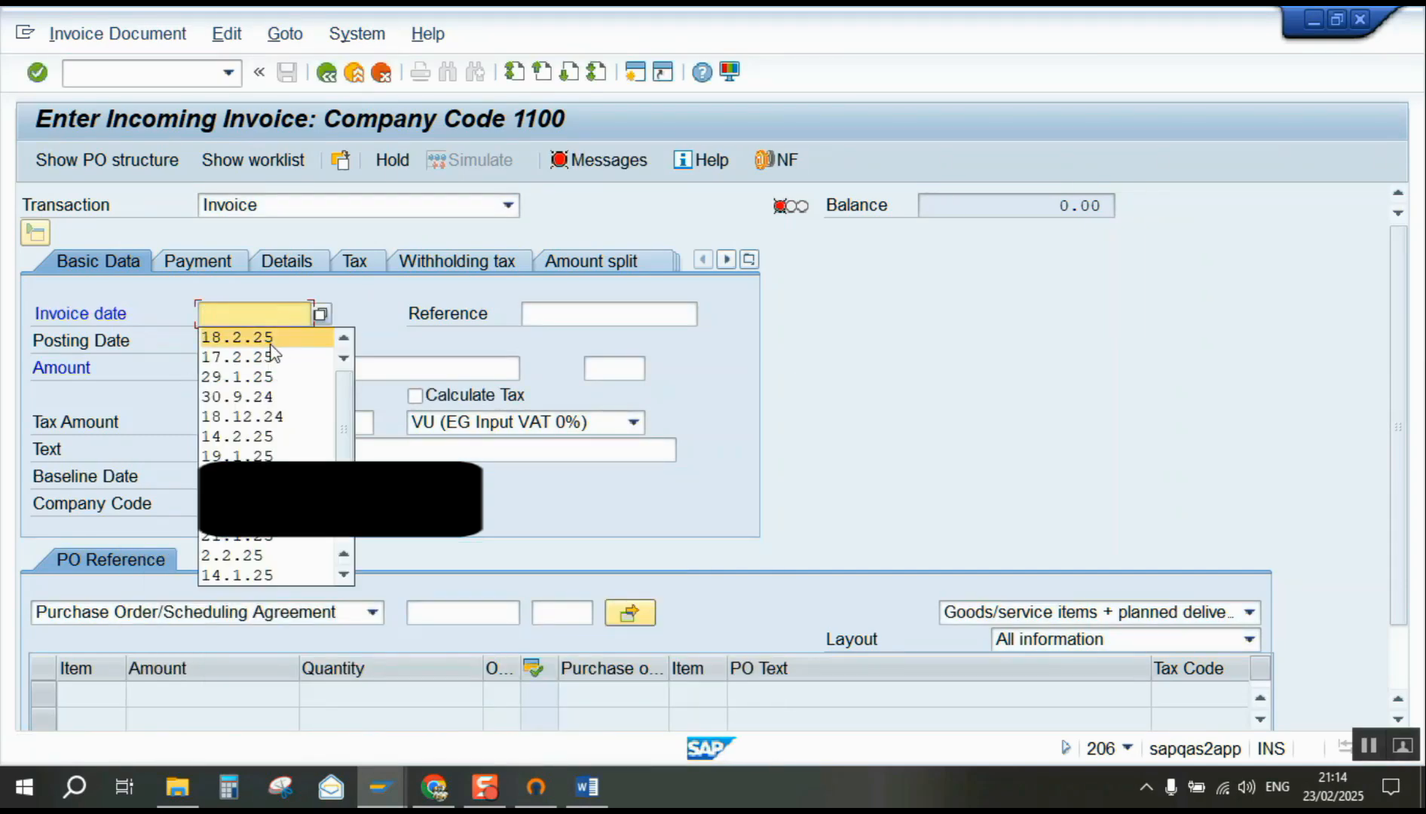
click(271, 315)
click(271, 315)
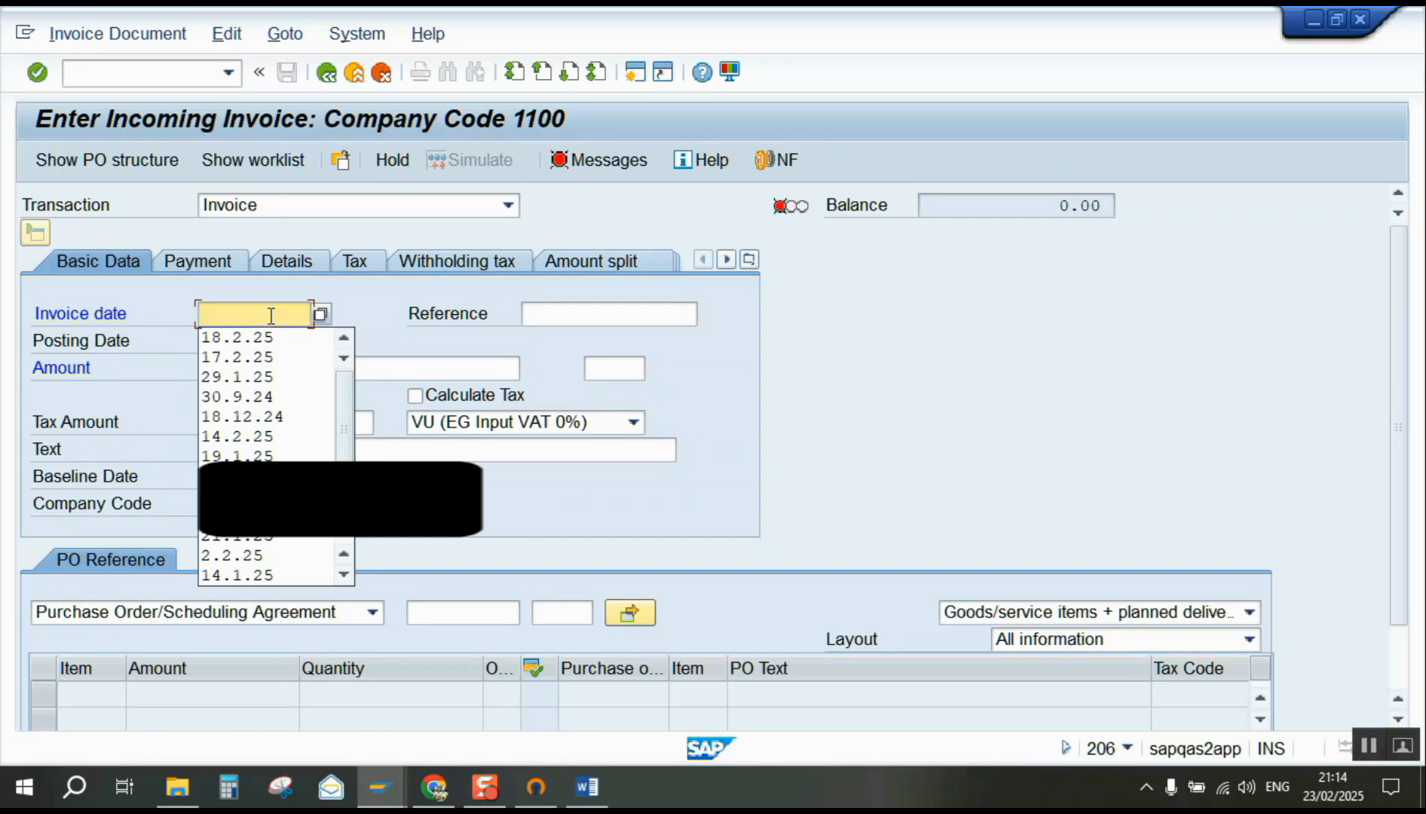
text(9.9.2)
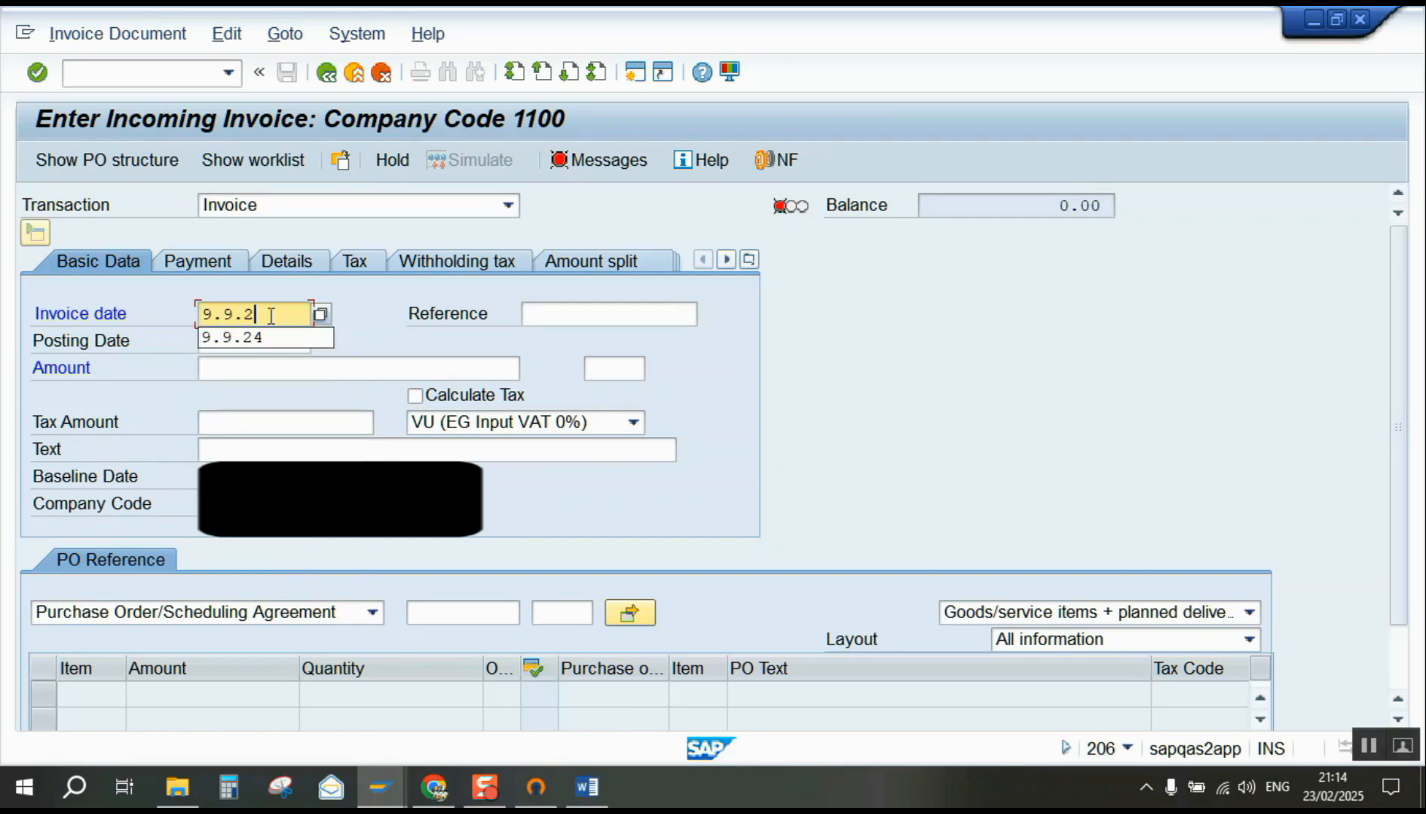
text(4)
key(Tab)
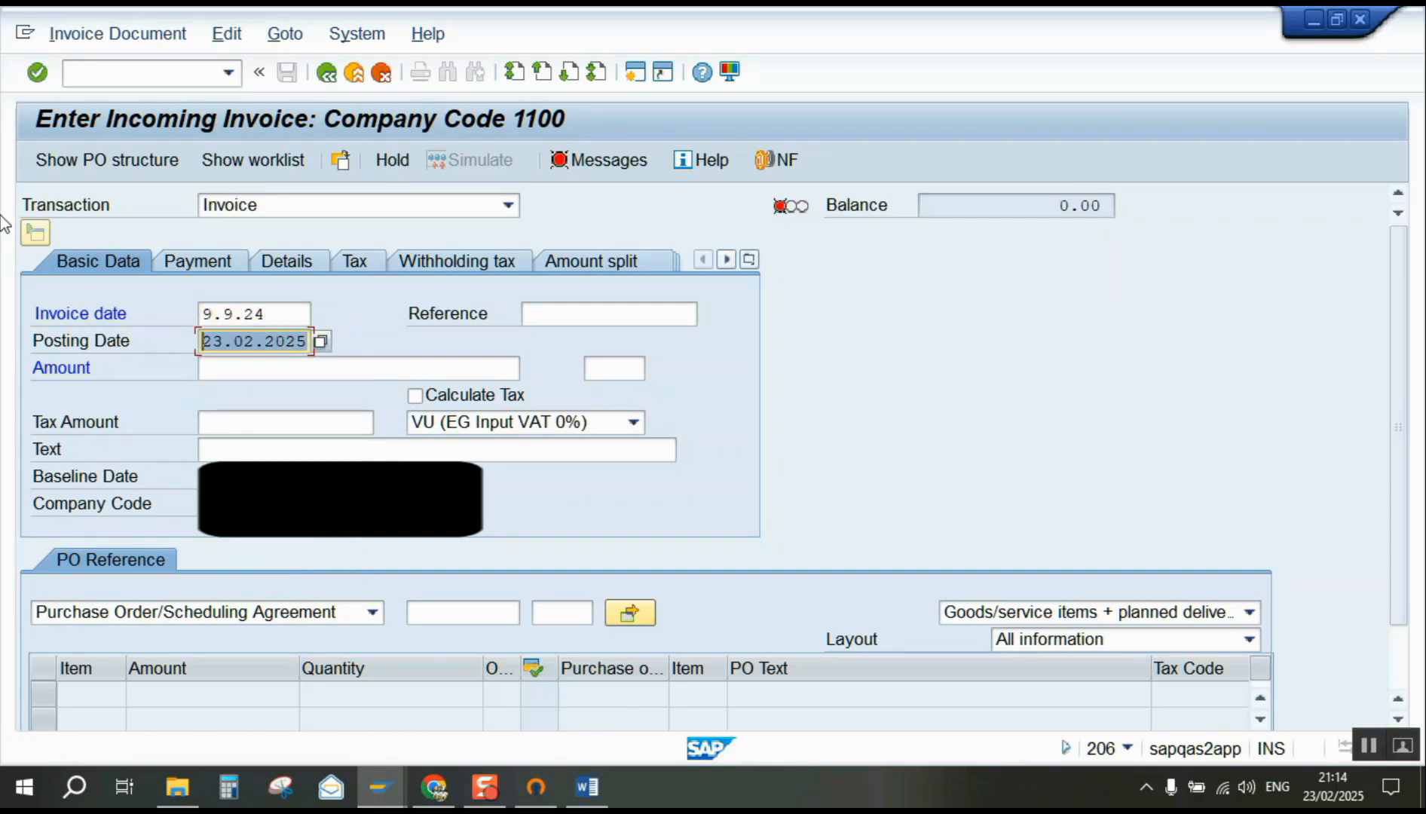
text(9.9.24)
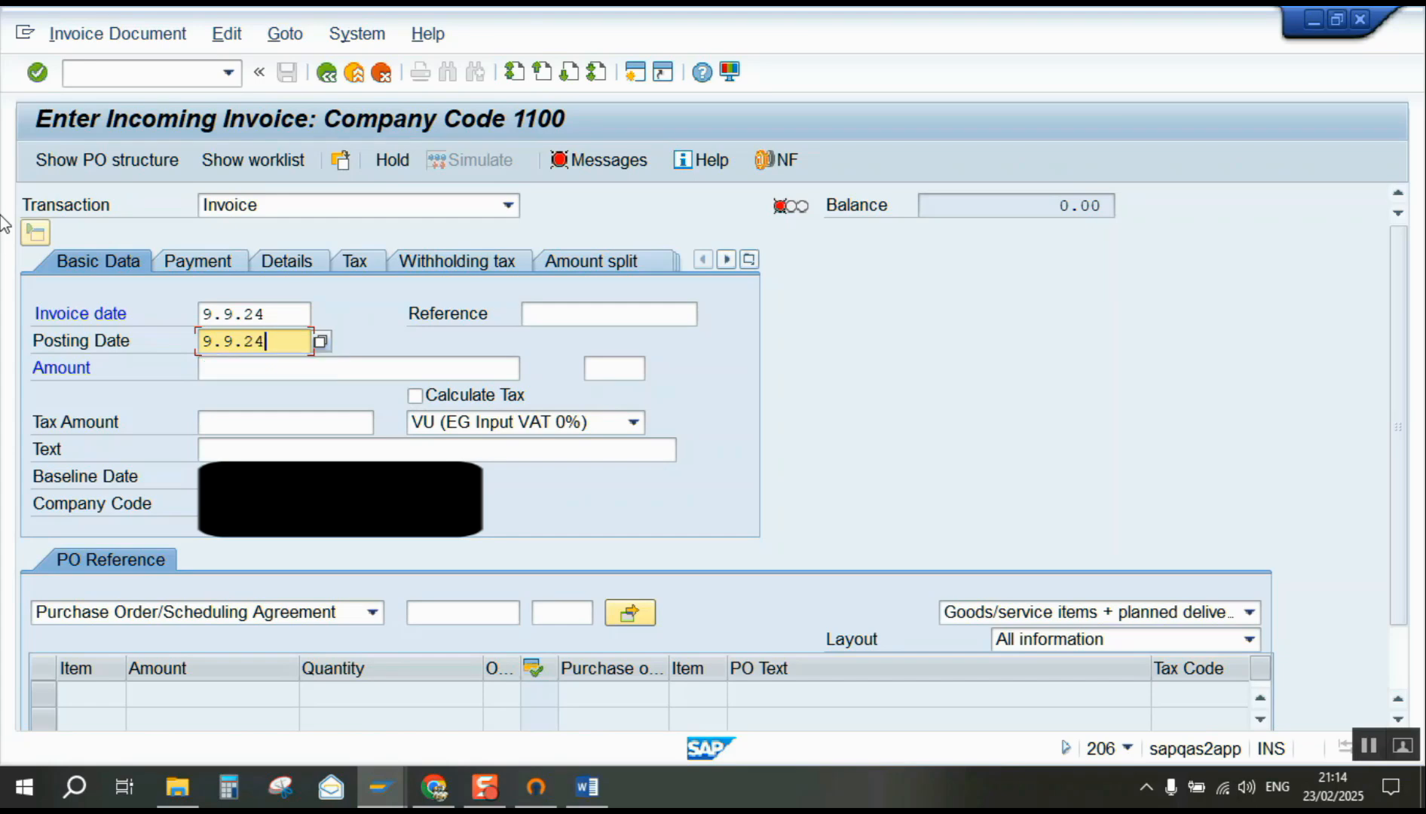
click(571, 307)
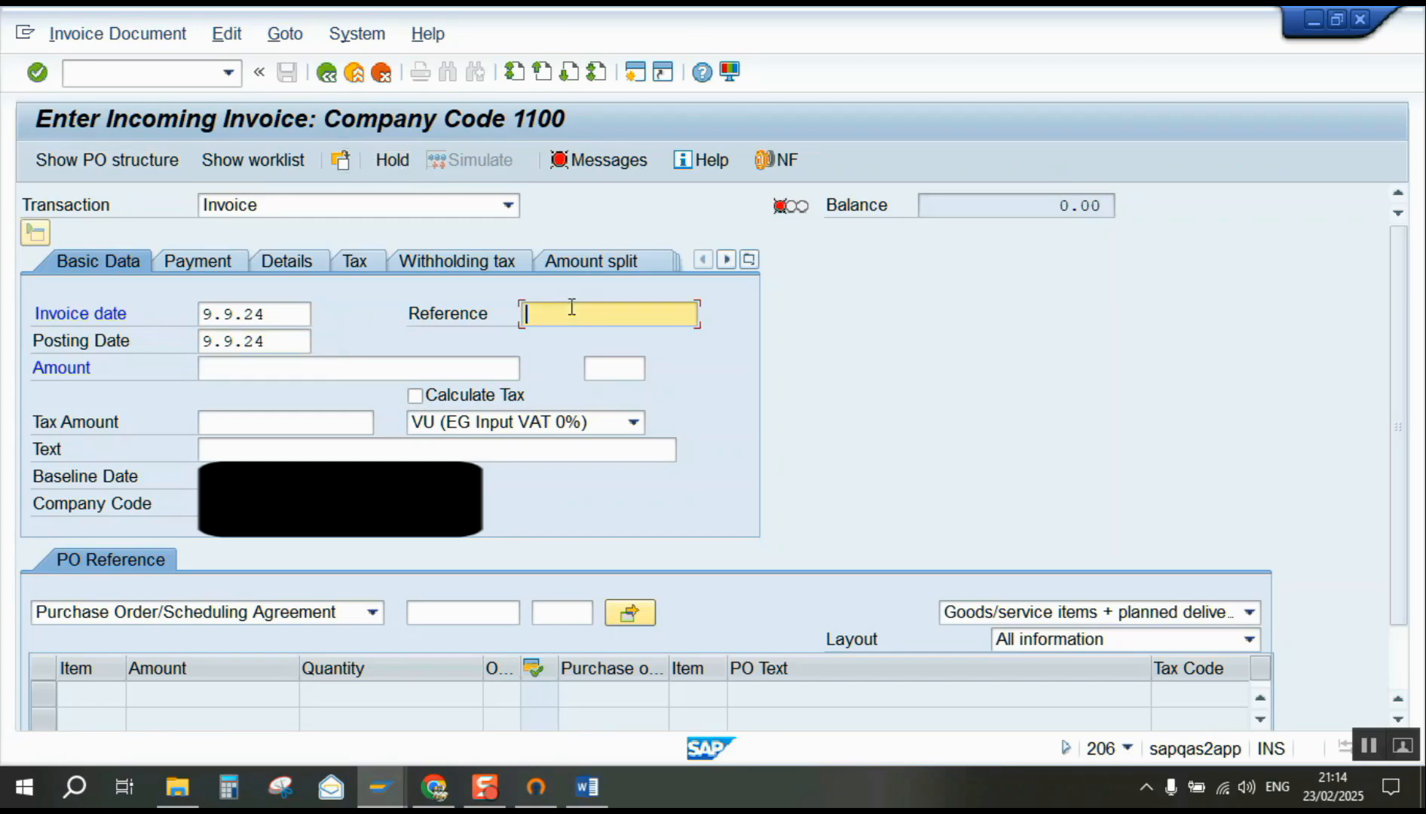
text(986)
click(316, 364)
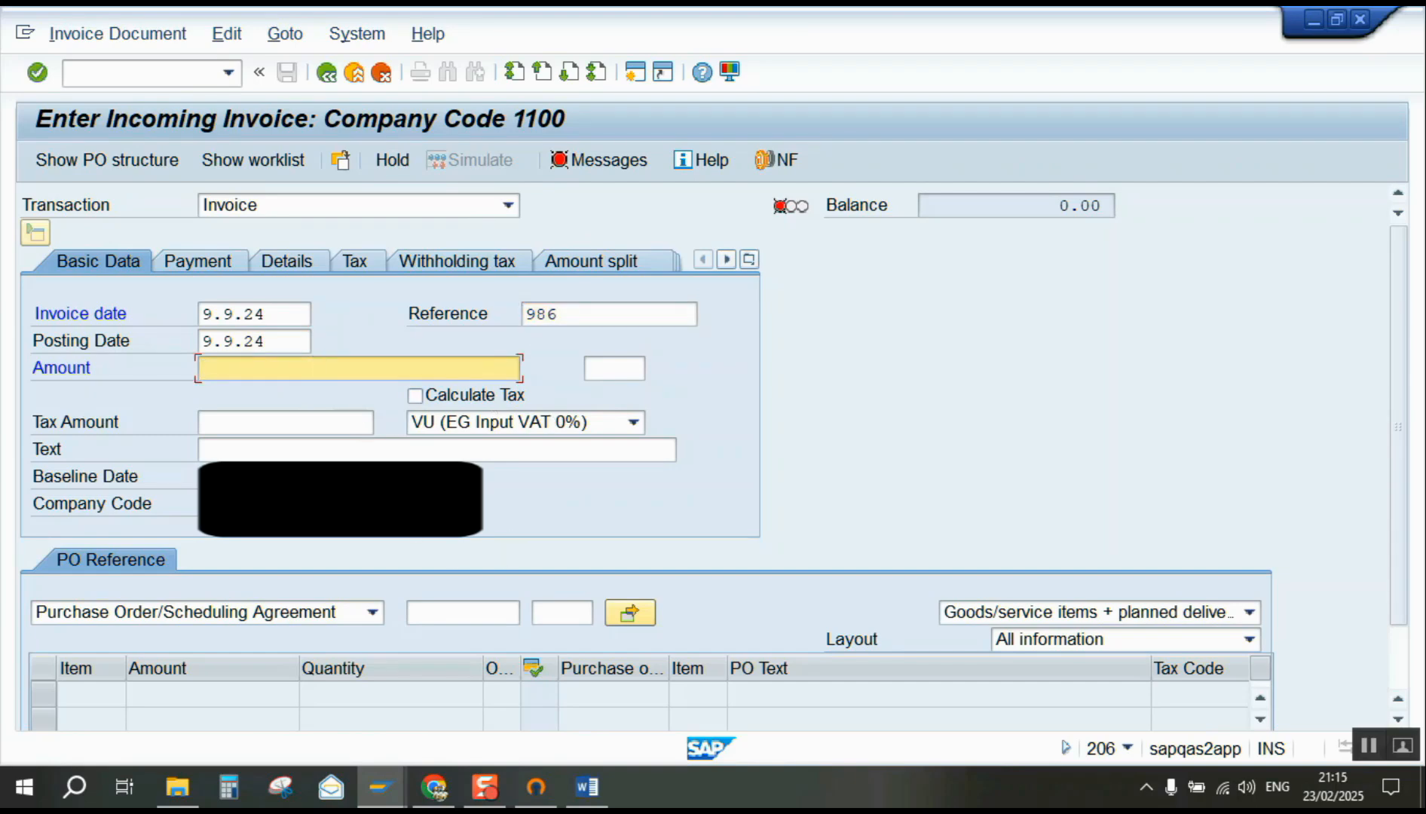
- Enter the purchase order number as the PO reference and load its items into the invoice
click(472, 612)
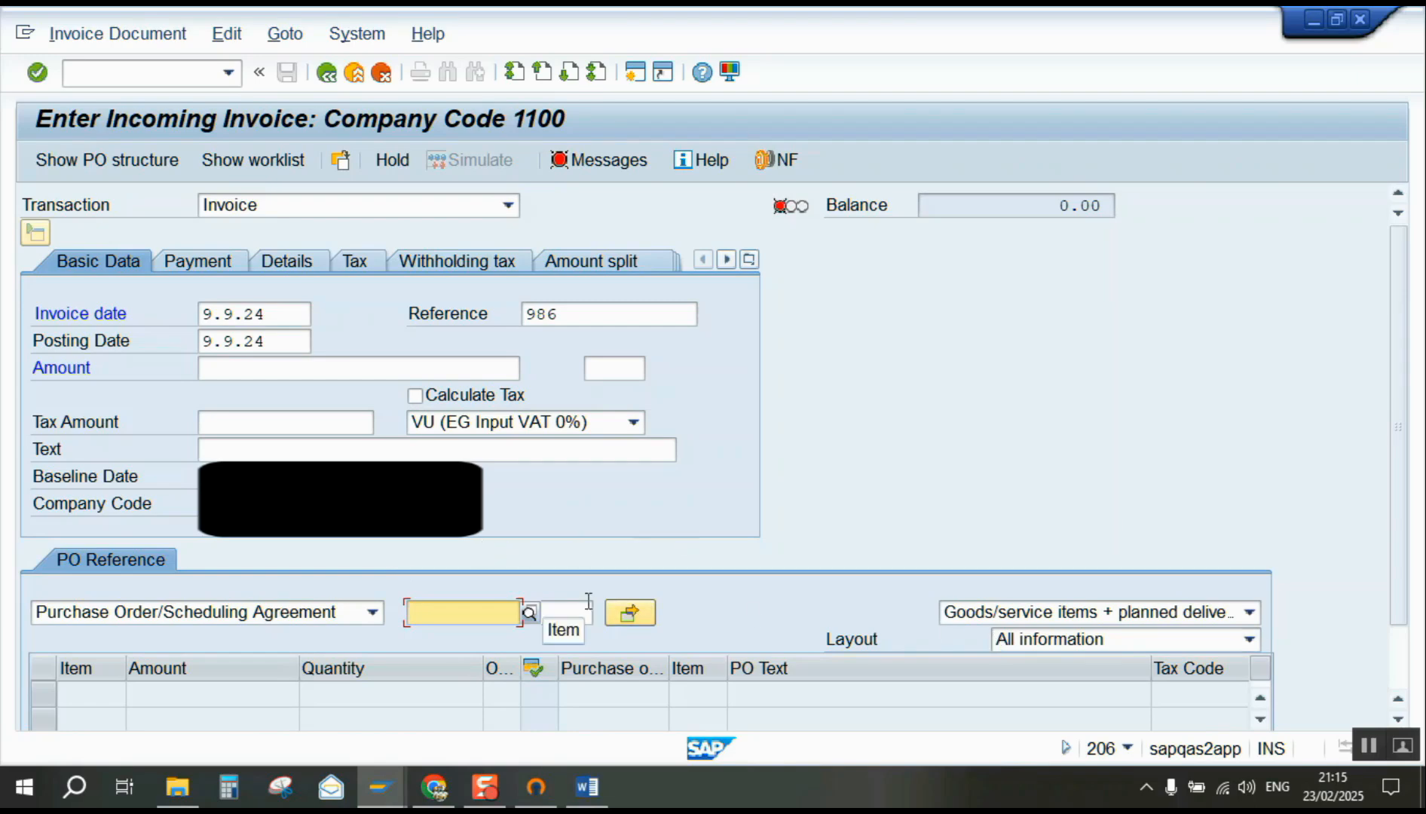
key(ctrl+v)
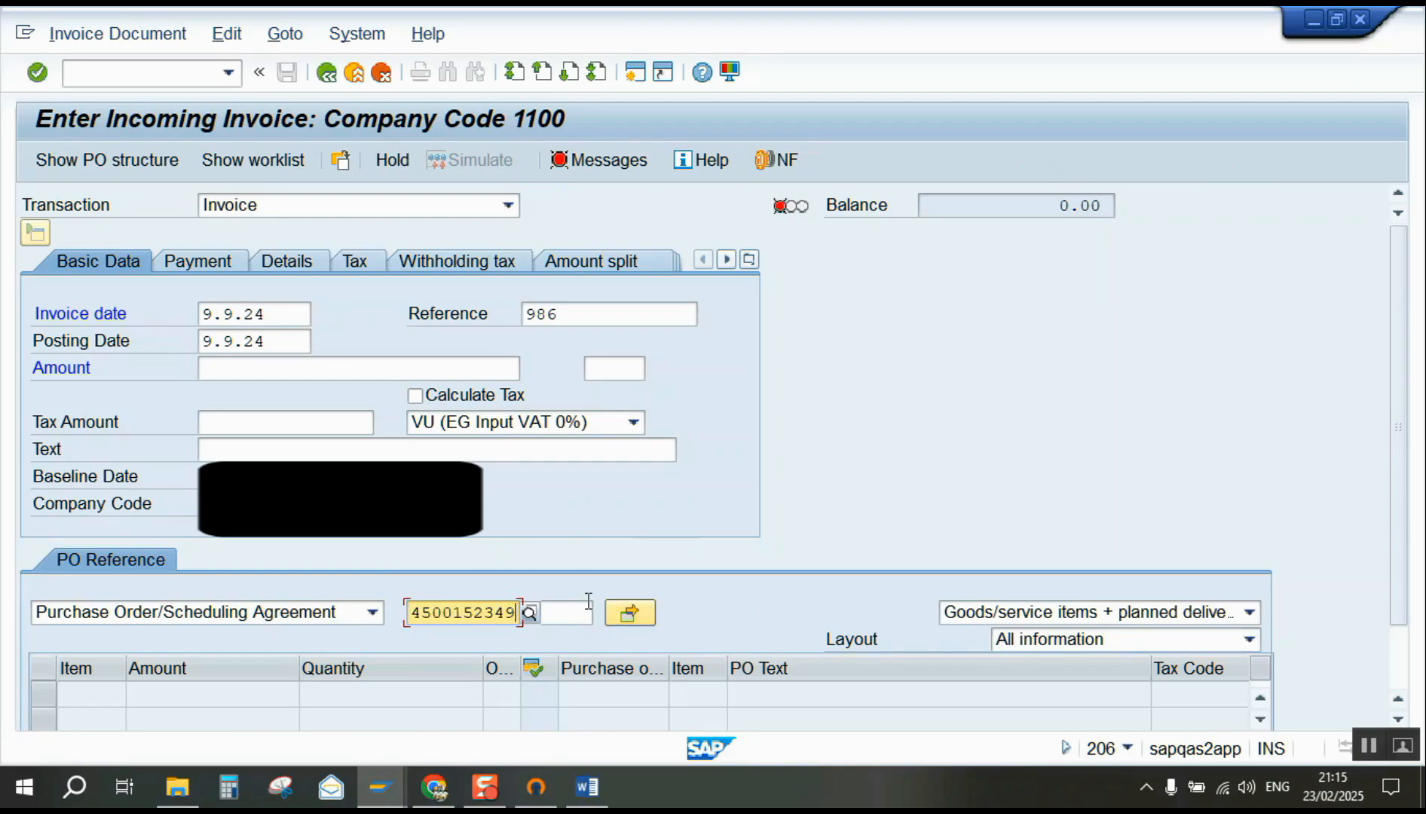
key(Return)
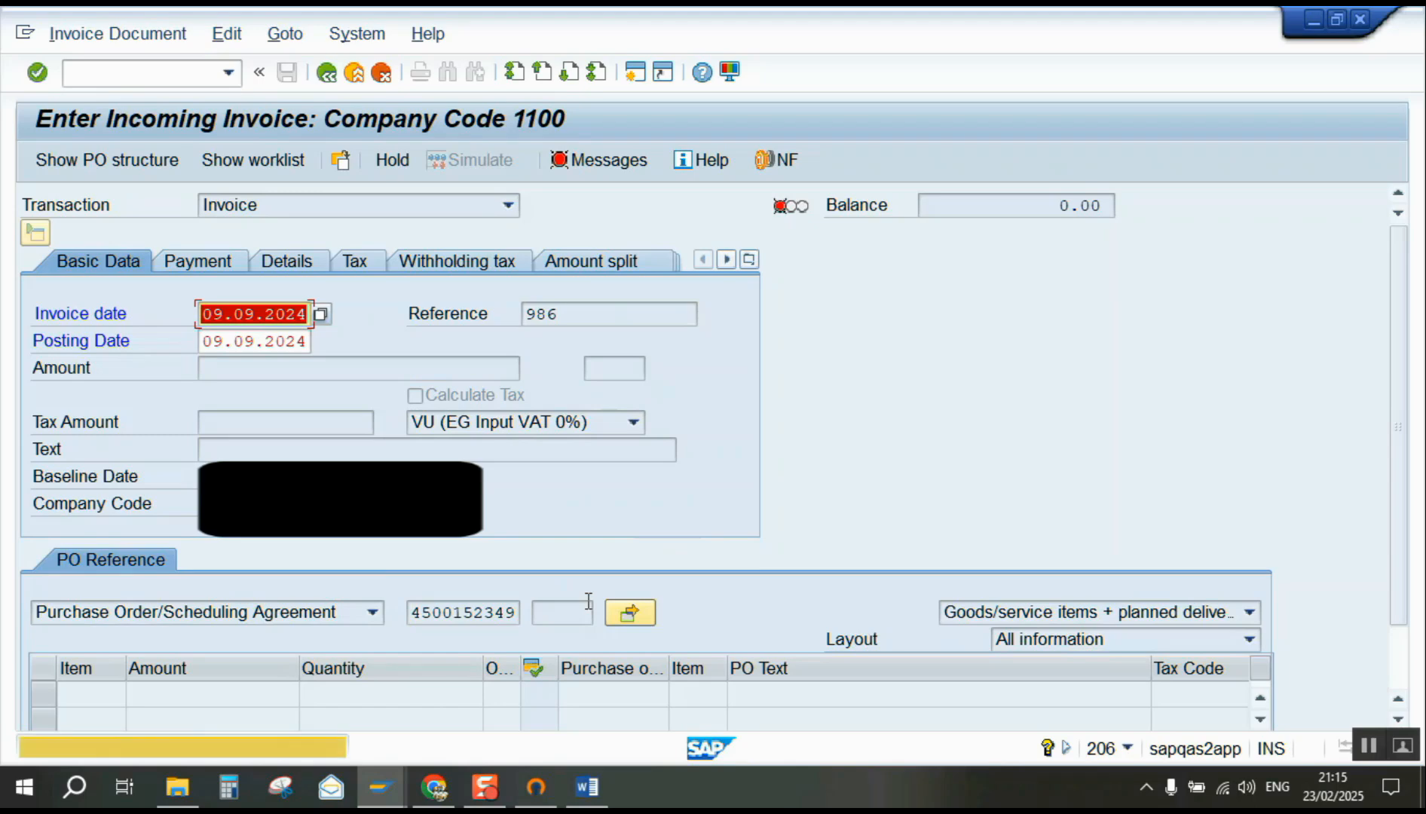
click(1368, 749)
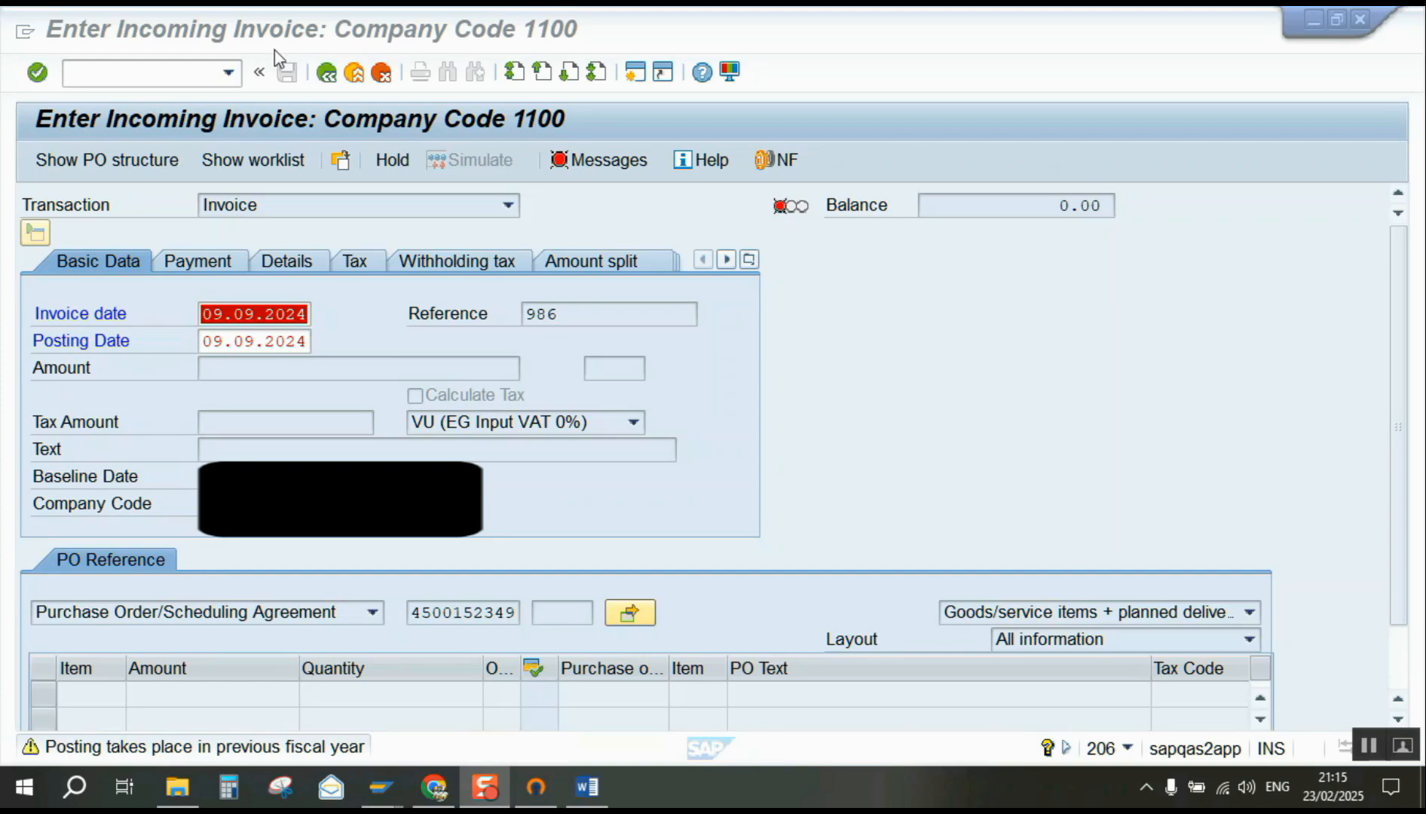
click(722, 396)
key(Return)
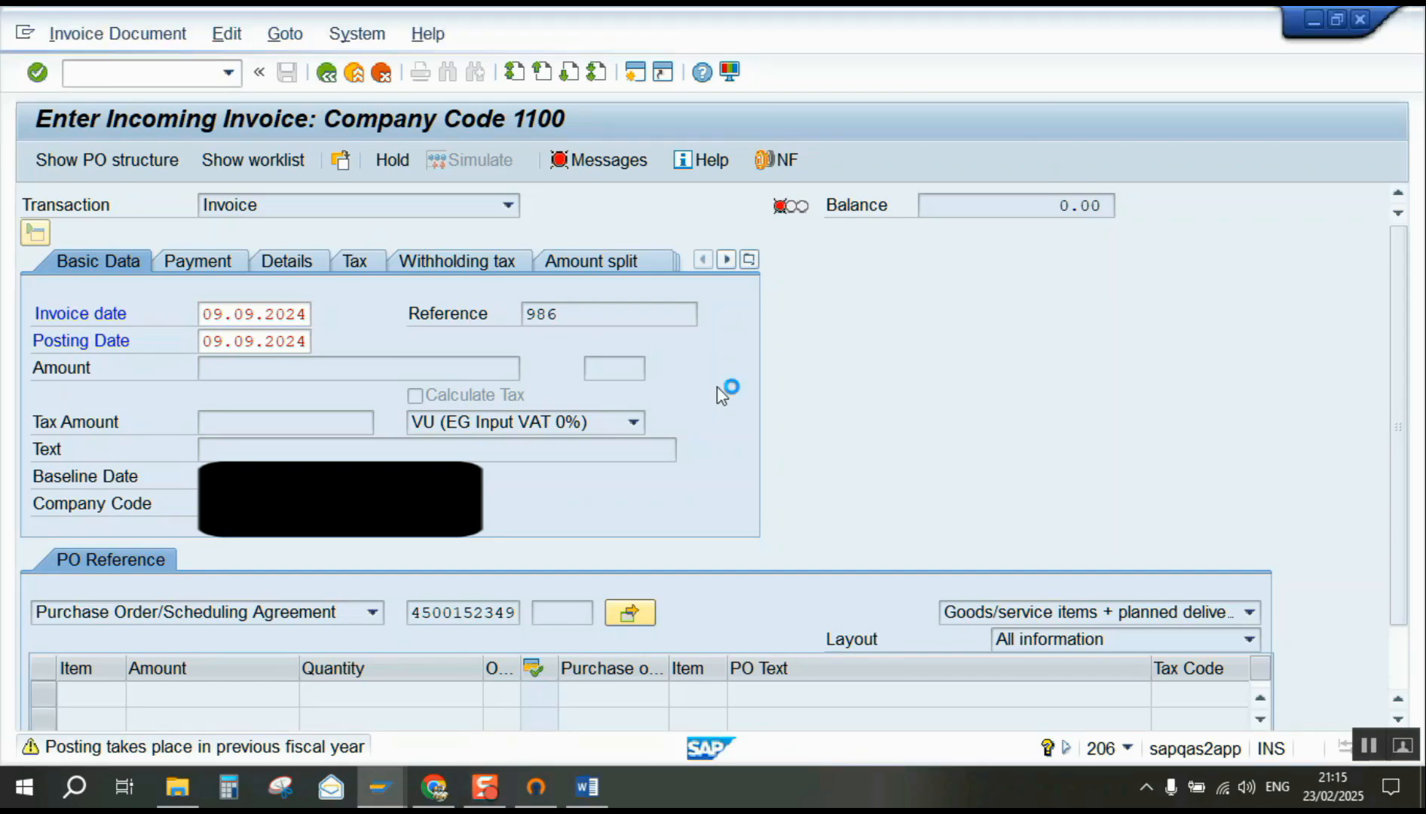
key(Return)
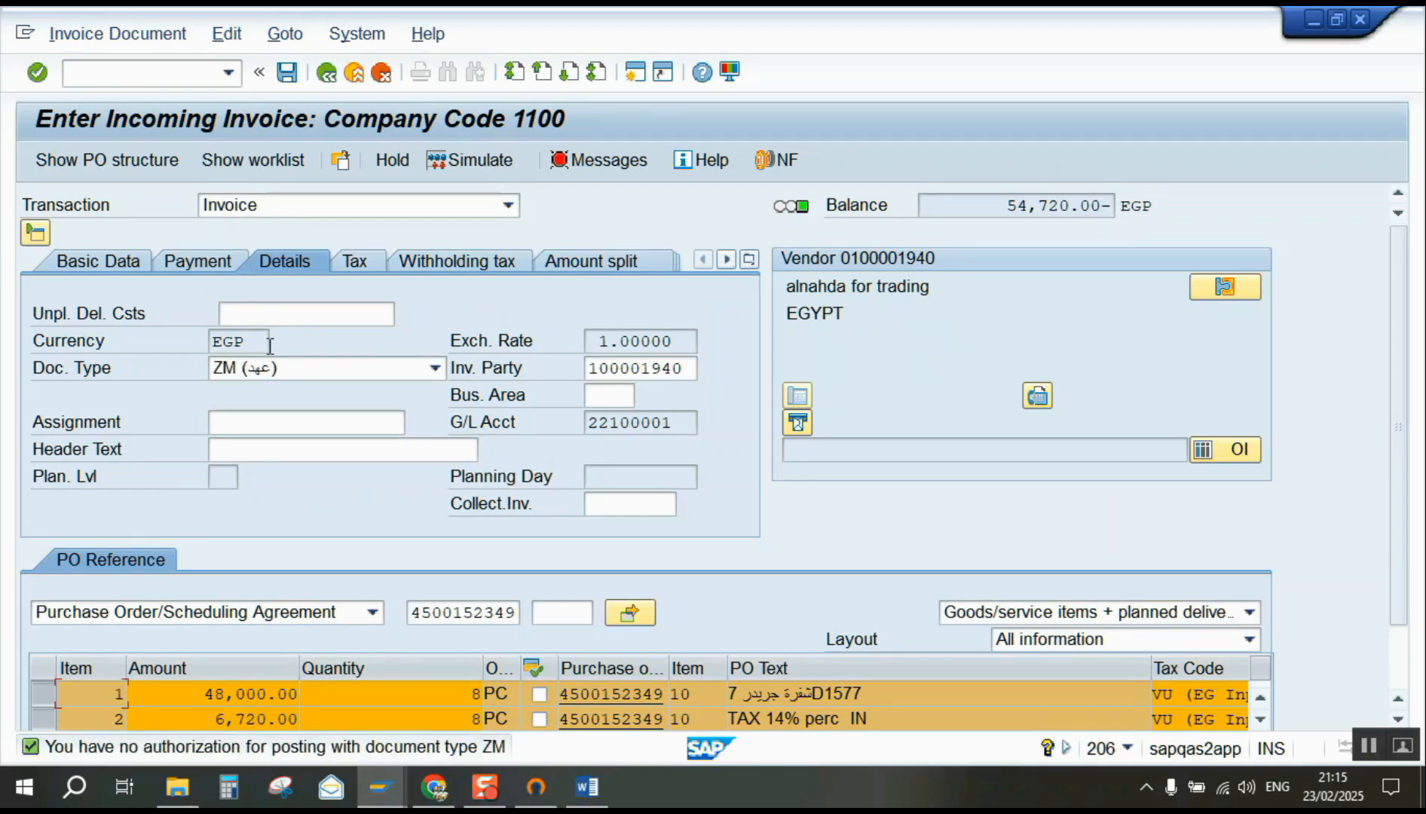
- Change the invoice's document type to RE (فاتورة موردين w/
click(268, 363)
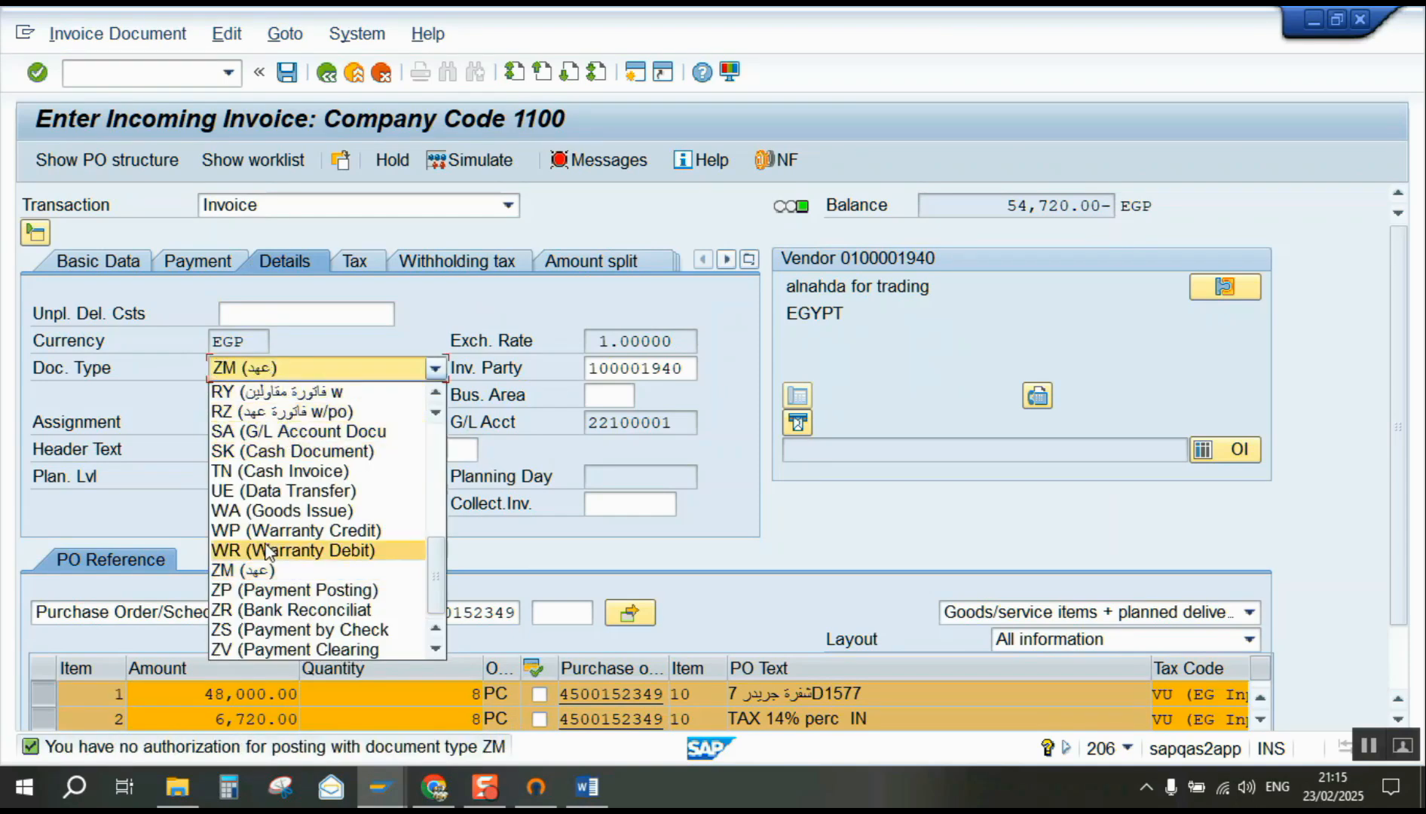
scroll(318, 479, up, 3)
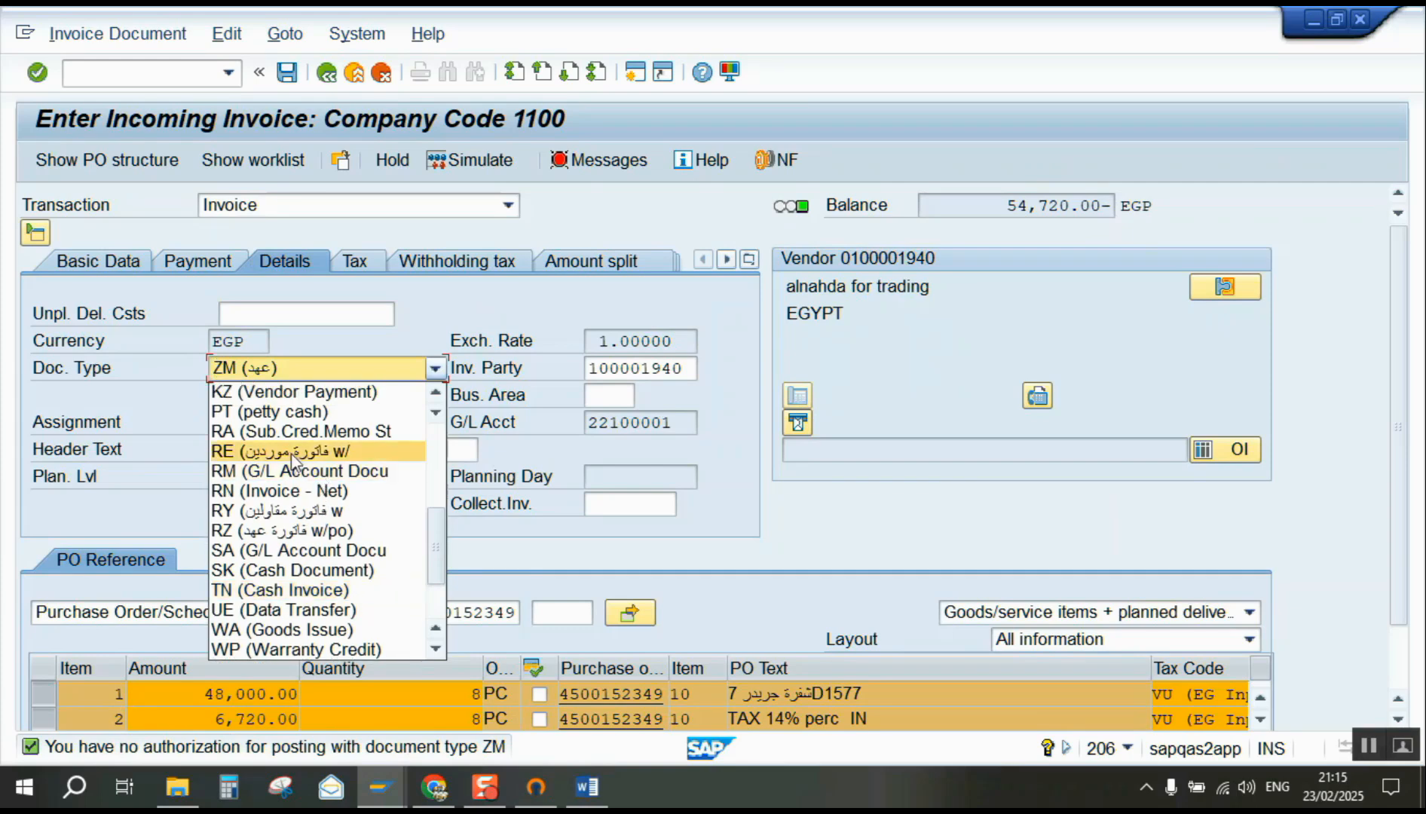
click(294, 450)
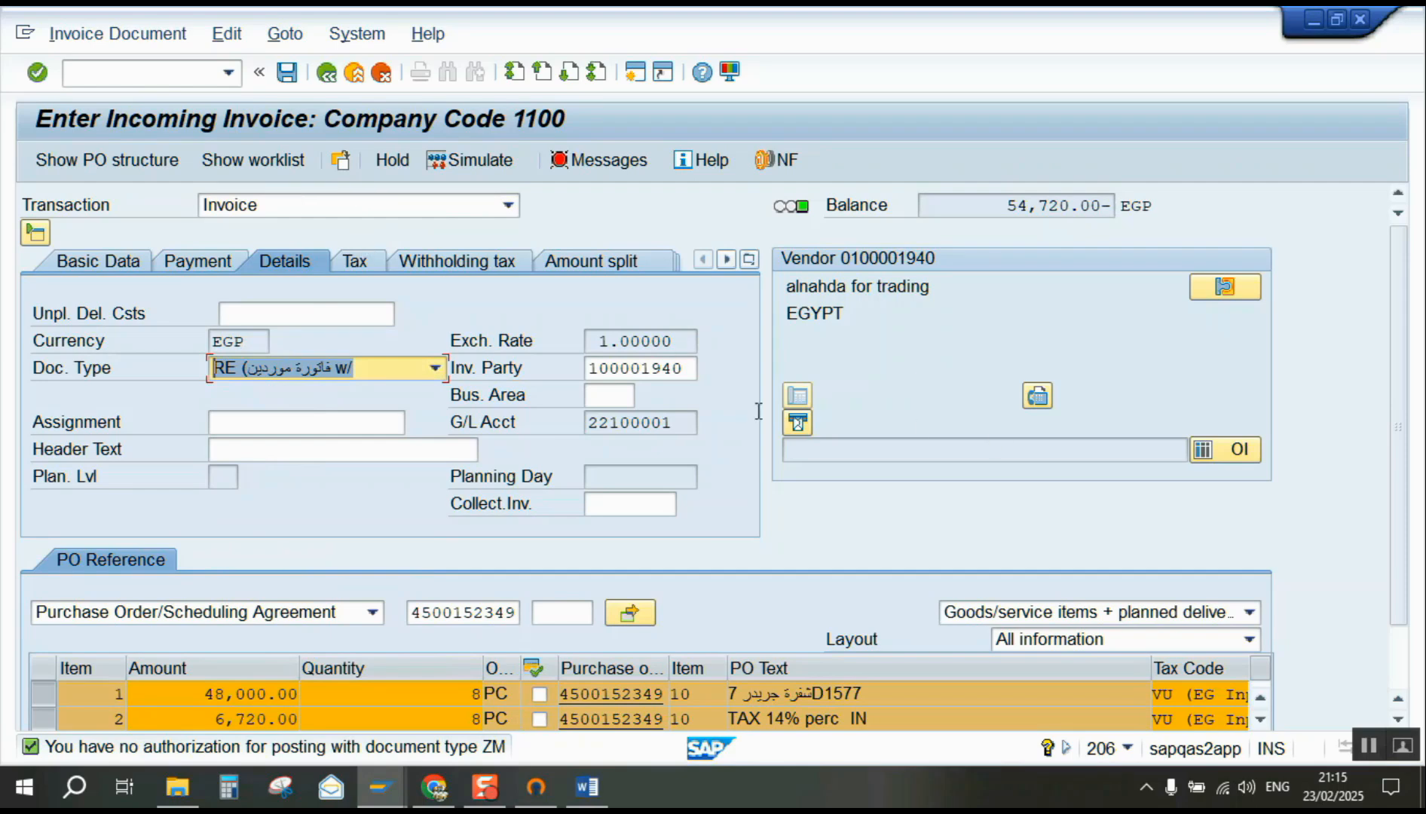
key(Return)
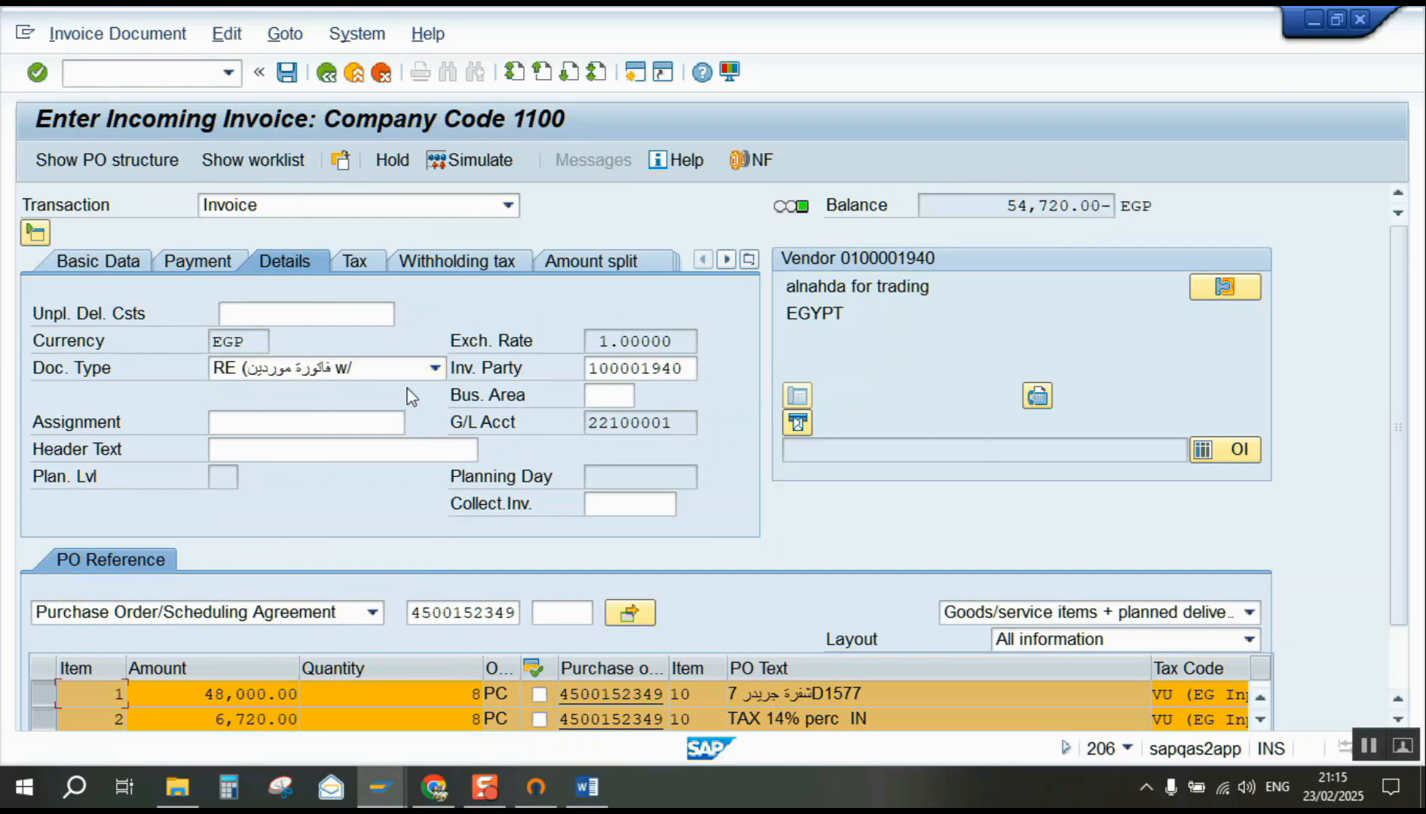
- Enter 54720 as the invoice amount in the basic data
click(129, 264)
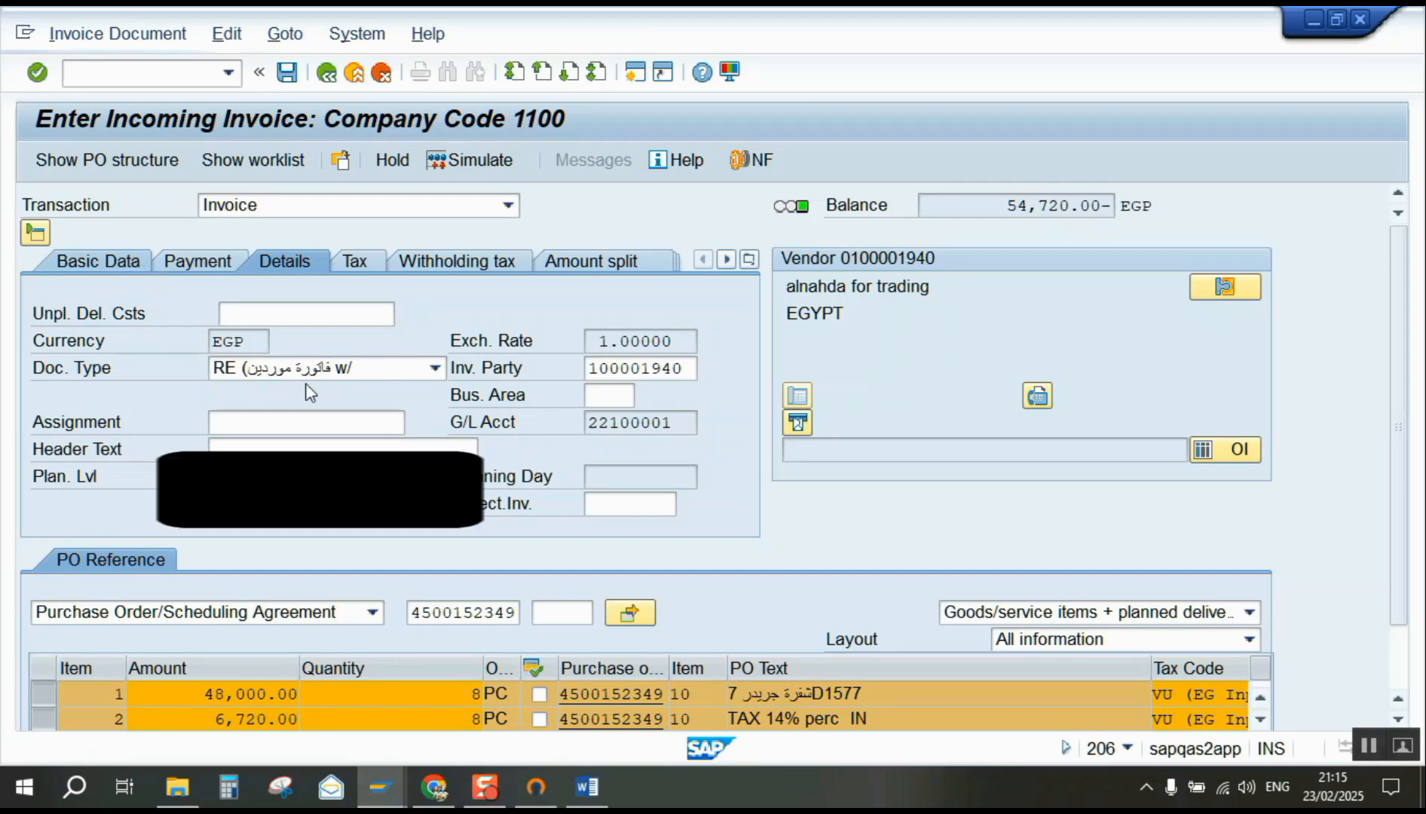
click(237, 373)
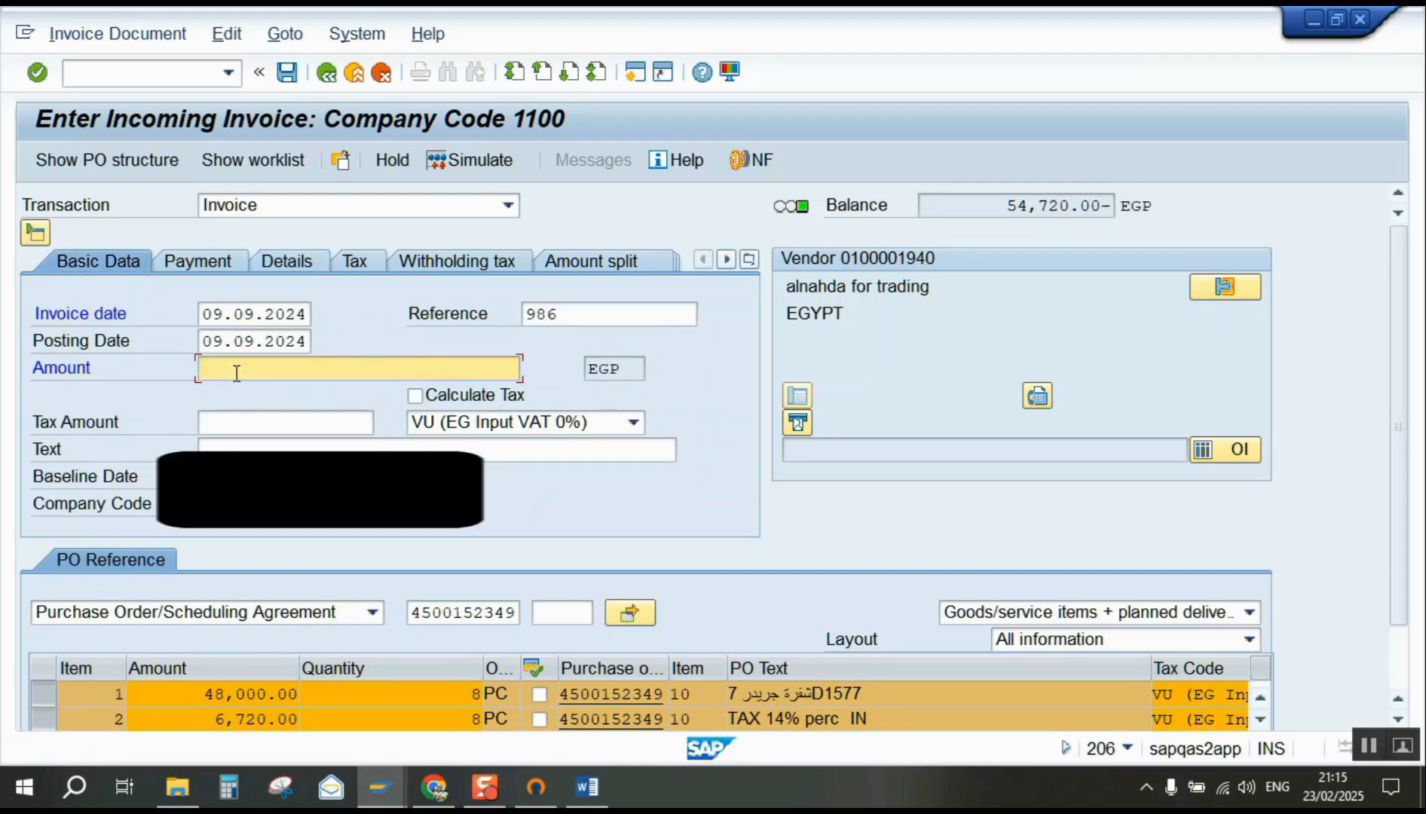
text(54720)
key(Return)
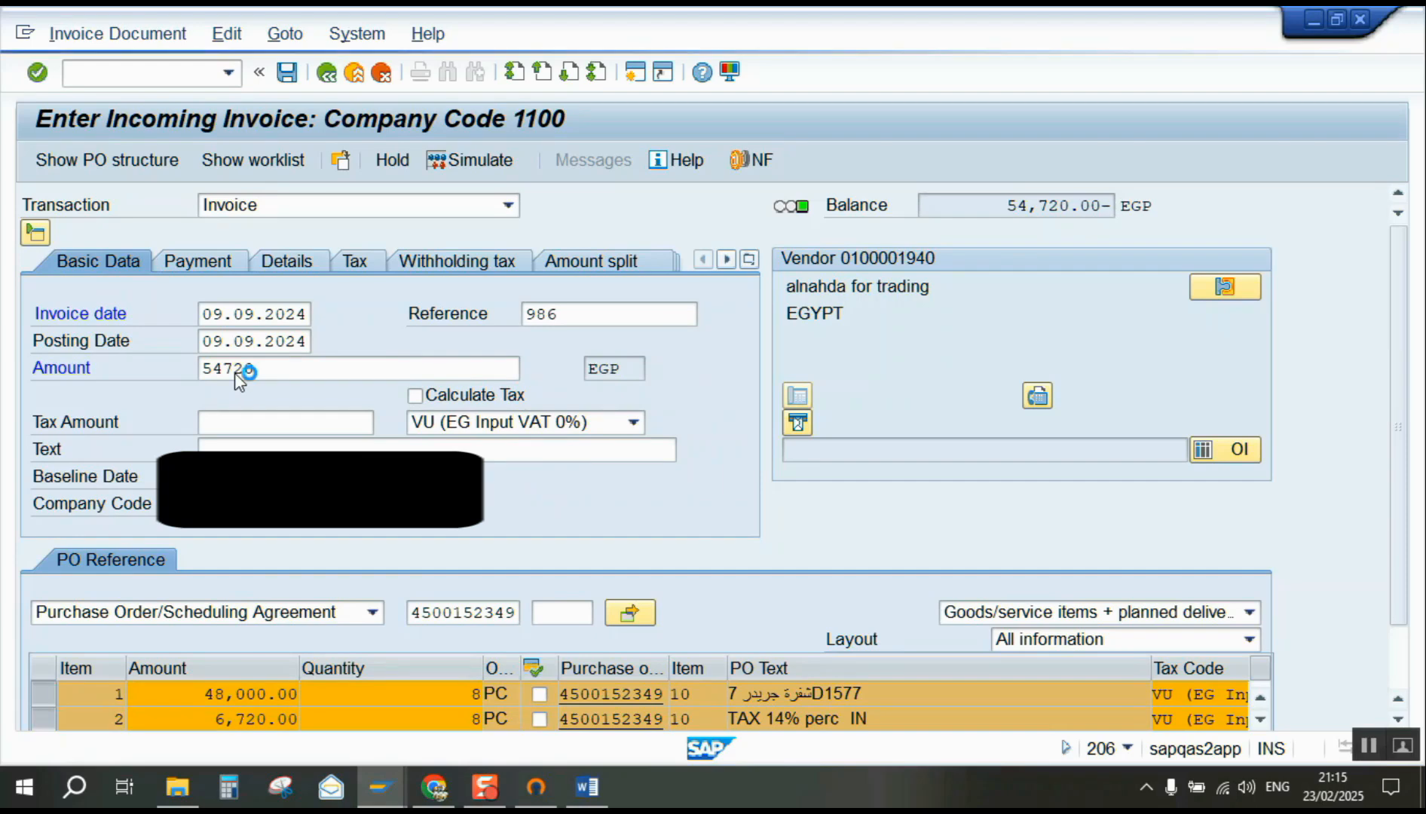
key(Return)
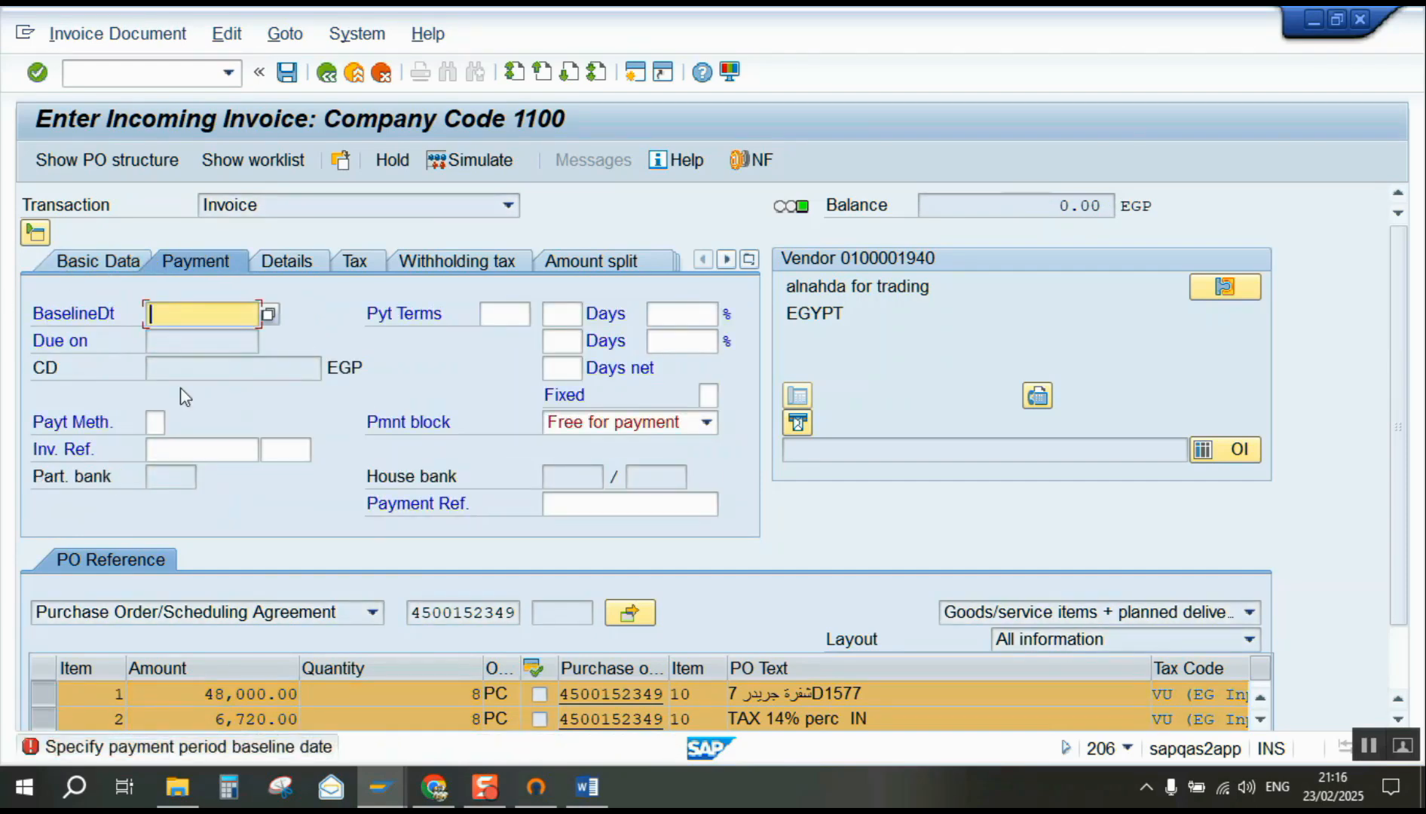
- Set the payment baseline date to 3.2.25
text(3)
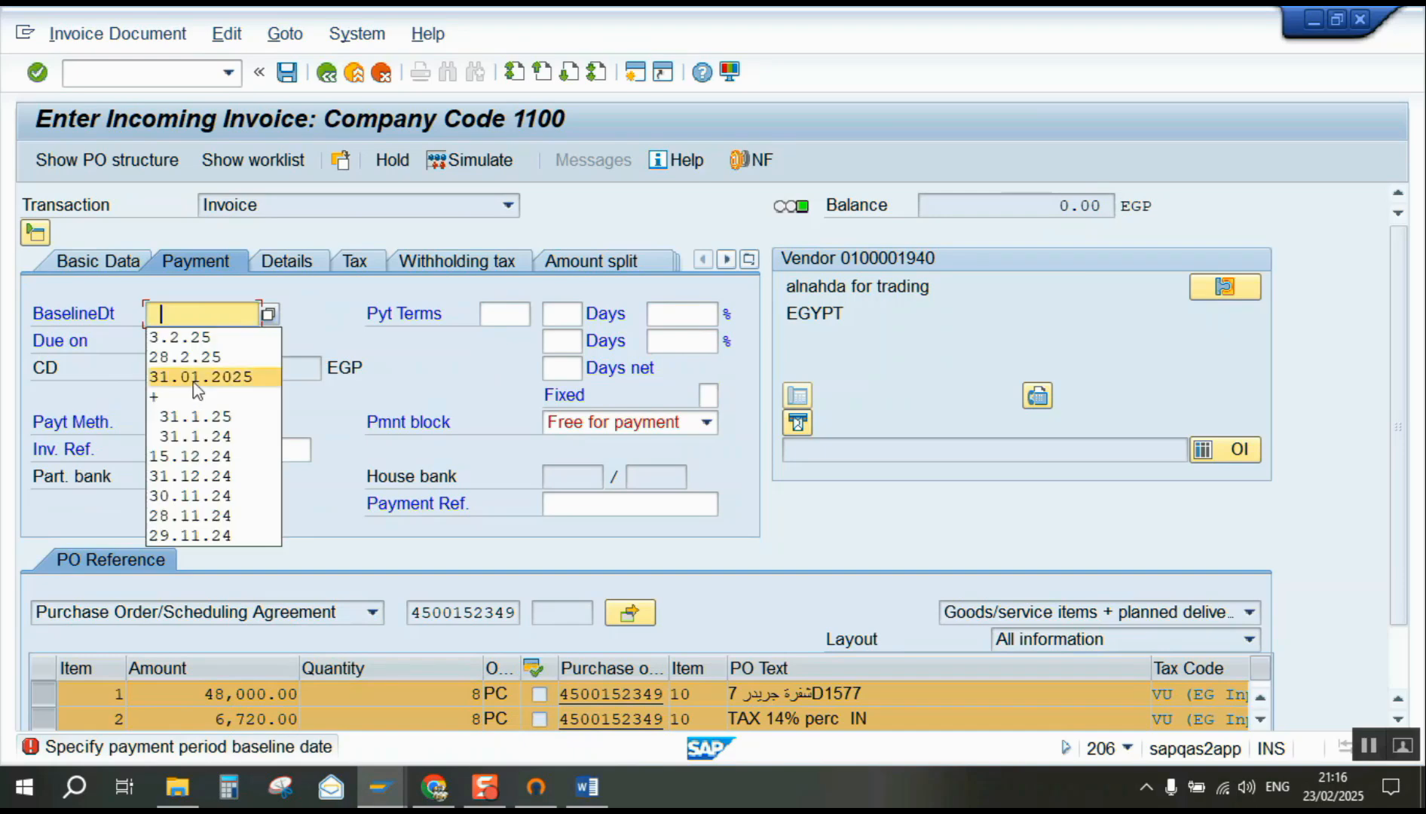
click(178, 341)
key(Return)
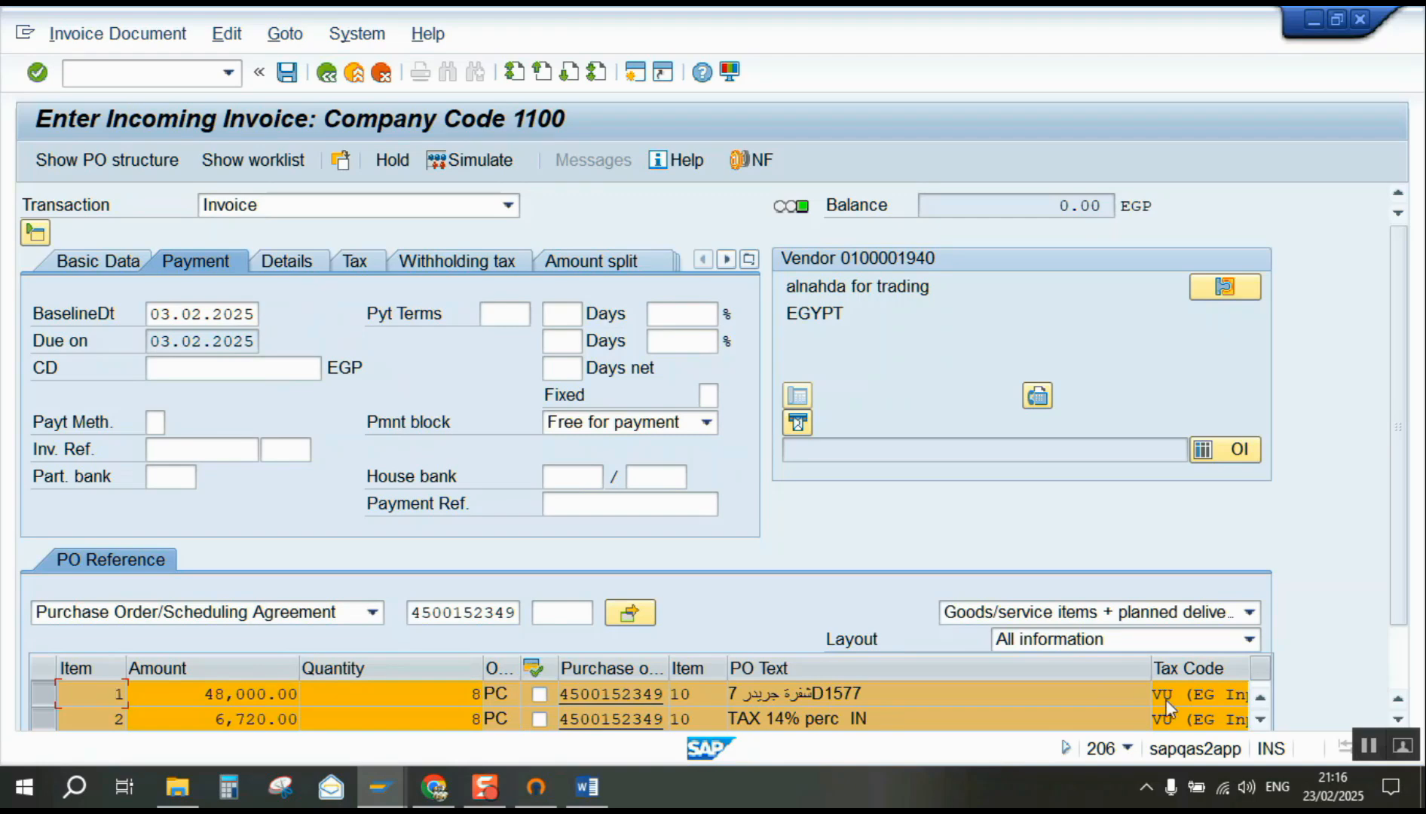
- Simulate the invoice document in EGP and post it
click(1365, 741)
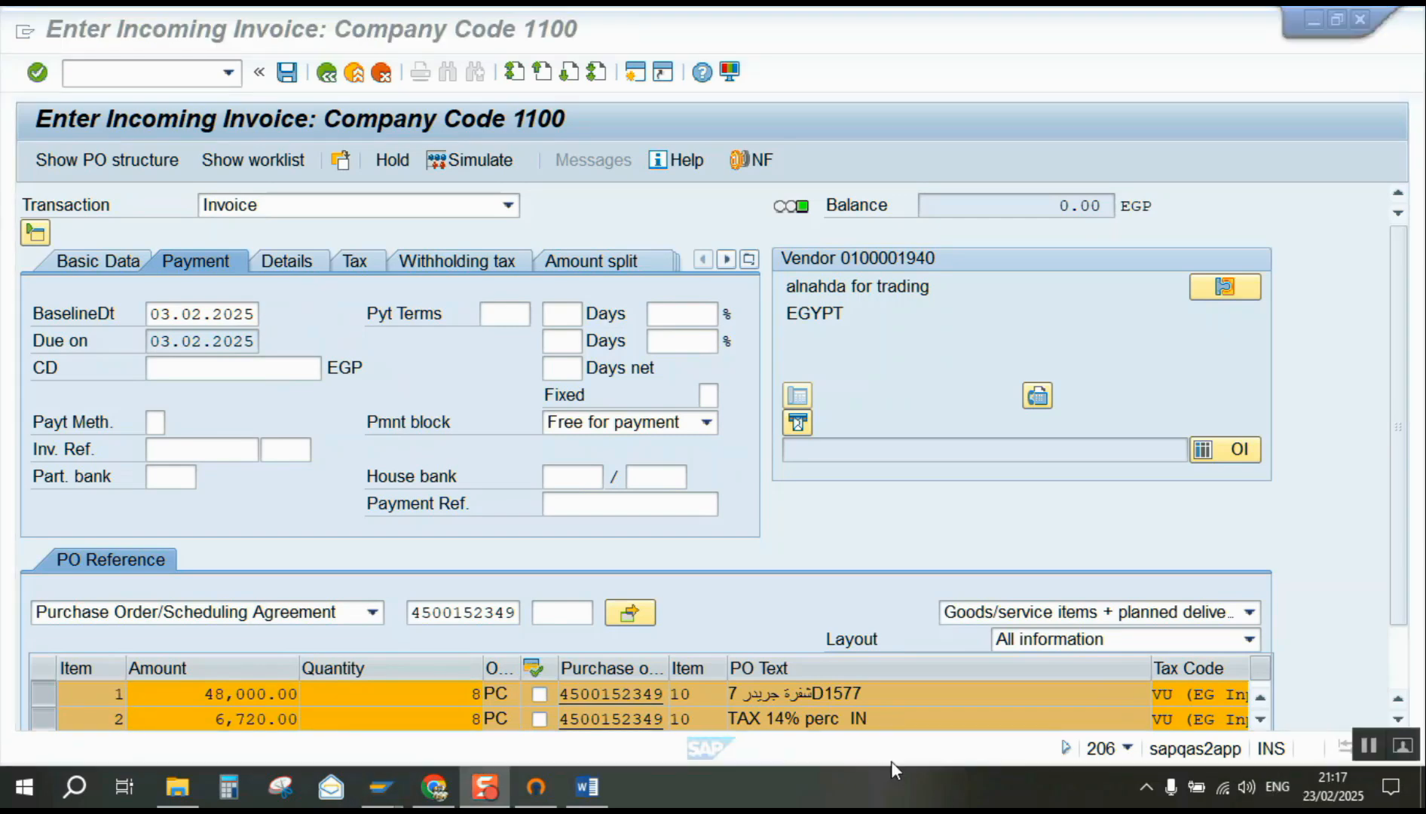
click(476, 167)
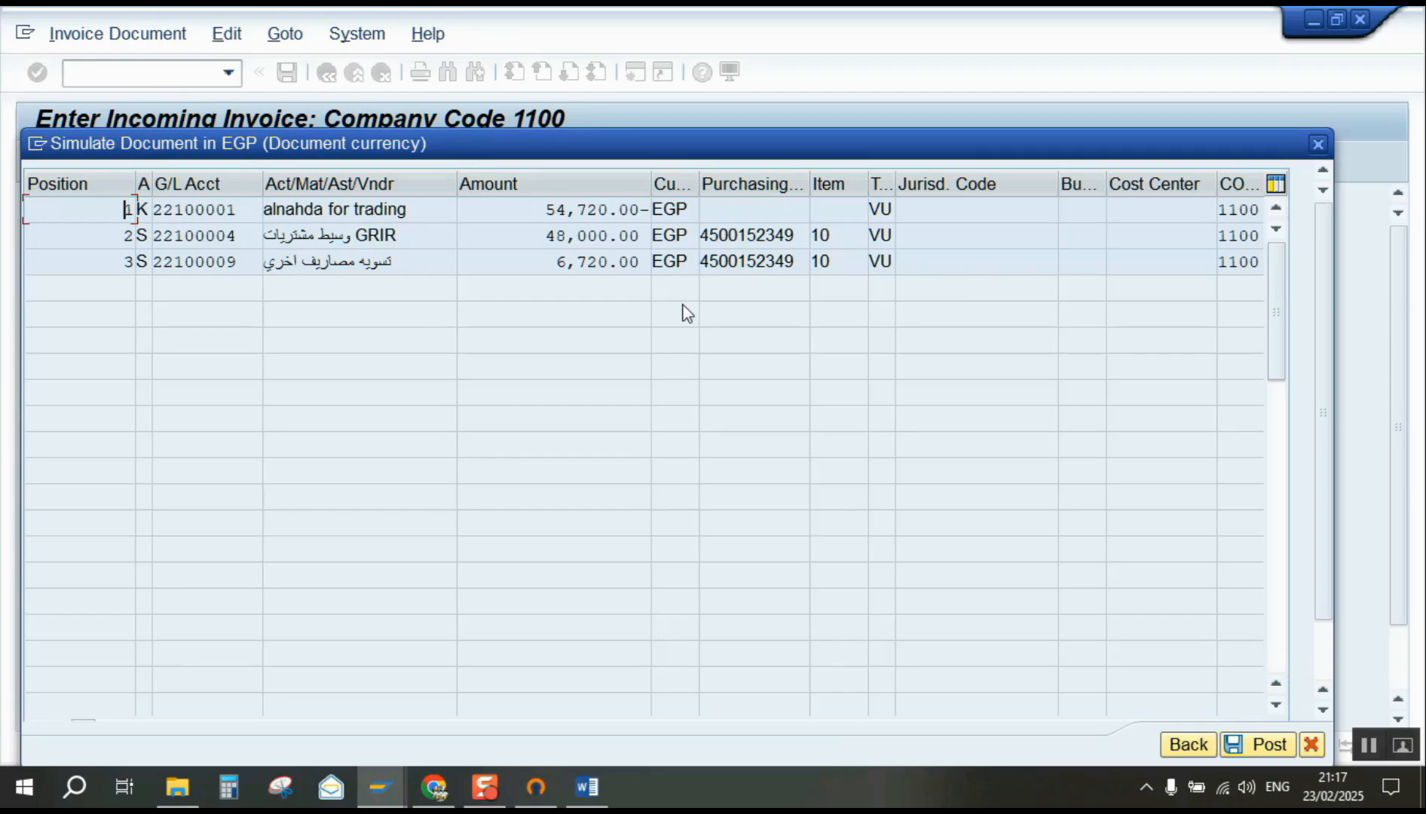
click(1265, 747)
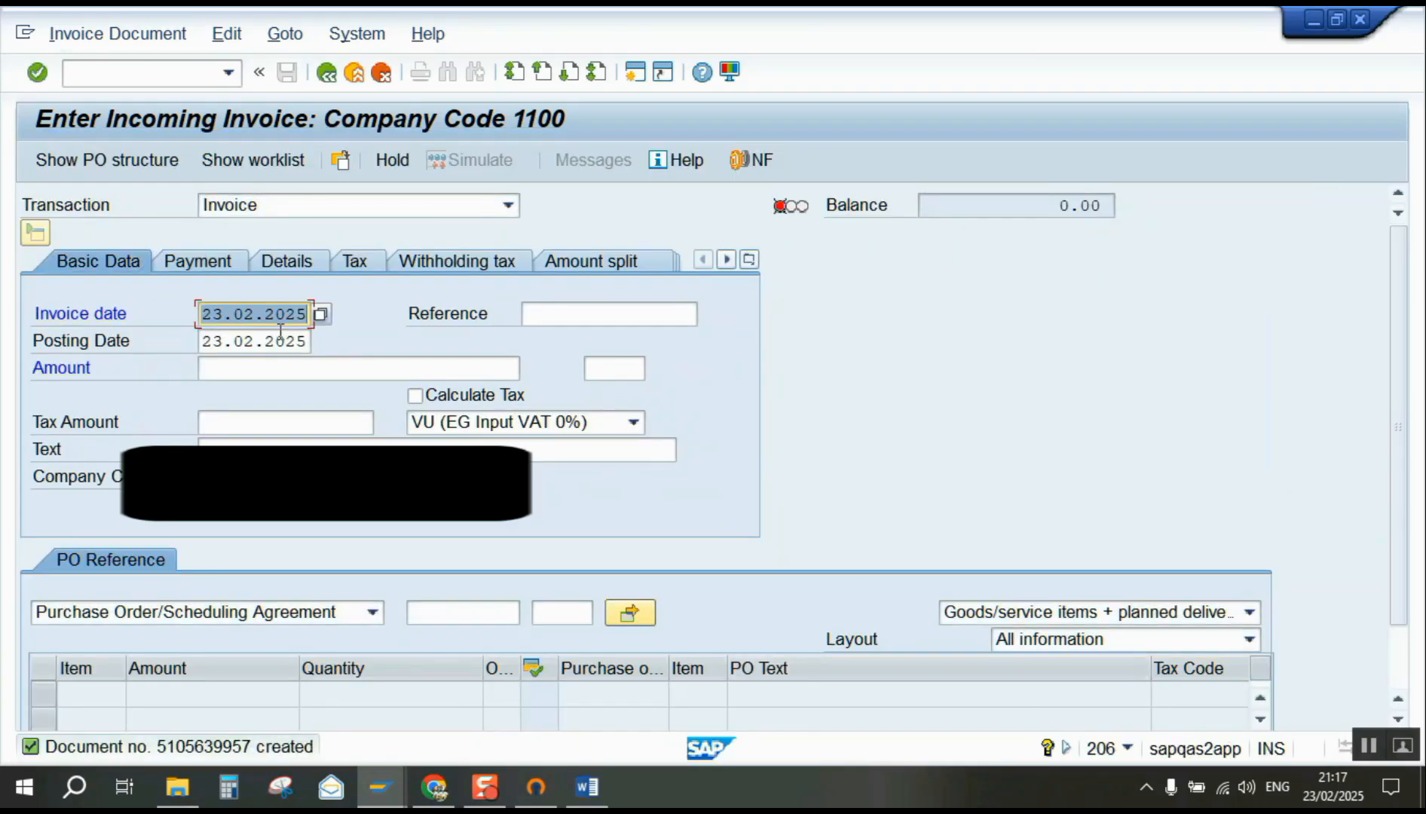
- Display the posted invoice document and open its purchase order to review the receipts, return and invoice in the Purchase Order History
click(88, 38)
click(98, 60)
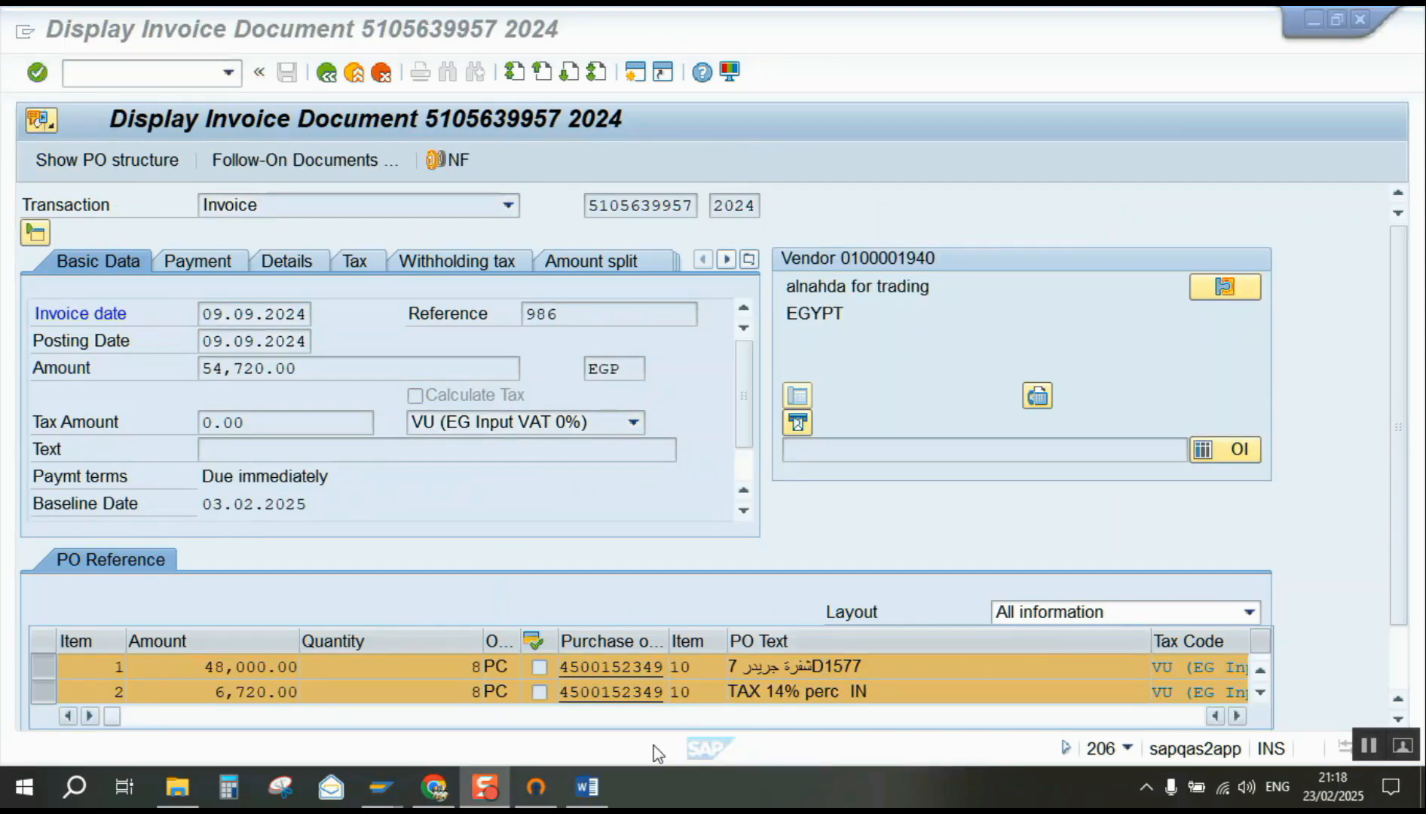
click(592, 669)
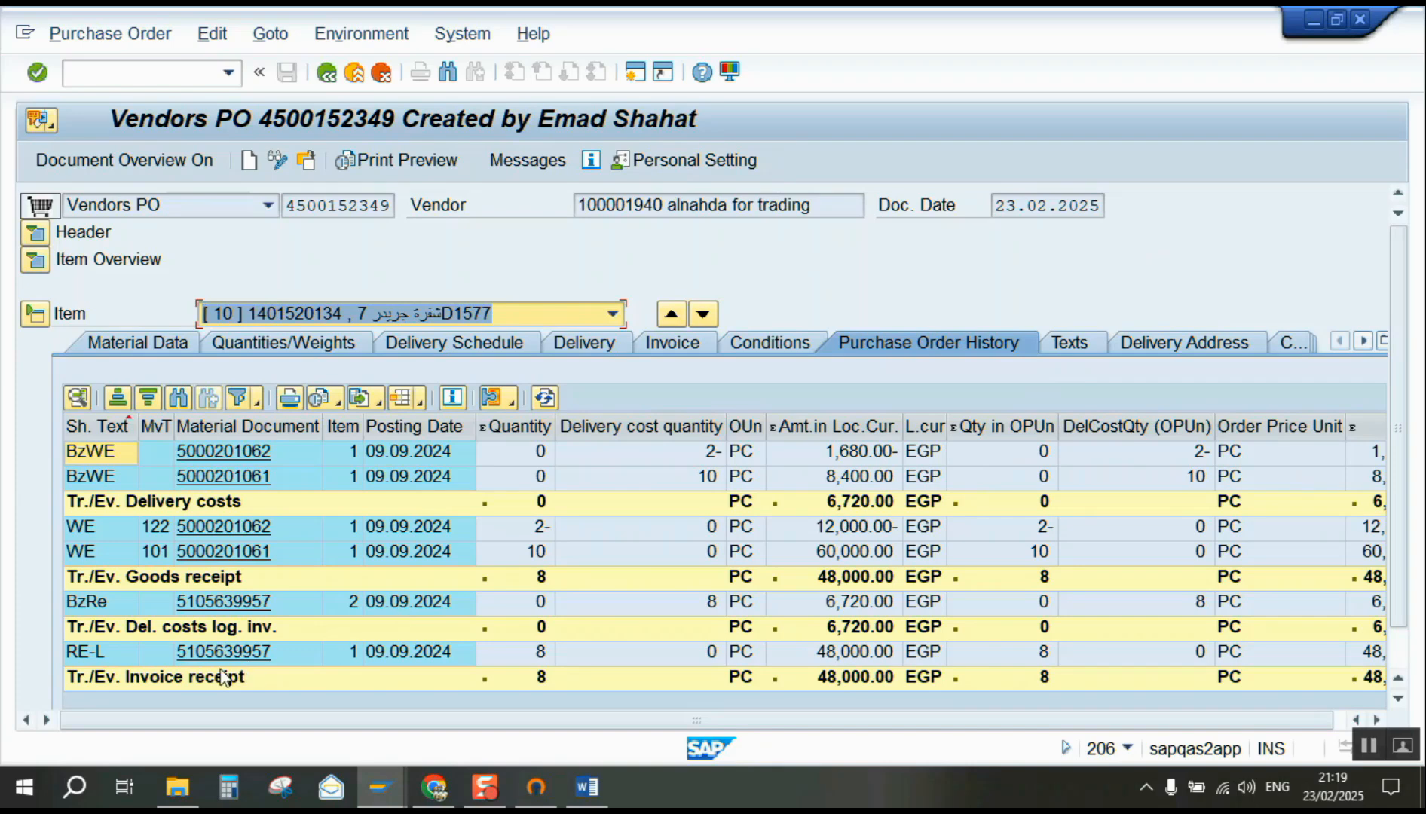
scroll(642, 564, right, 2)
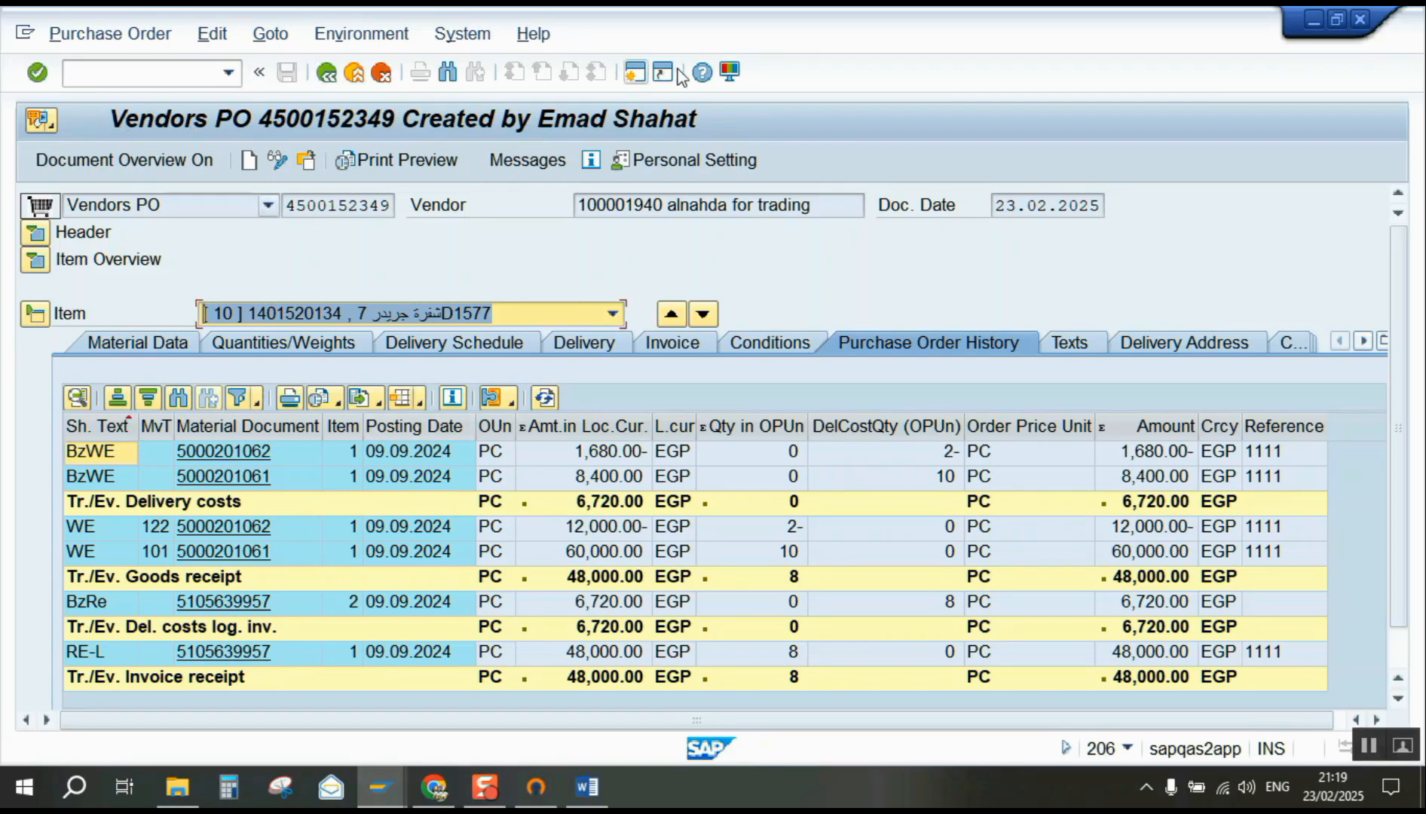
- Open transaction ME21N in a new session
click(645, 83)
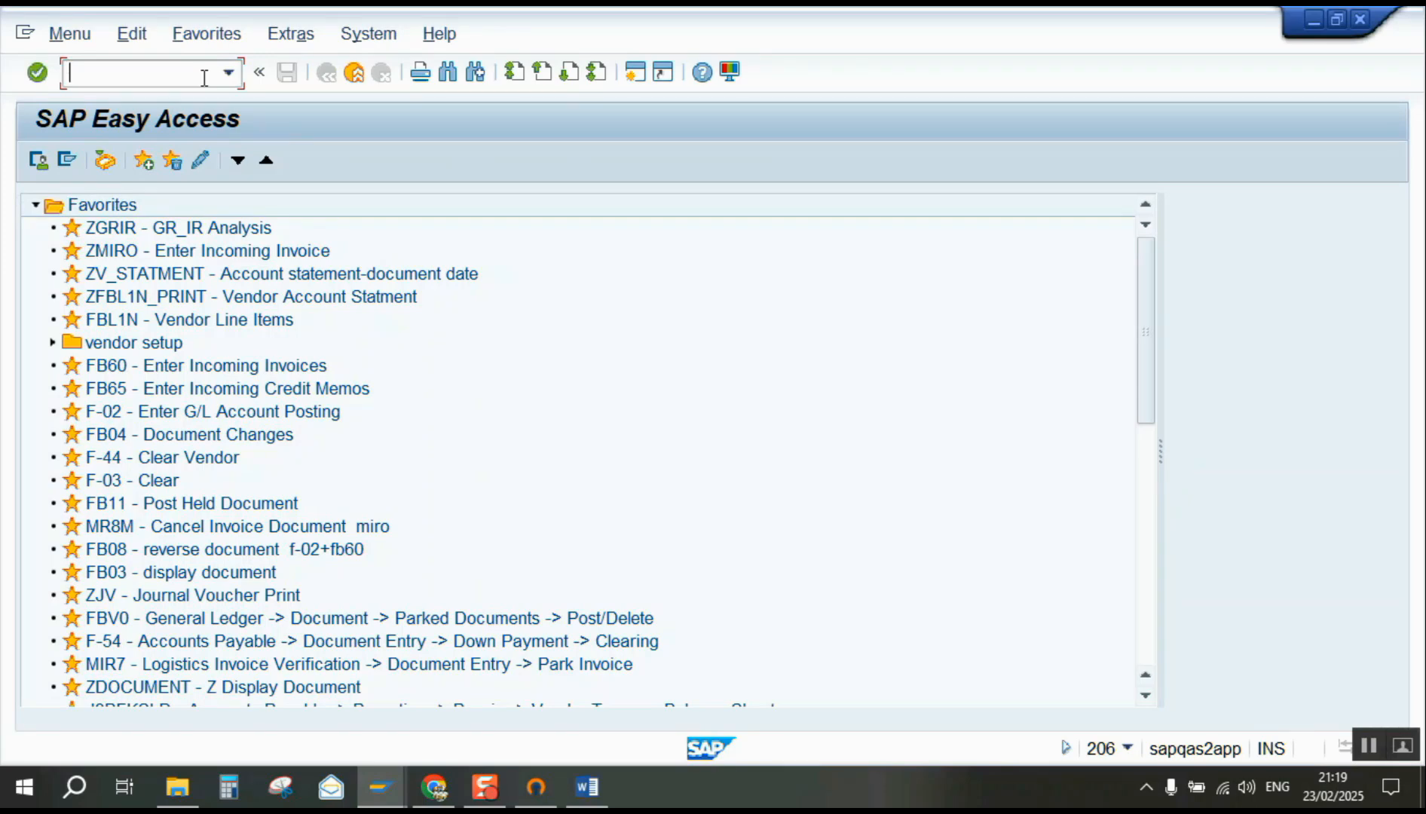
text(ME21N)
key(Return)
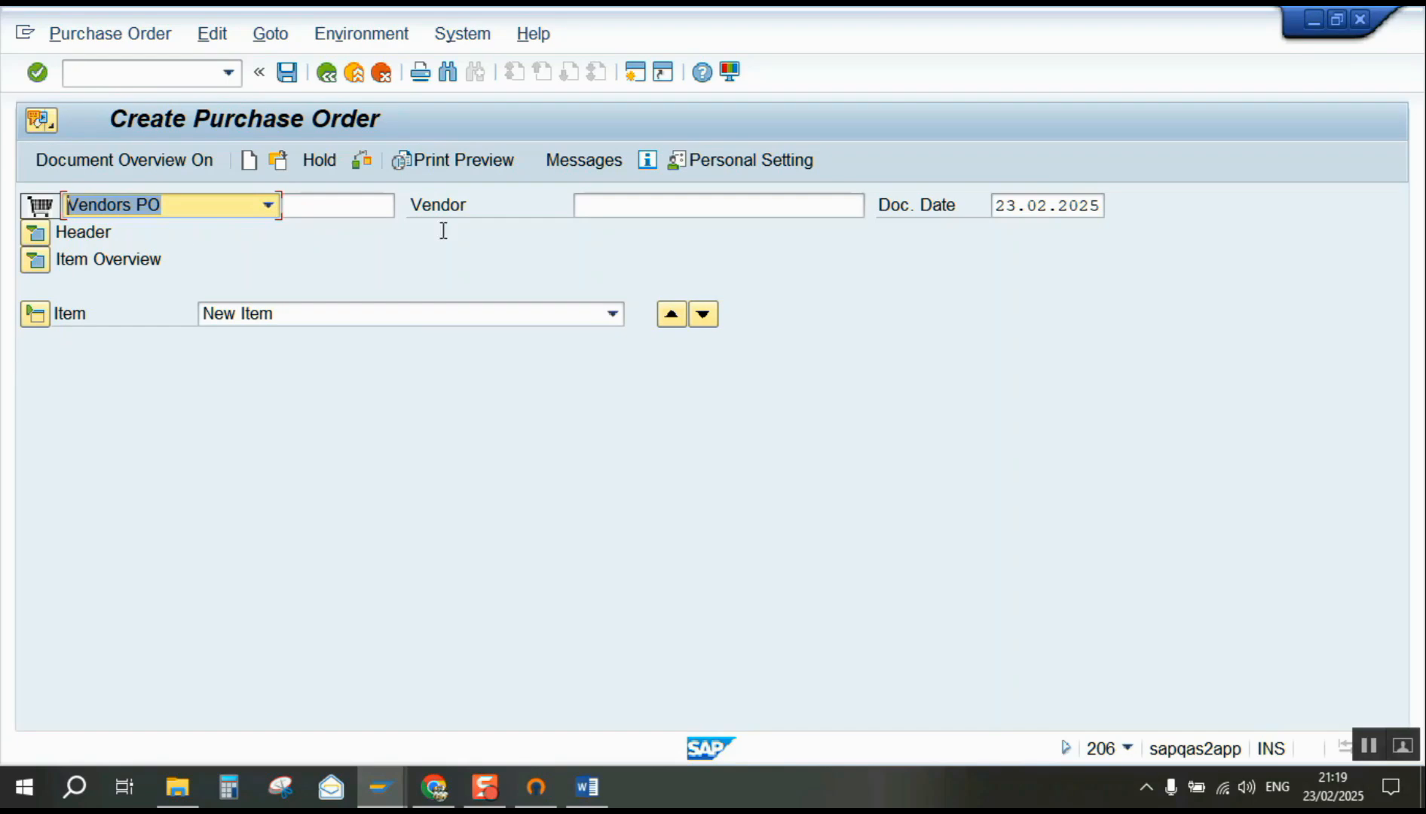
- Select the vendor alnahda for trading for the purchase order and set its purchasing group to 008
click(591, 214)
click(605, 205)
key(Down)
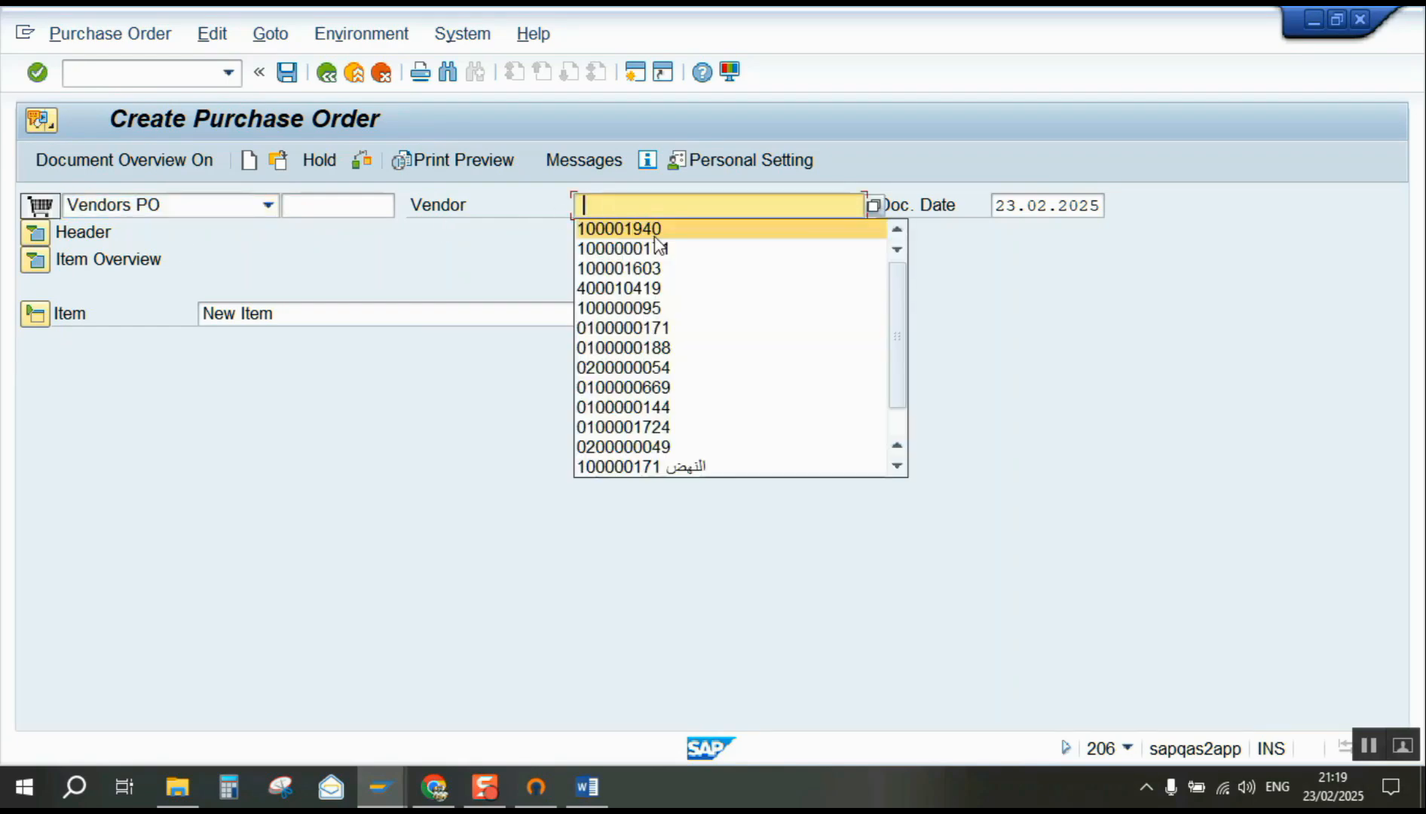
key(Return)
key(Return)
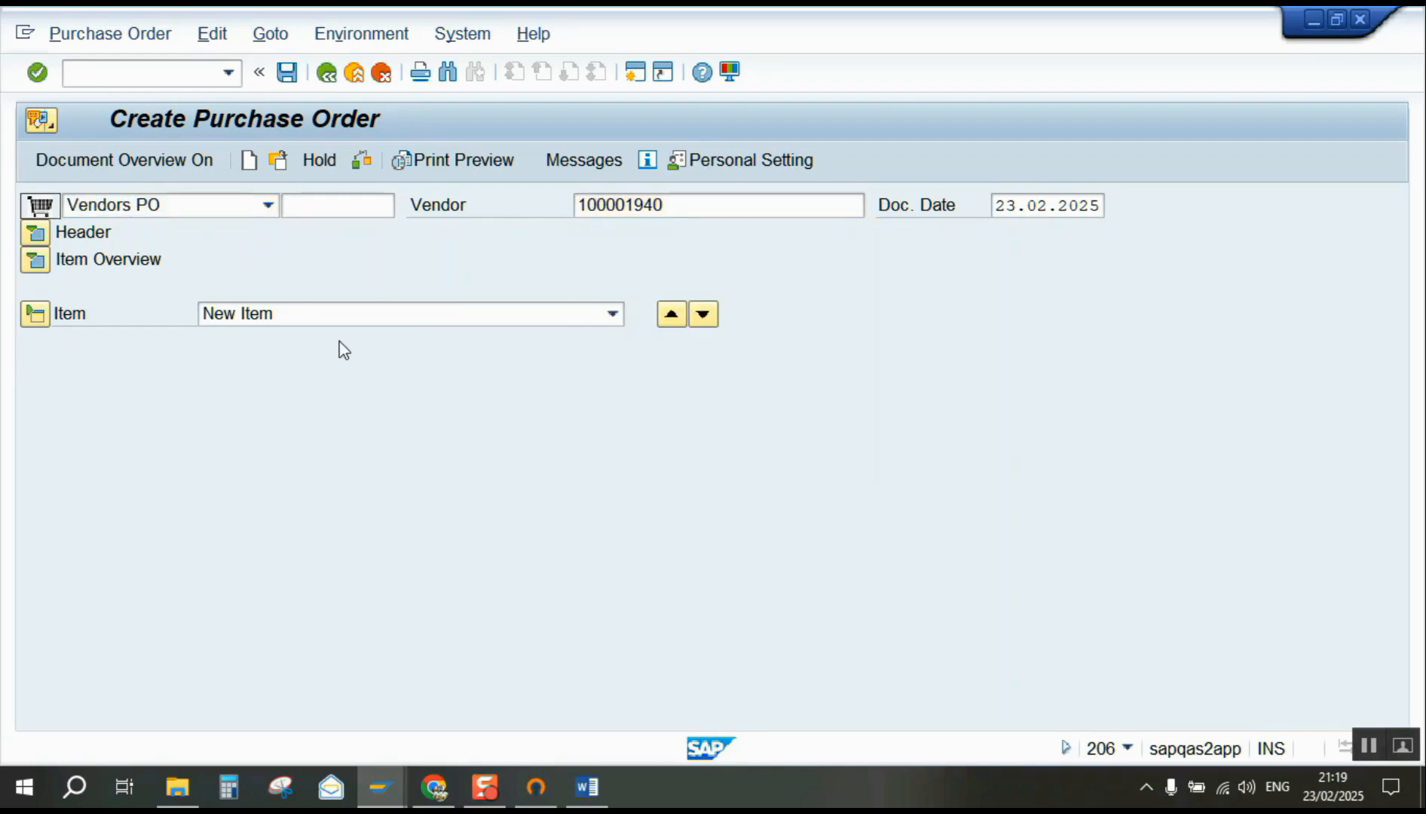
click(248, 314)
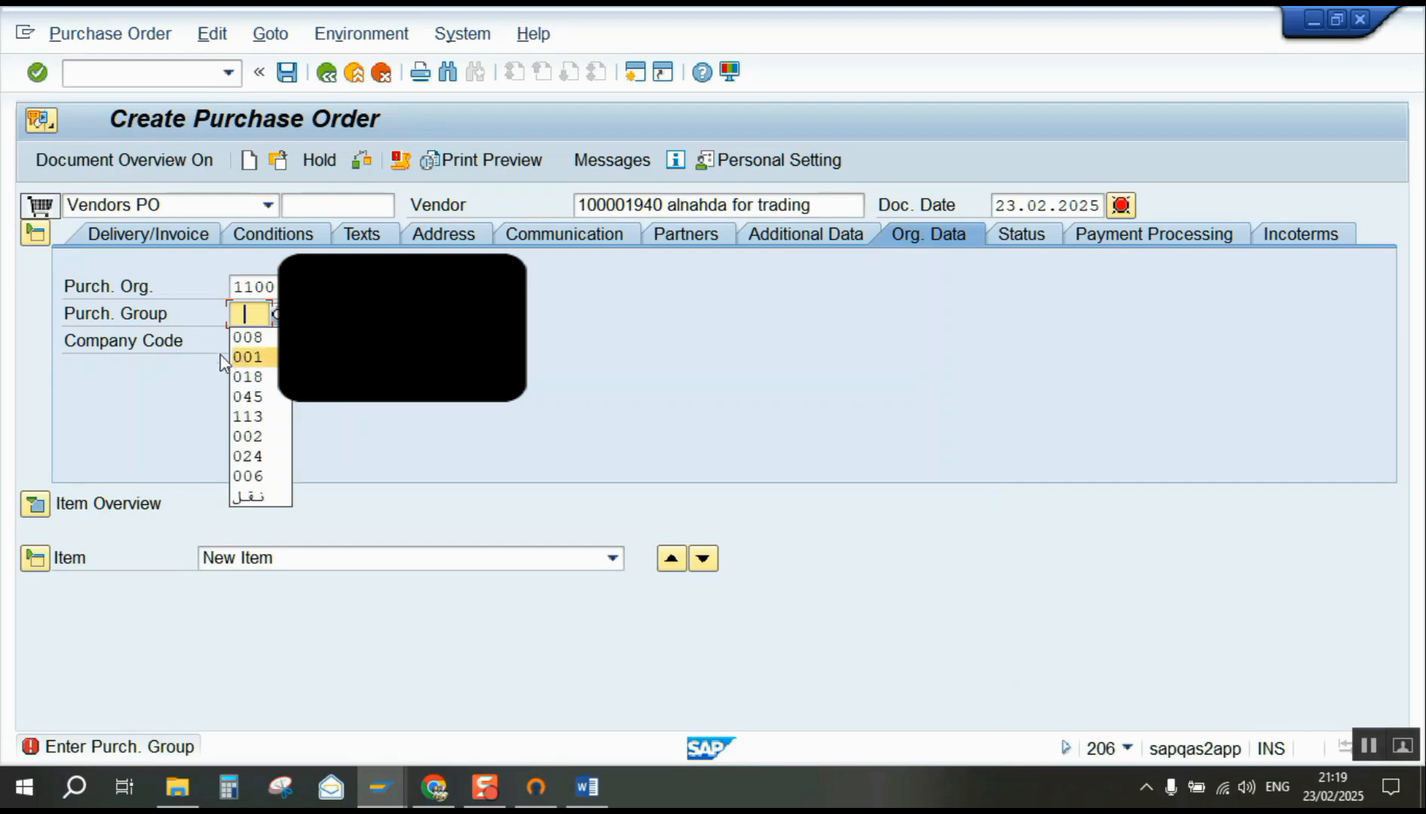
click(248, 337)
key(Return)
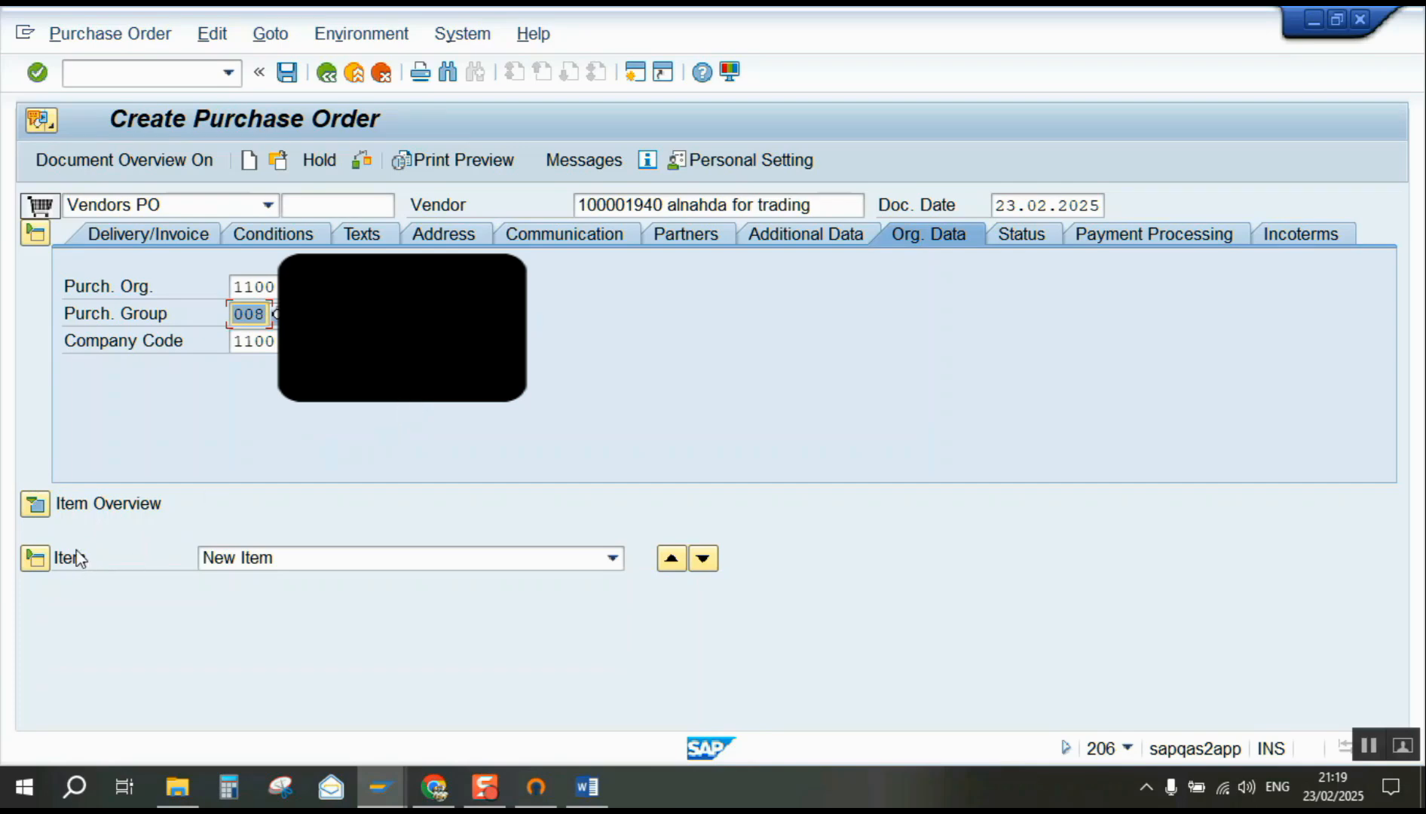
click(35, 503)
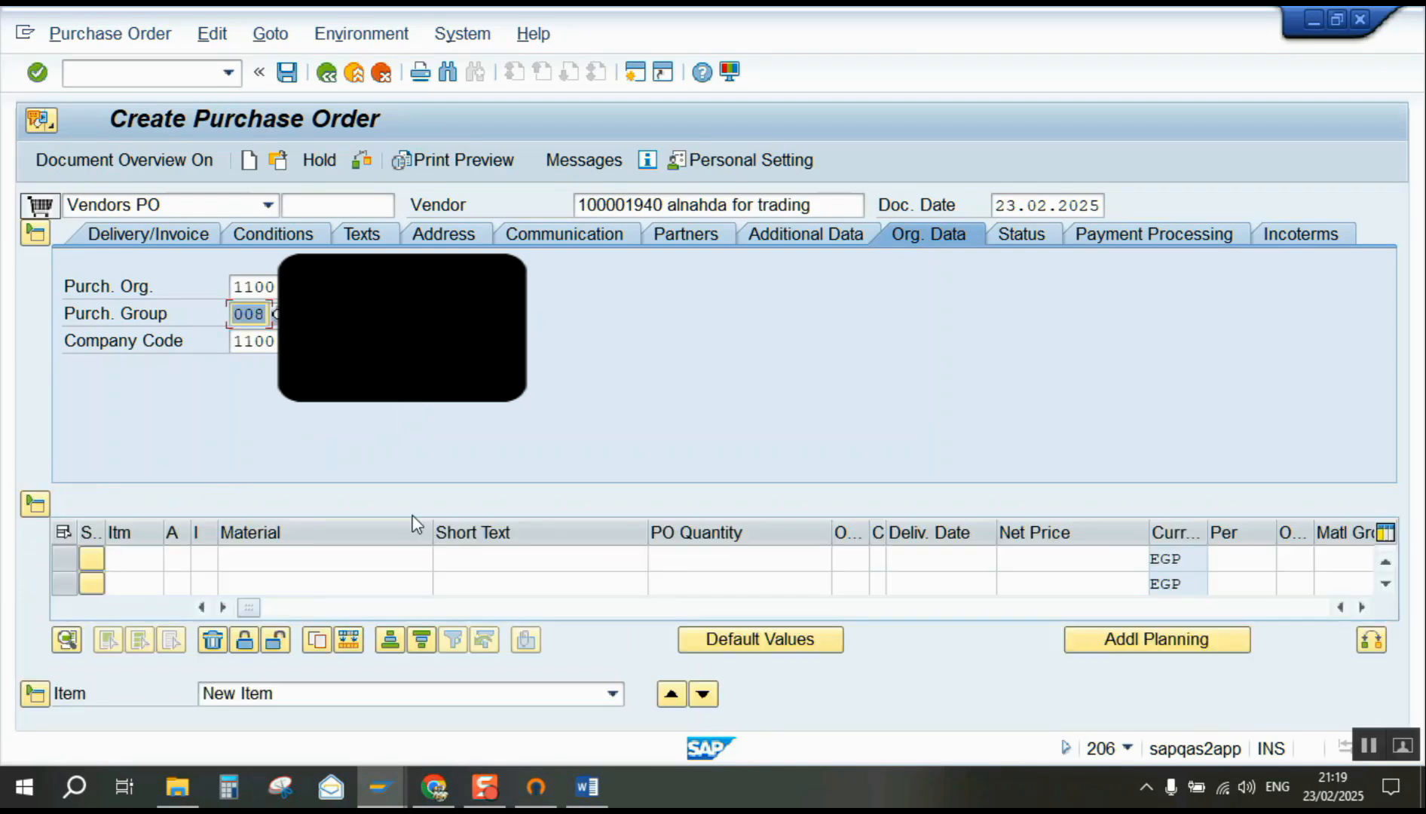
click(339, 558)
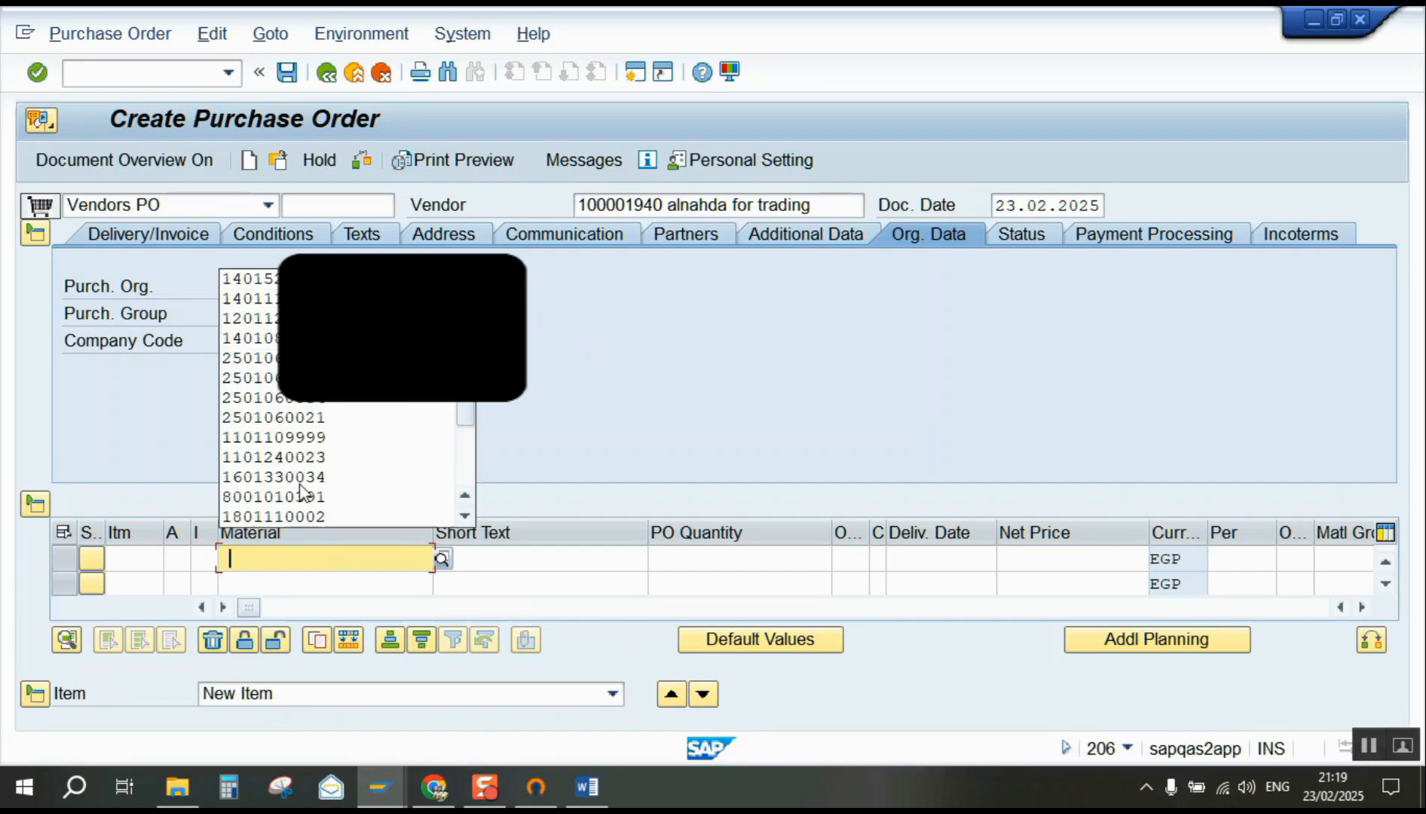
click(302, 280)
click(697, 558)
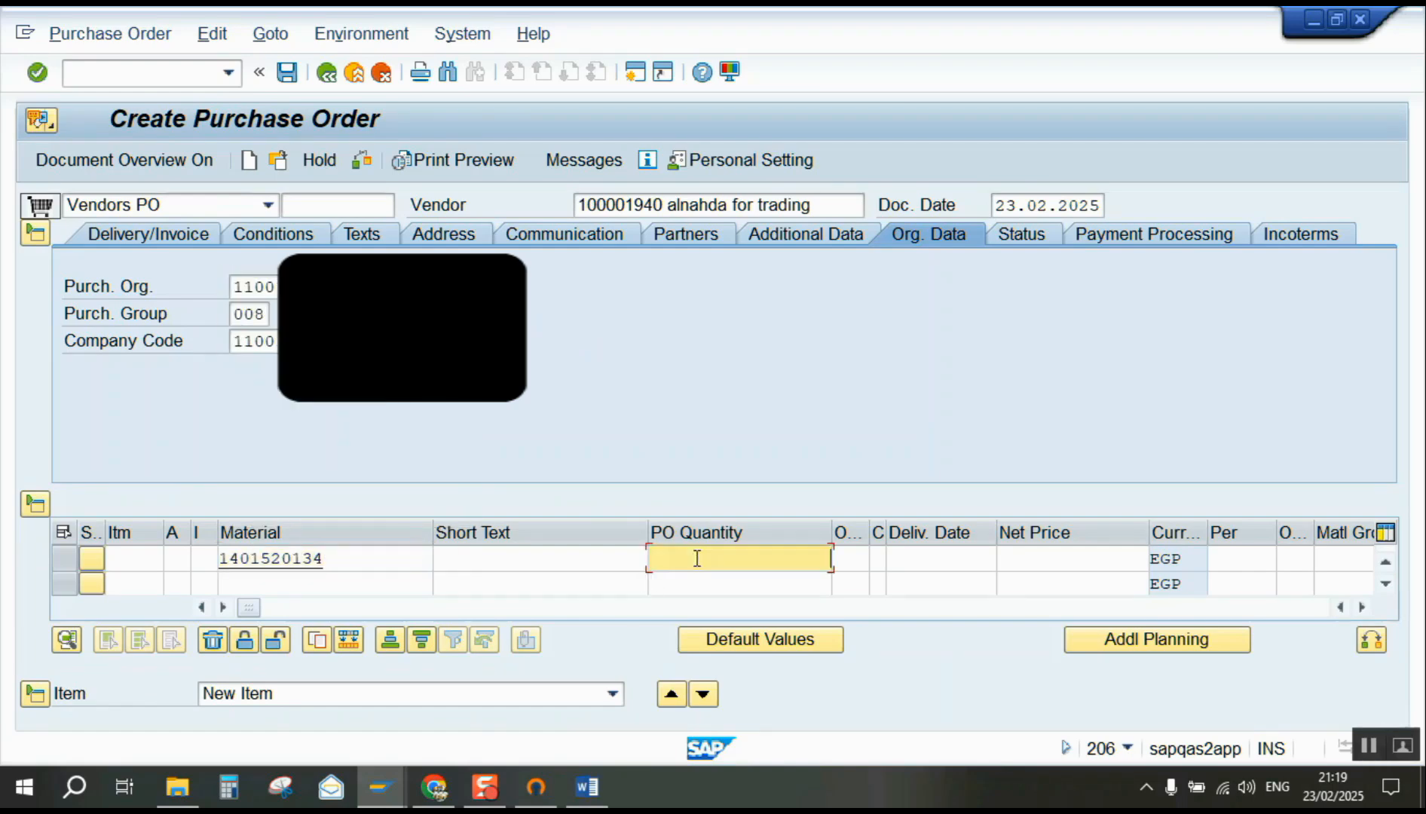
text(3)
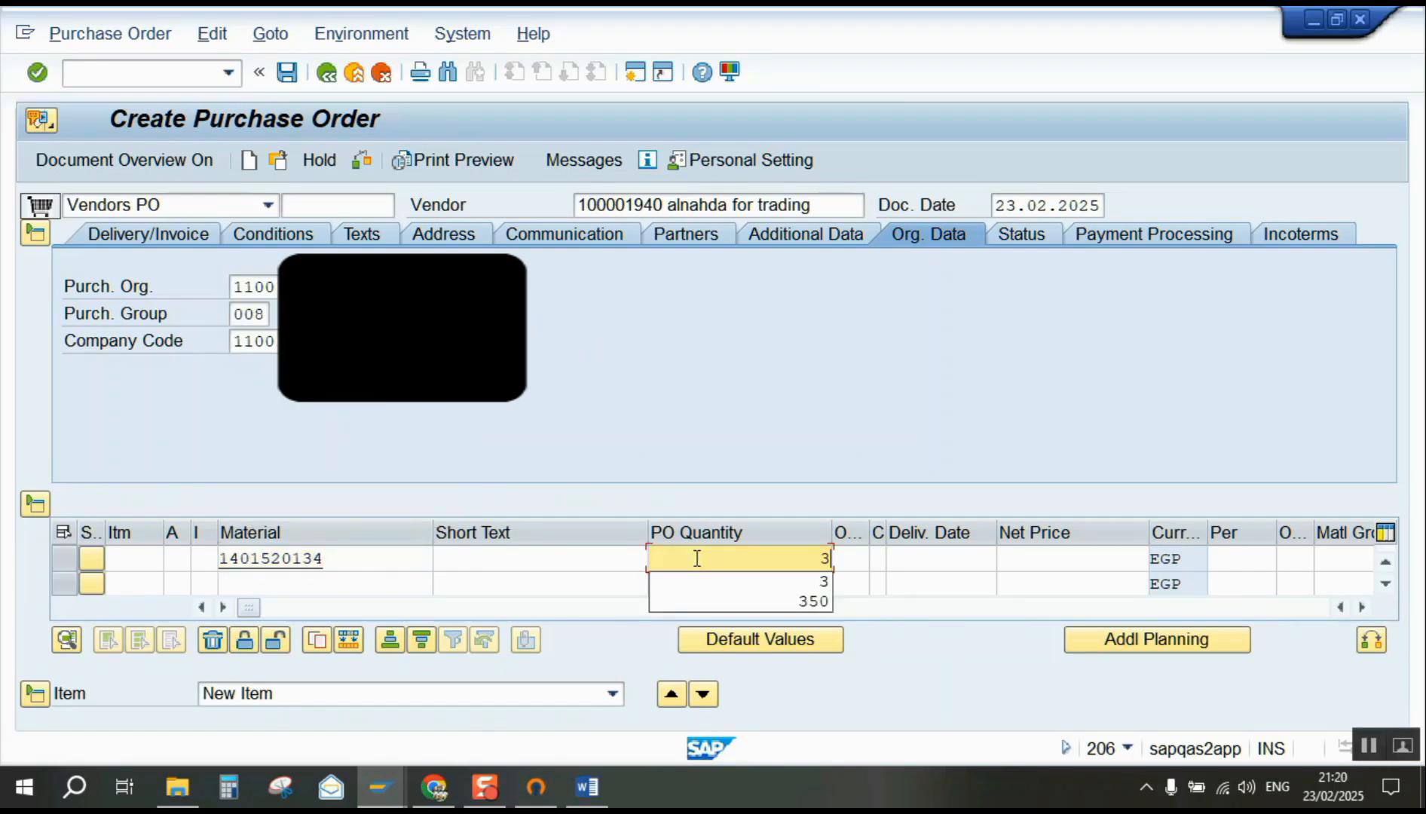
click(848, 560)
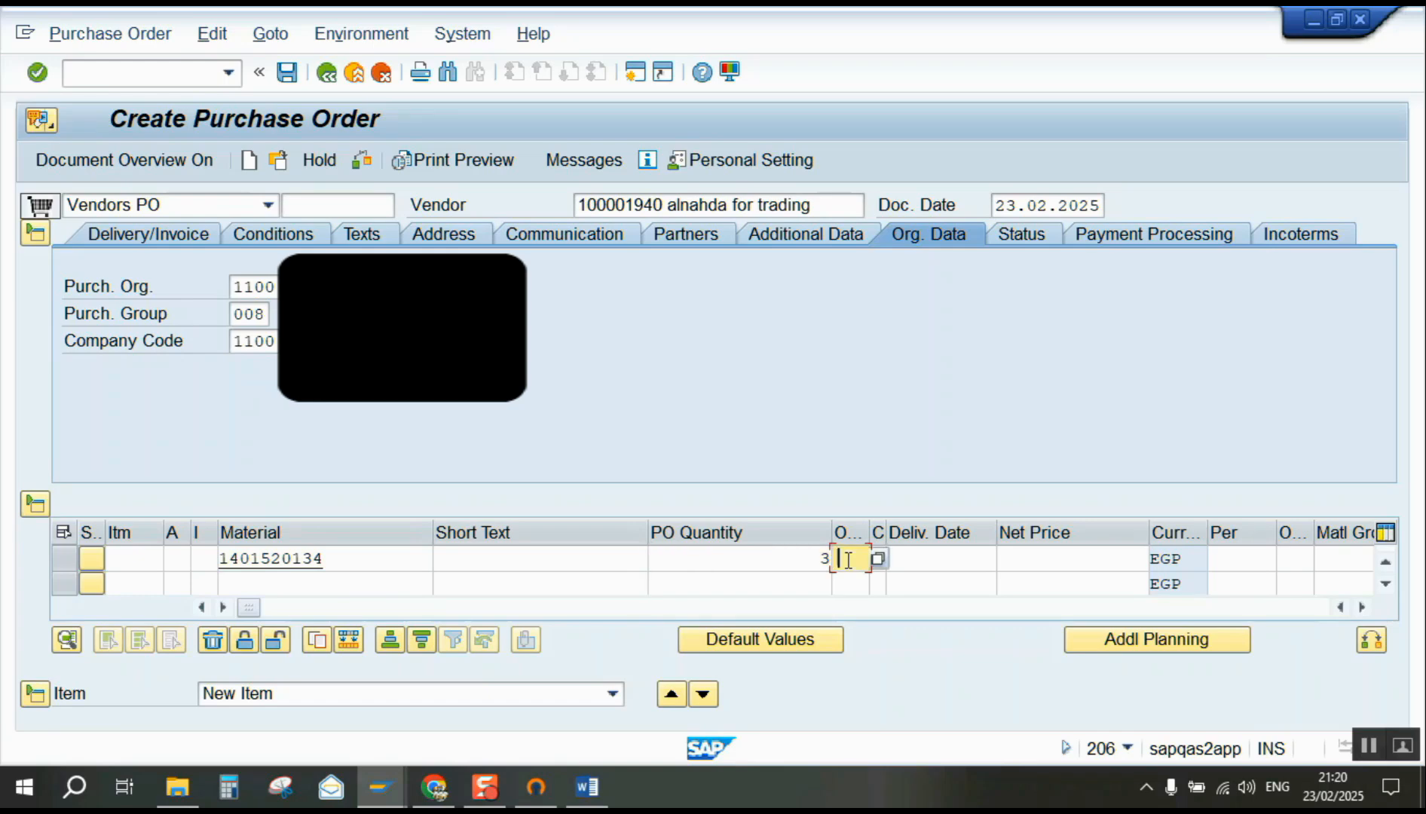
click(876, 581)
click(1054, 552)
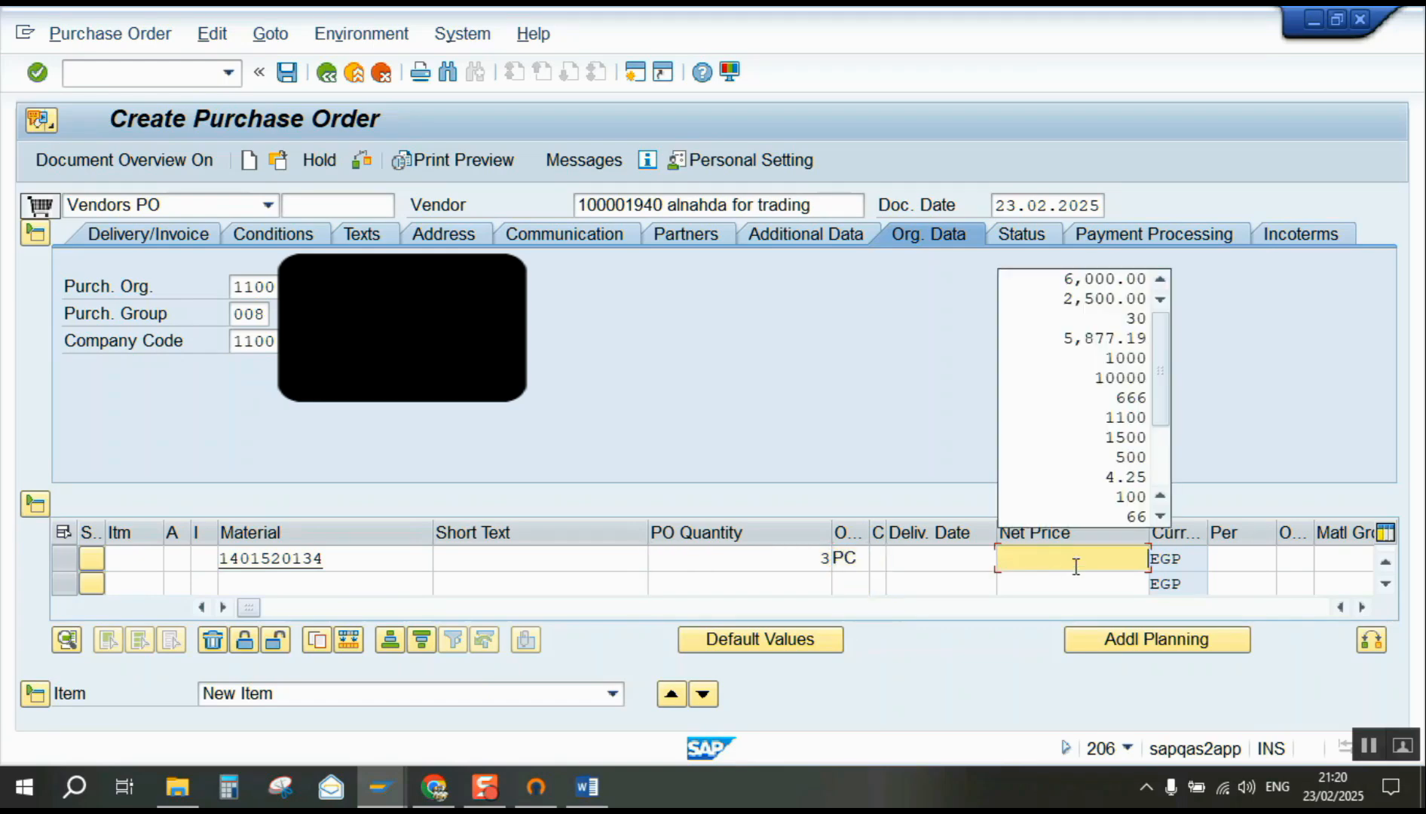
click(1115, 292)
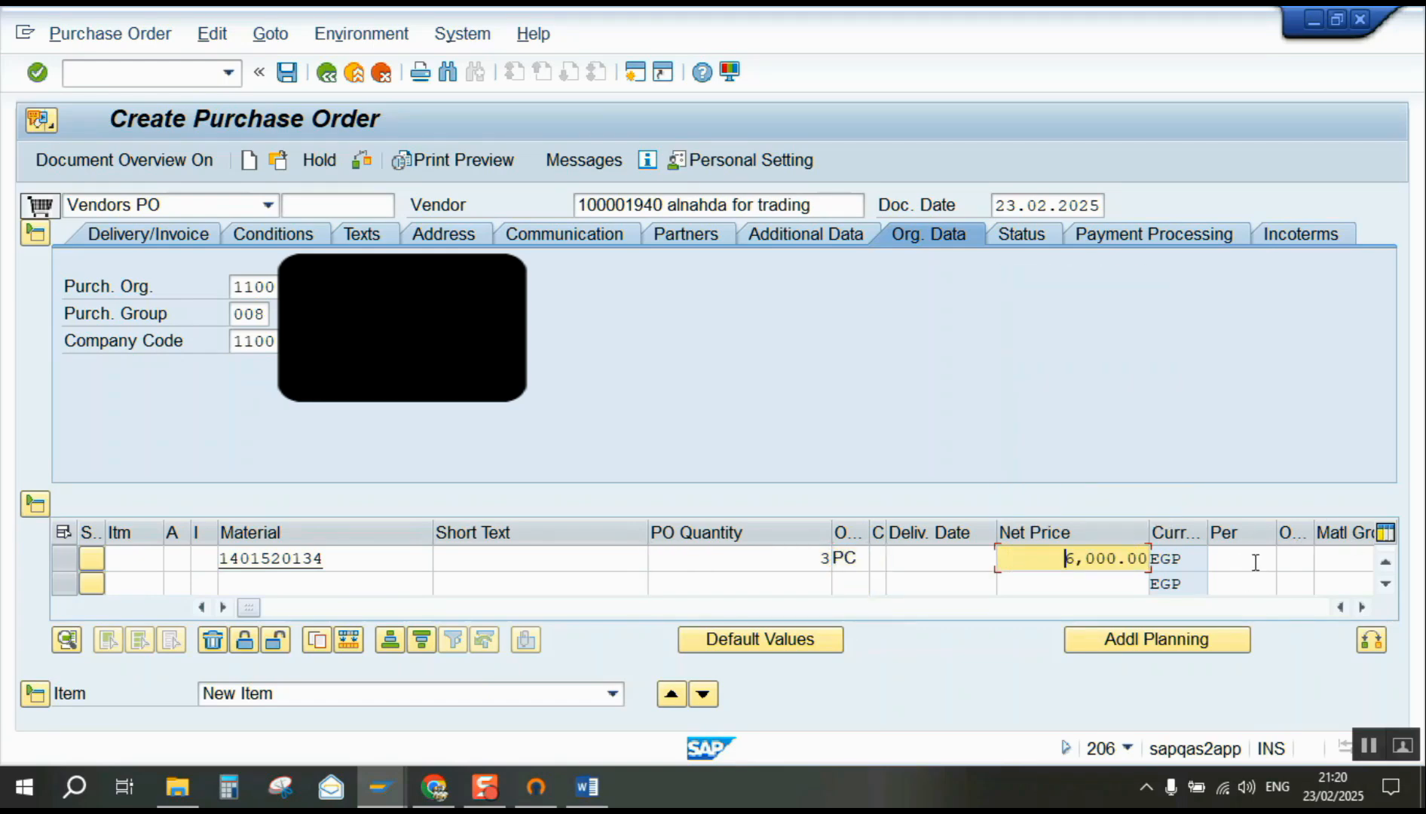
- Complete the item with its material group, storage location and requisitioner, and mark it as a returns item
click(1341, 559)
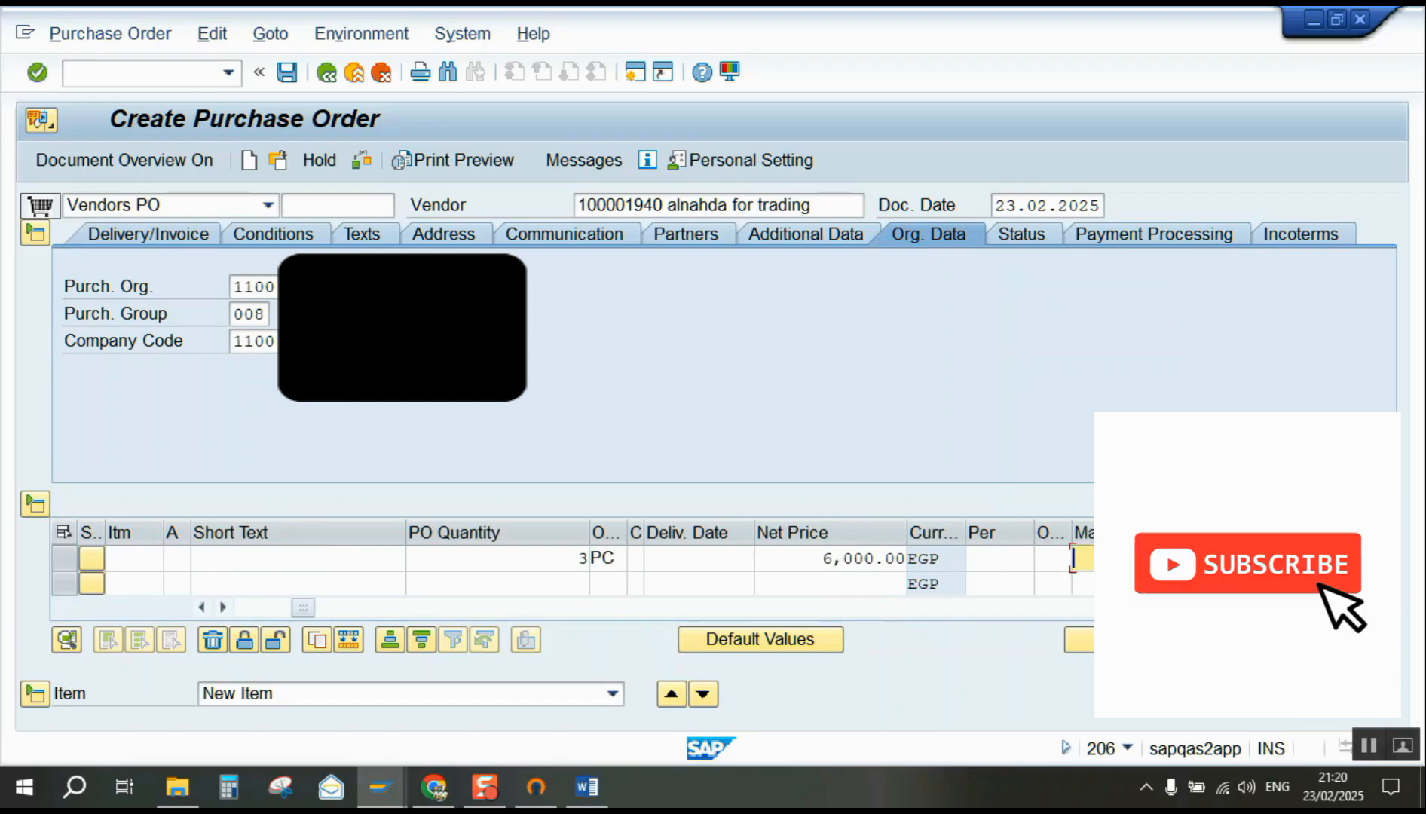
click(1083, 581)
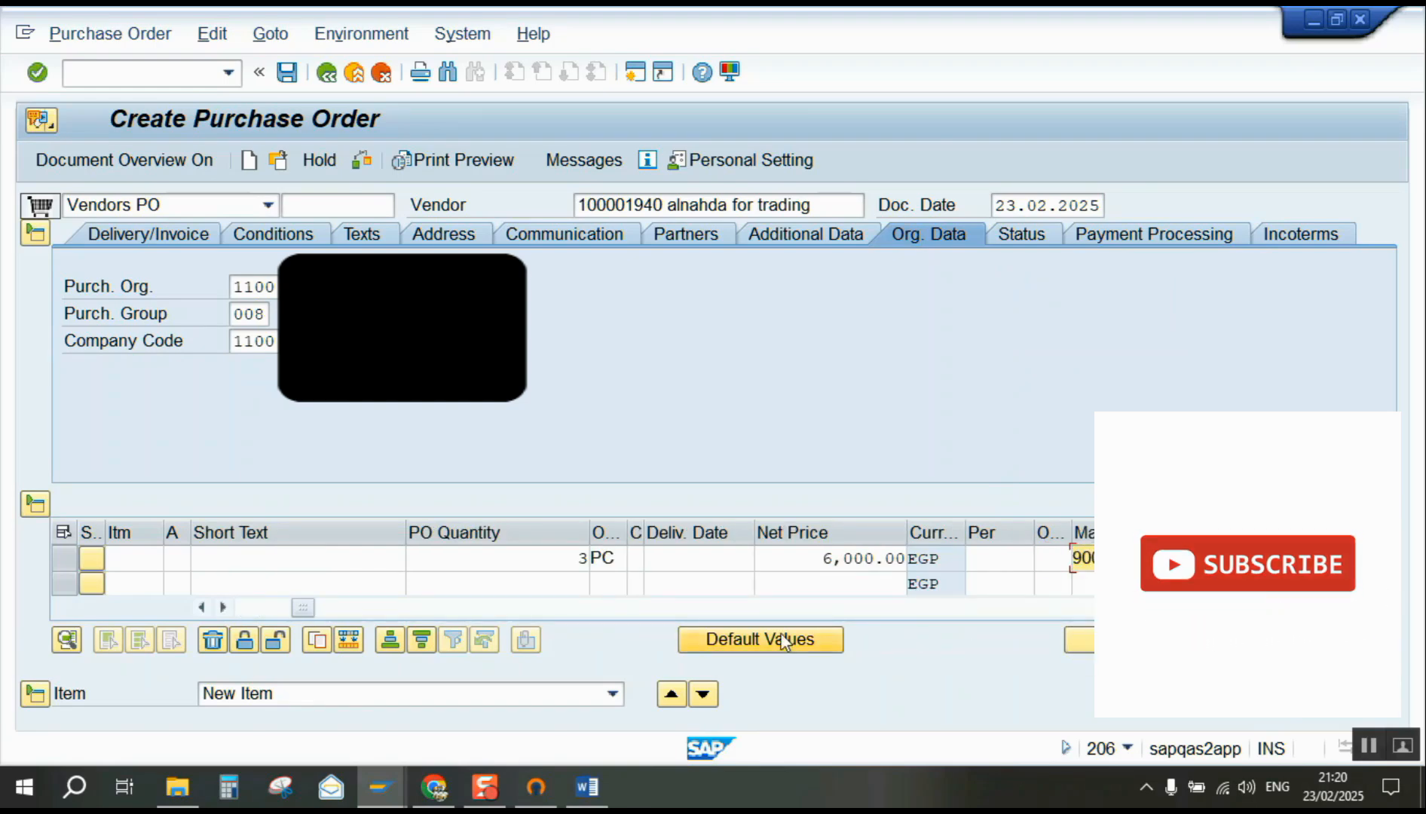
drag(302, 605, 388, 608)
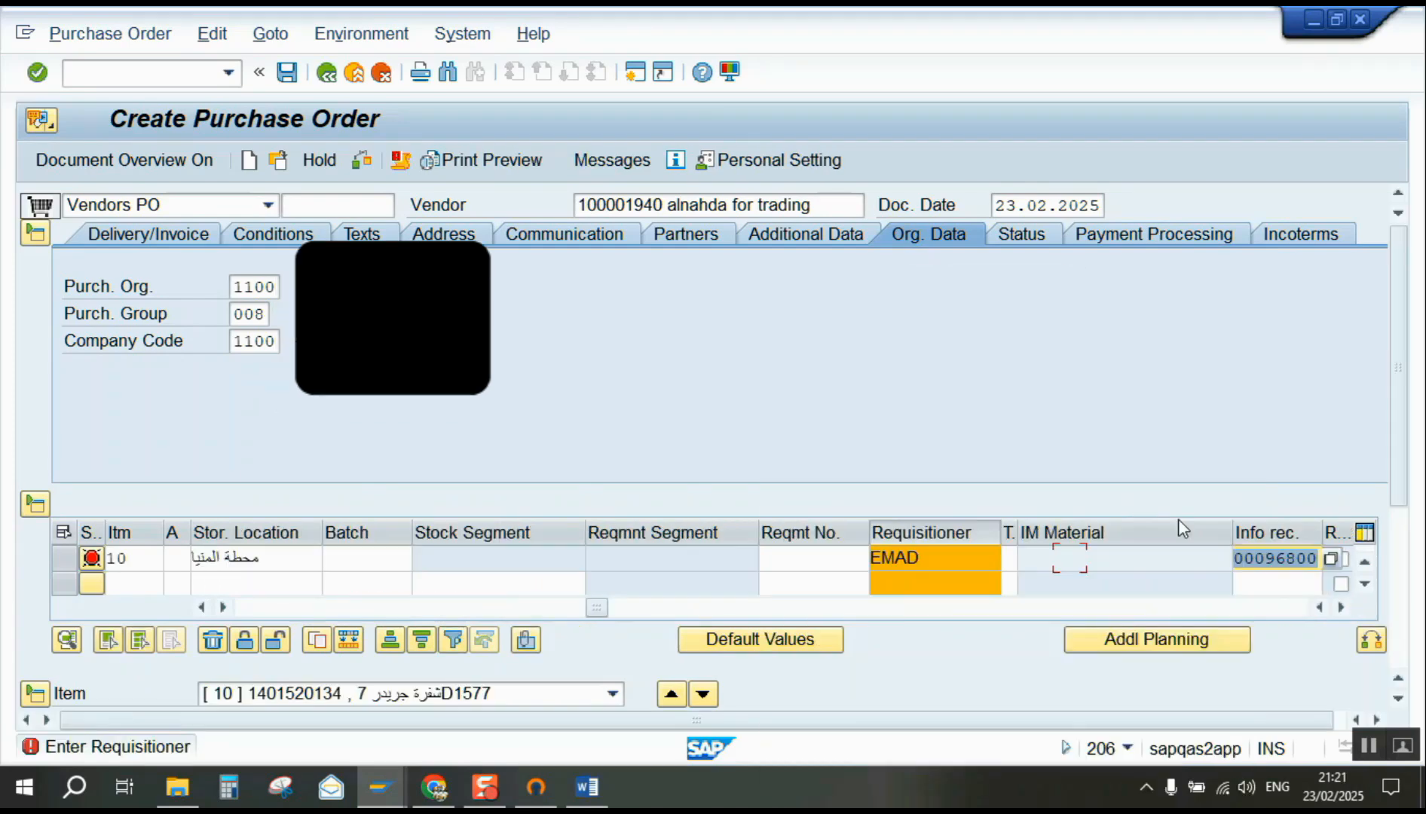
key(Tab)
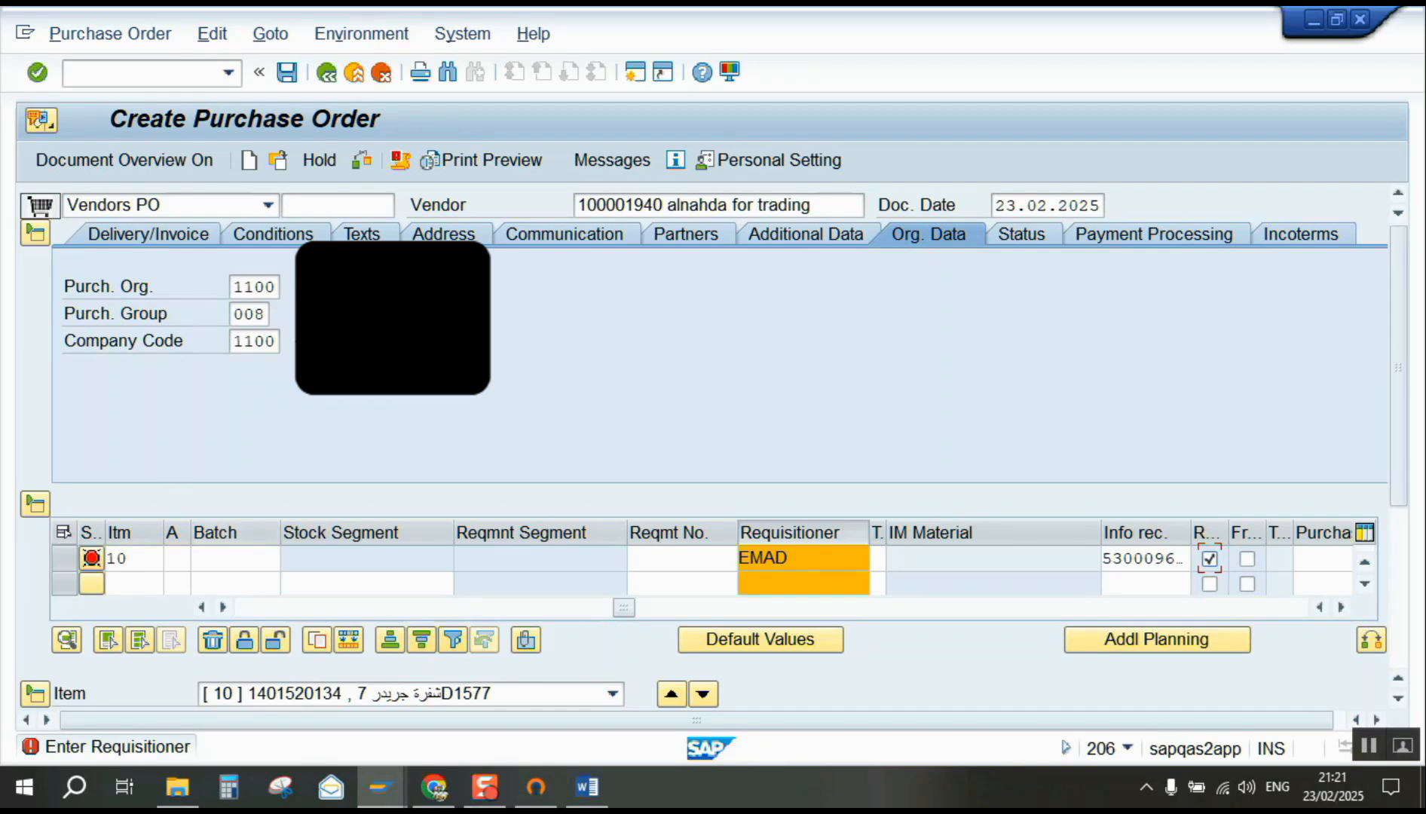
- Check the item's quantities, delivery schedule and delivery details, and save the returns purchase order
click(35, 315)
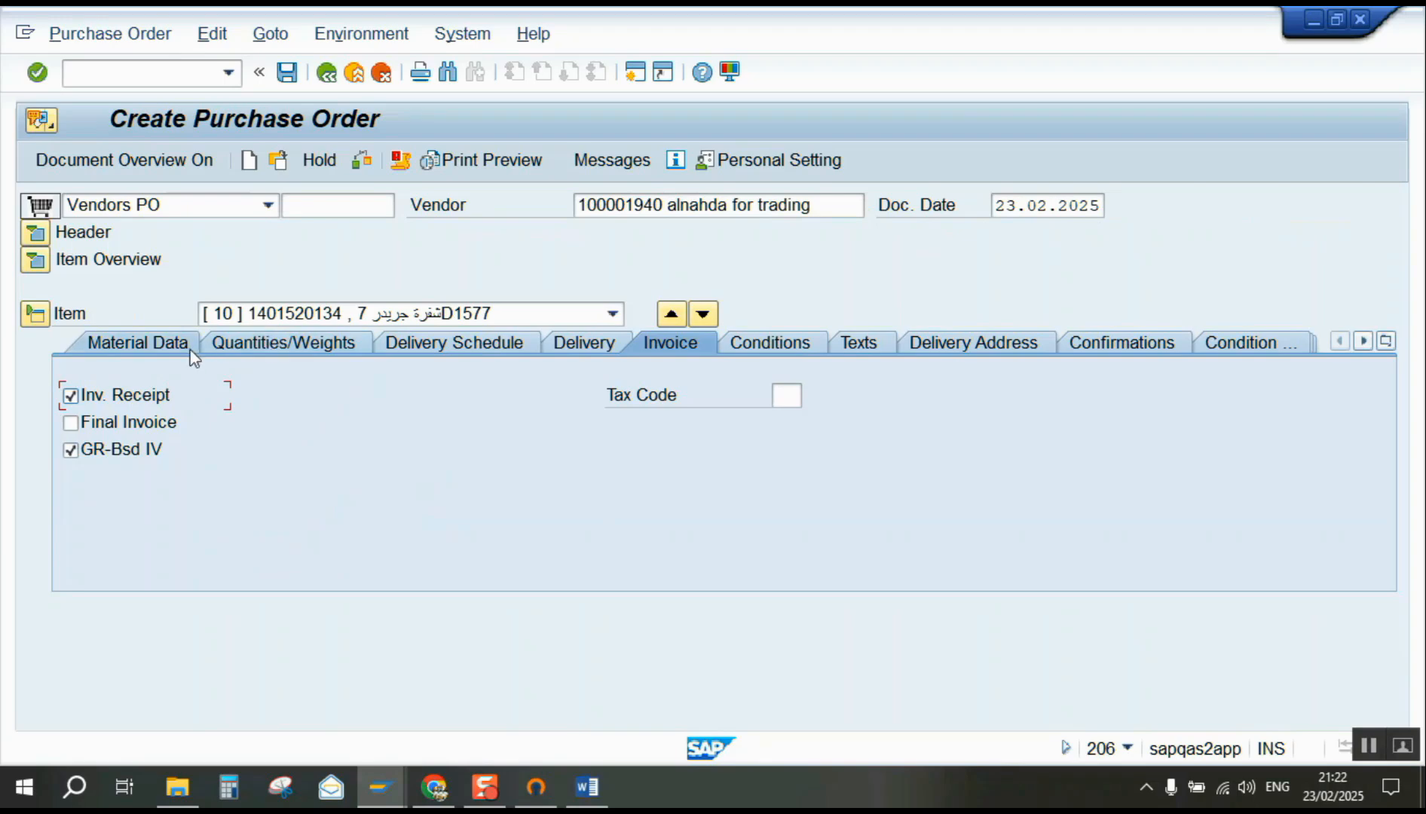
click(294, 348)
click(462, 336)
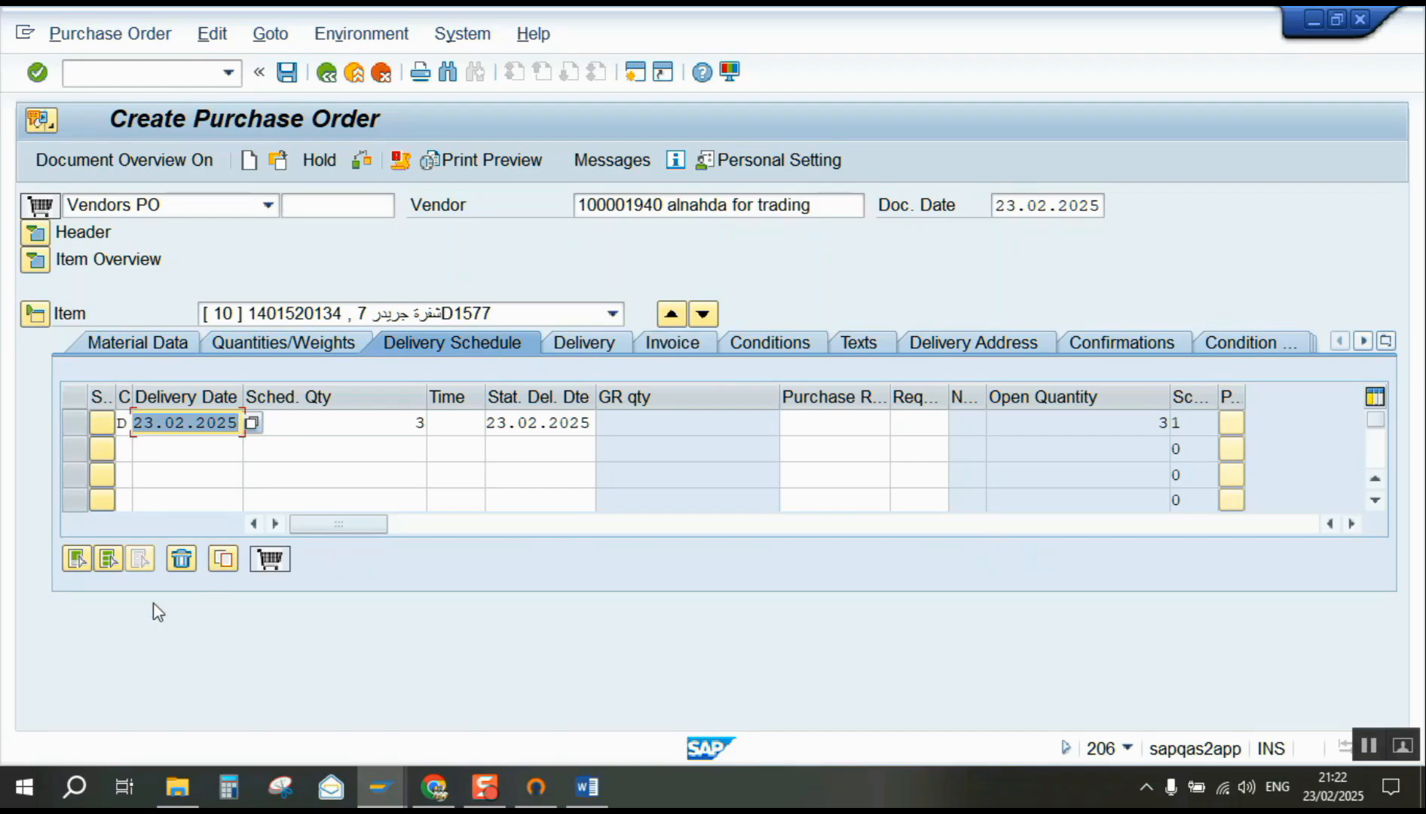
click(582, 343)
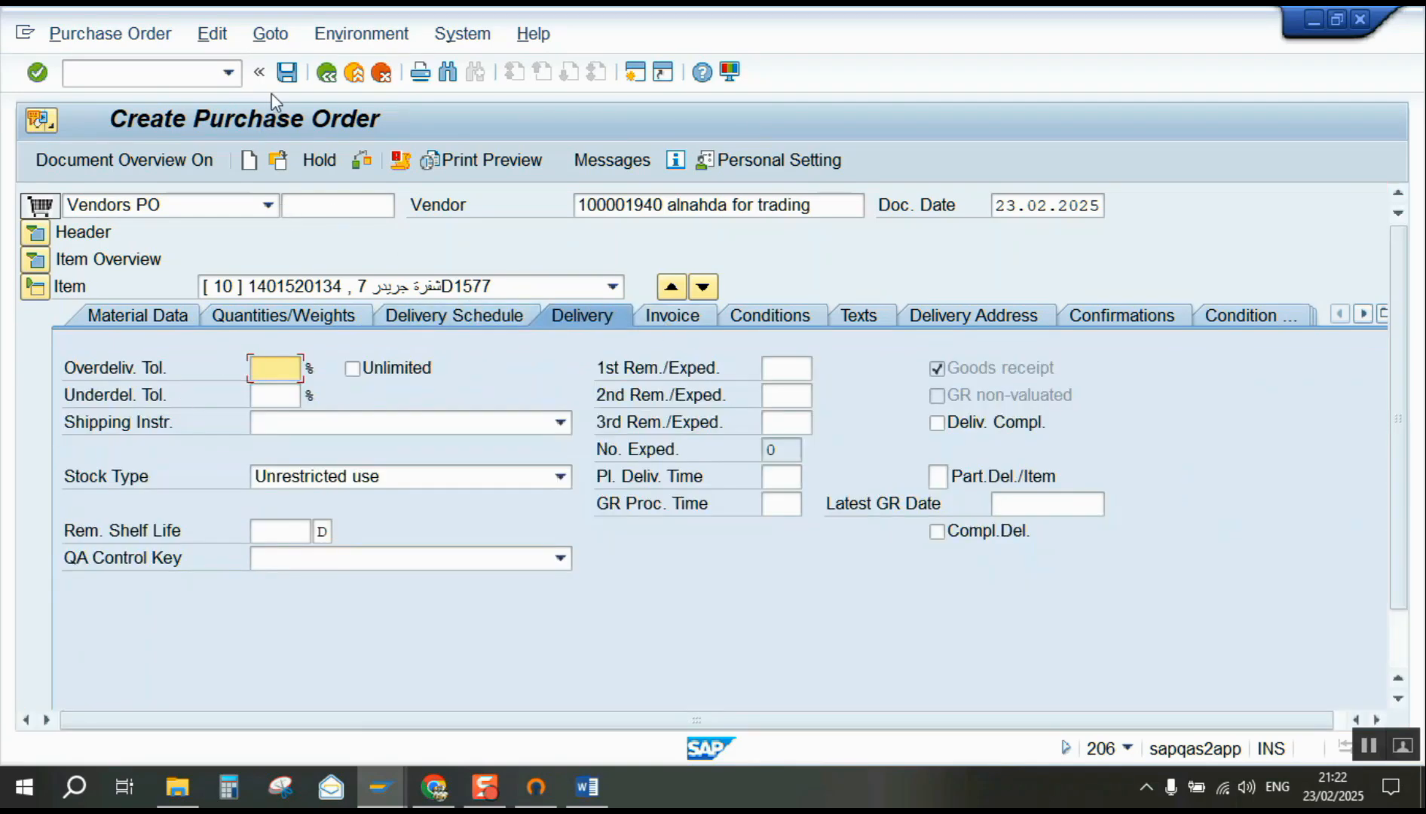
click(286, 78)
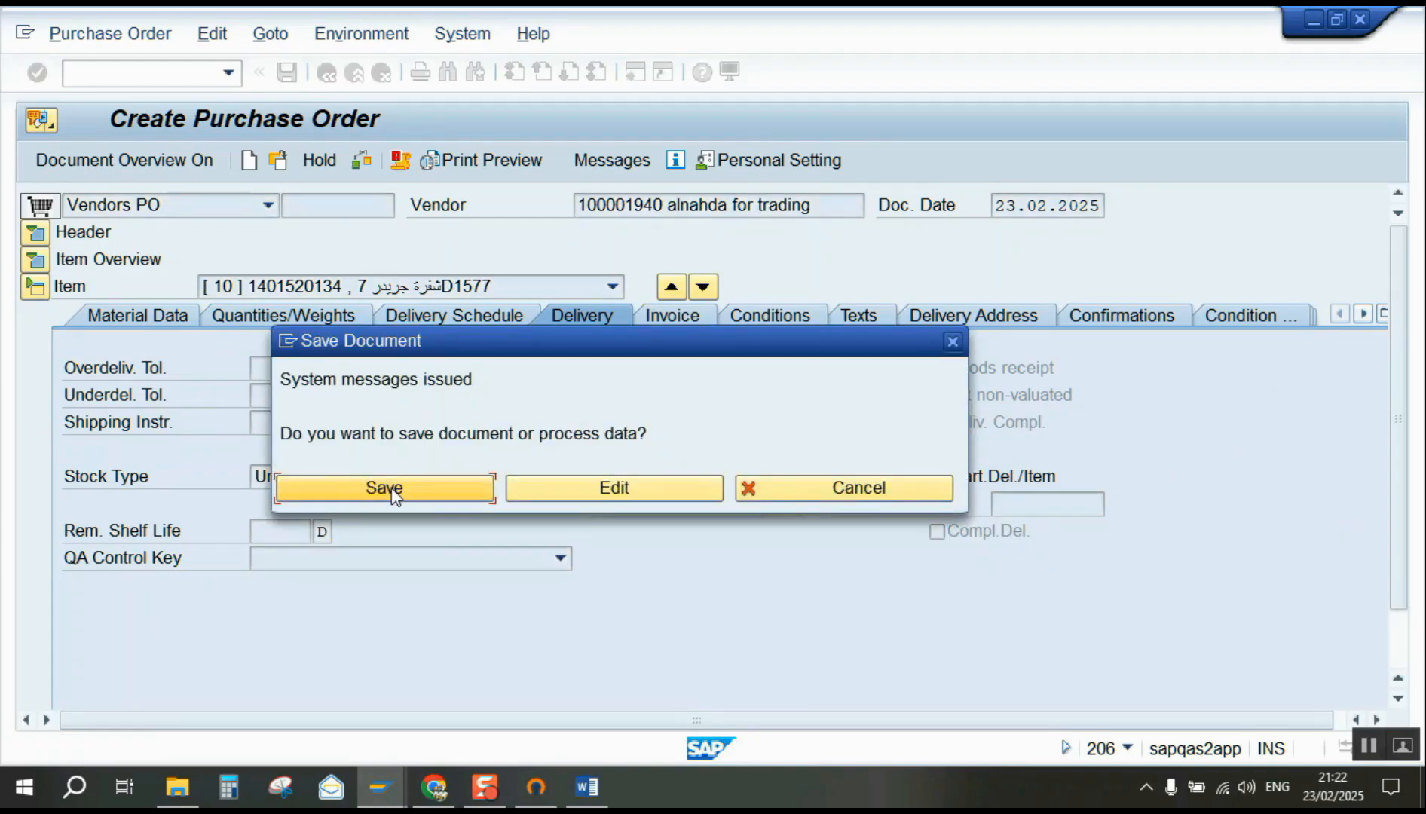
click(384, 487)
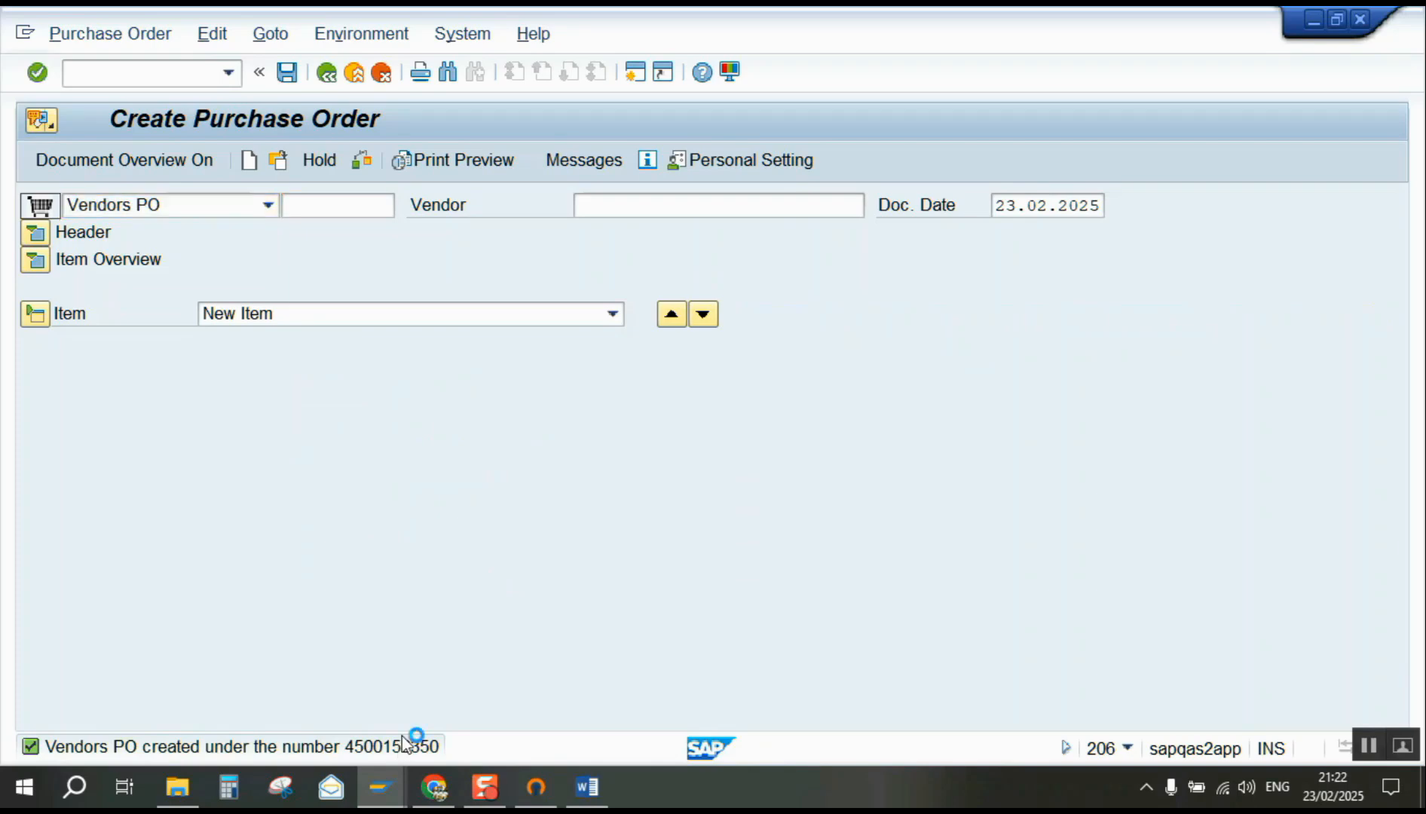
- Copy the new purchase order's number from the creation message and open transaction MIGO
double_click(407, 744)
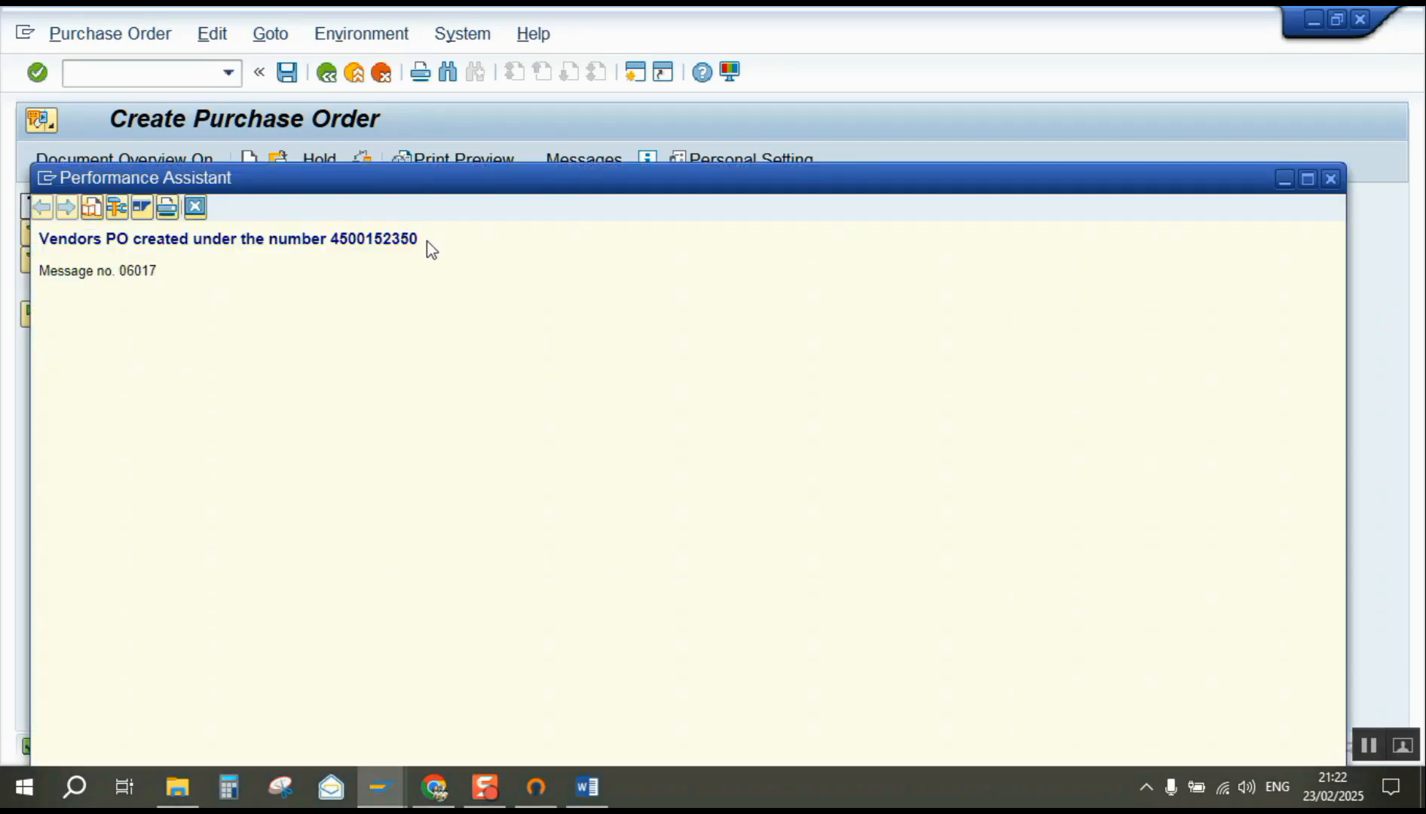
drag(409, 238, 349, 240)
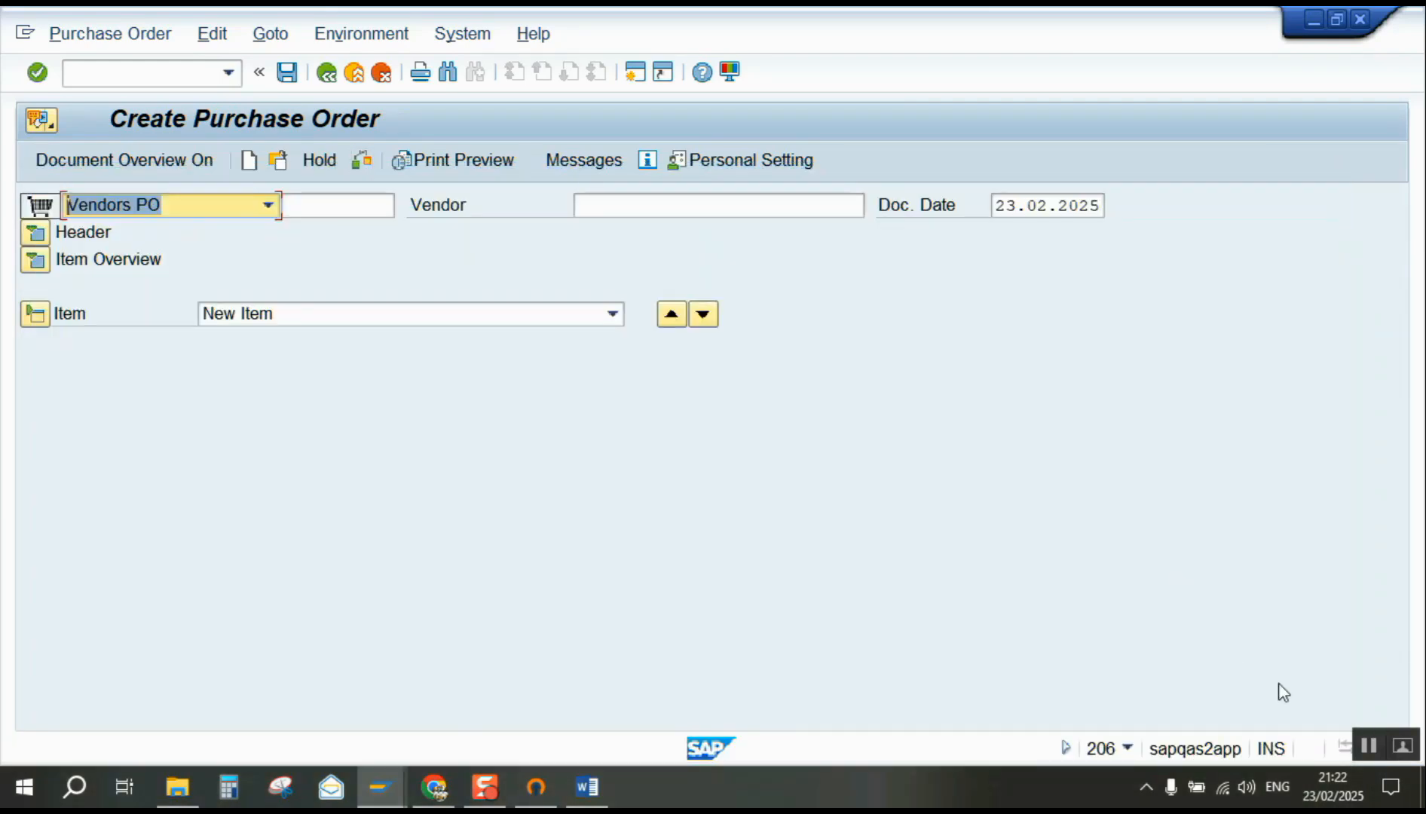
click(326, 73)
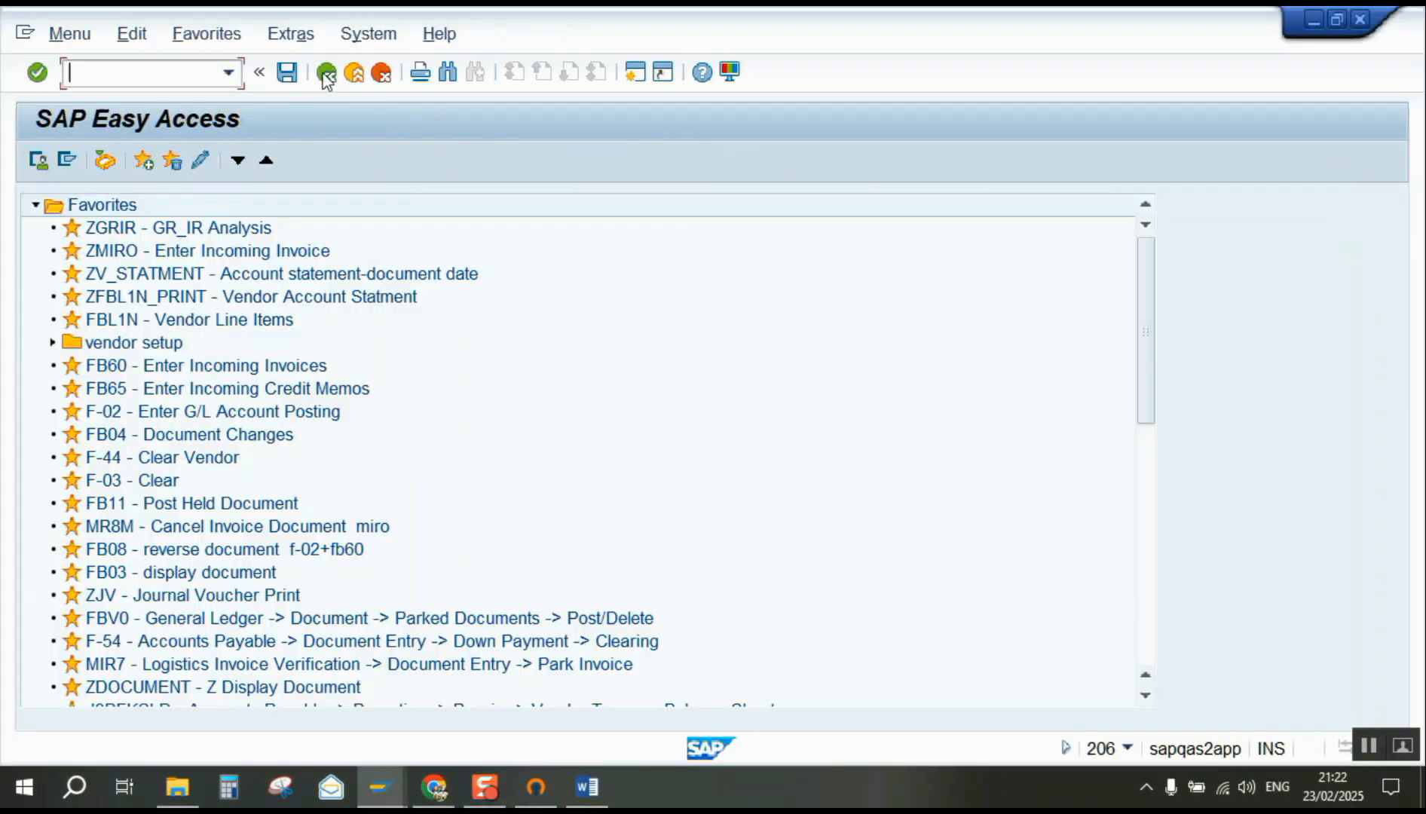
text(MIGO)
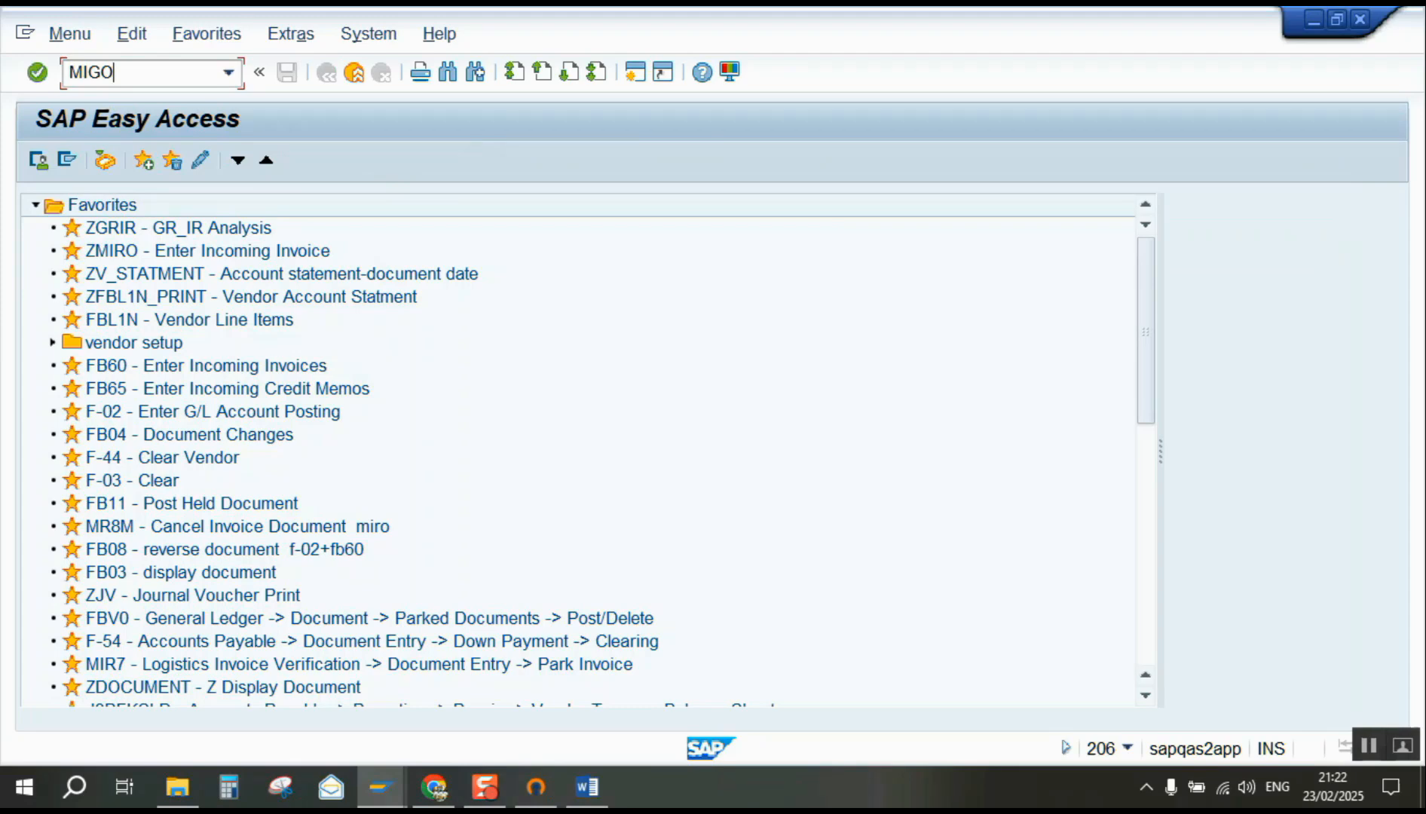
key(Return)
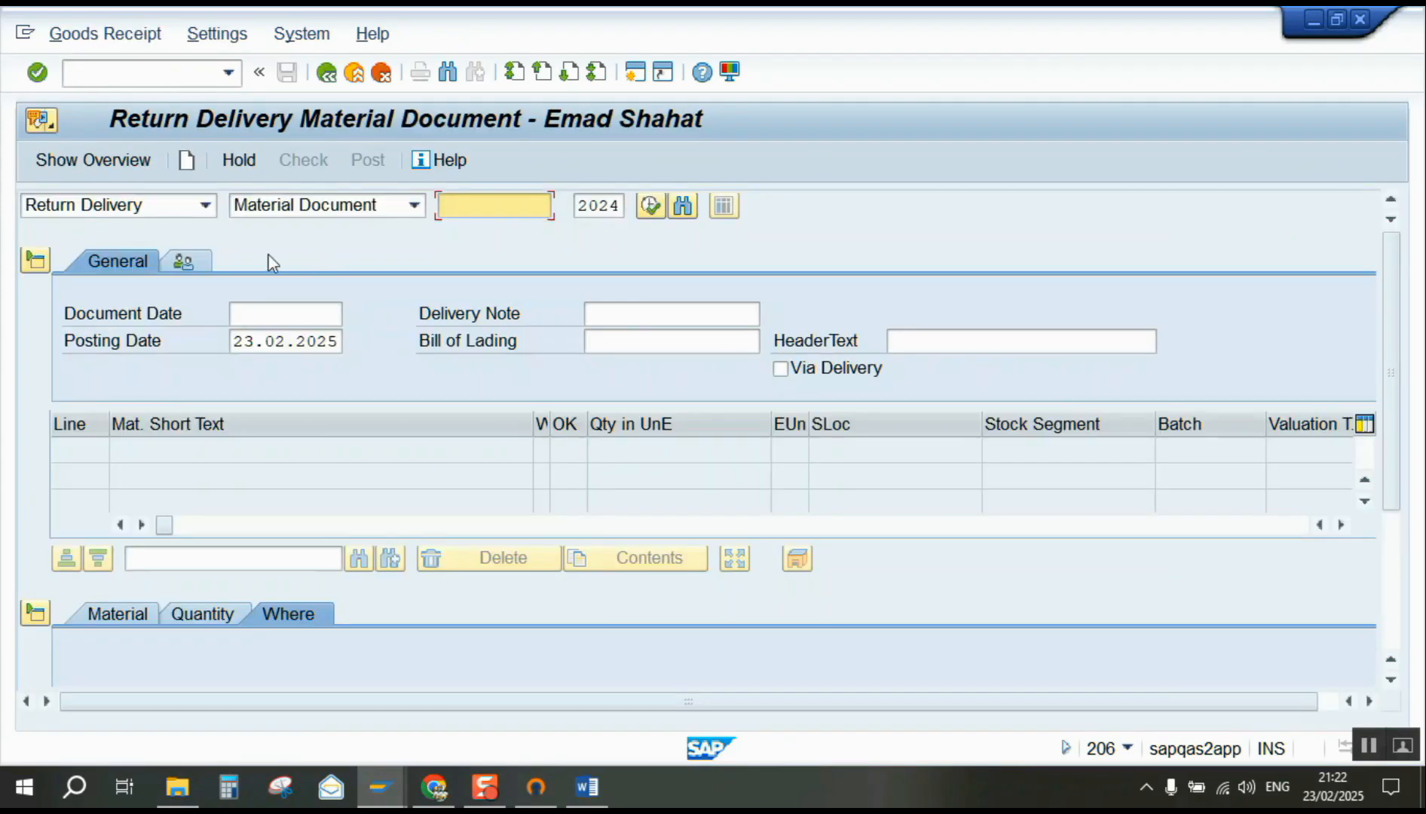
- Load the copied purchase order as a Goods Receipt against Purchase Order and mark its item as OK
click(140, 205)
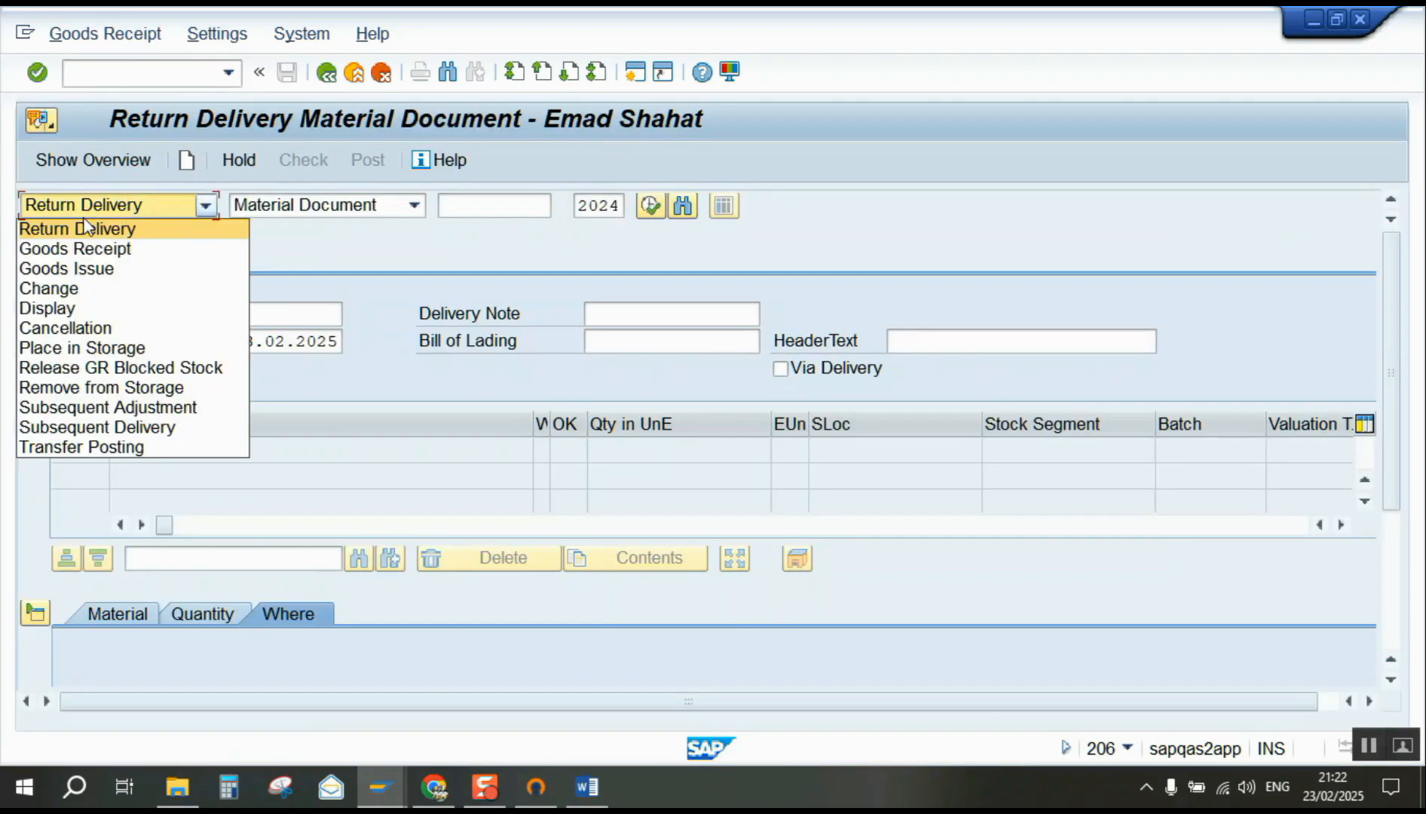
click(73, 260)
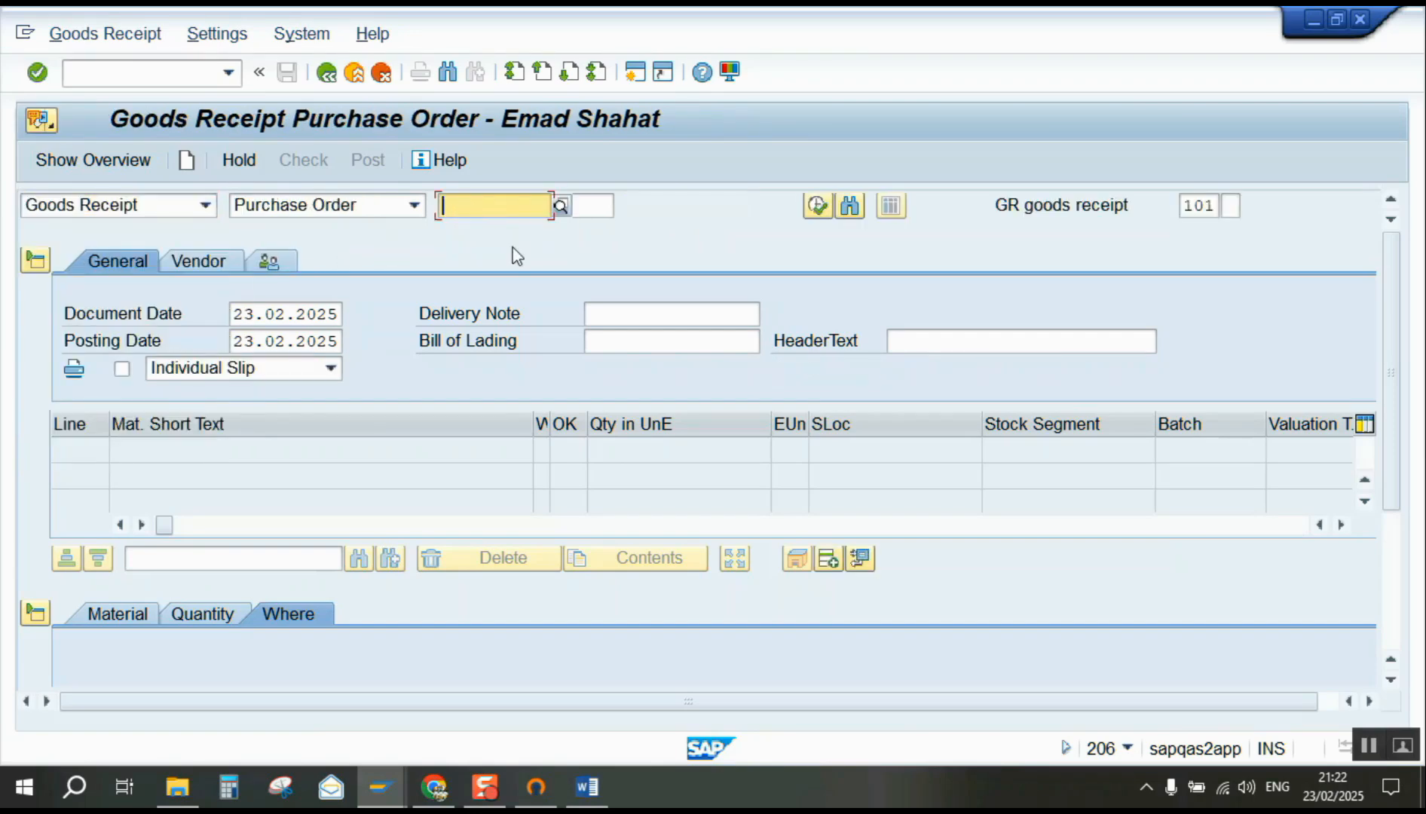
key(ctrl+v)
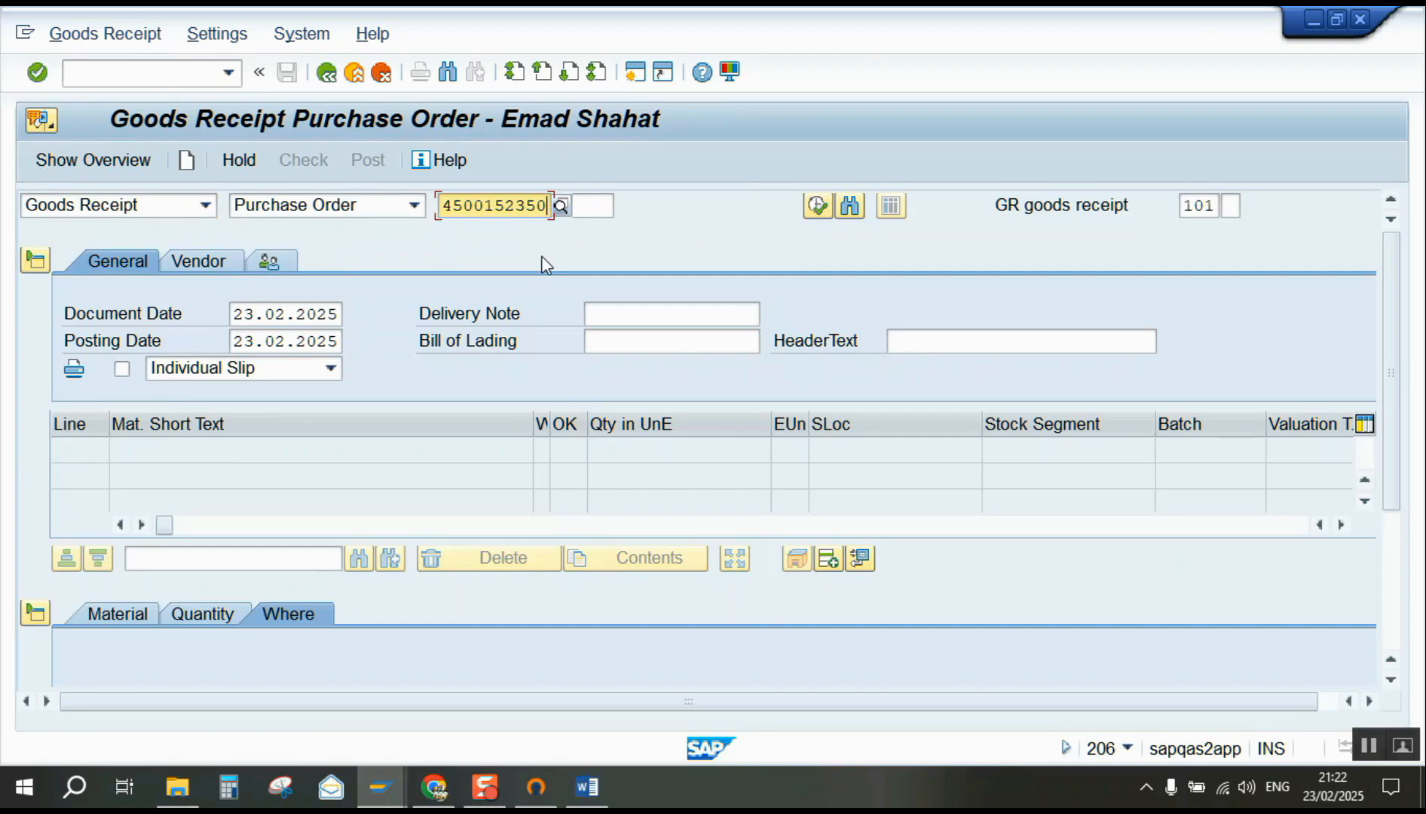
key(Return)
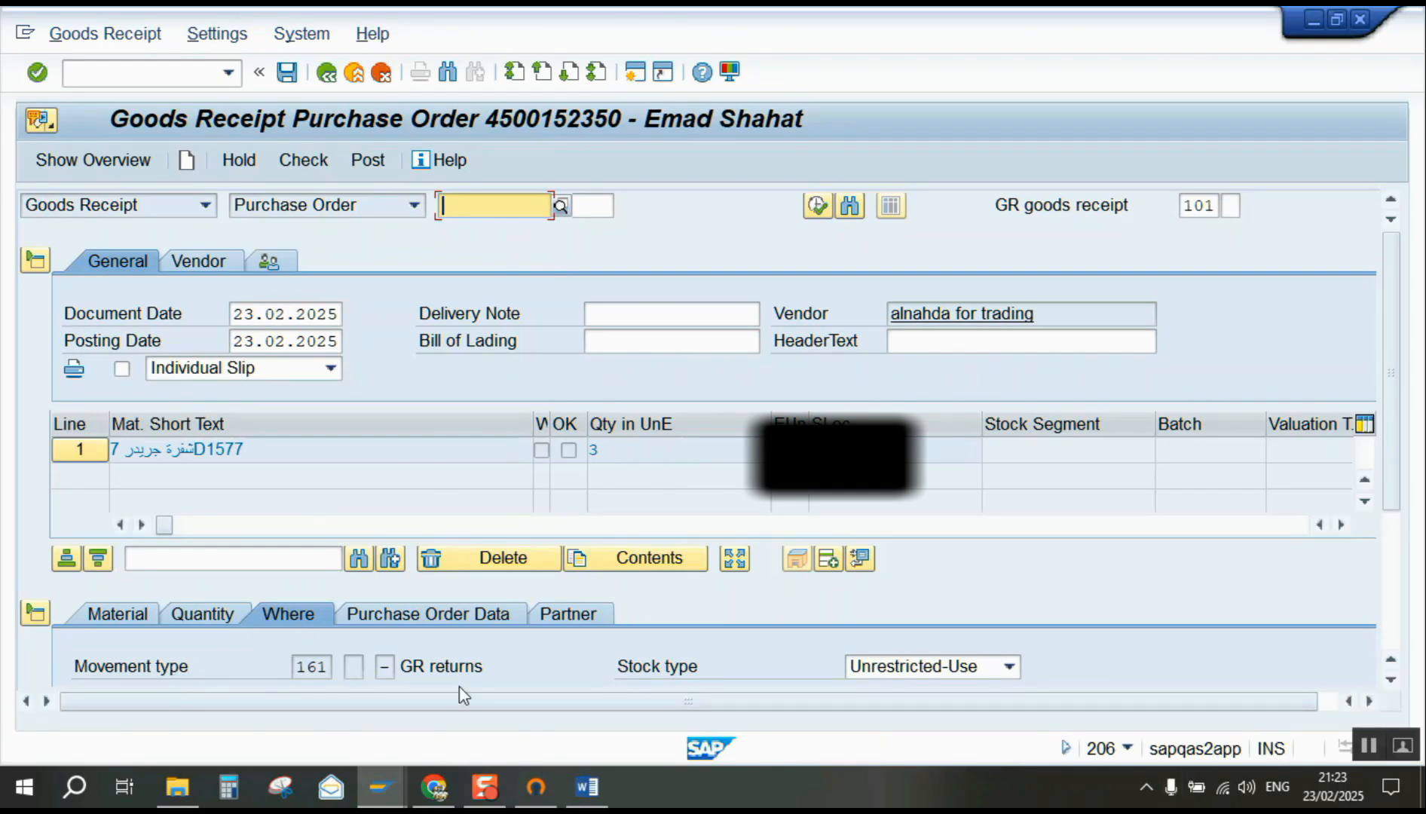
scroll(509, 591, down, 5)
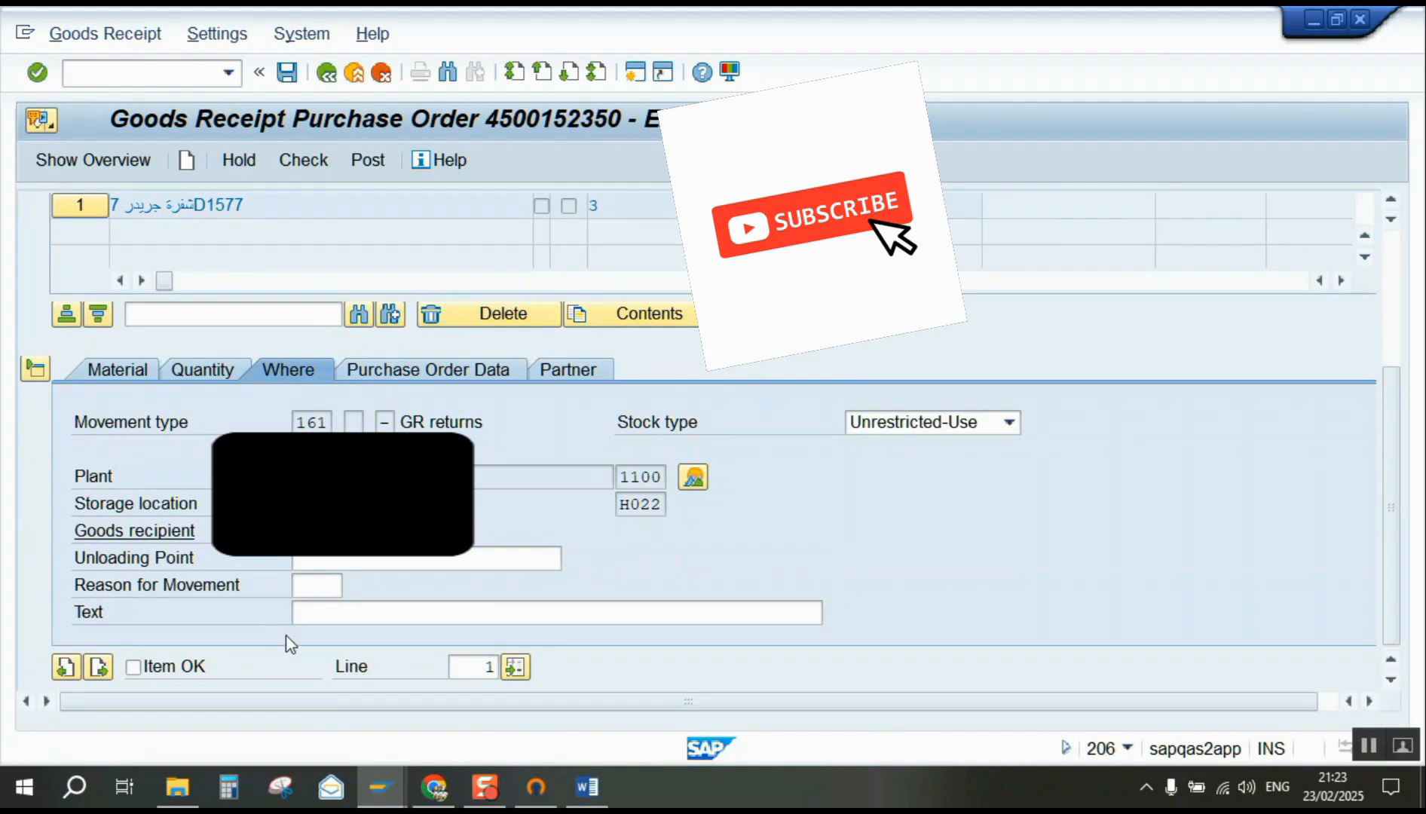
click(134, 666)
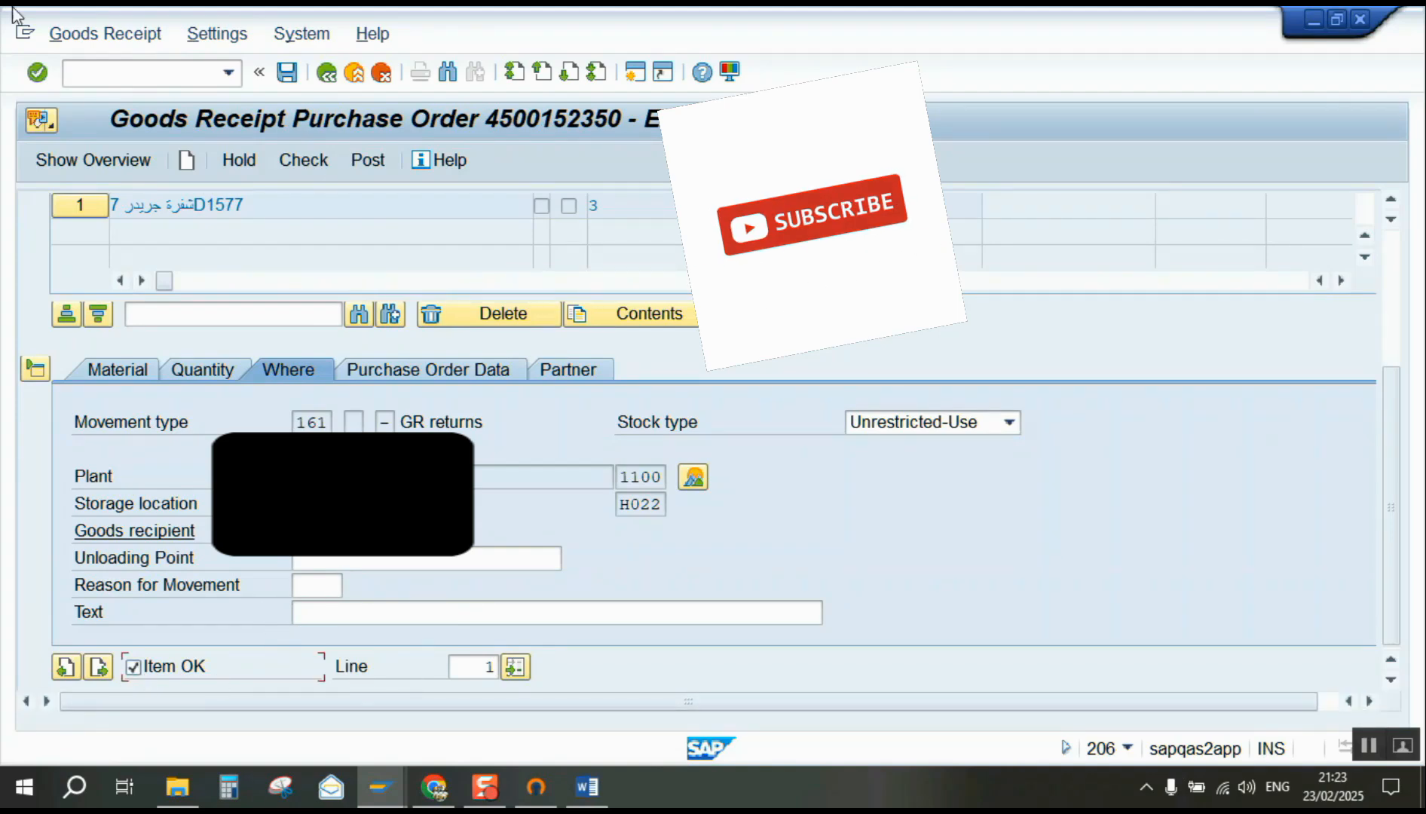
- Enter delivery note 9656 and header text مرتجع in the goods return's general header data
scroll(455, 308, up, 5)
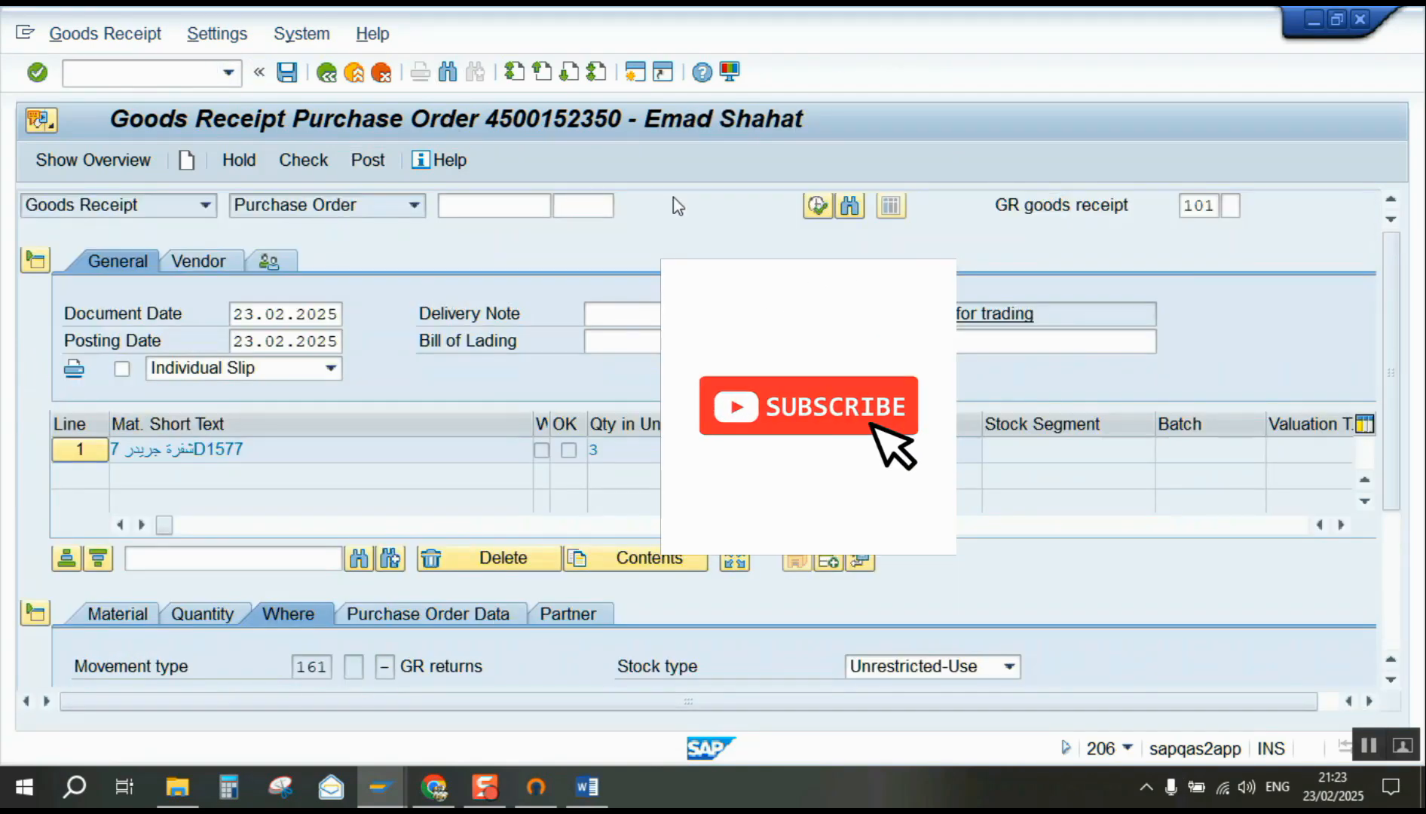
click(639, 312)
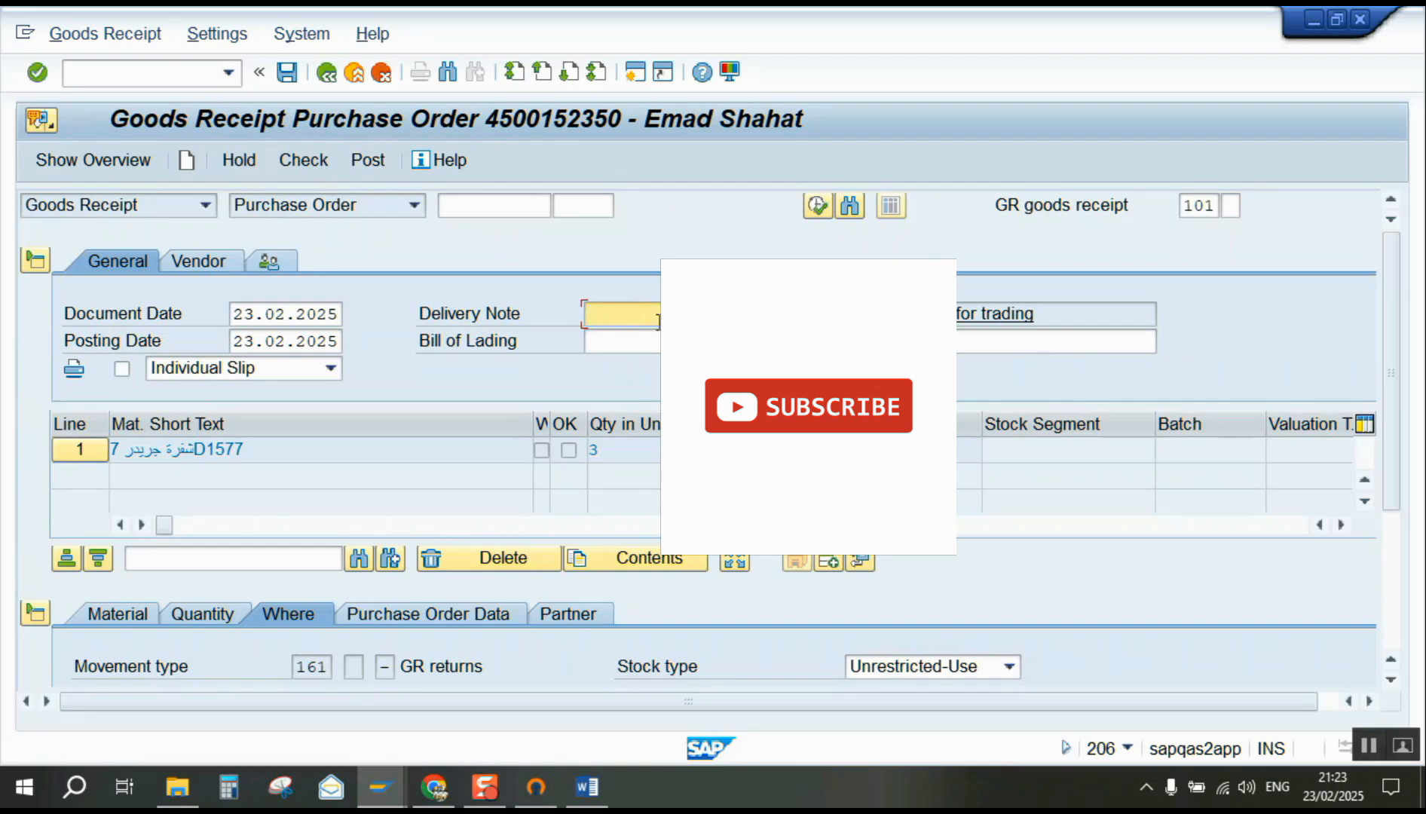
click(659, 322)
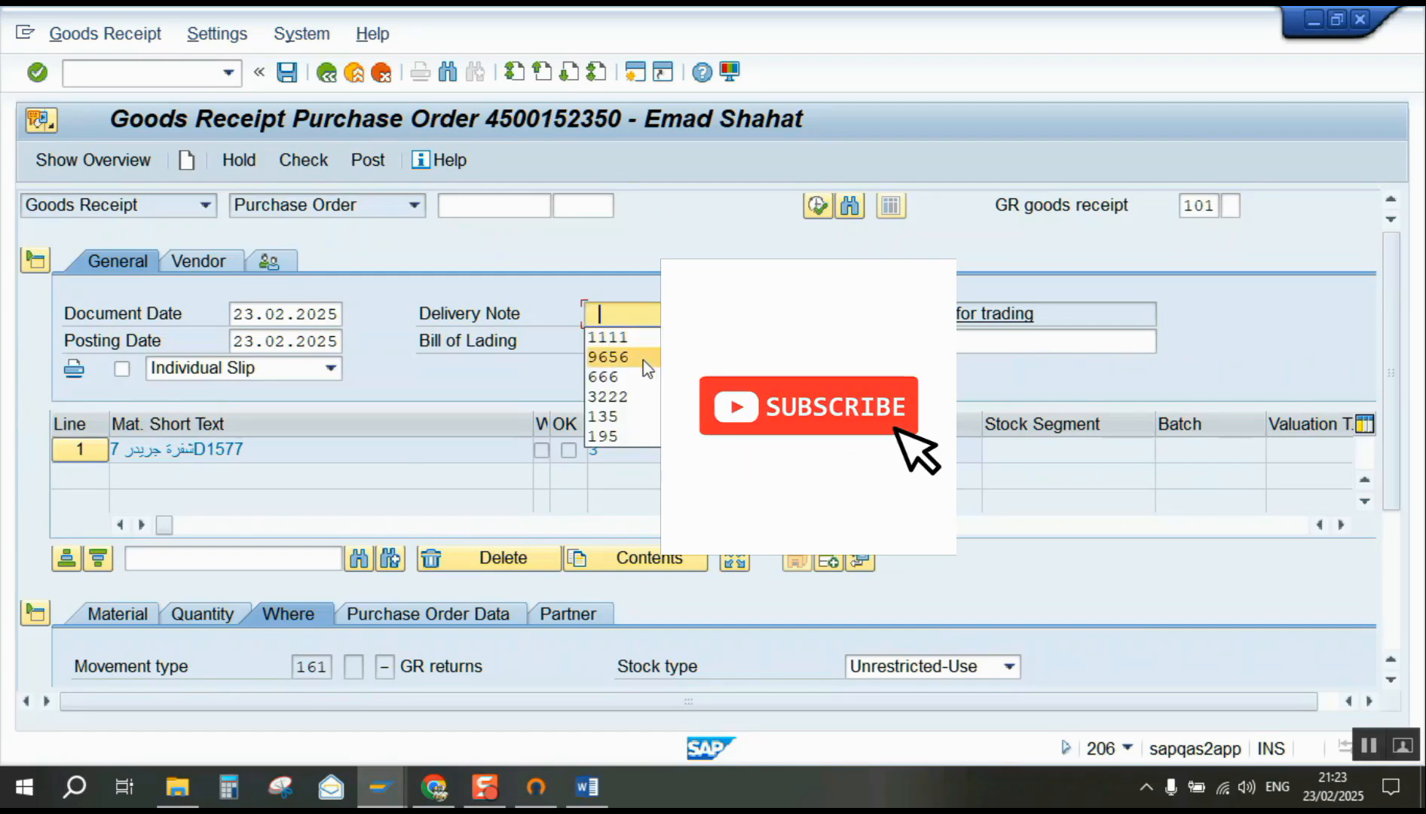
click(646, 356)
click(908, 341)
click(908, 342)
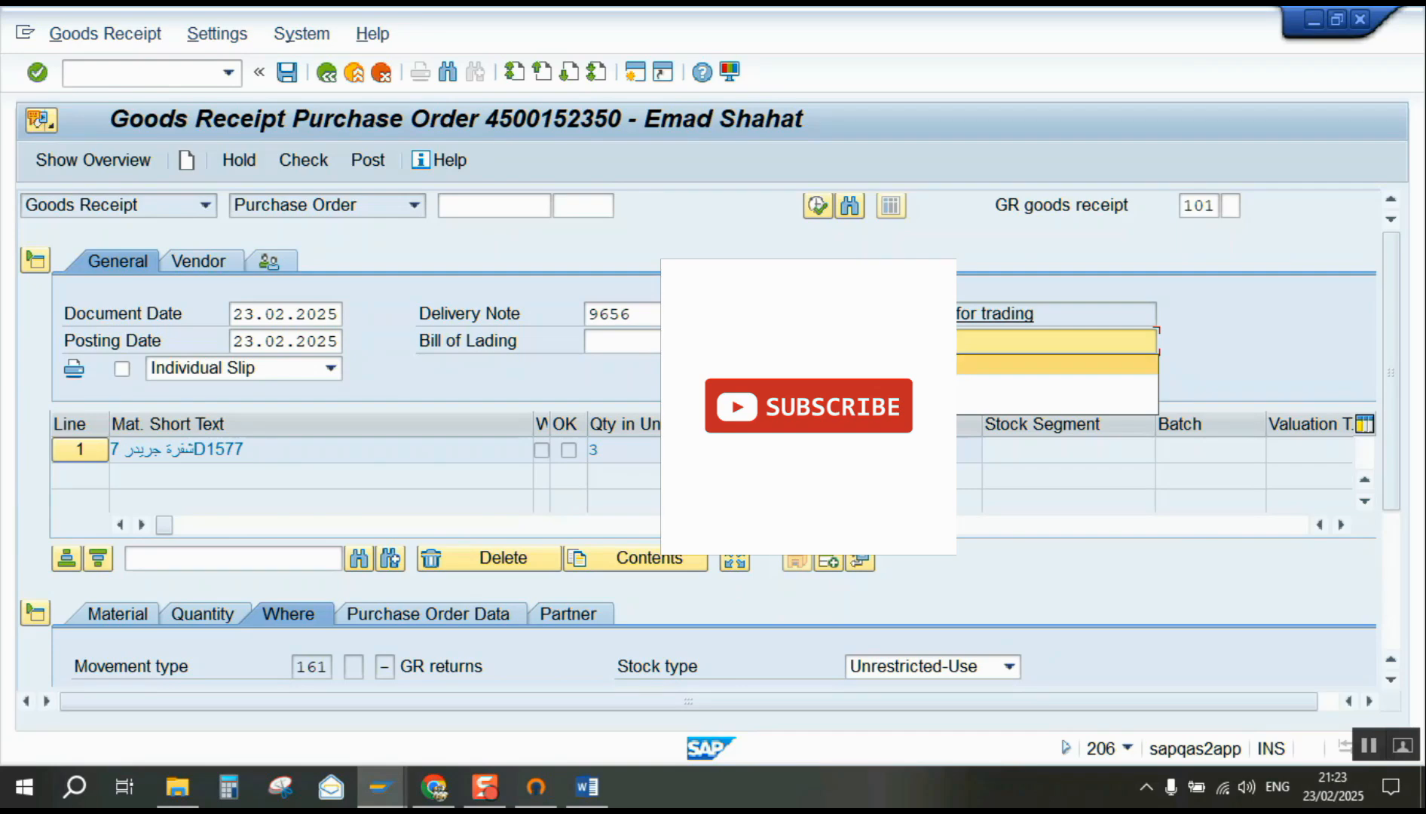
click(908, 364)
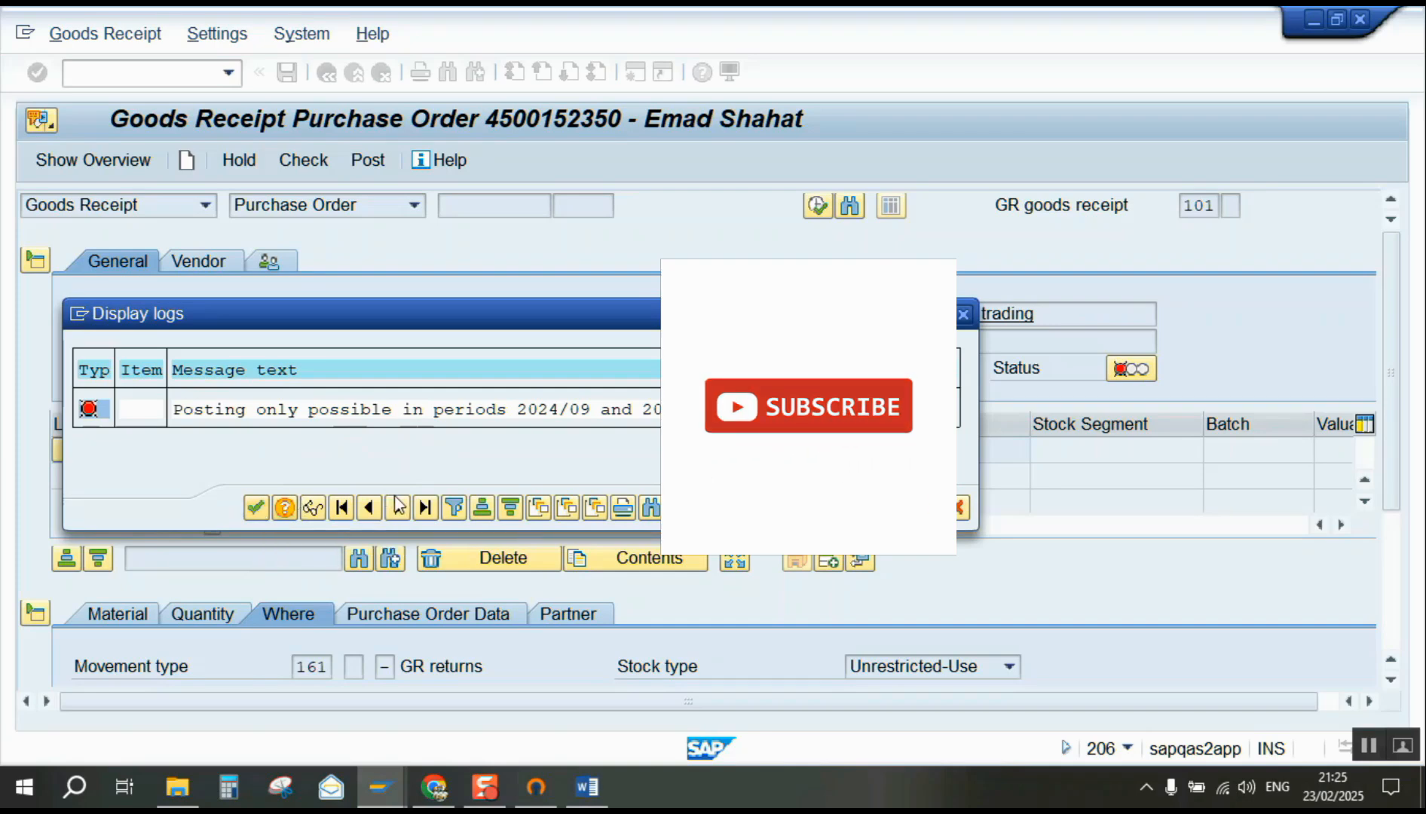
- Close the log, set the document date and posting date to 9.9.24, and post the goods return
click(1369, 746)
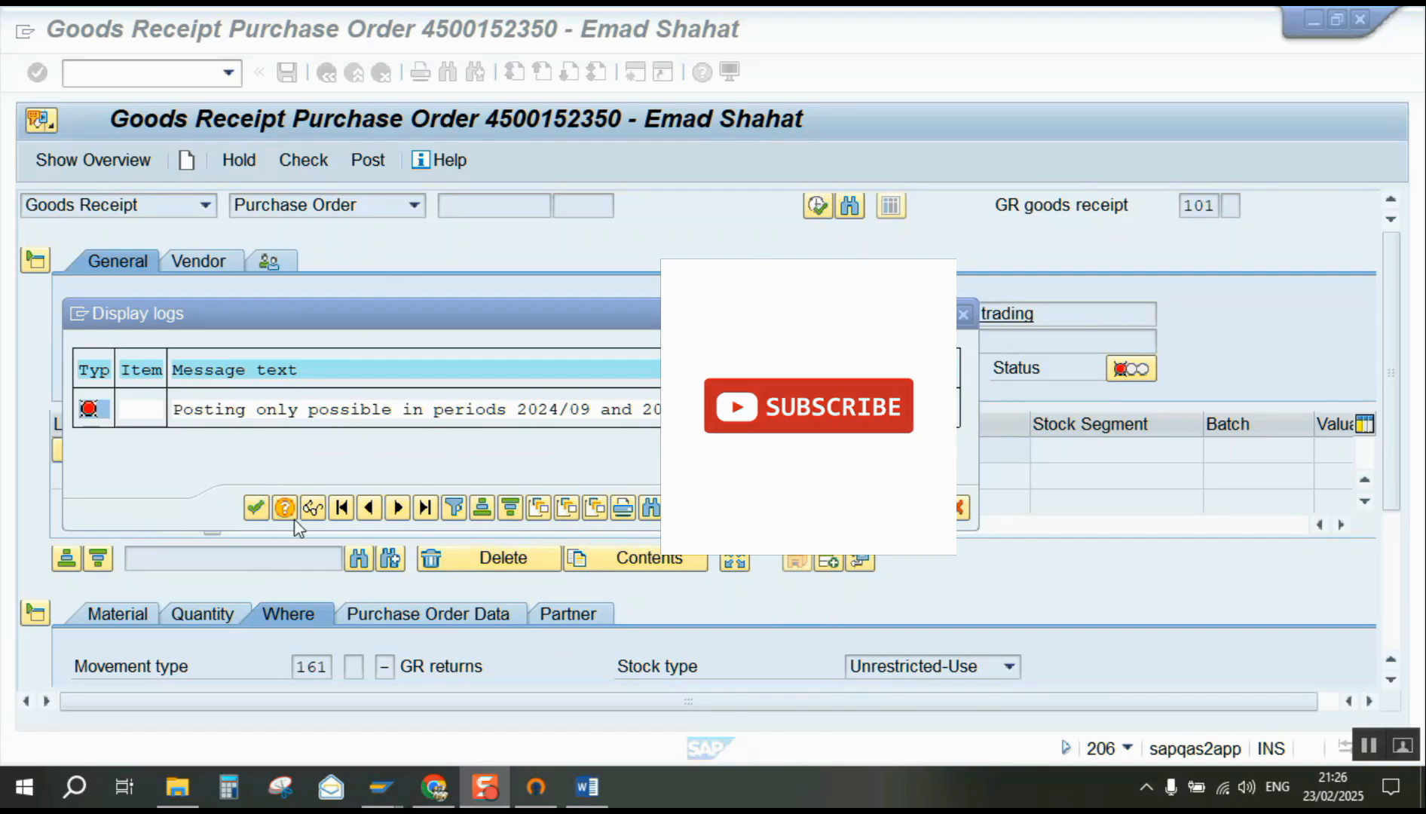
click(256, 509)
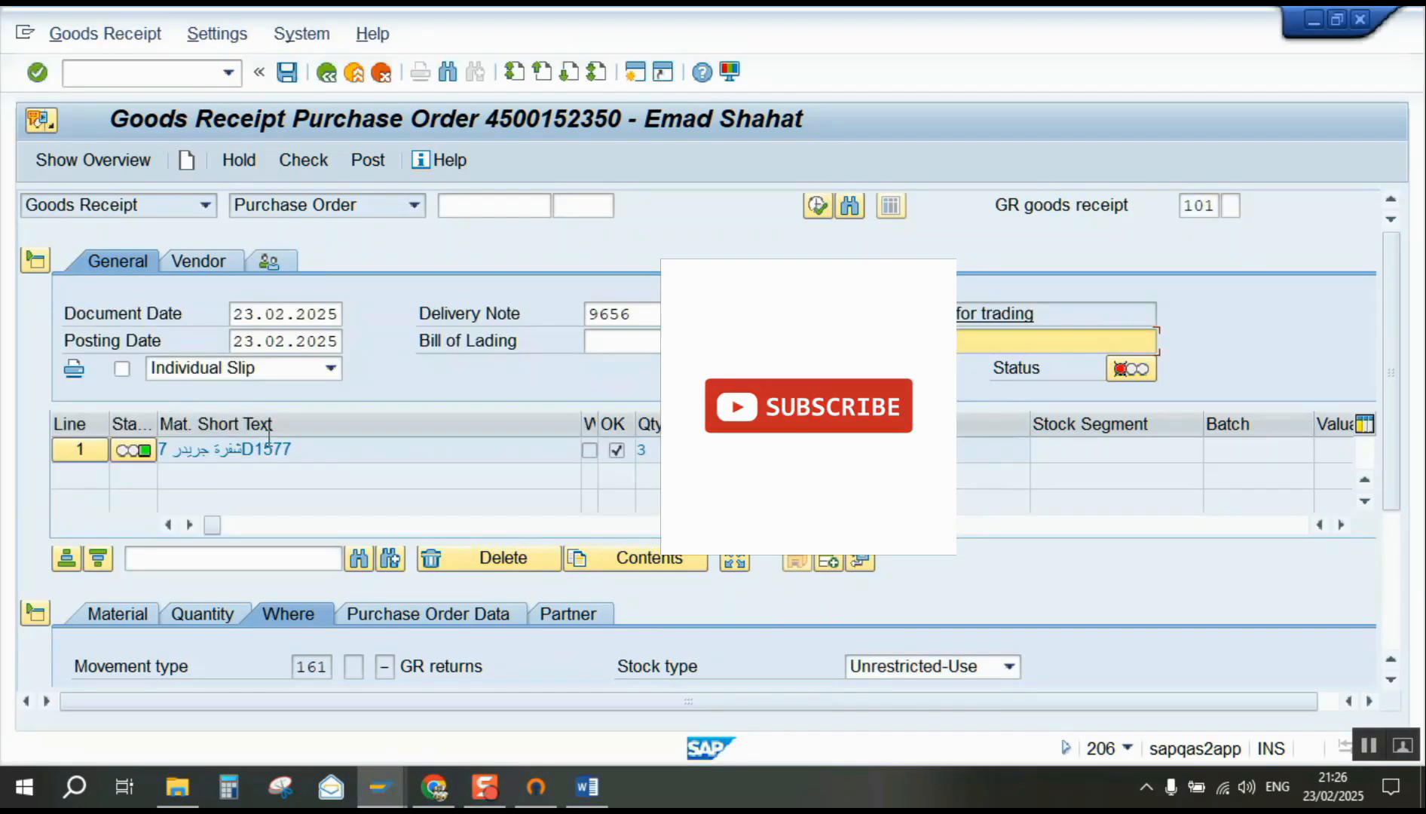
double_click(340, 313)
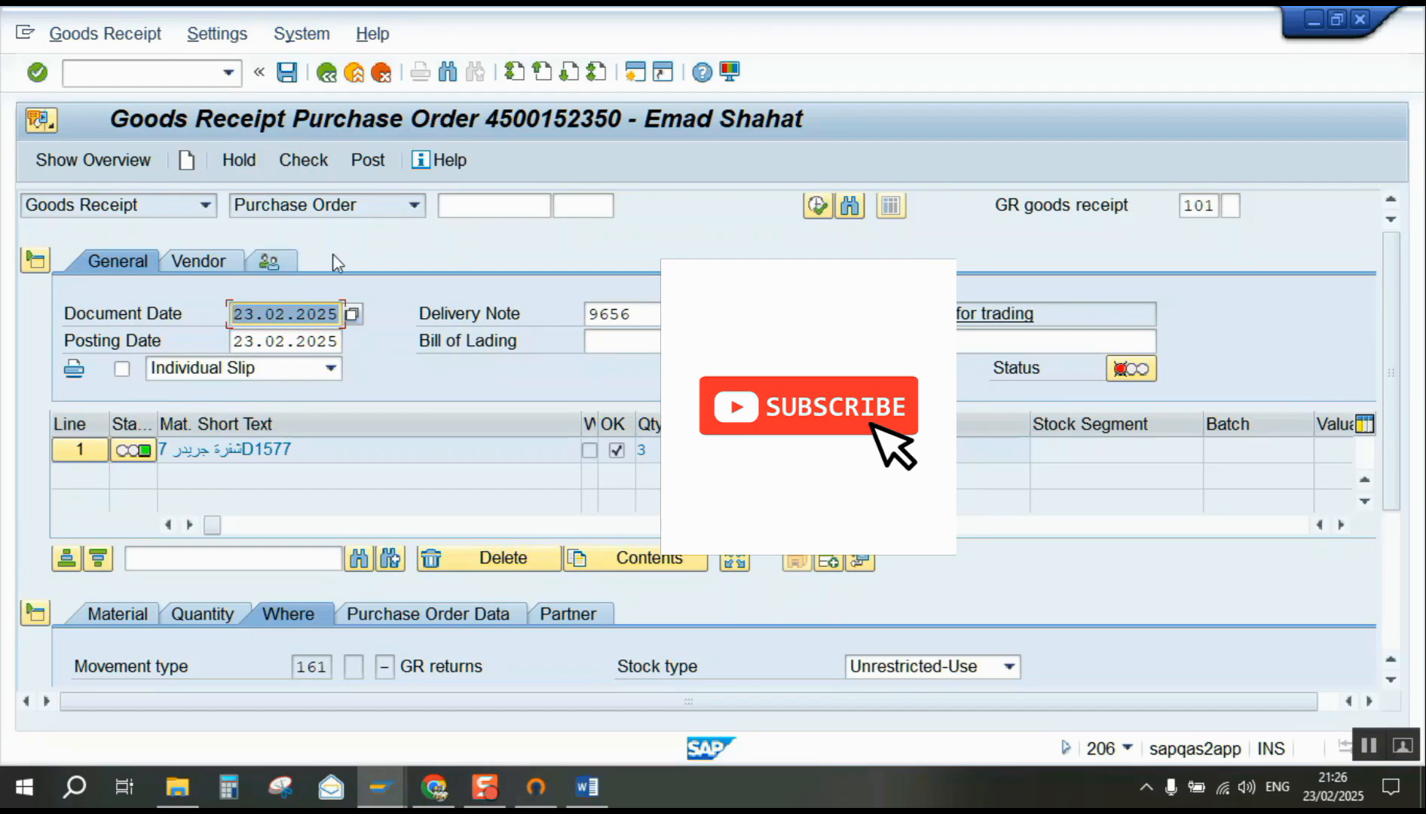
key(BackSpace)
click(306, 341)
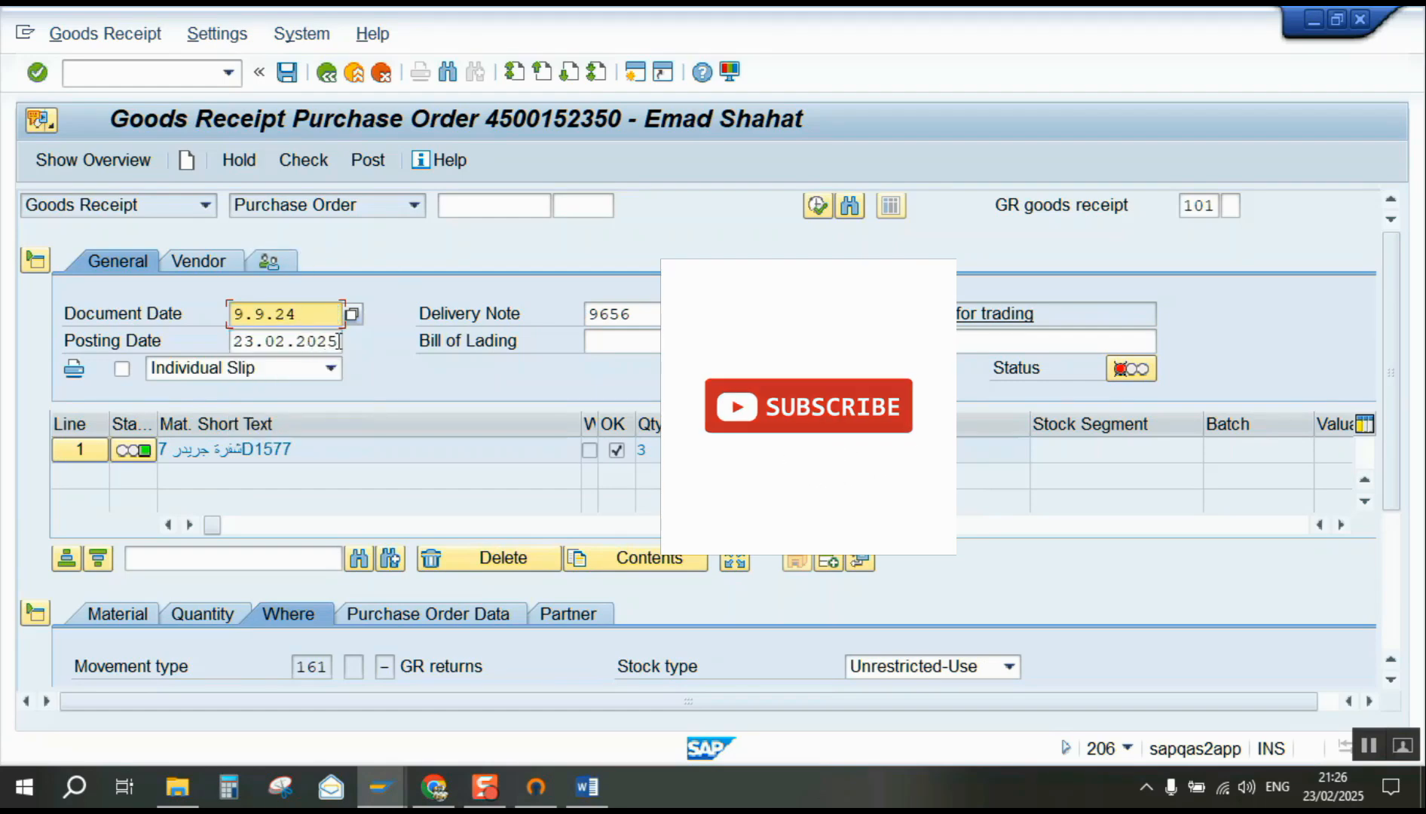
double_click(339, 341)
key(BackSpace)
click(283, 359)
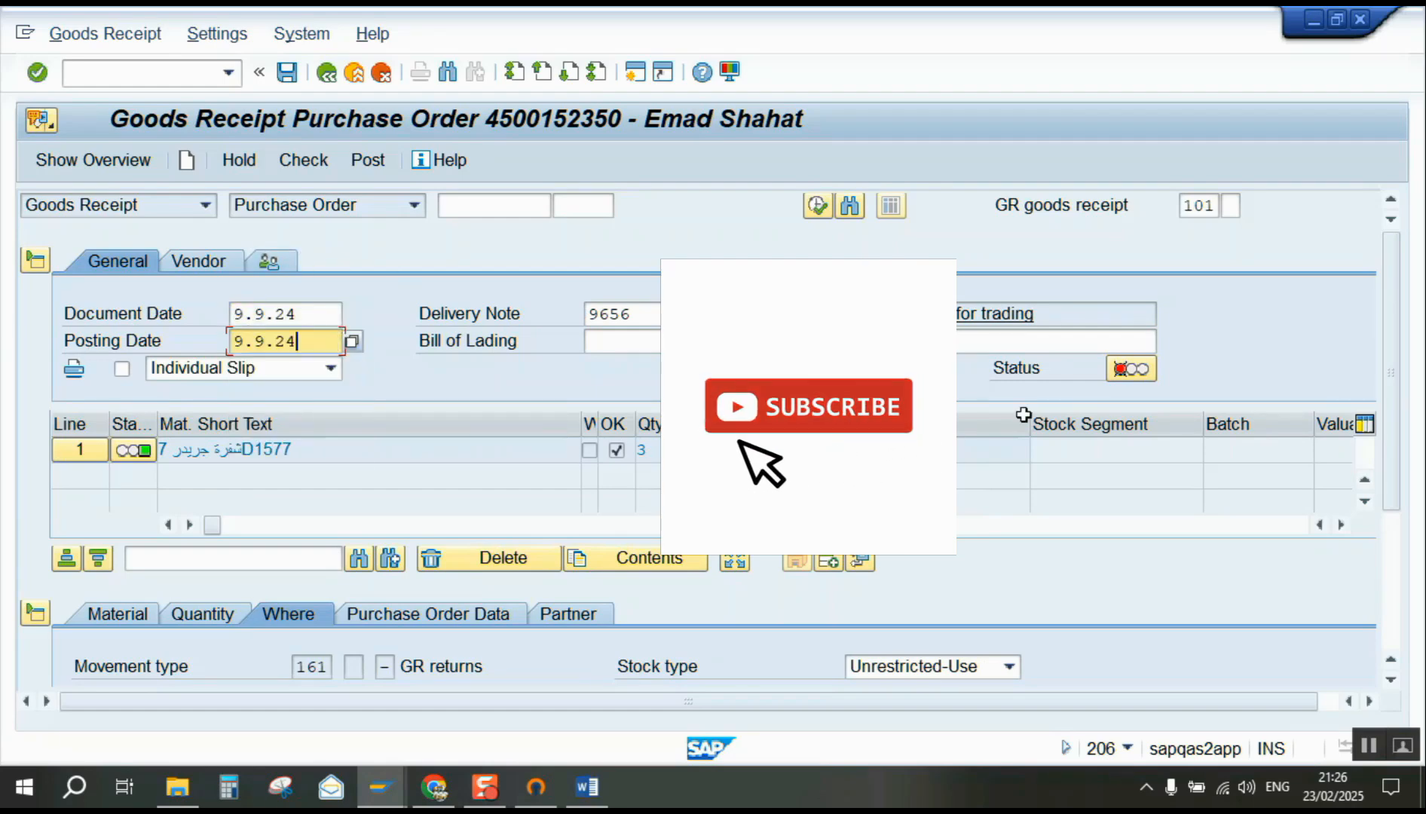
click(286, 75)
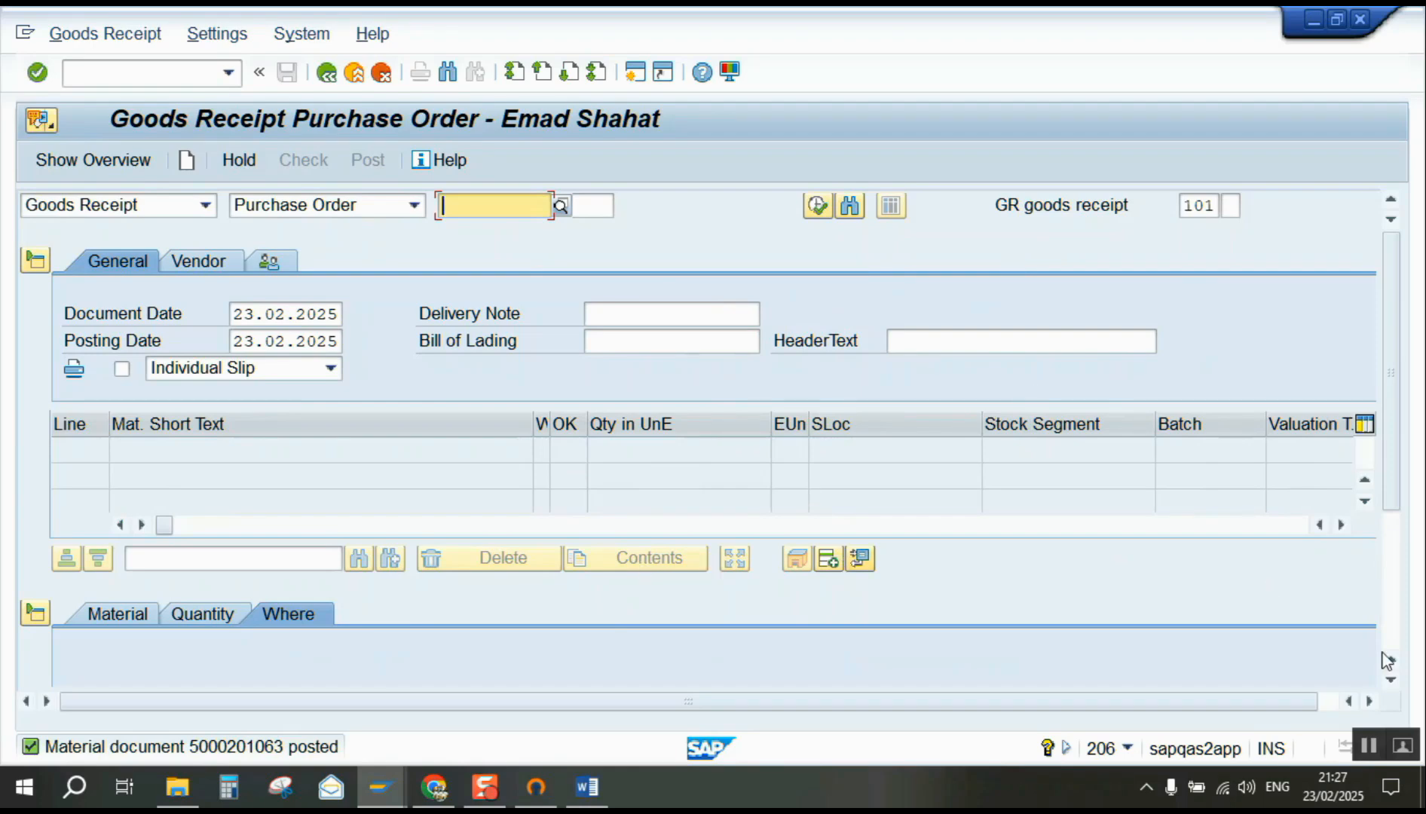
- Switch to the original vendor purchase order's session and return through the invoice display to the incoming invoice entry screen
click(379, 786)
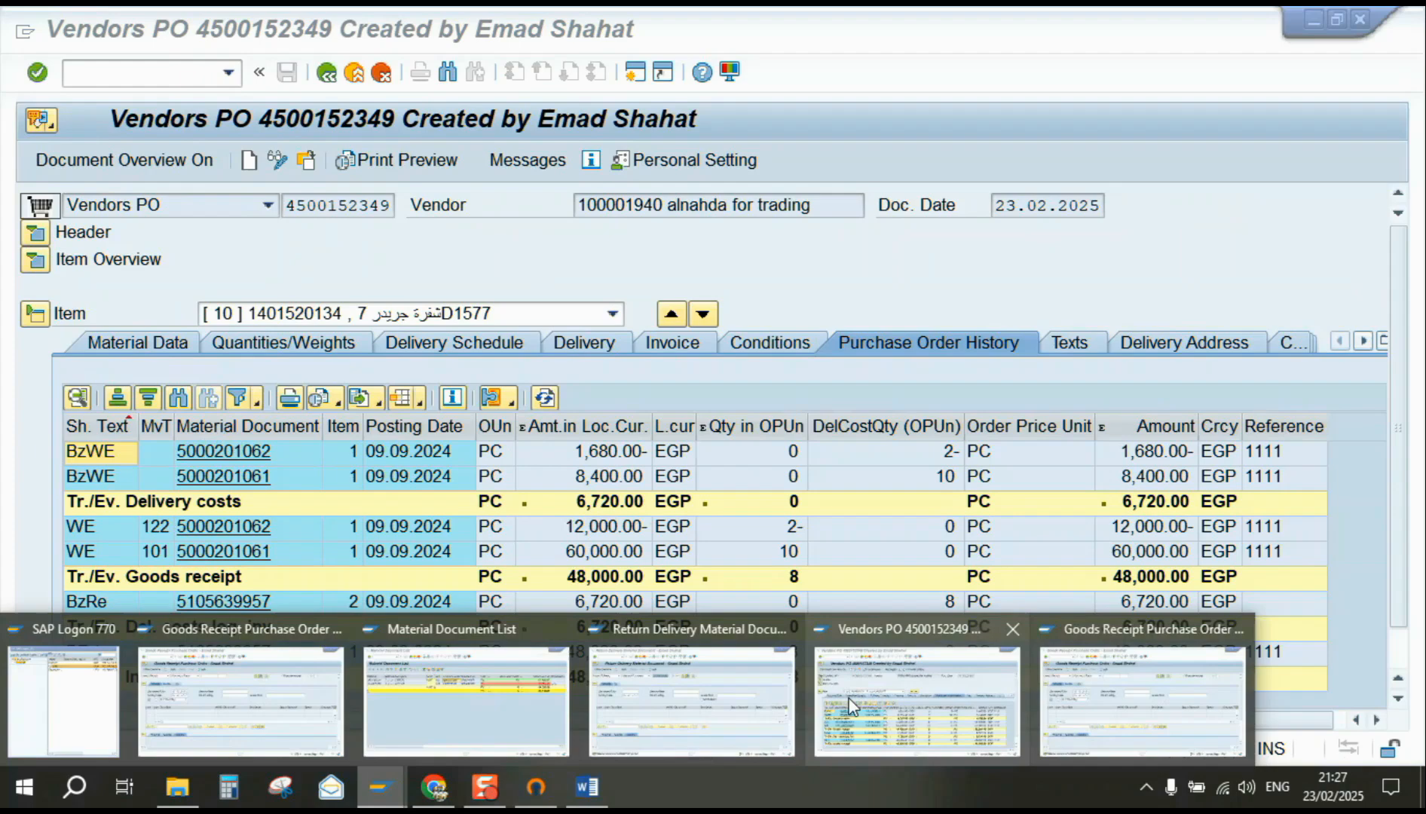
click(915, 701)
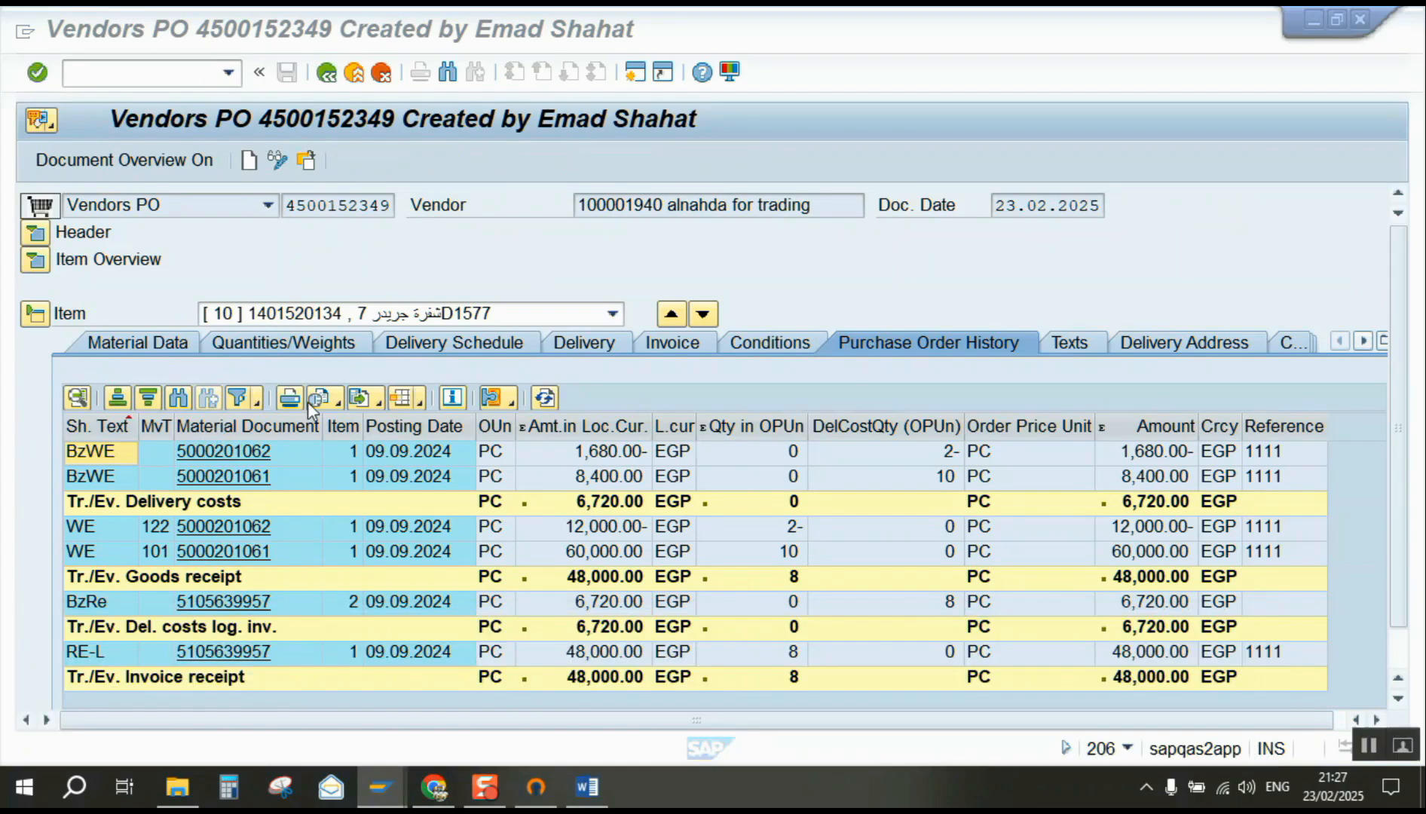
click(320, 77)
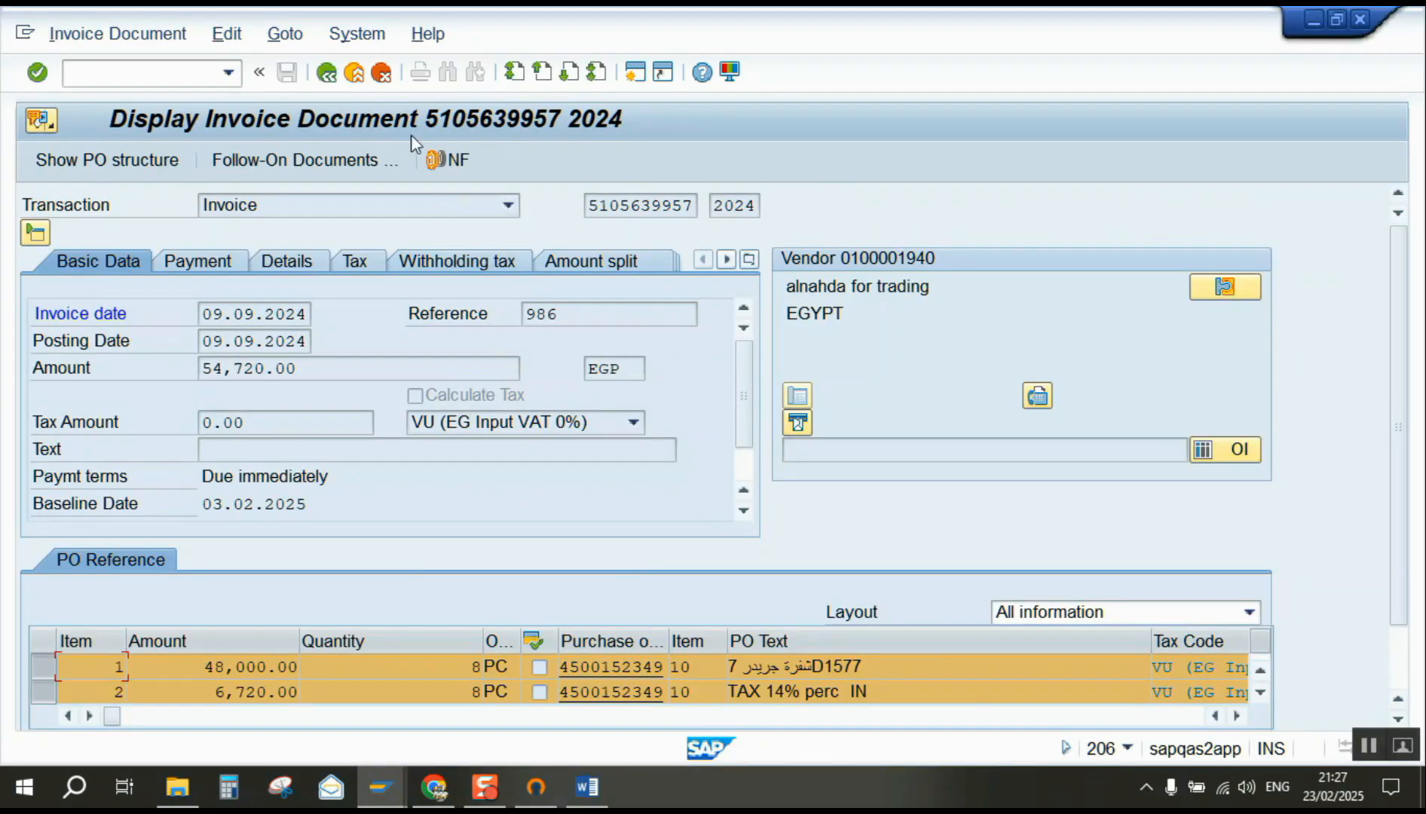
click(359, 77)
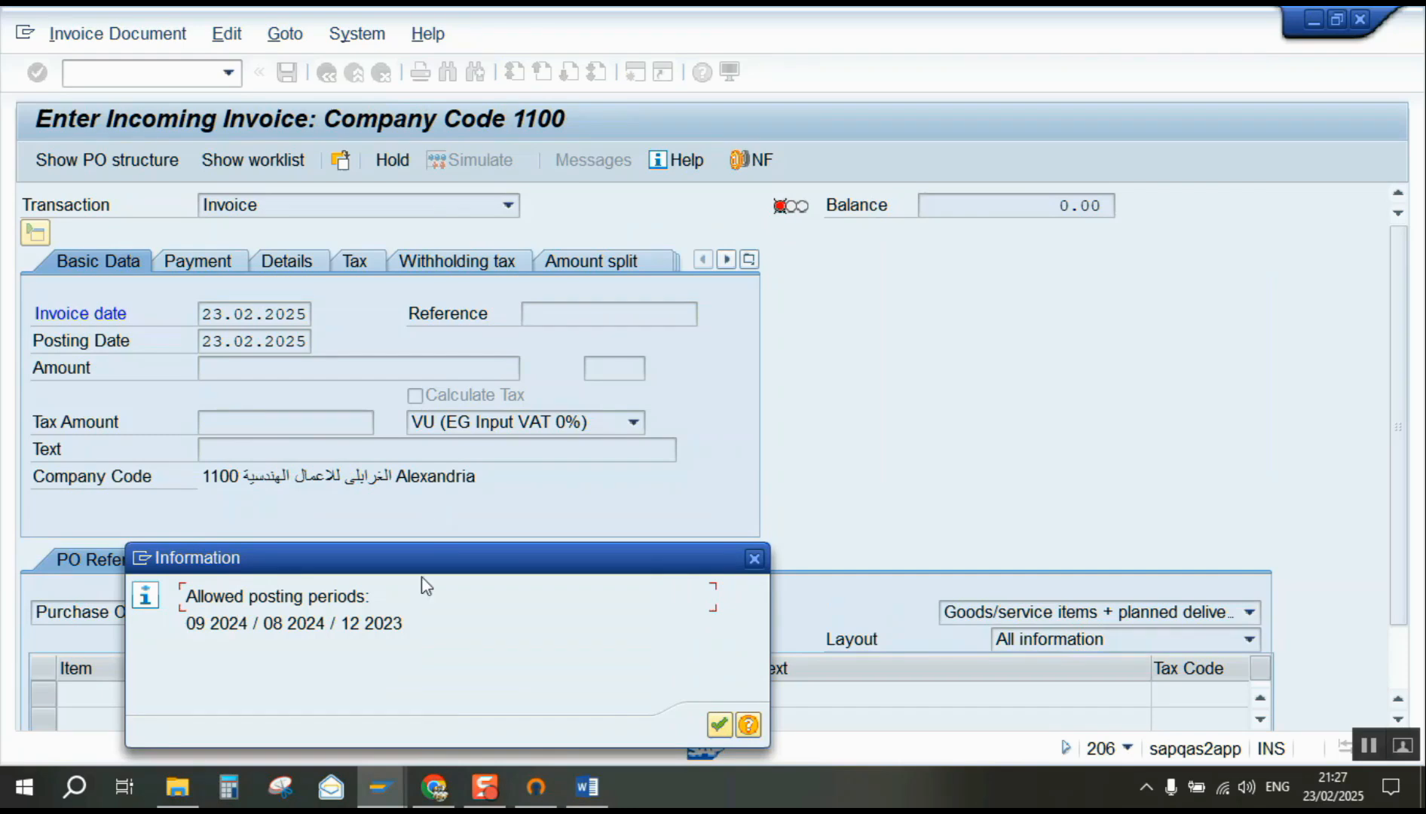
click(719, 725)
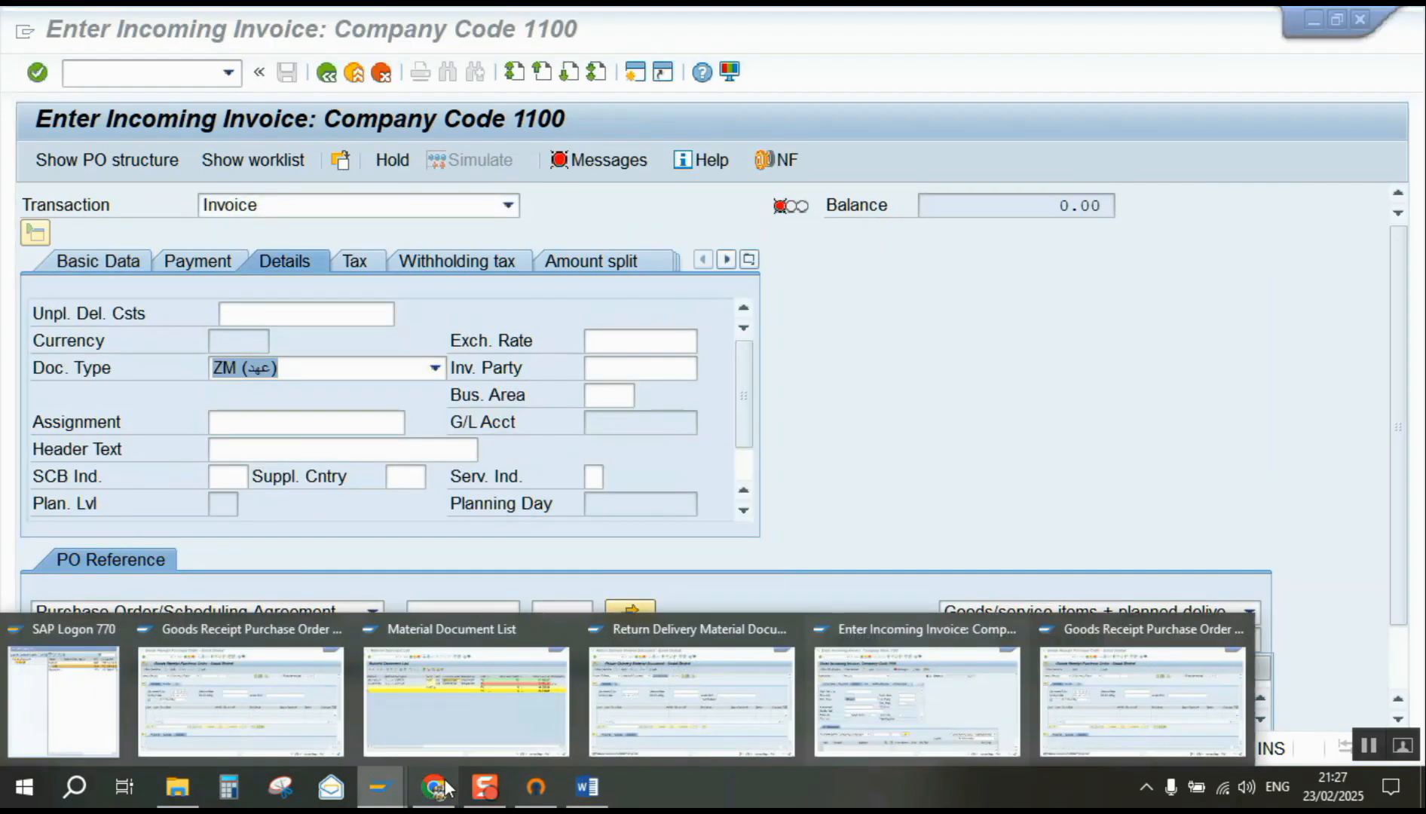
- Copy the material number from the Material Document List and return to its selection criteria
click(519, 706)
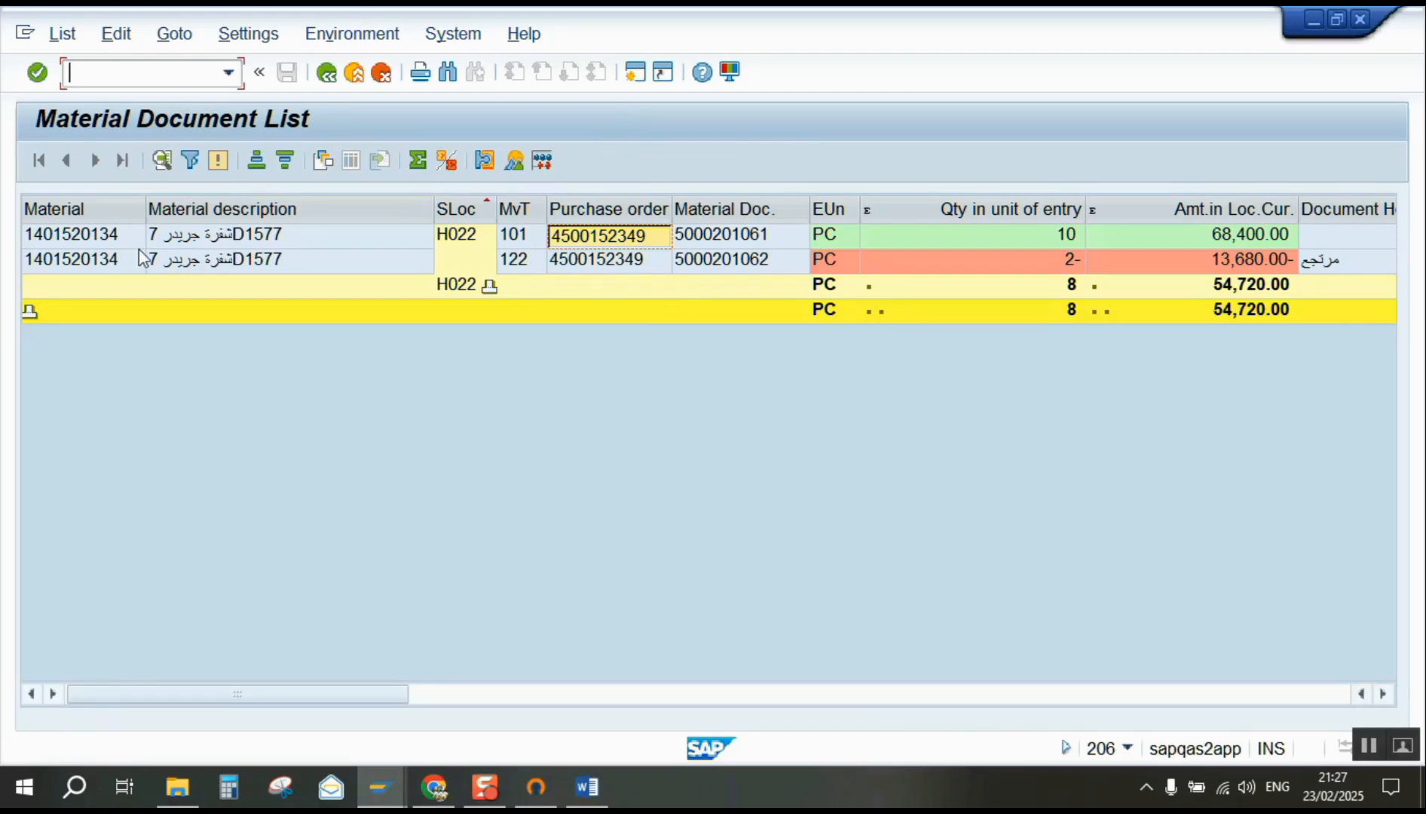
click(87, 238)
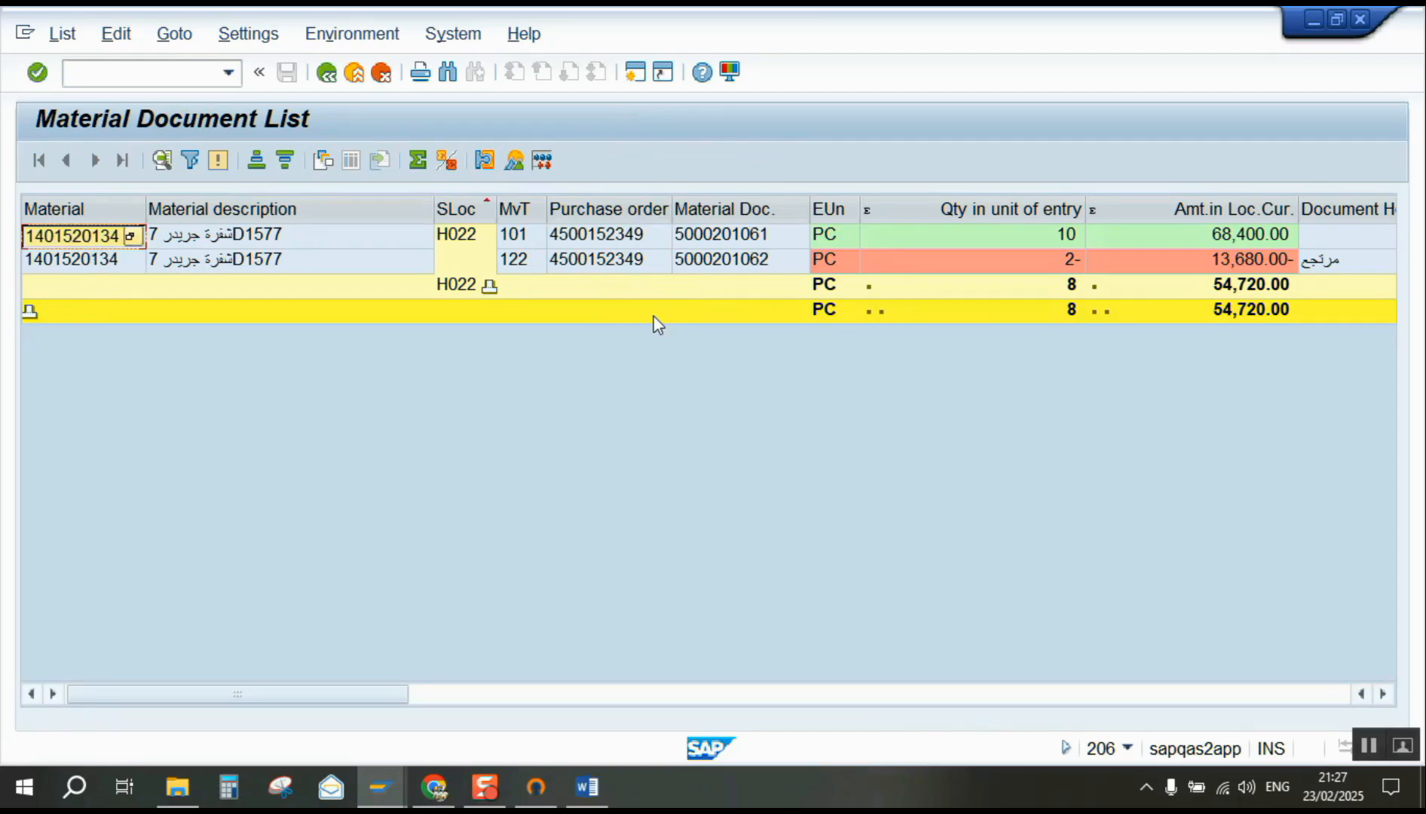
click(329, 77)
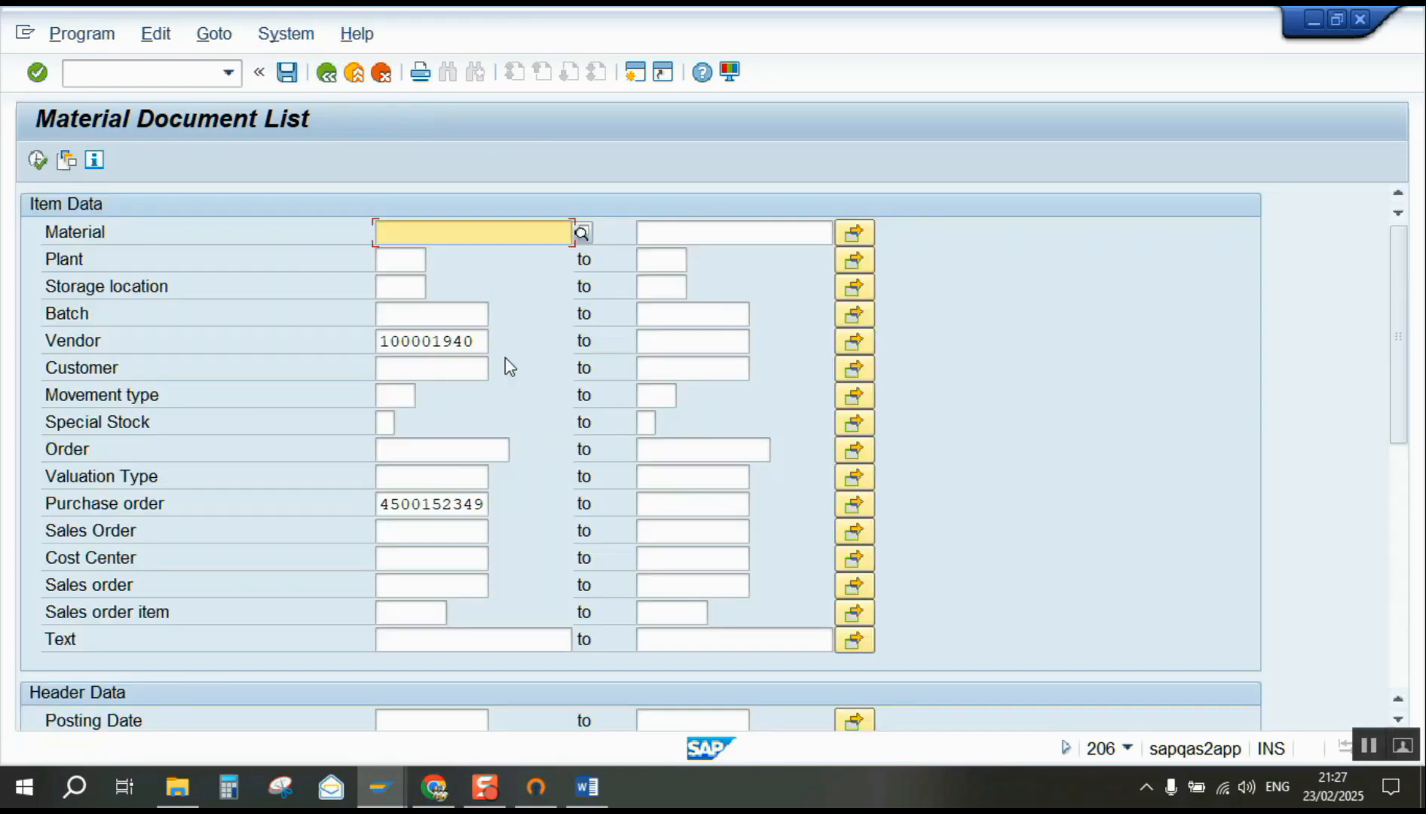
double_click(485, 503)
key(BackSpace)
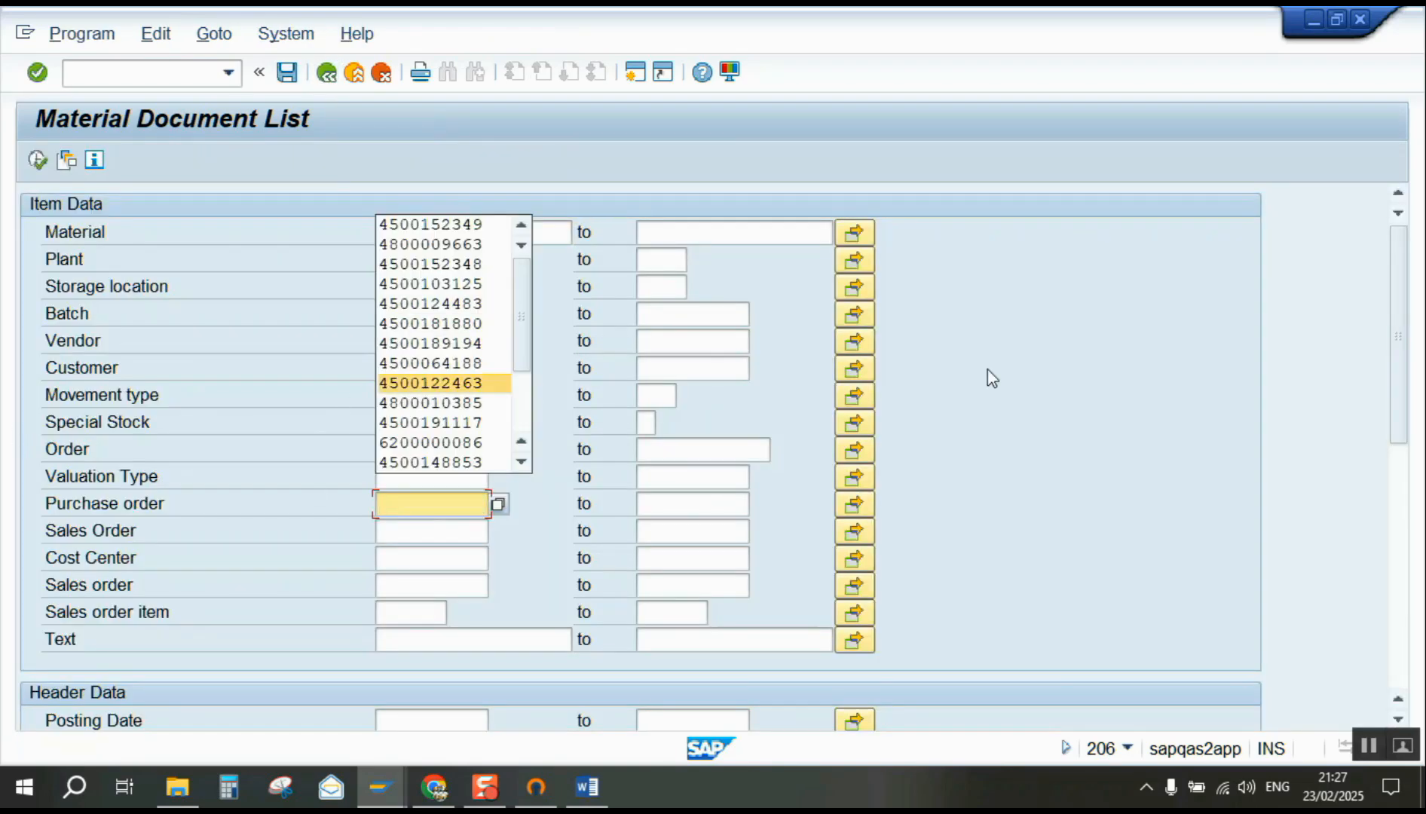
click(1011, 434)
scroll(1012, 442, down, 2)
scroll(682, 575, down, 1)
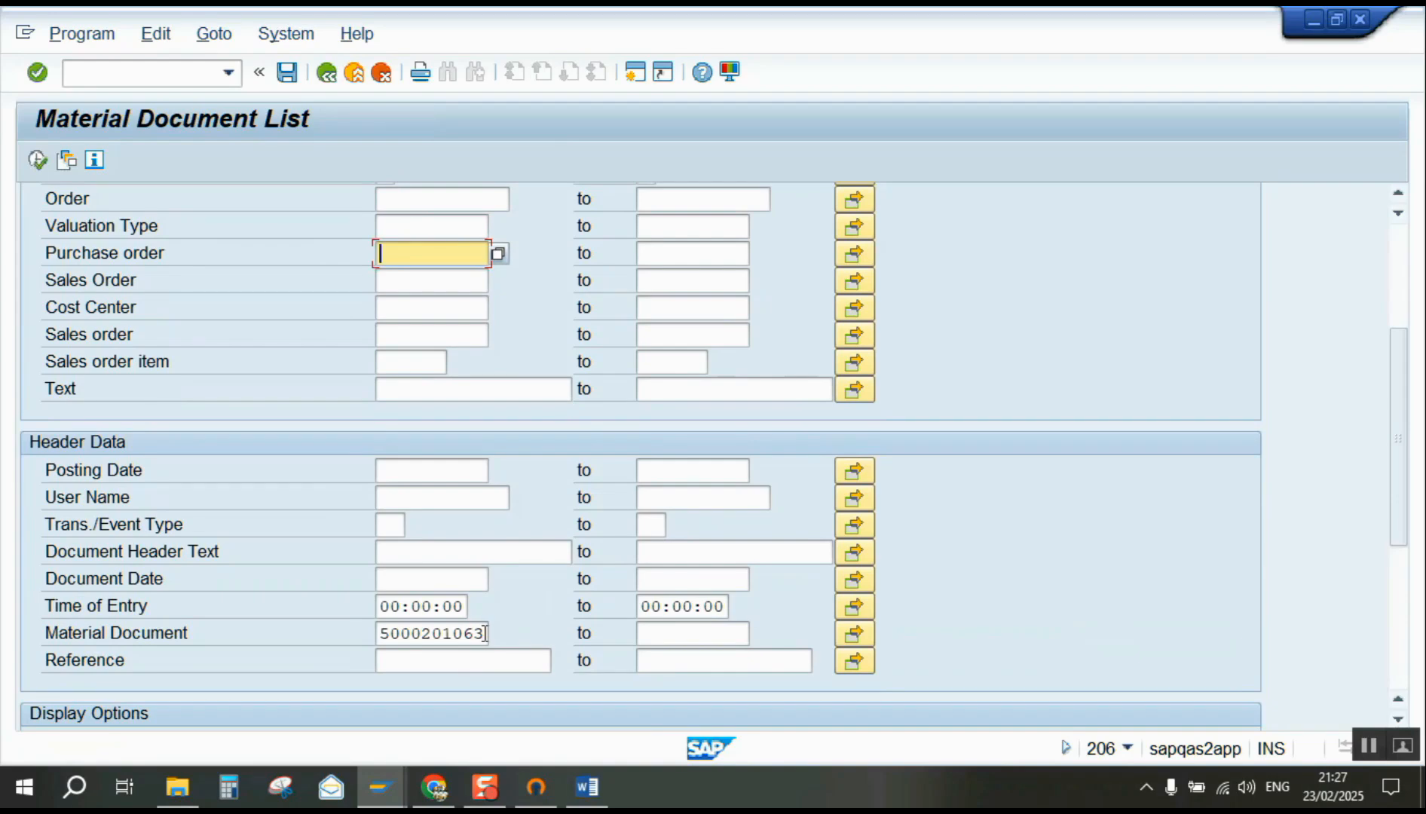
double_click(484, 633)
key(BackSpace)
scroll(953, 460, up, 1)
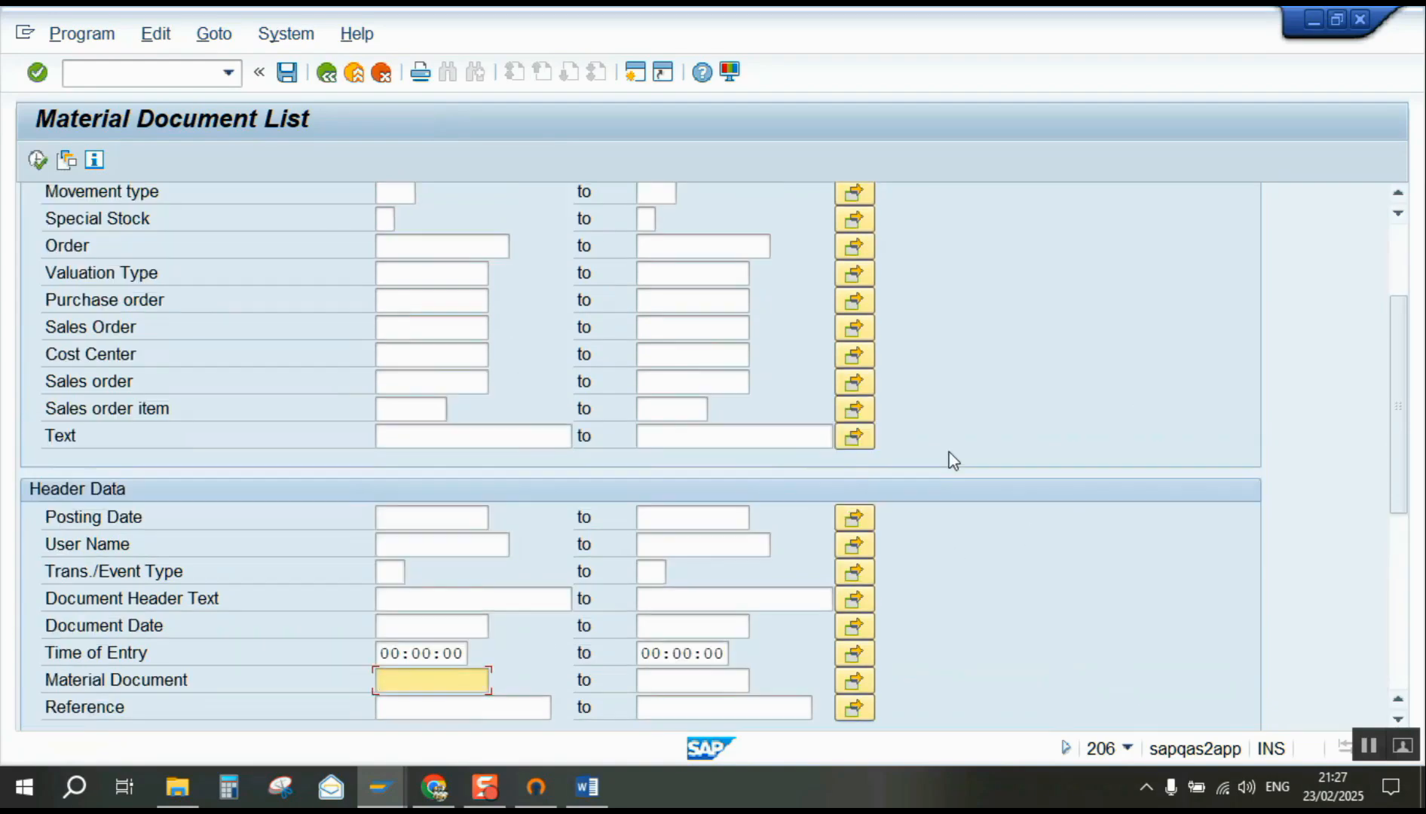
scroll(856, 430, up, 3)
click(437, 225)
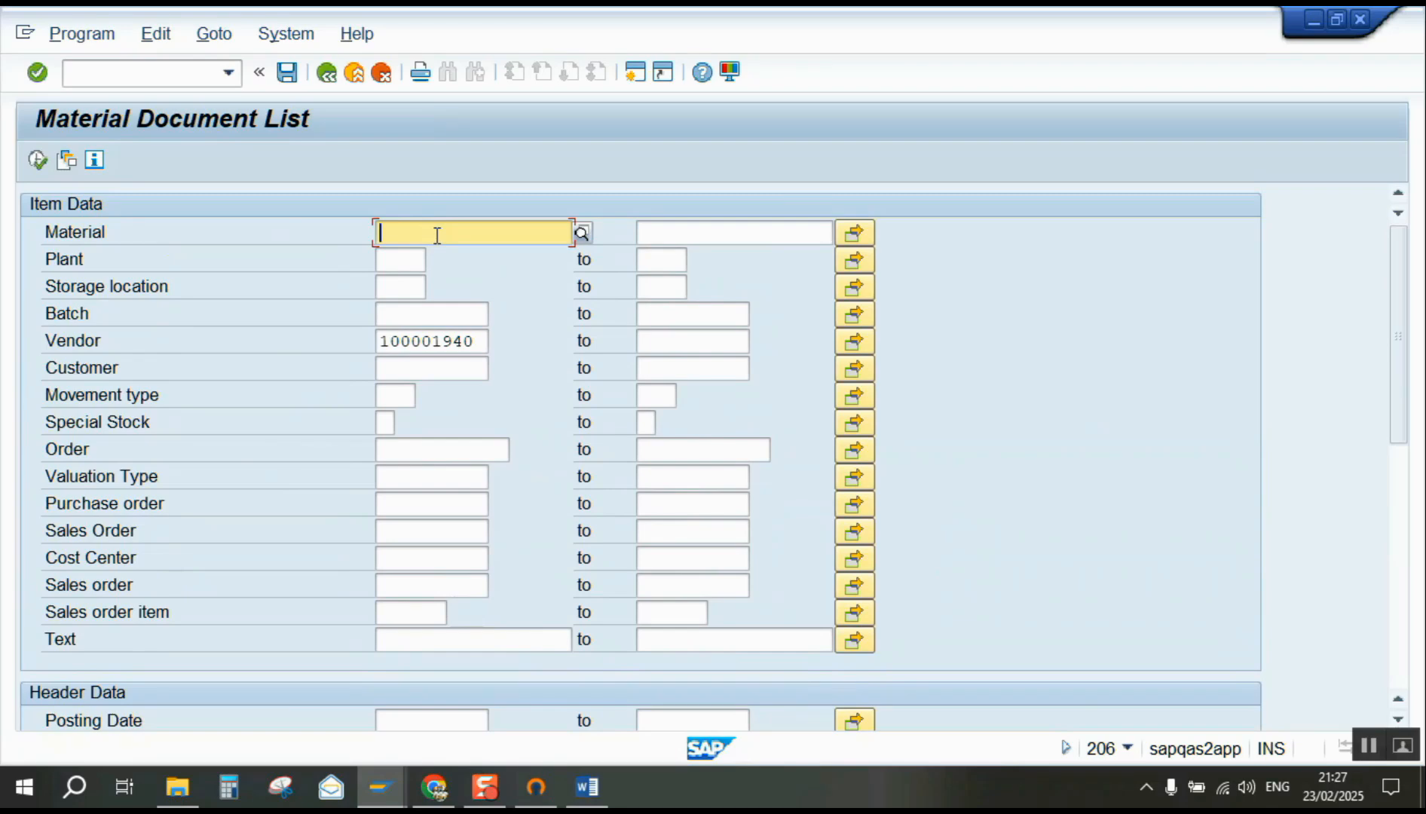
key(ctrl+v)
- Limit the posting date to the range 9.9.24 to 9.9.24 and run the material document list
scroll(630, 528, down, 2)
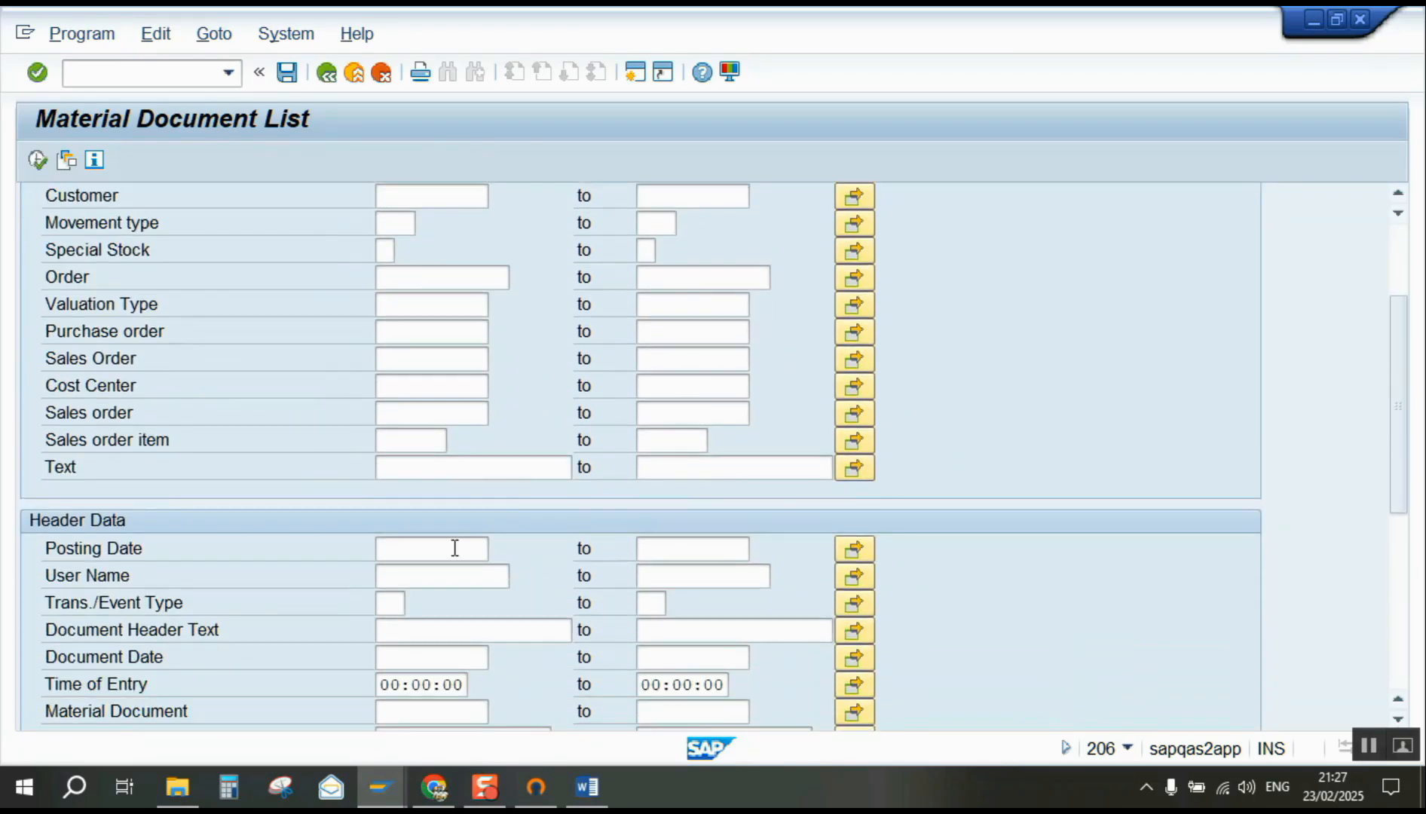
click(454, 548)
scroll(460, 558, down, 1)
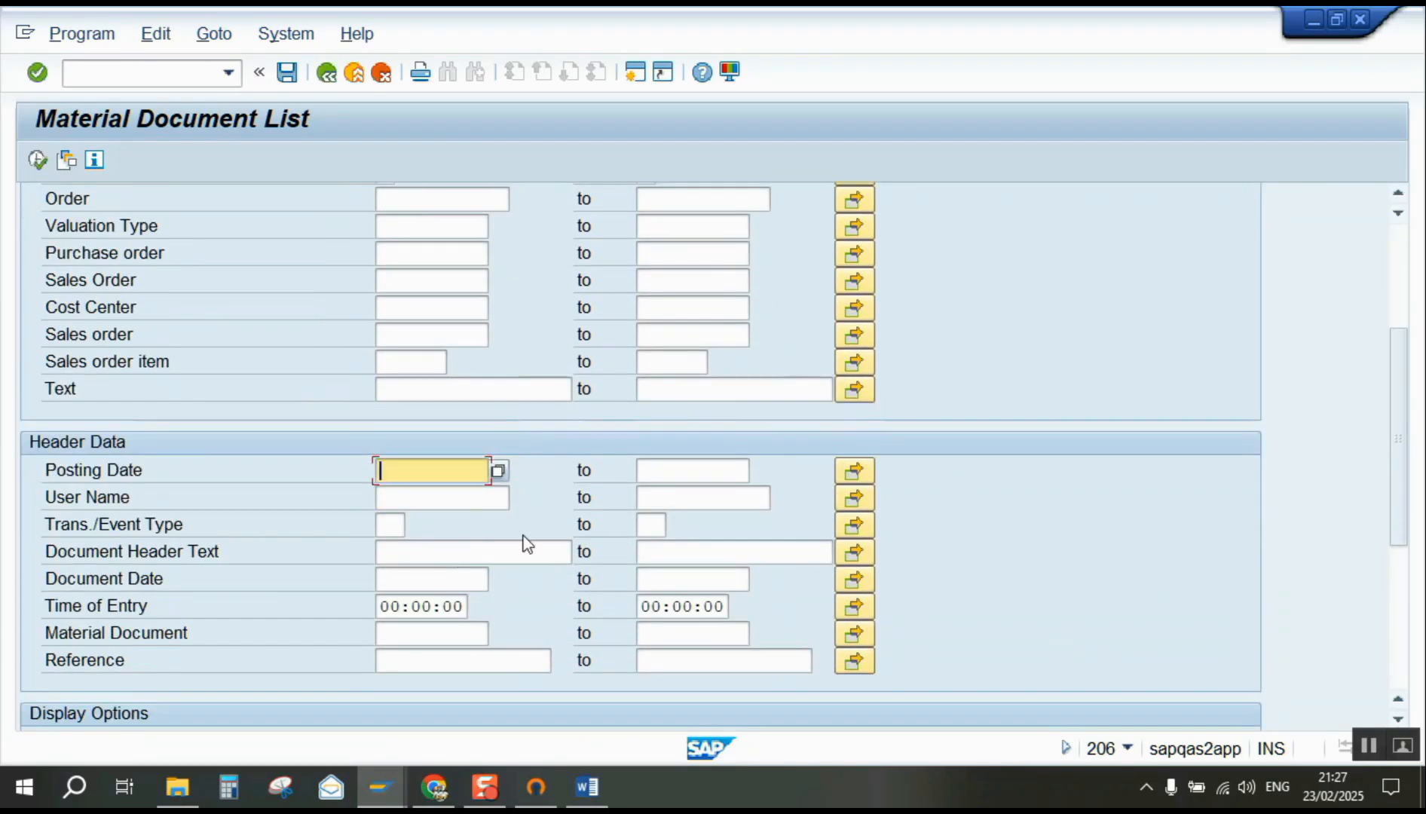
text(9.9.9)
key(BackSpace)
text(24)
click(657, 474)
text(9.9.24)
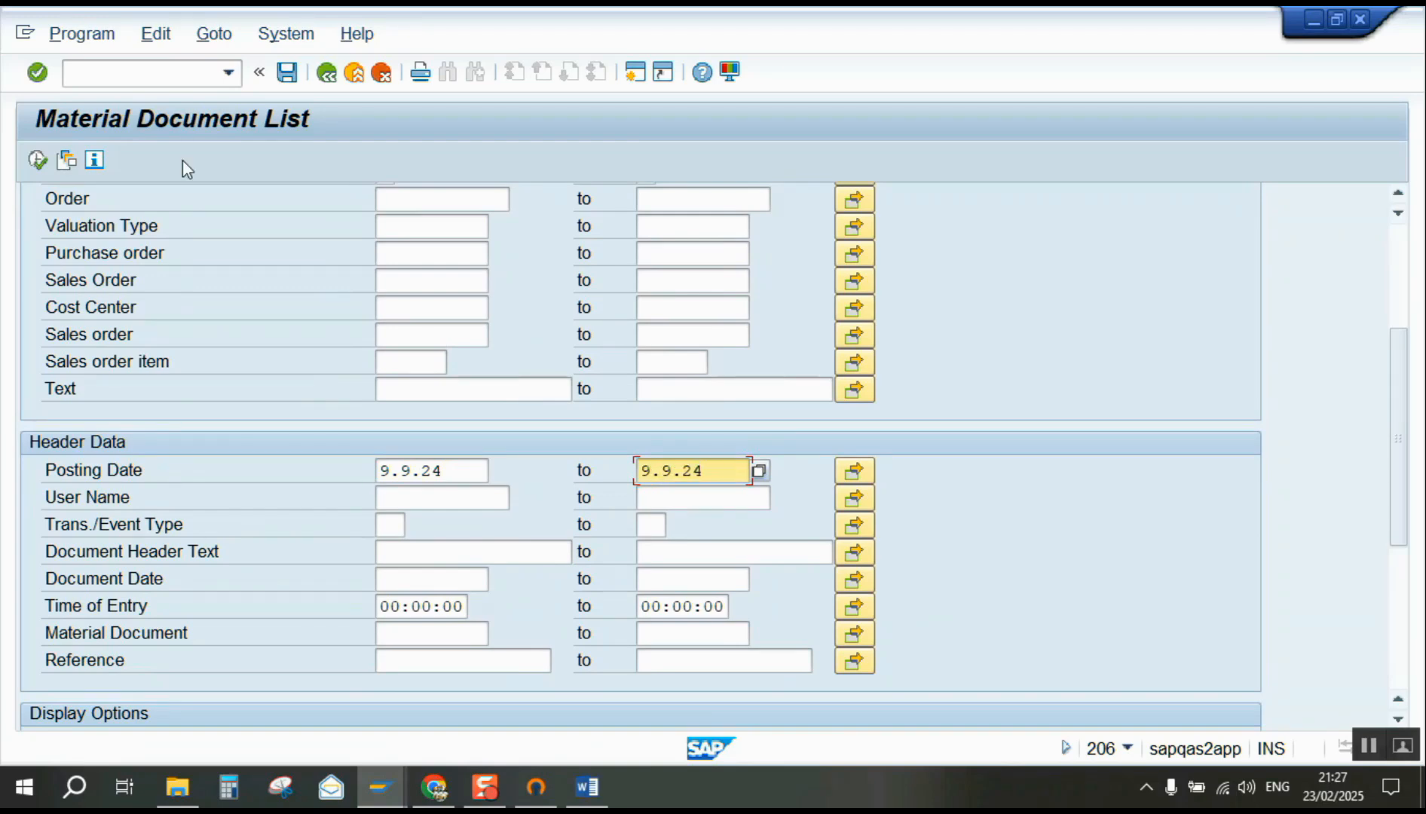
click(37, 170)
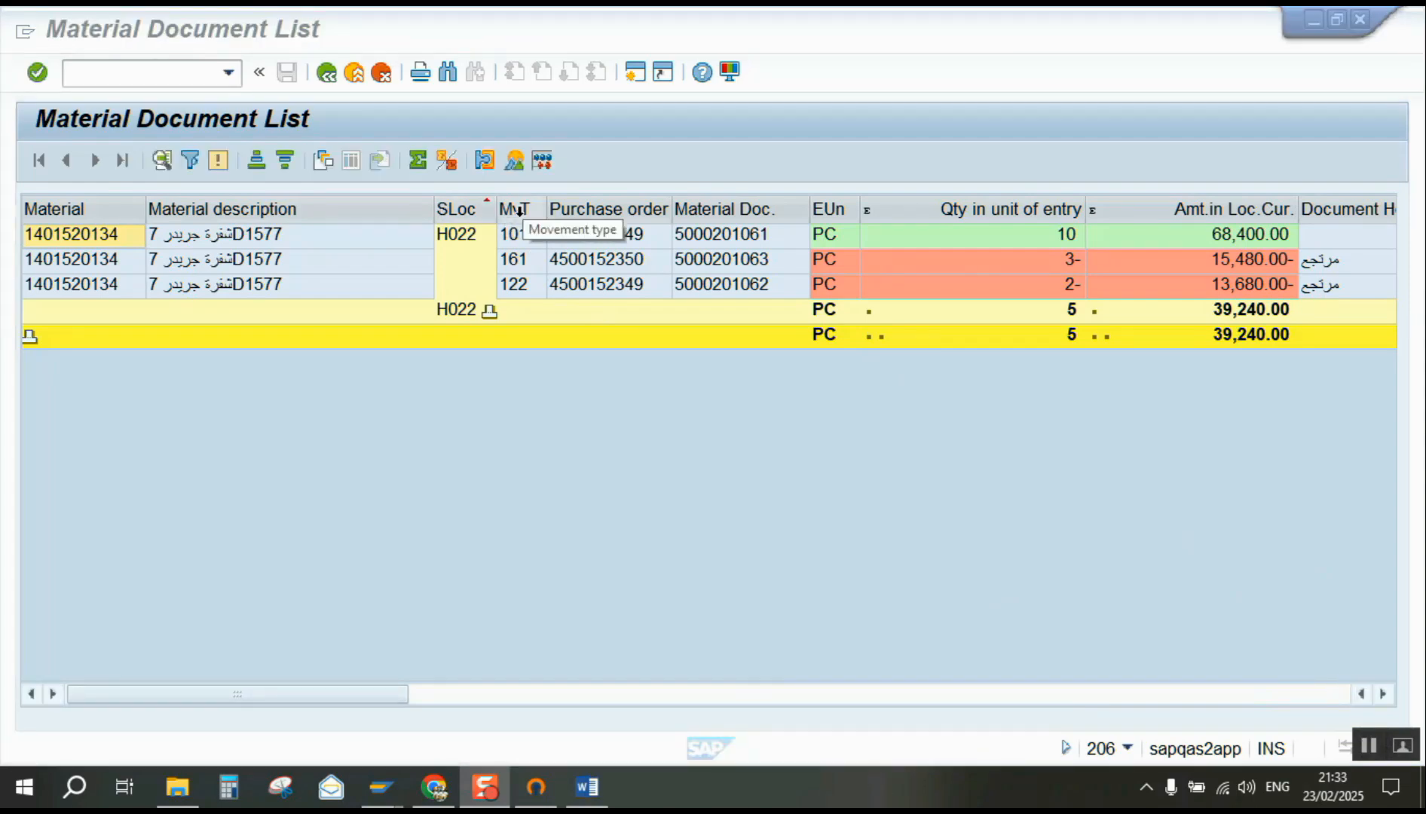
- Filter the material document list by movement type 161
key(ctrl+F5)
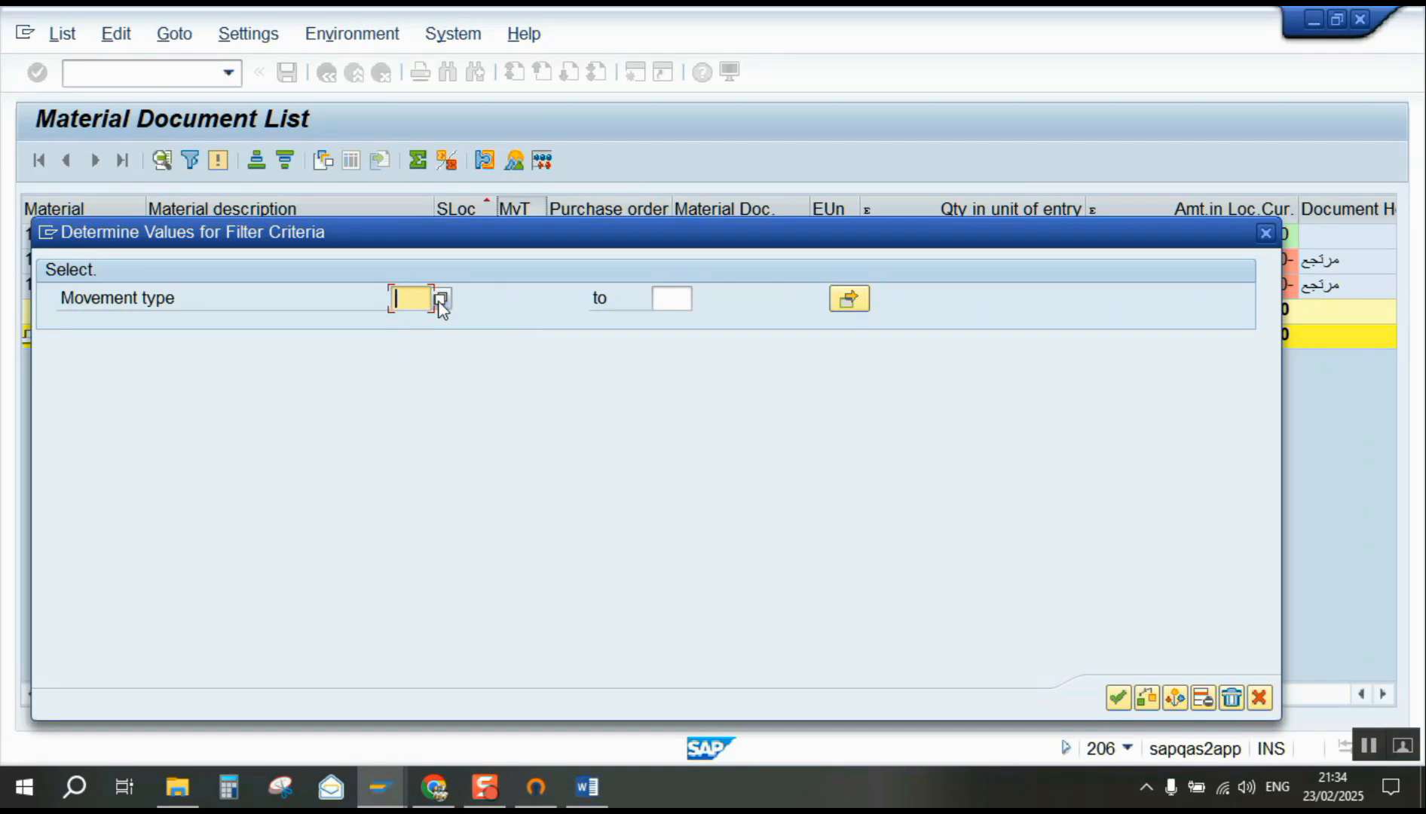
key(Return)
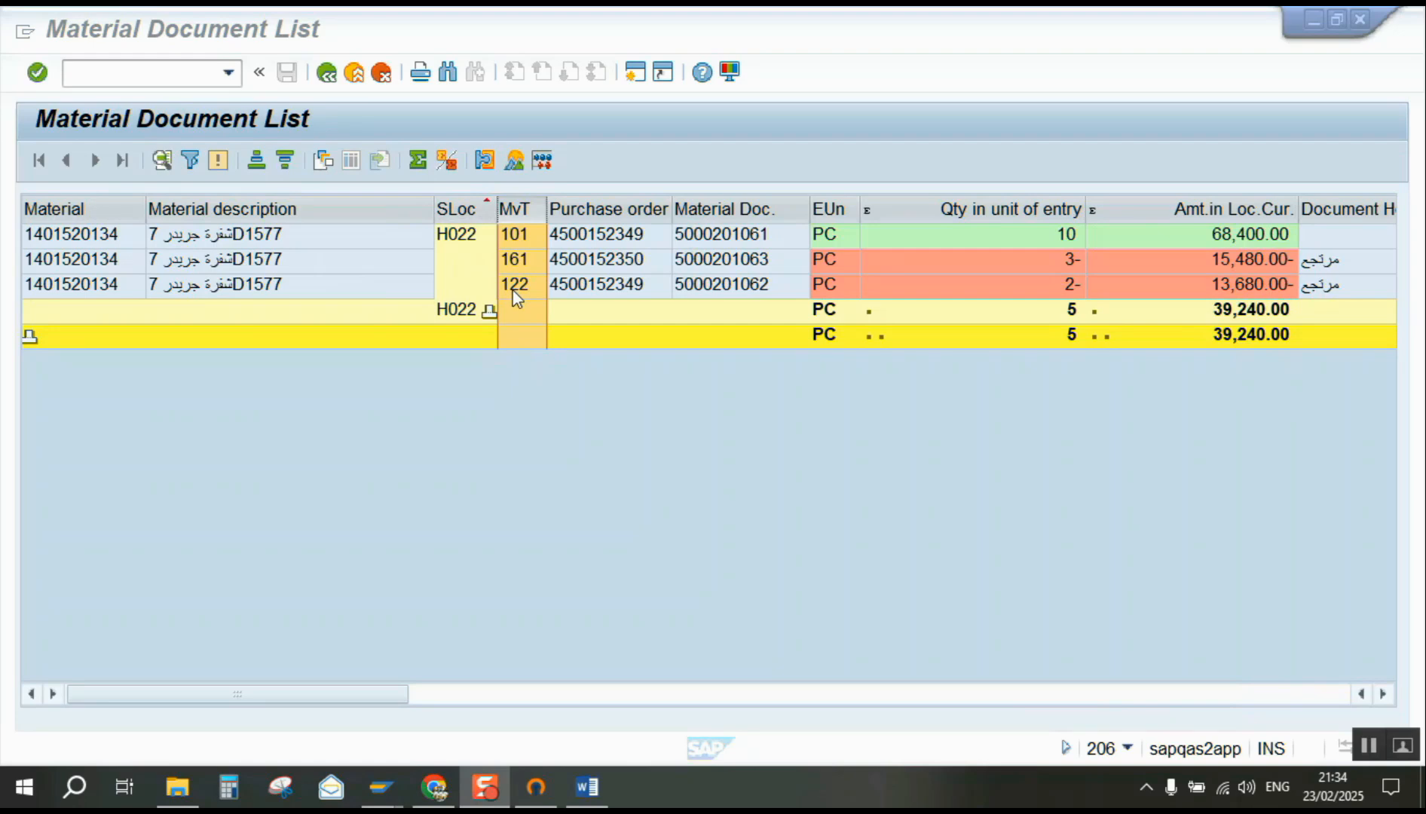
click(189, 160)
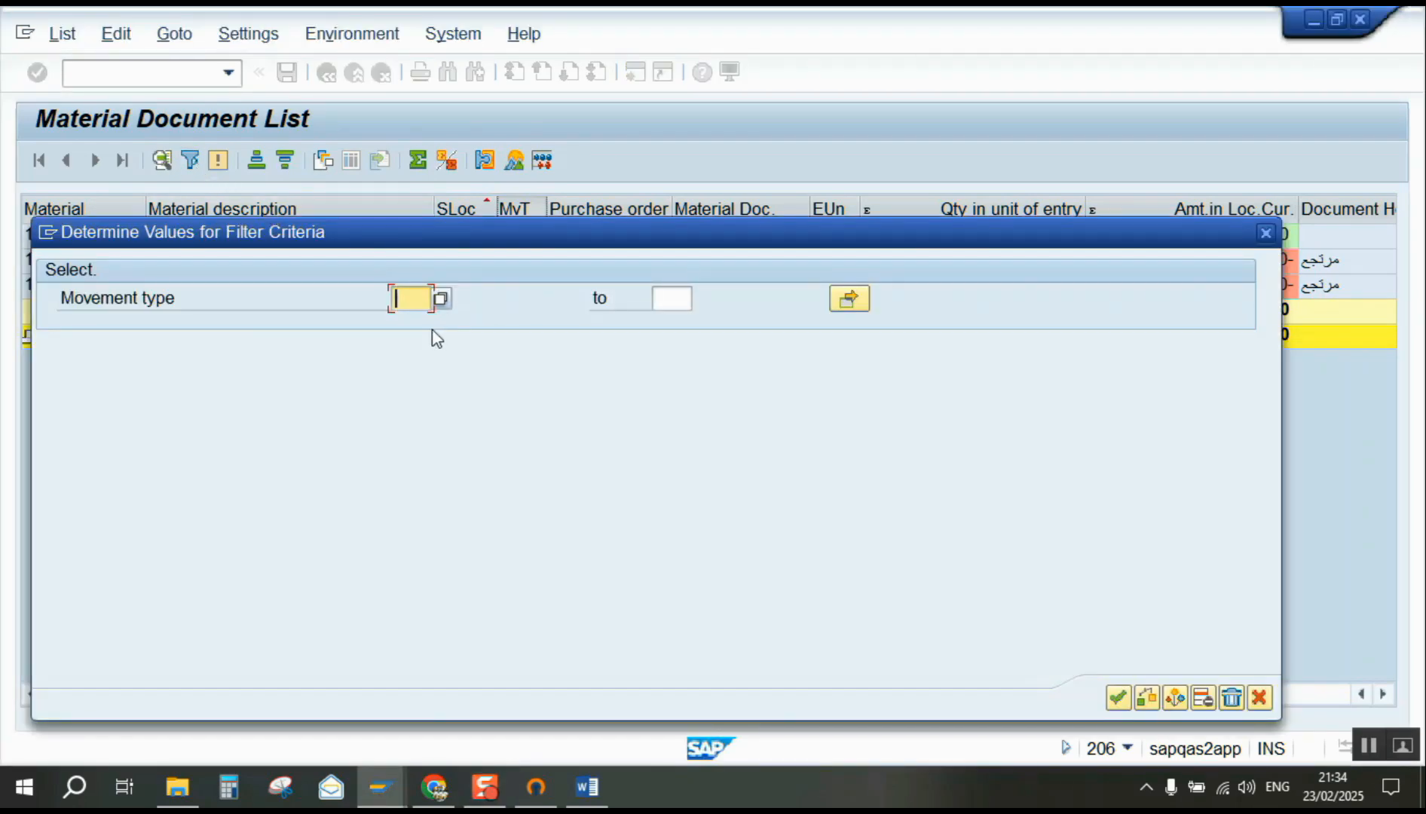
text(161)
click(1120, 699)
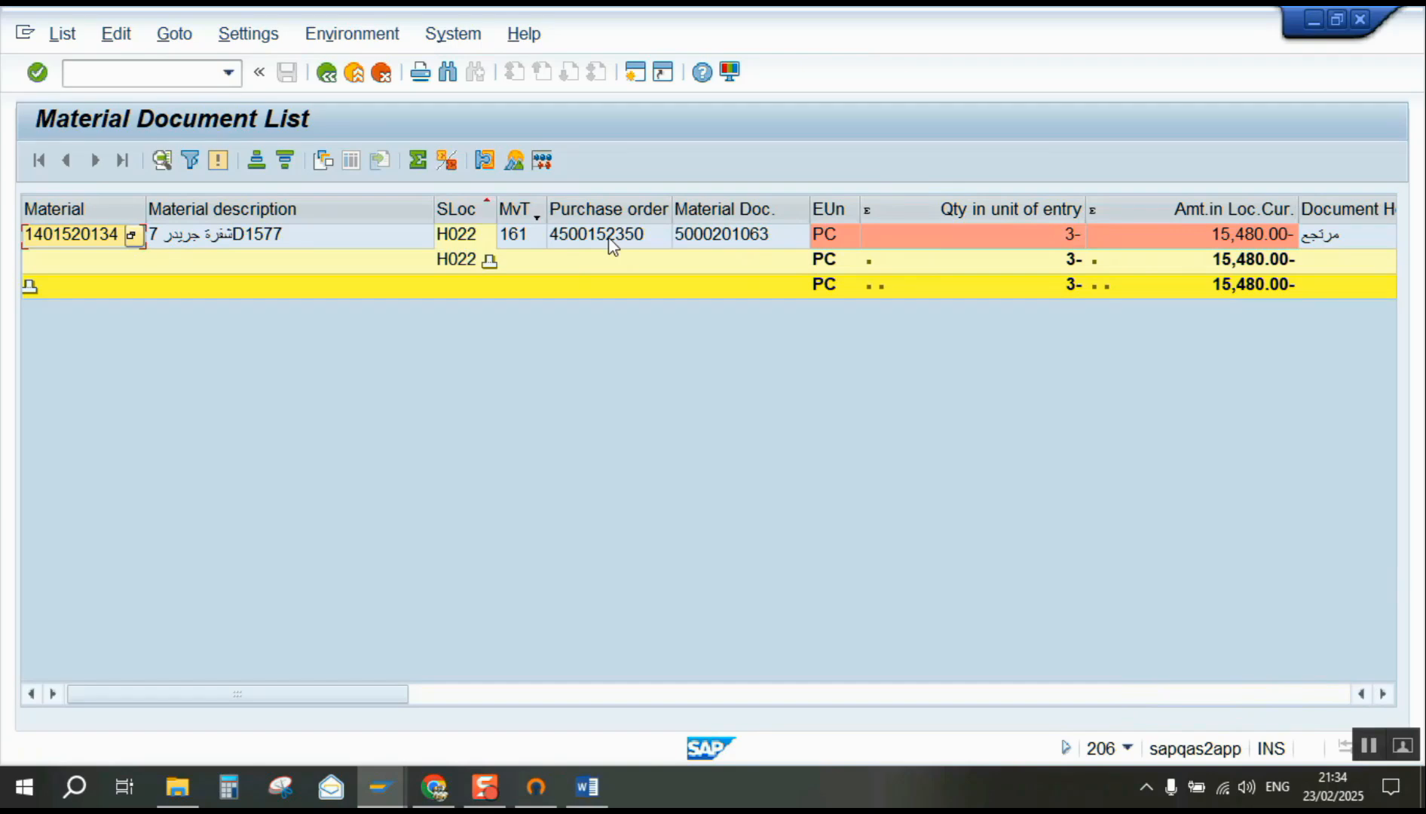
- Open the returns purchase order from the filtered 161 line and display its purchase order history
click(610, 240)
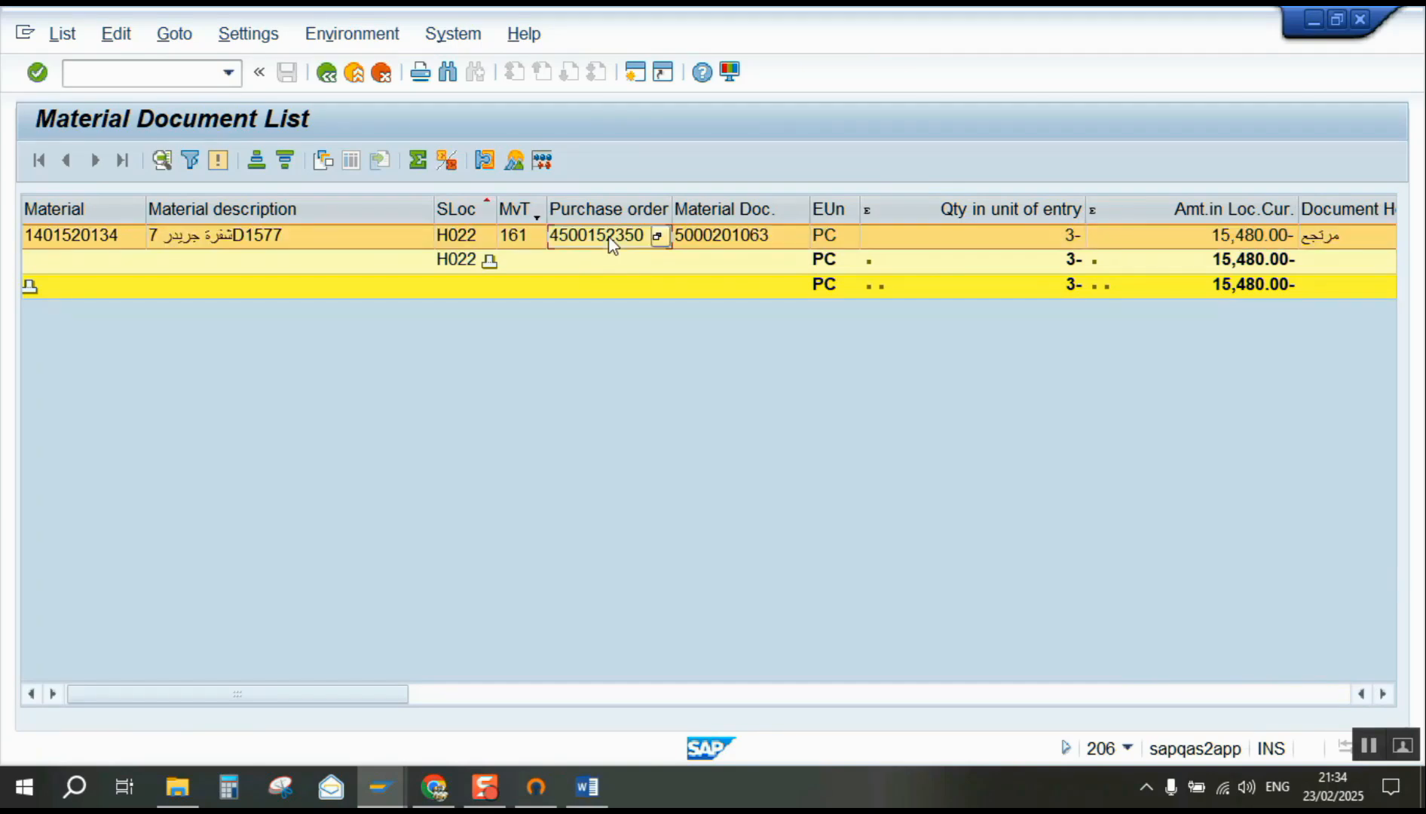
double_click(611, 243)
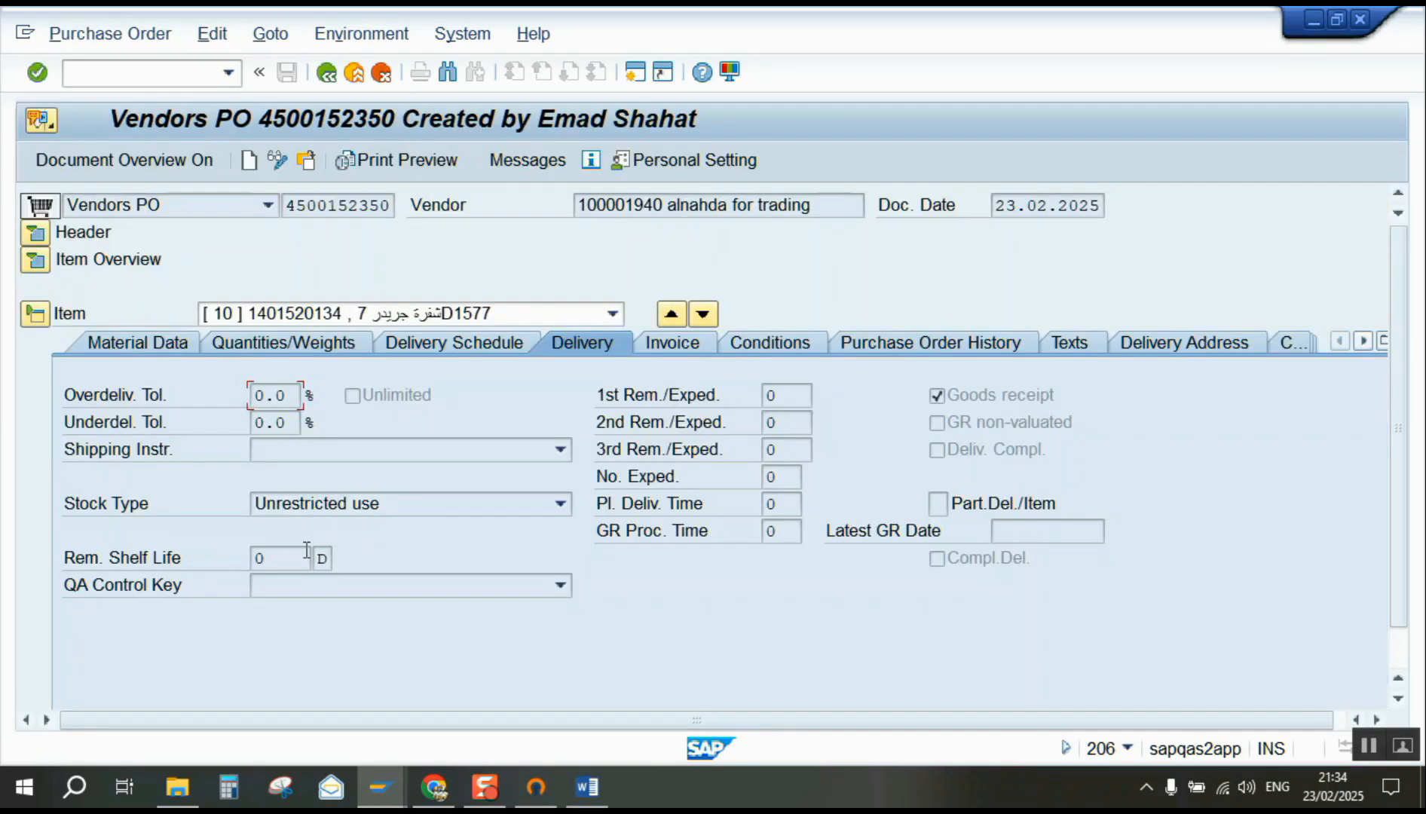
click(838, 345)
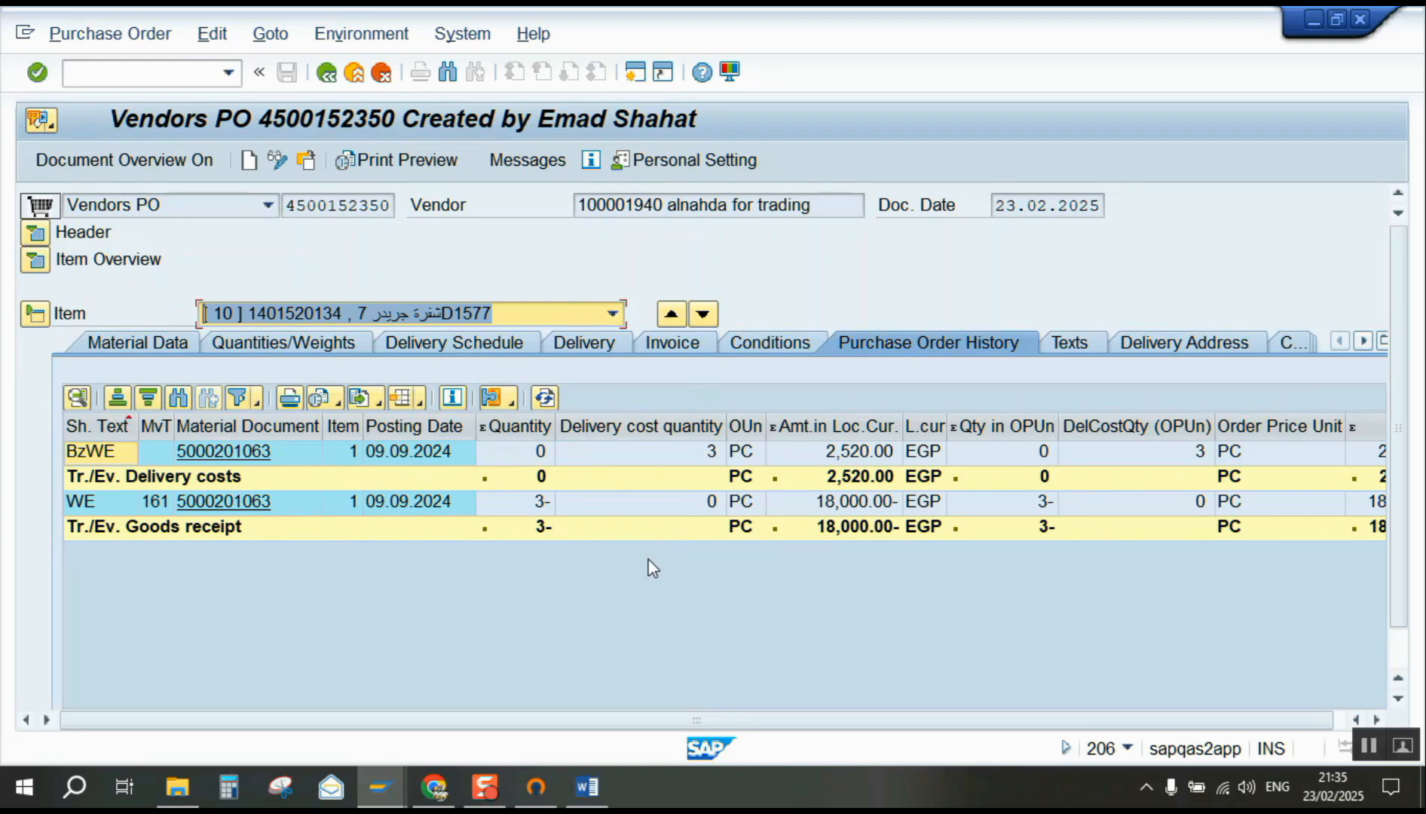
click(1368, 747)
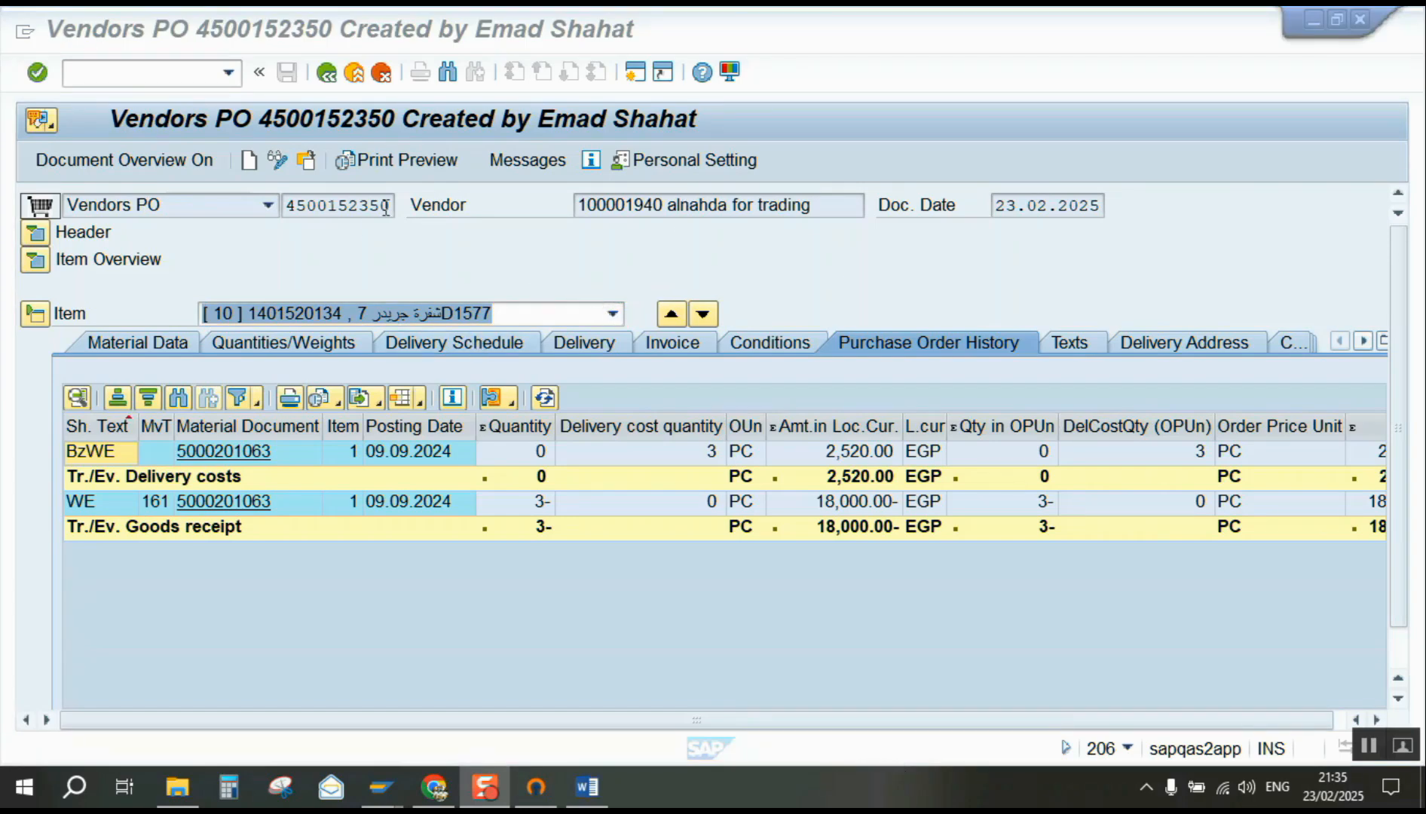
- Open incoming invoice entry for company code 1100, accept the allowed posting periods notice and use Credit Memo as the transaction
drag(388, 206, 3, 82)
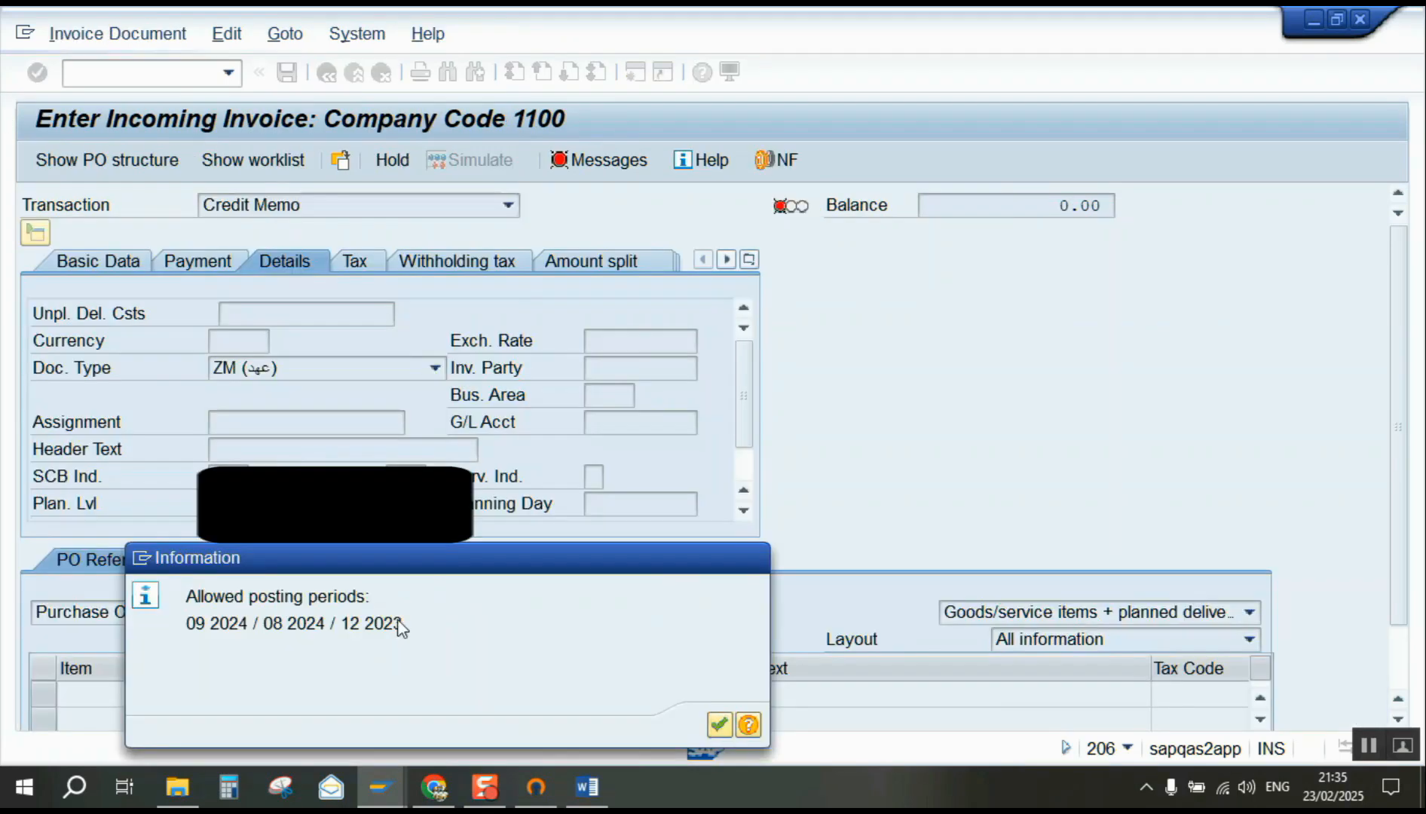
key(Return)
click(298, 210)
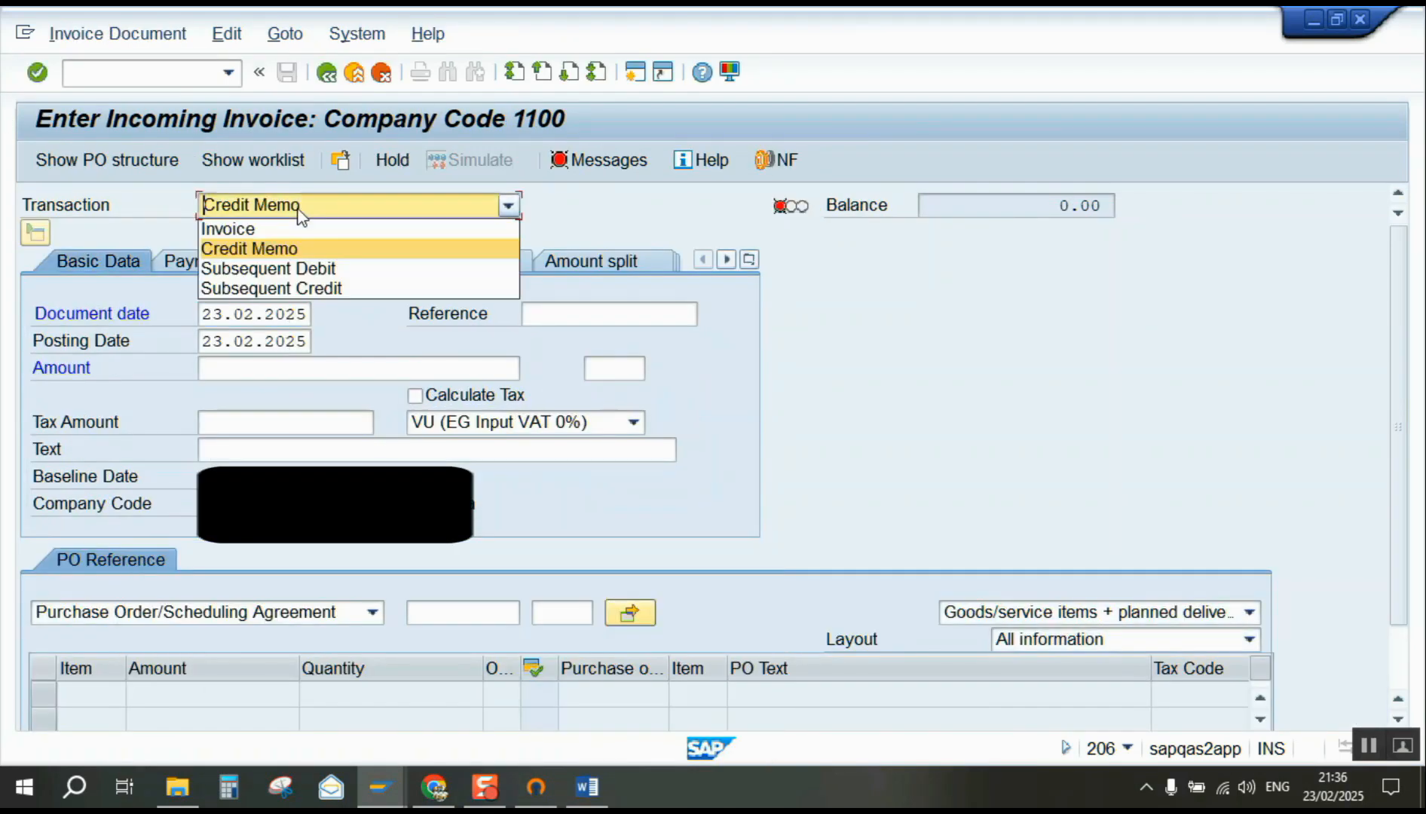
click(241, 229)
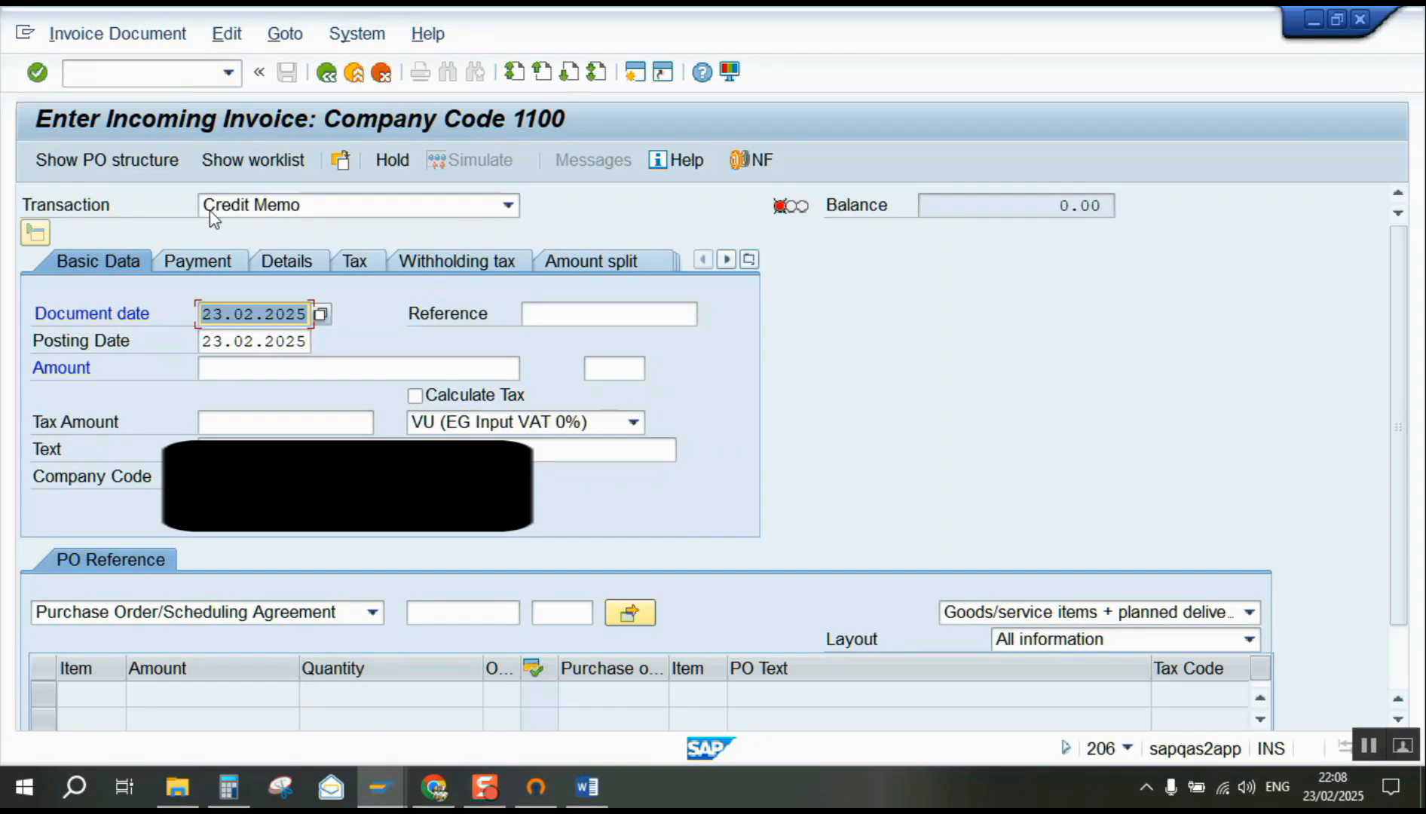
click(245, 211)
click(246, 211)
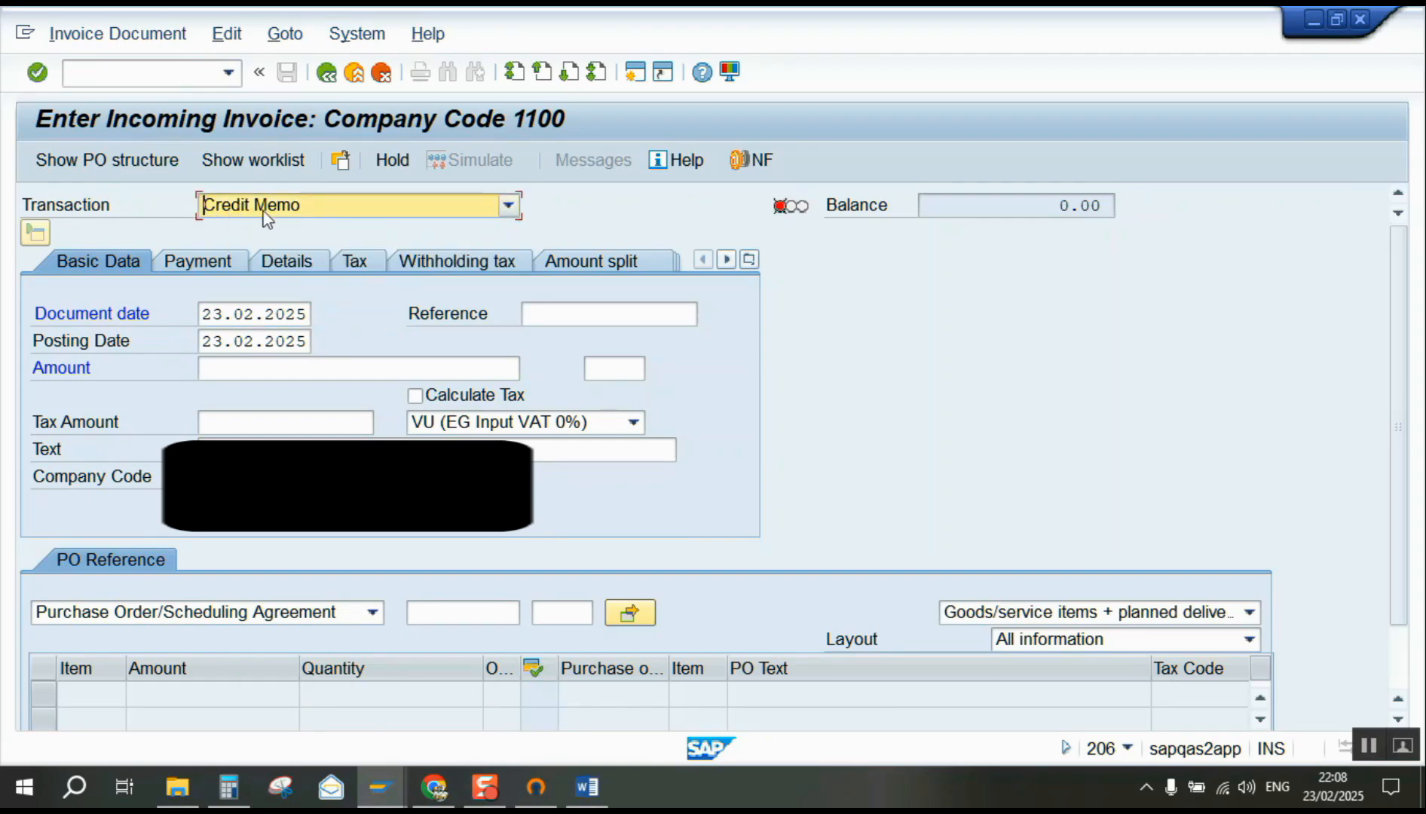
- Set the credit memo's document date and posting date to 9.9.24 and its reference to 695
double_click(307, 315)
text(9.9.24)
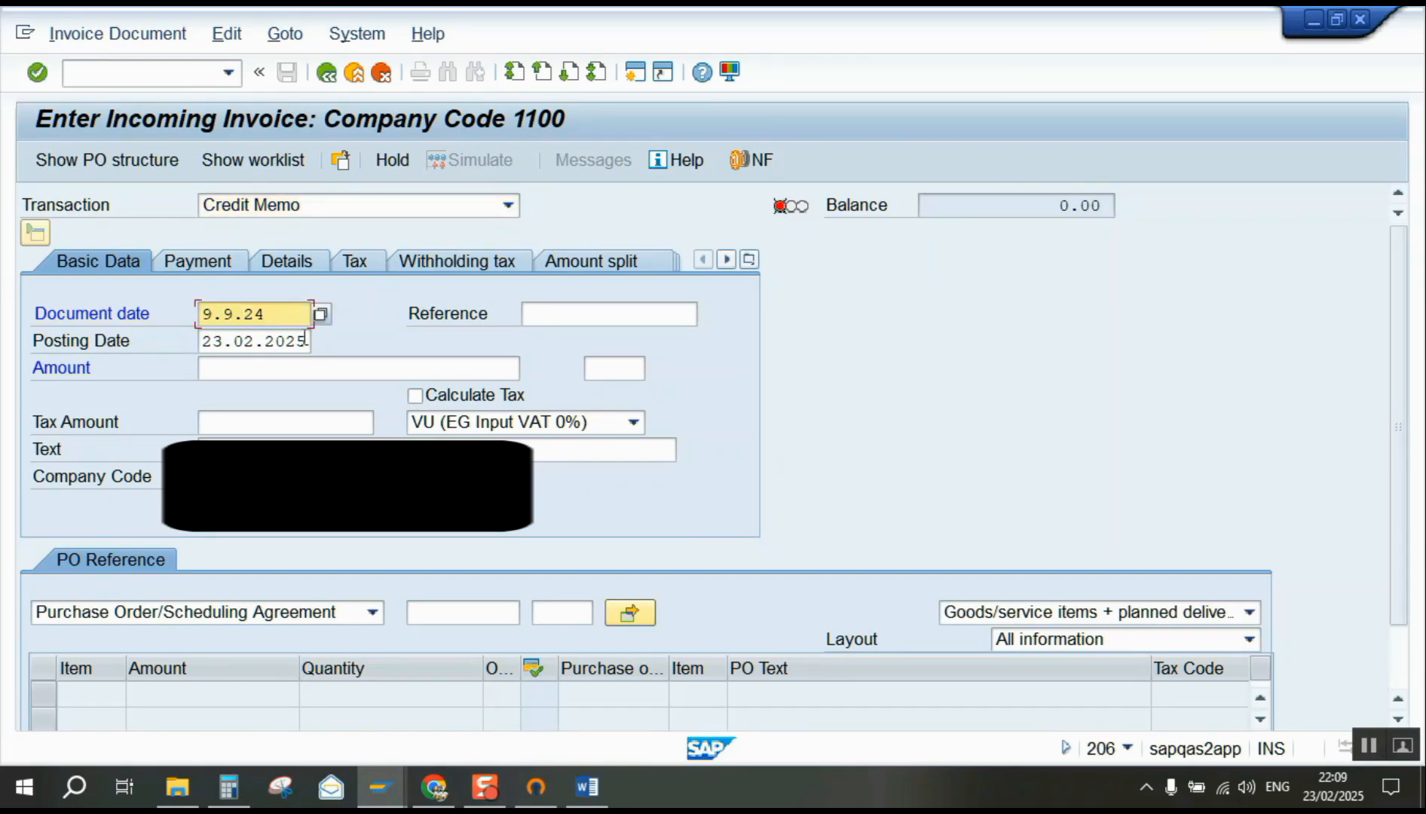
double_click(305, 340)
key(BackSpace)
click(237, 367)
click(588, 315)
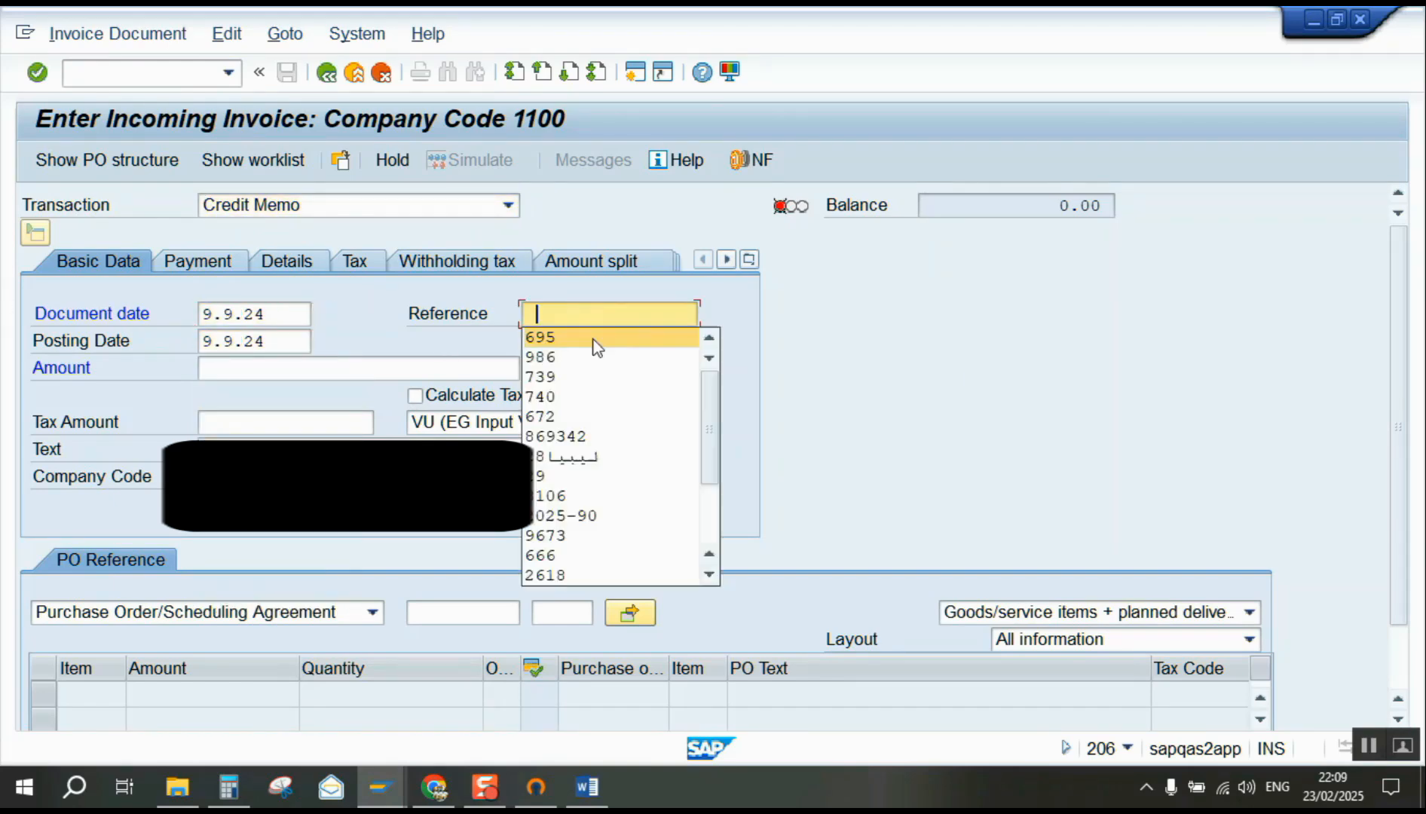
click(596, 333)
click(416, 371)
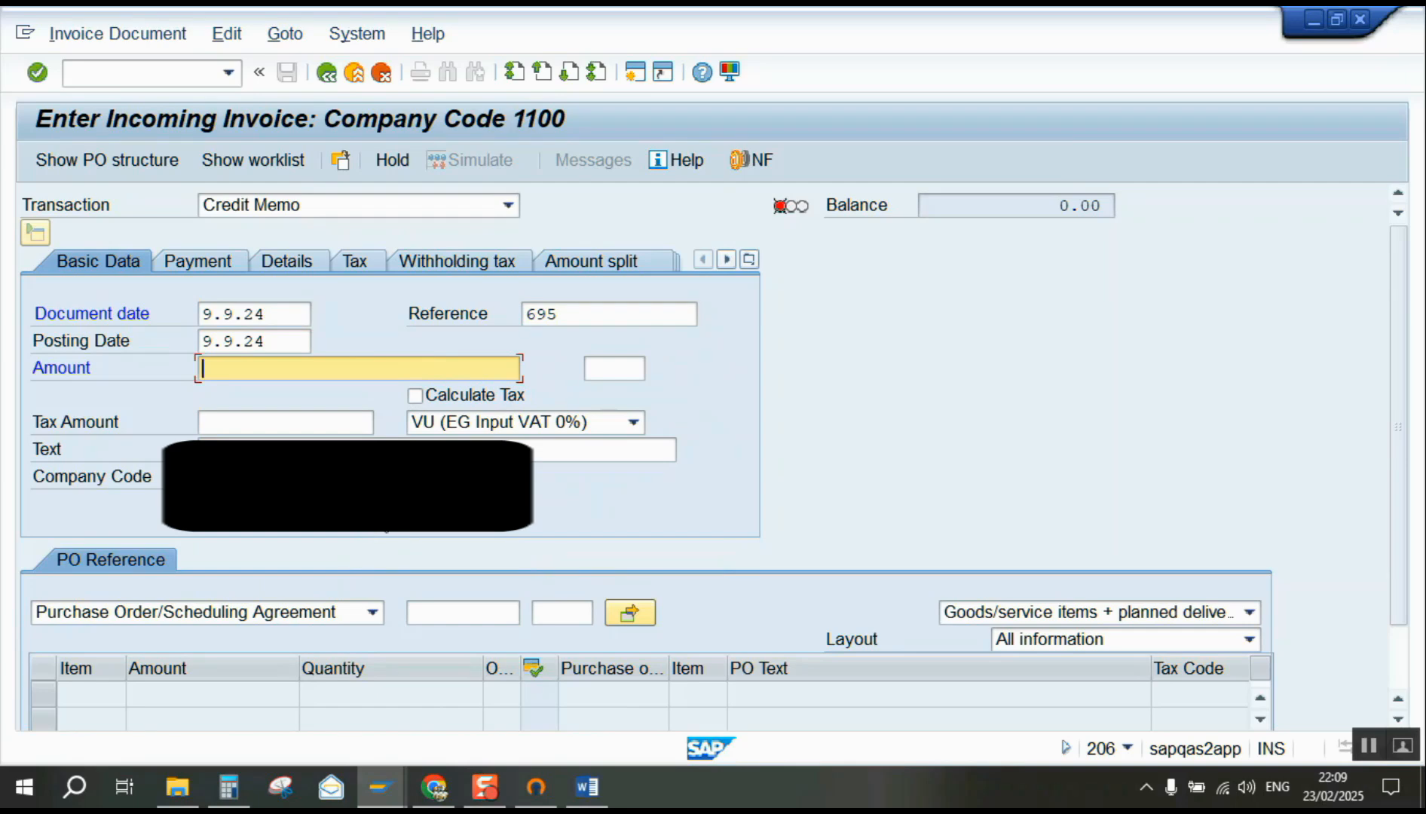
- Enter the most recently used purchase order number as the credit memo's PO reference and load its item, accepting the date warnings
click(462, 612)
click(462, 612)
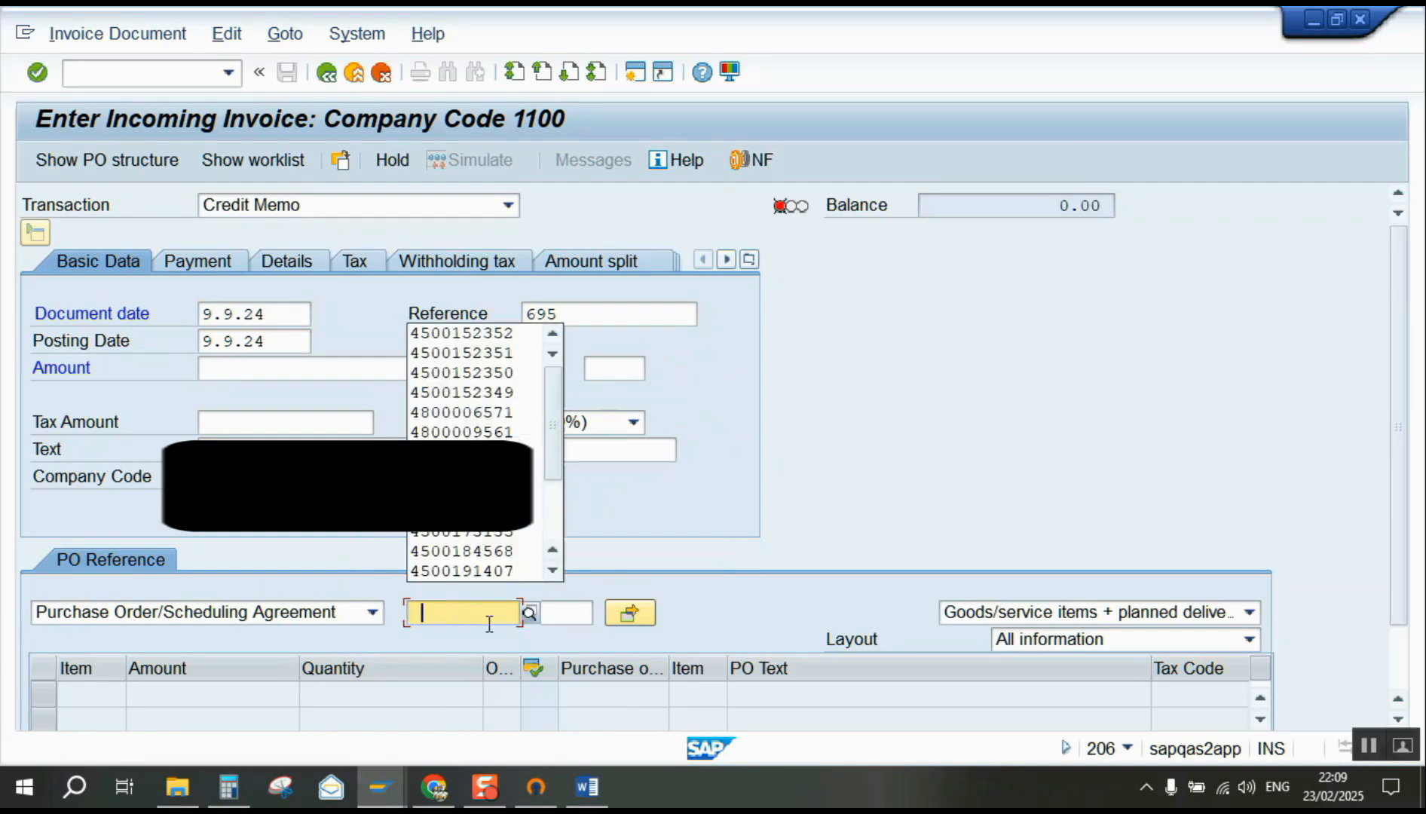
click(521, 333)
key(Return)
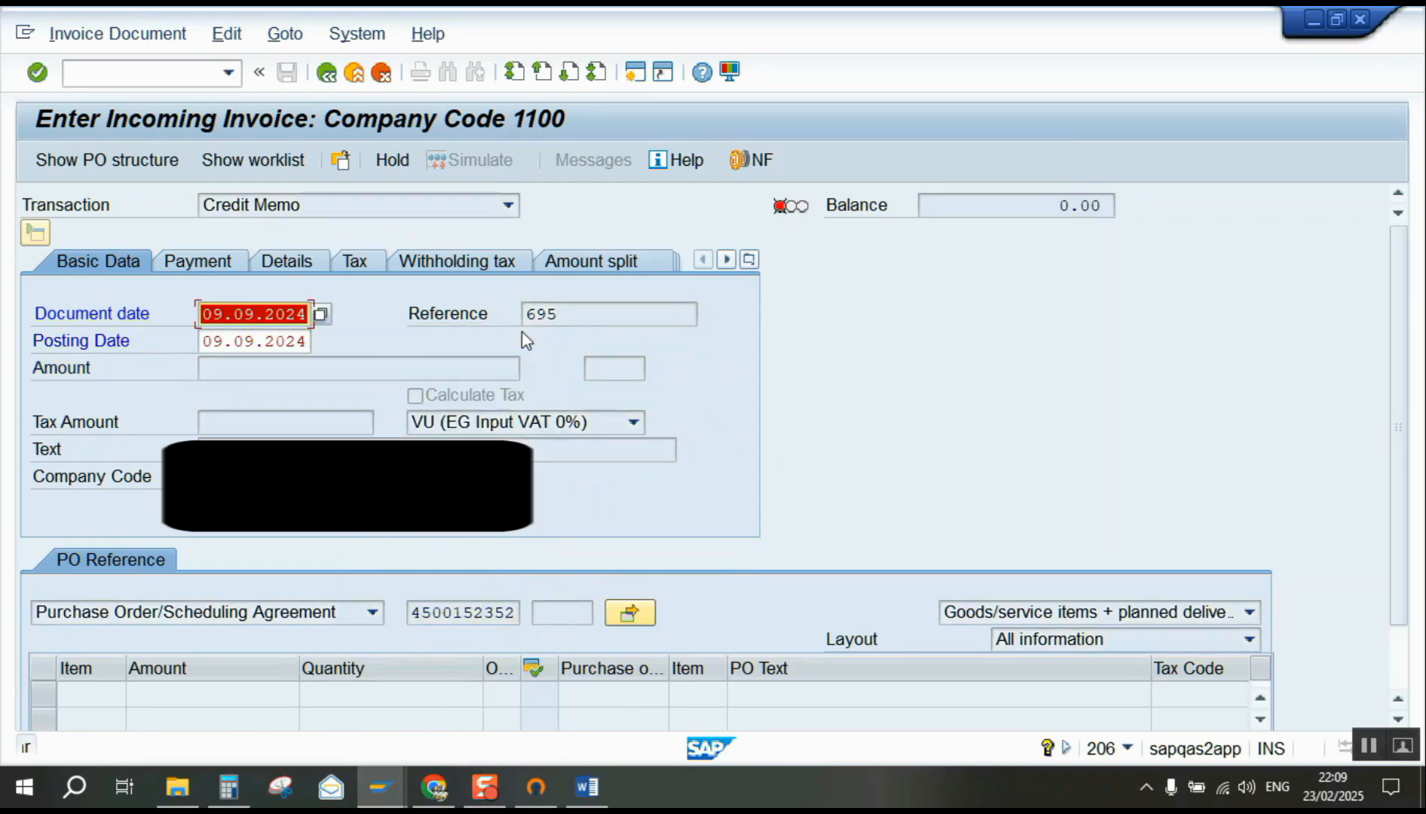
key(Return)
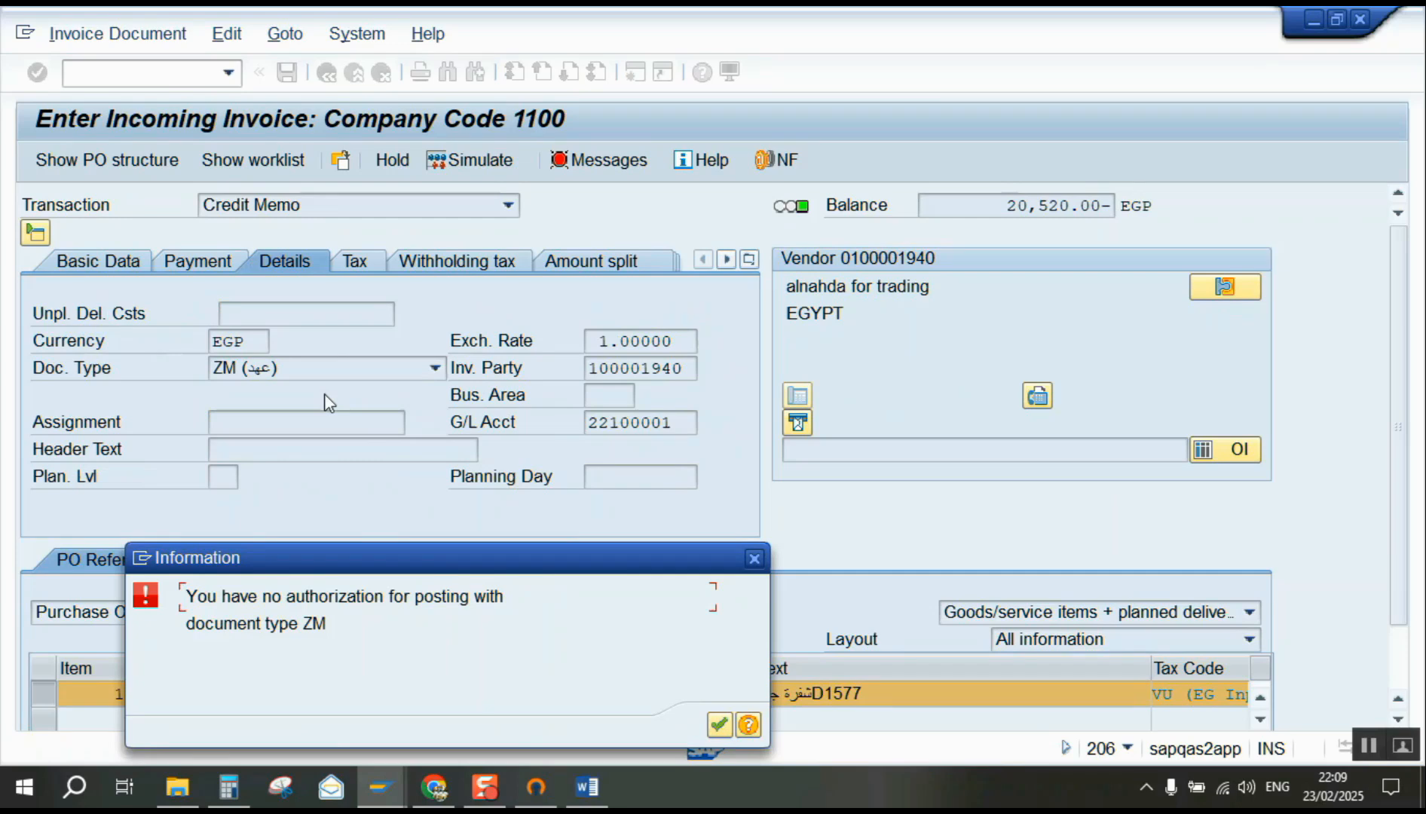
- Dismiss the authorization notice and change the credit memo's document type from ZM to RE, the supplier invoice type
click(719, 725)
click(314, 369)
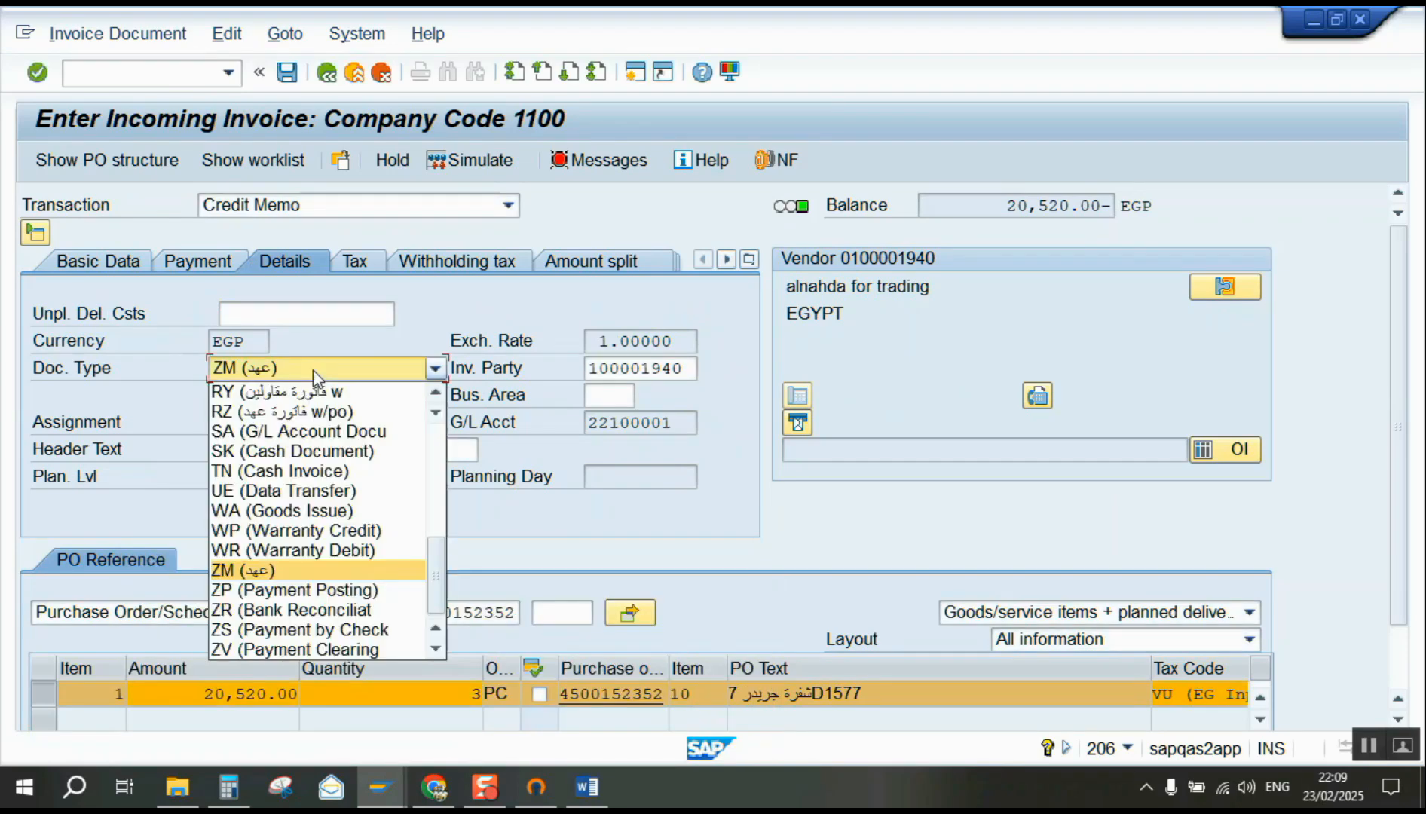
scroll(329, 499, up, 1)
scroll(328, 499, up, 2)
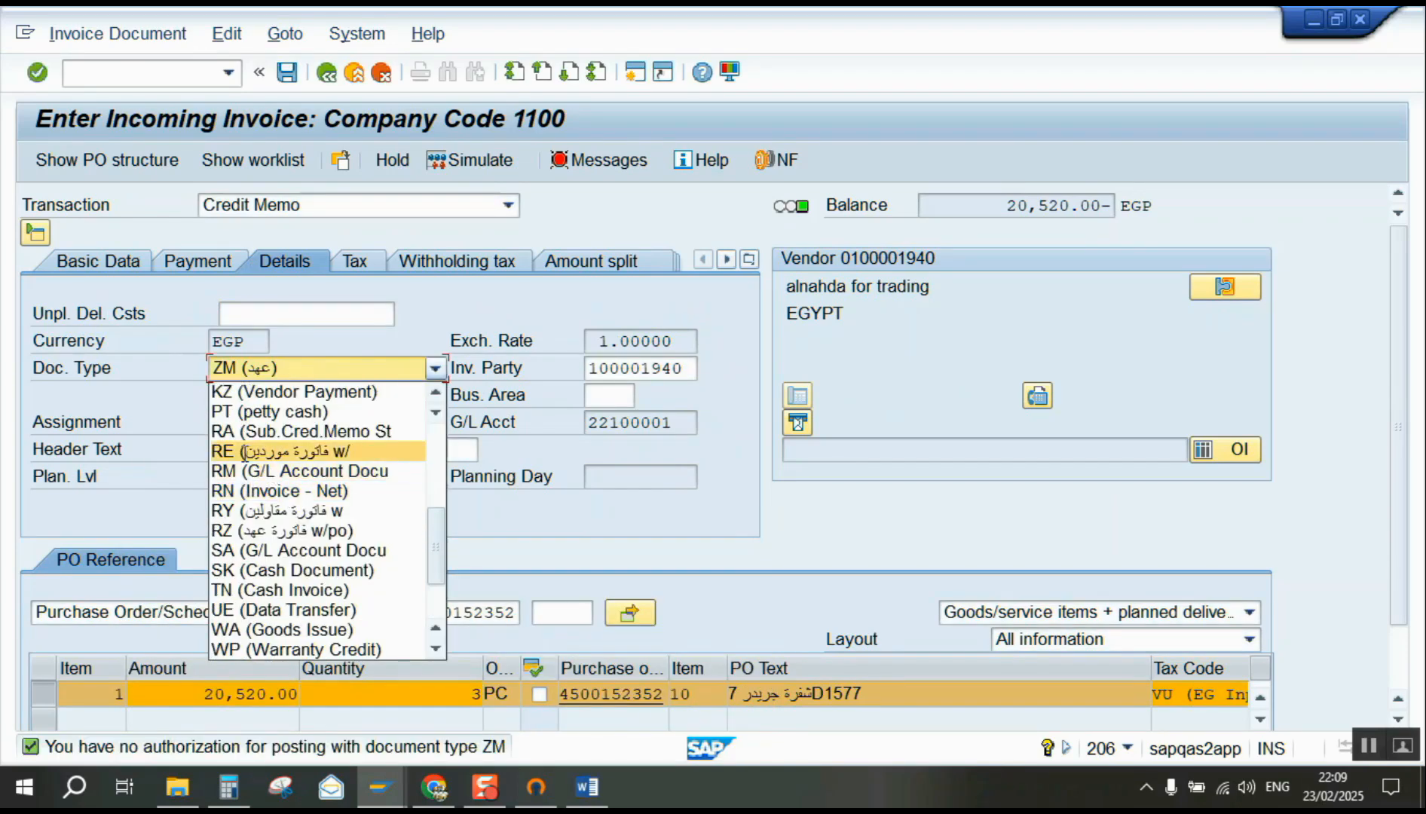
click(317, 449)
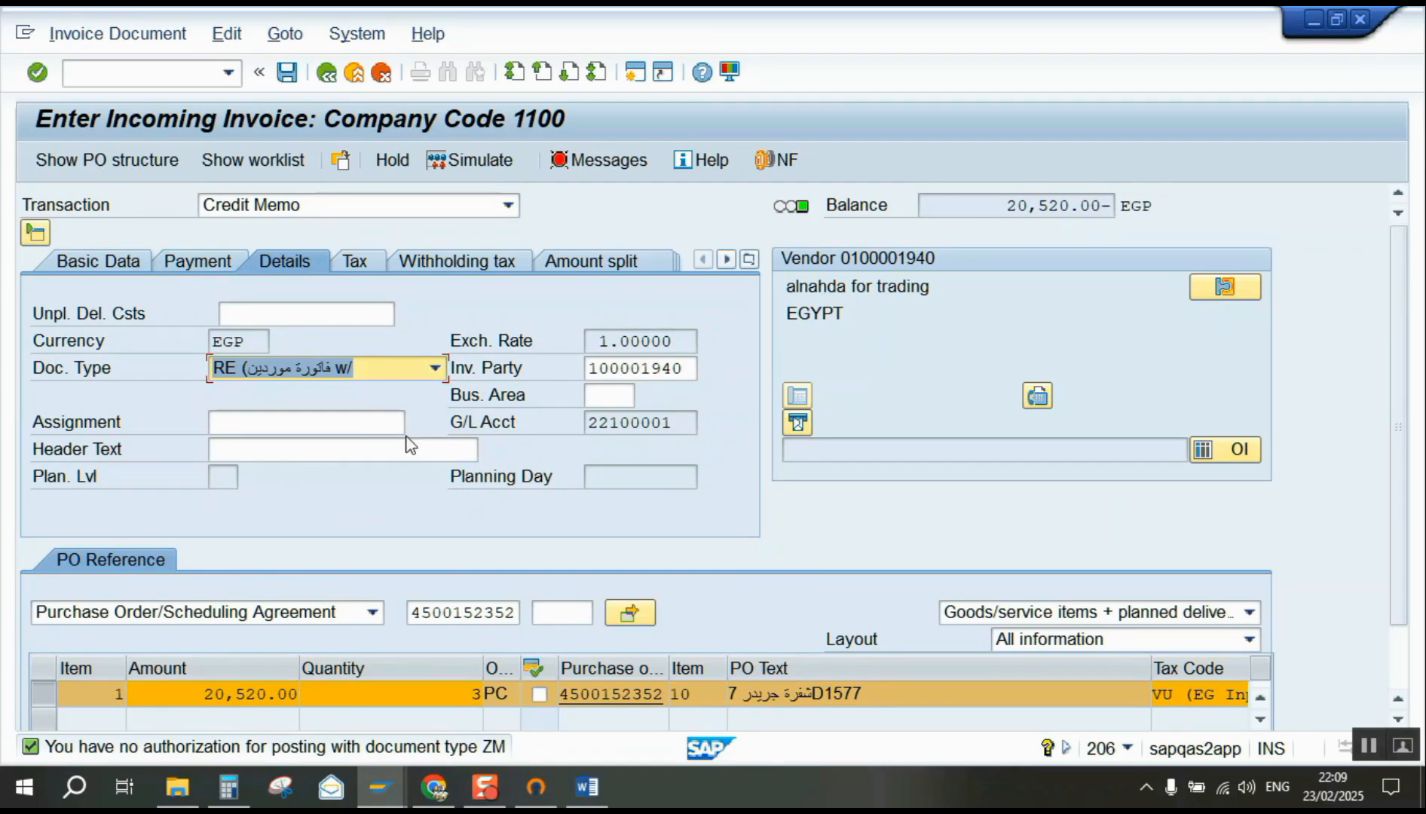
key(Return)
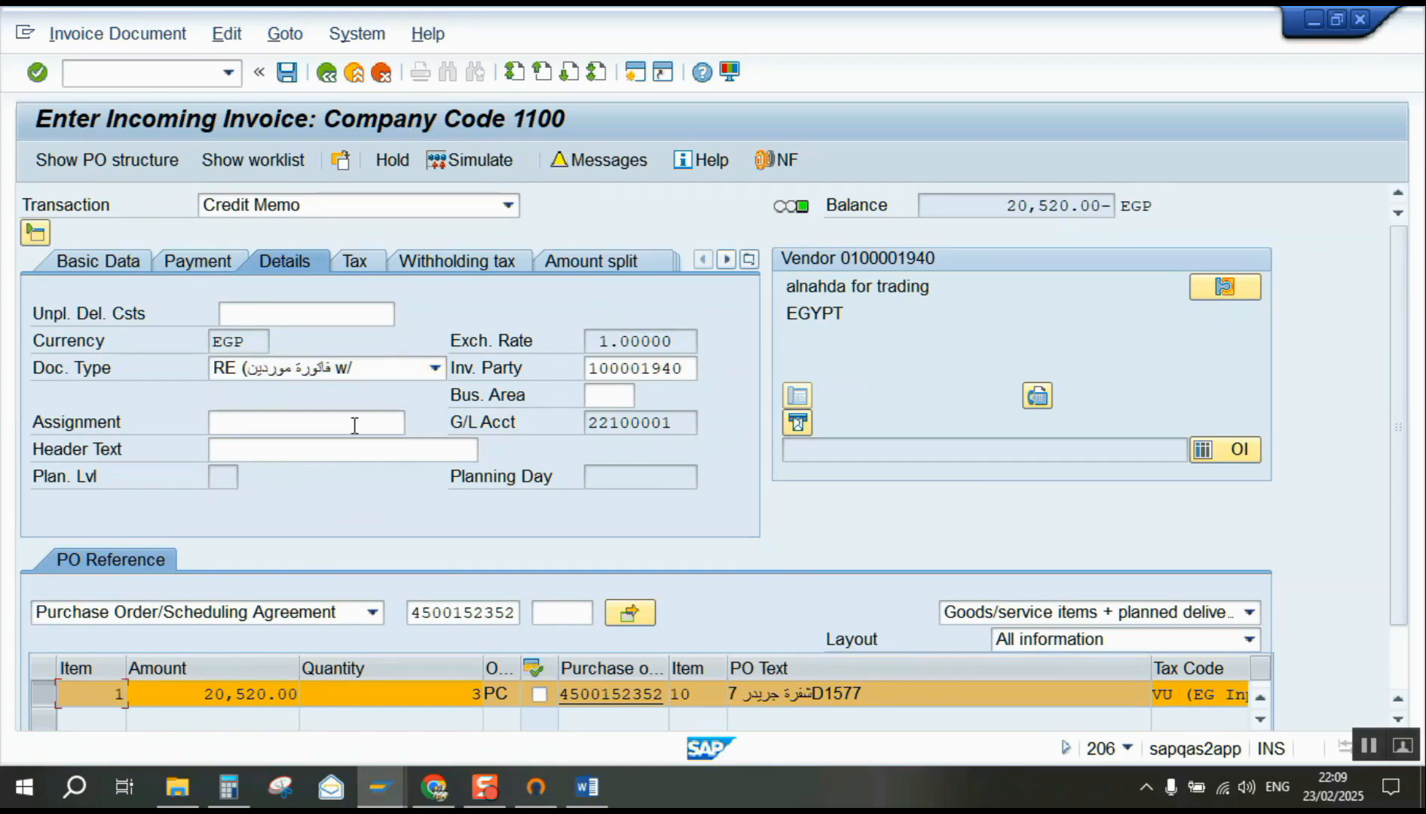
- Set the baseline date in the credit memo's payment data to 3.2.25
click(207, 260)
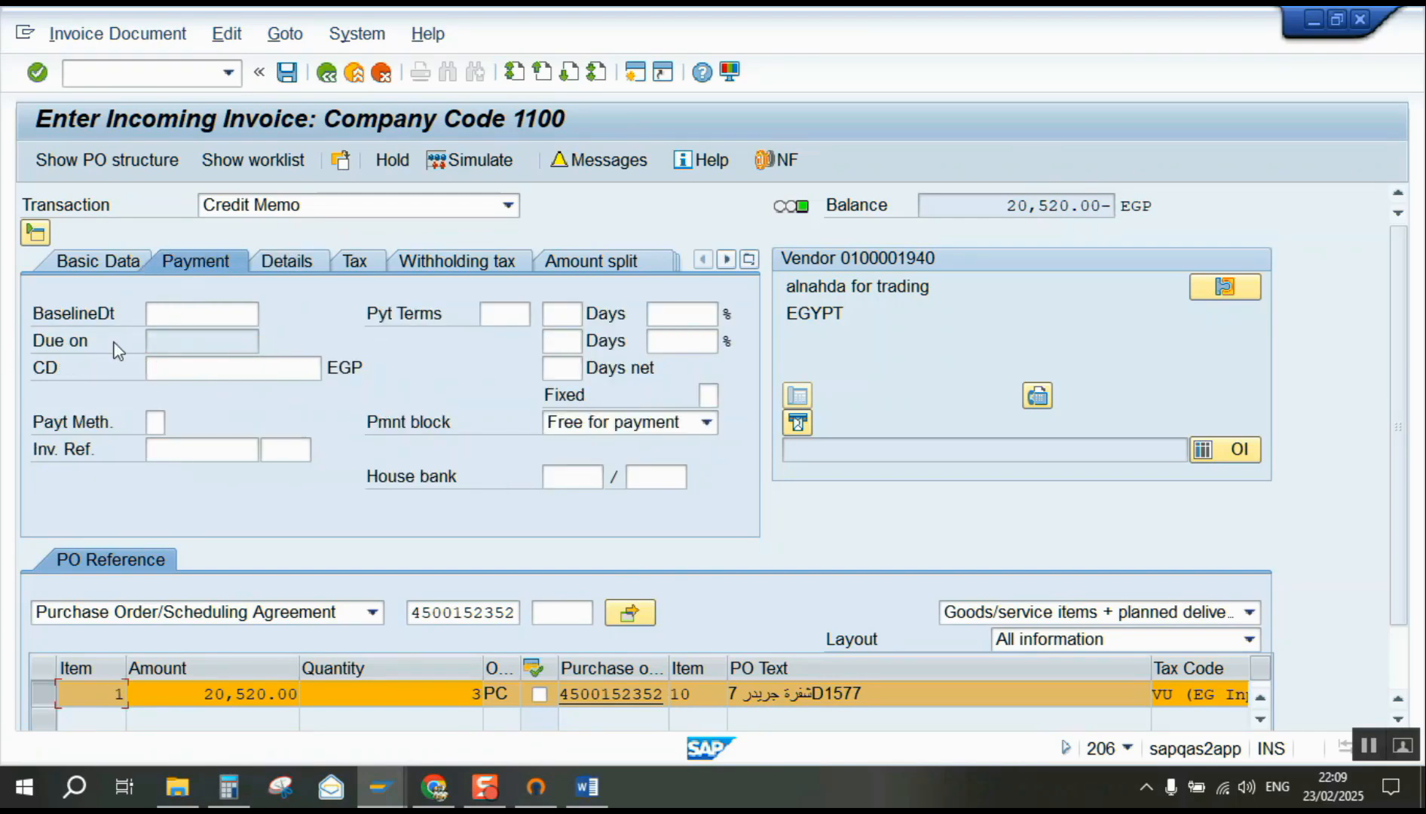
click(197, 311)
click(181, 339)
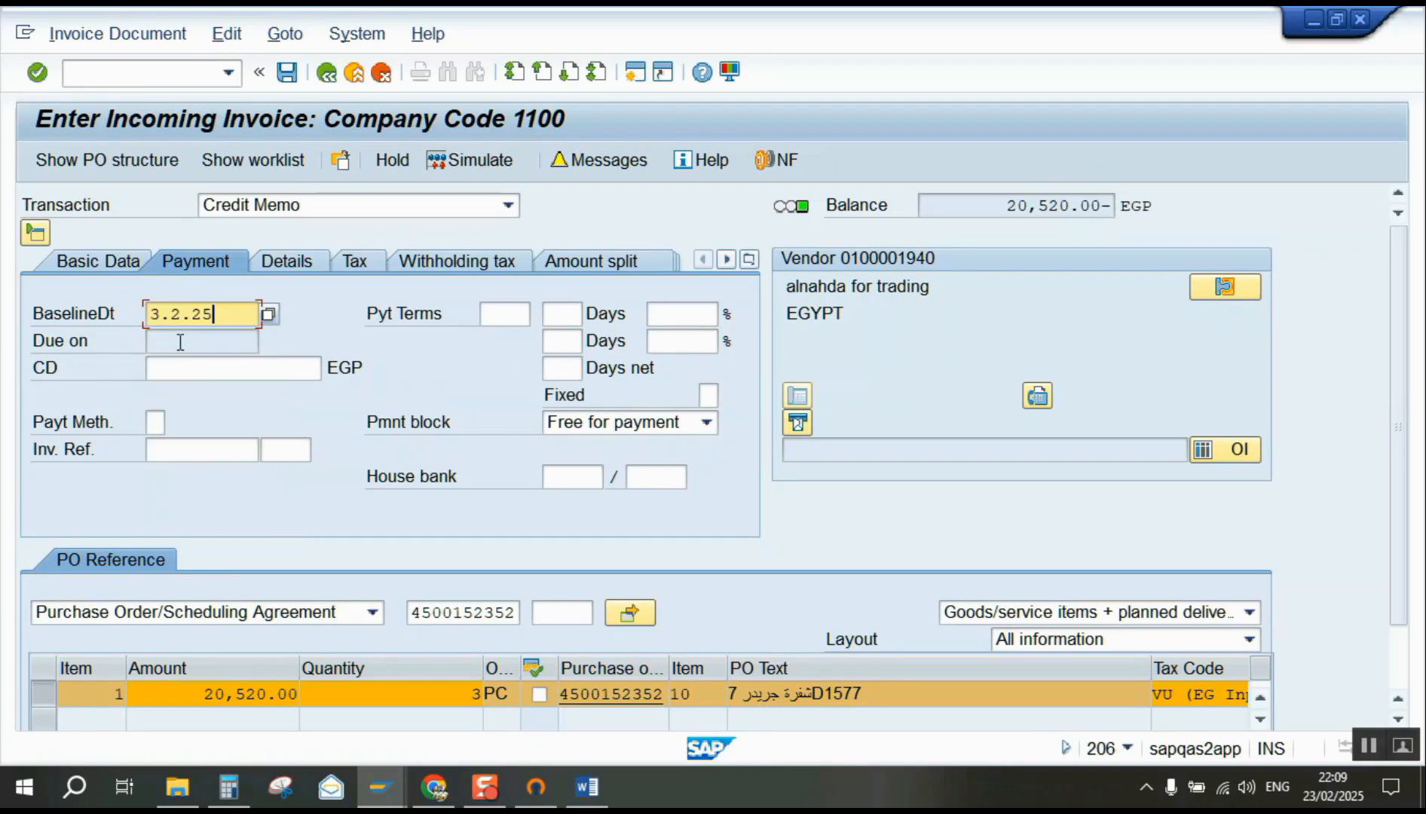
key(Return)
key(Return)
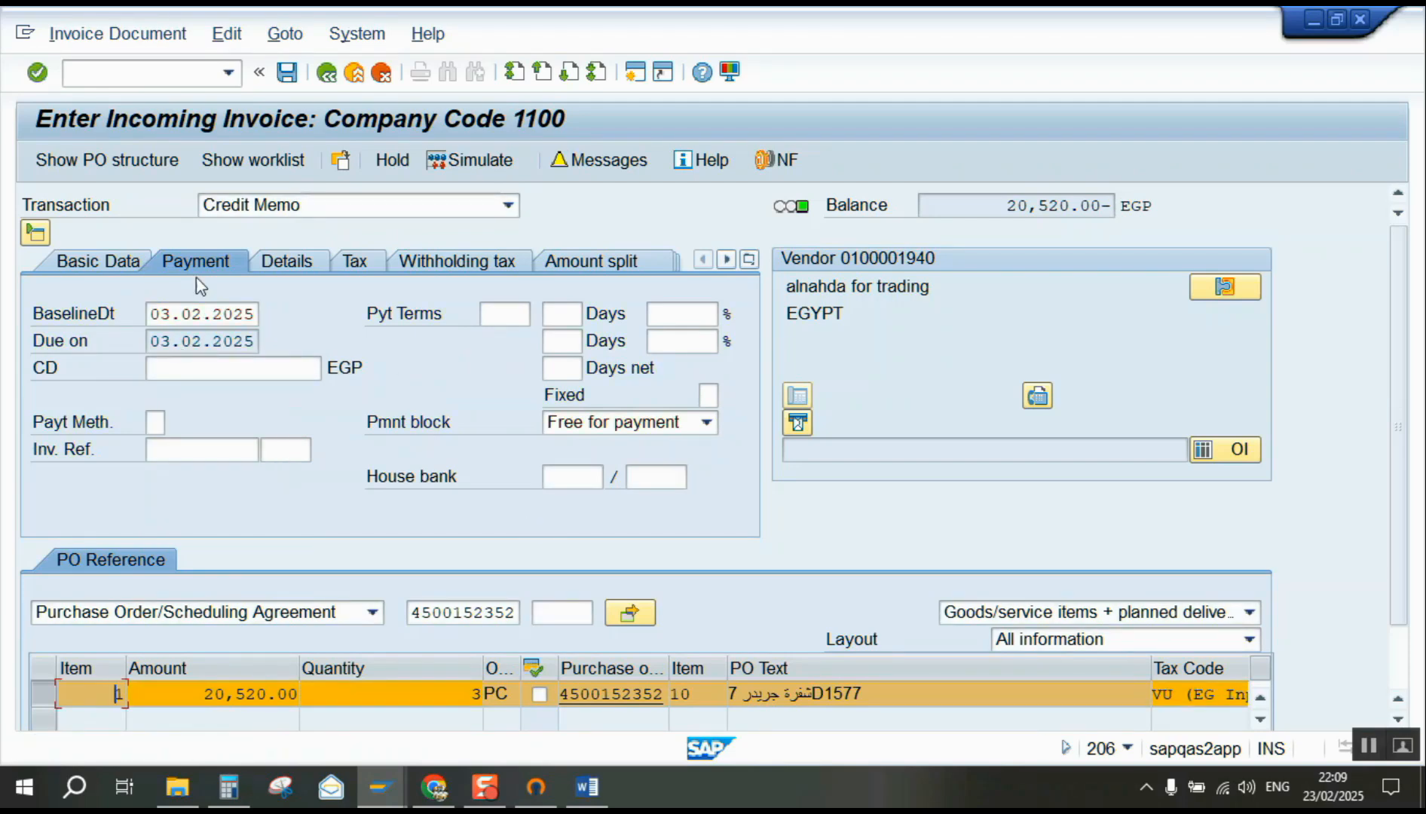
- Enter 20520 EGP as the credit memo's amount in the basic data and accept the withholding tax warning
click(72, 261)
click(247, 367)
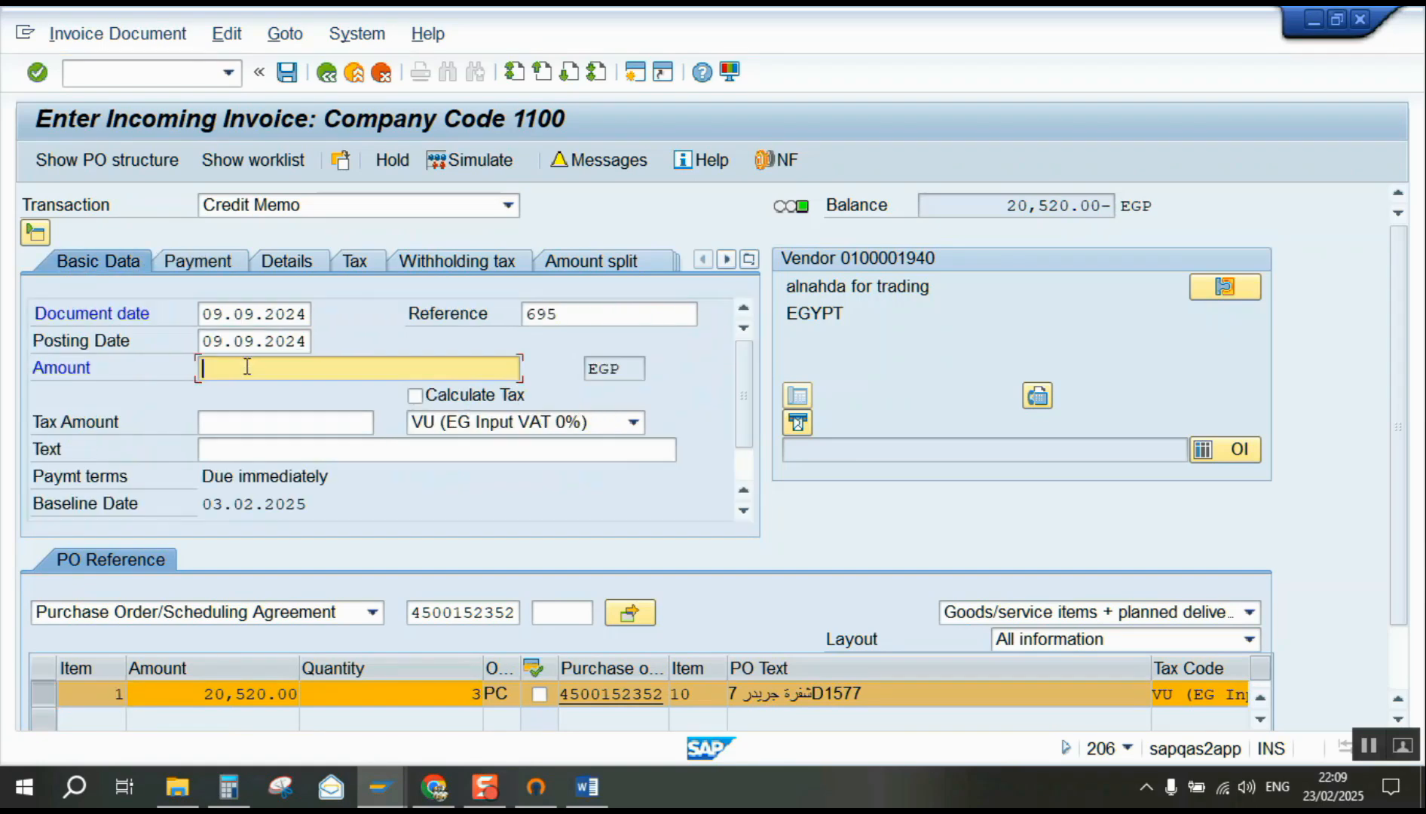
text(20520)
key(Return)
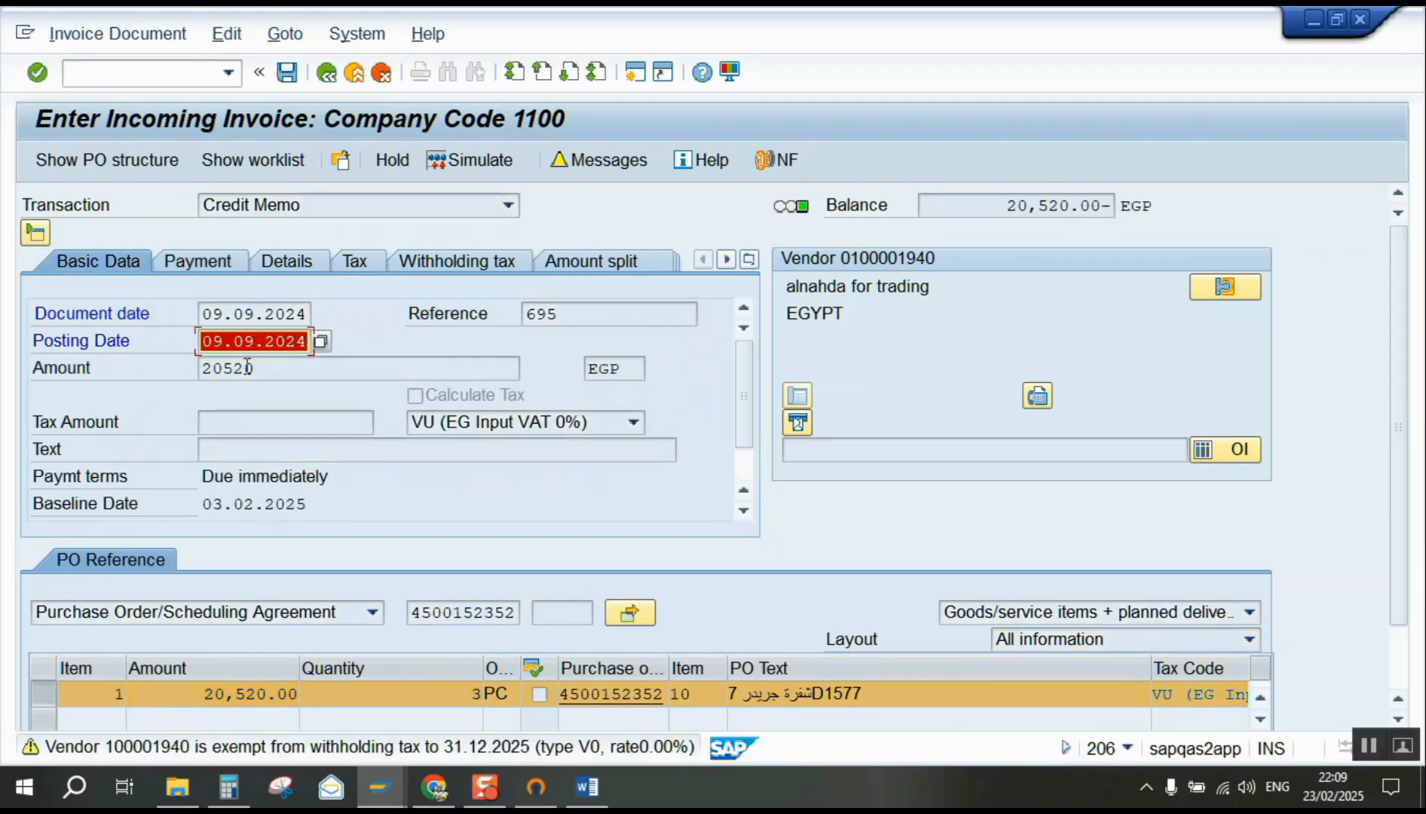
key(Return)
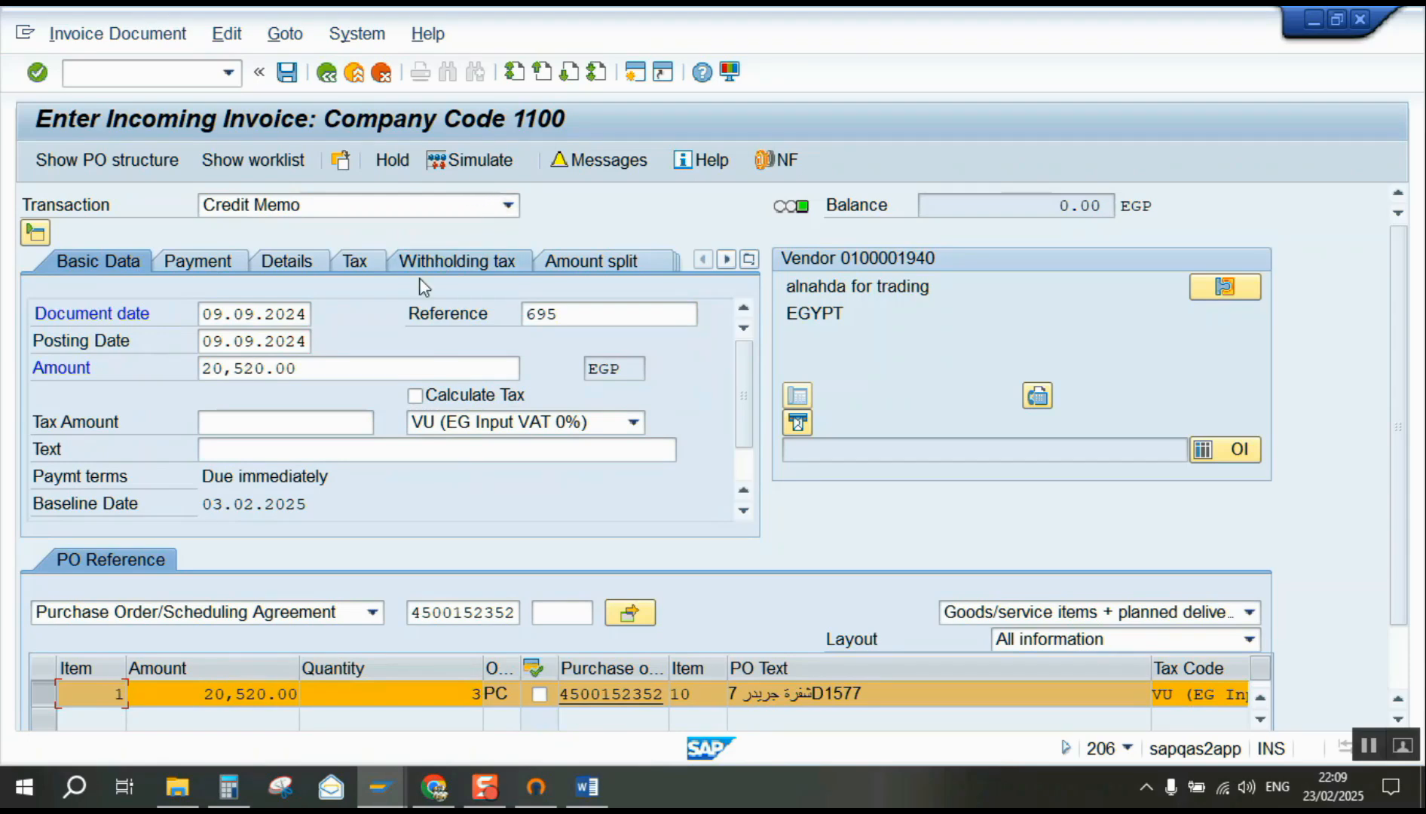
- Simulate the credit memo's accounting entries and post the document
click(468, 169)
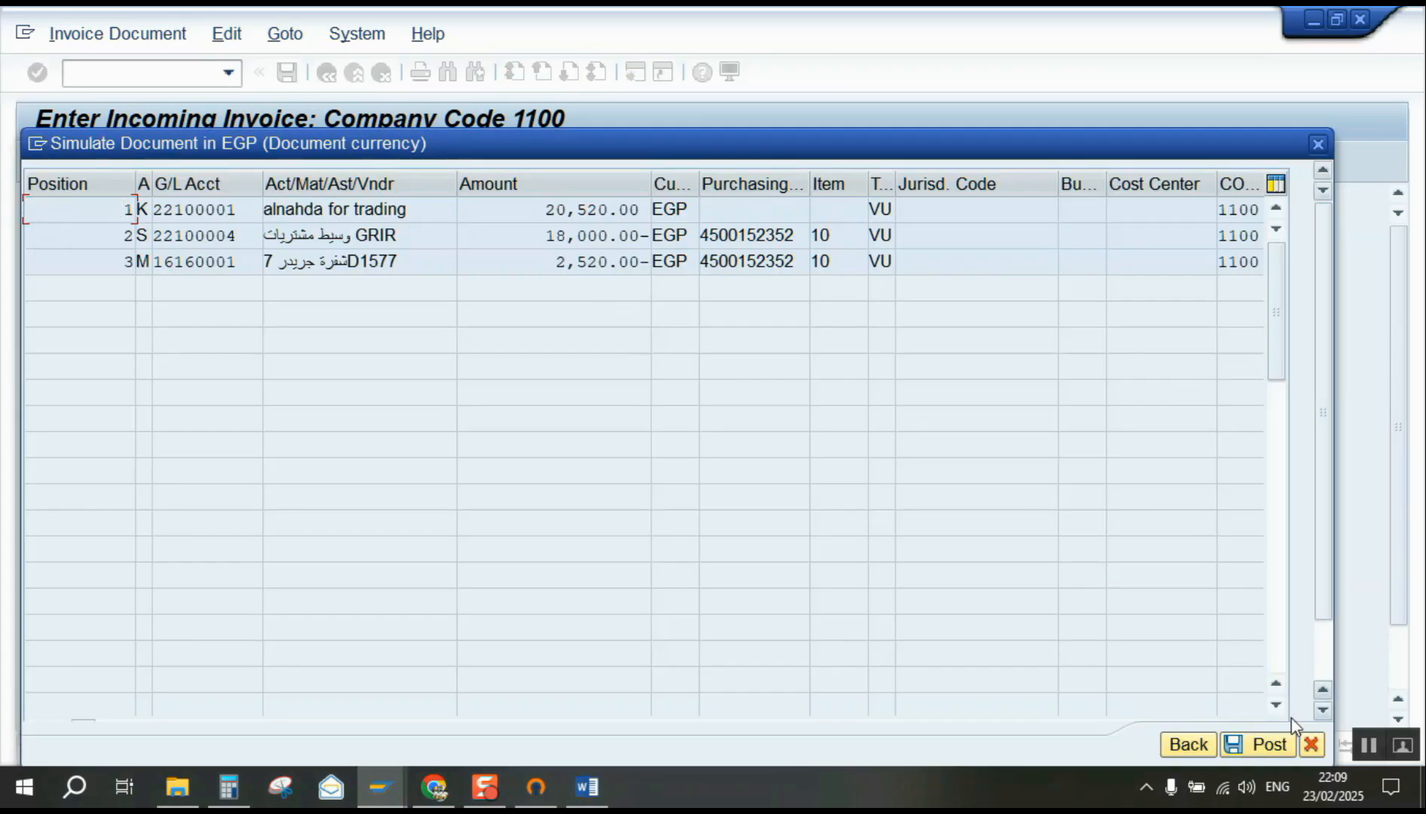
click(1265, 746)
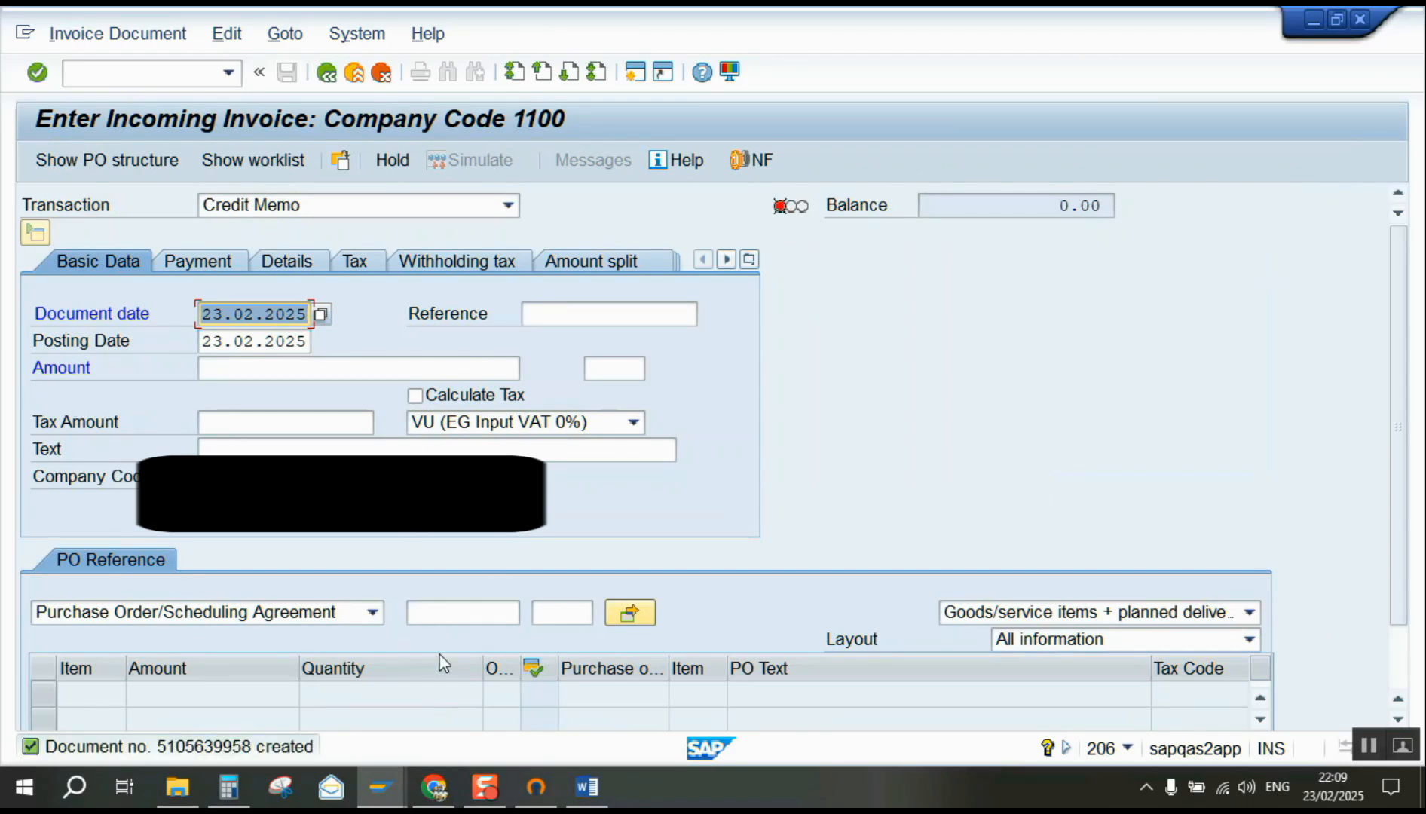
- Leave the purchase order display and start another credit memo in incoming invoice entry, accepting the allowed posting periods notice
click(472, 612)
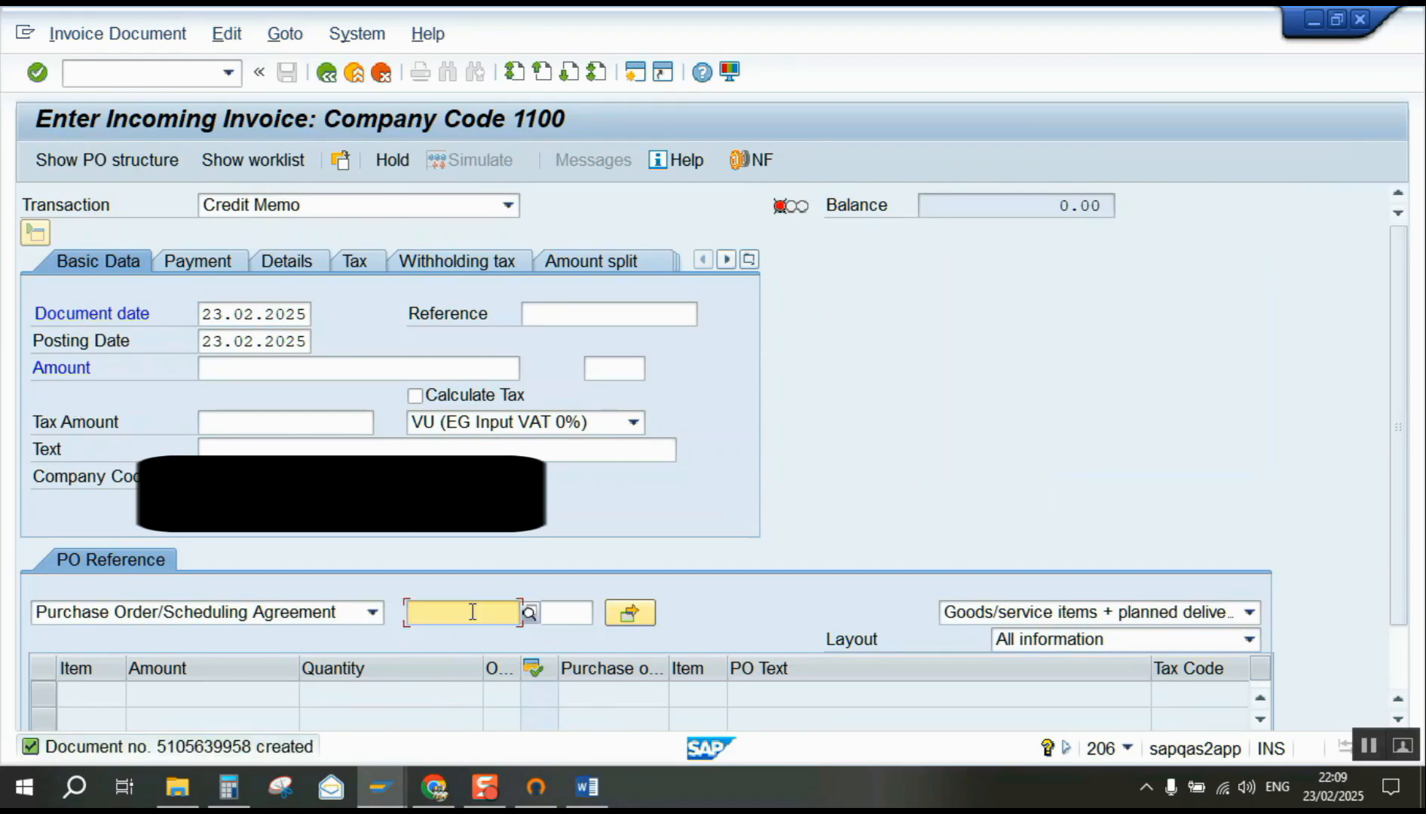
click(113, 34)
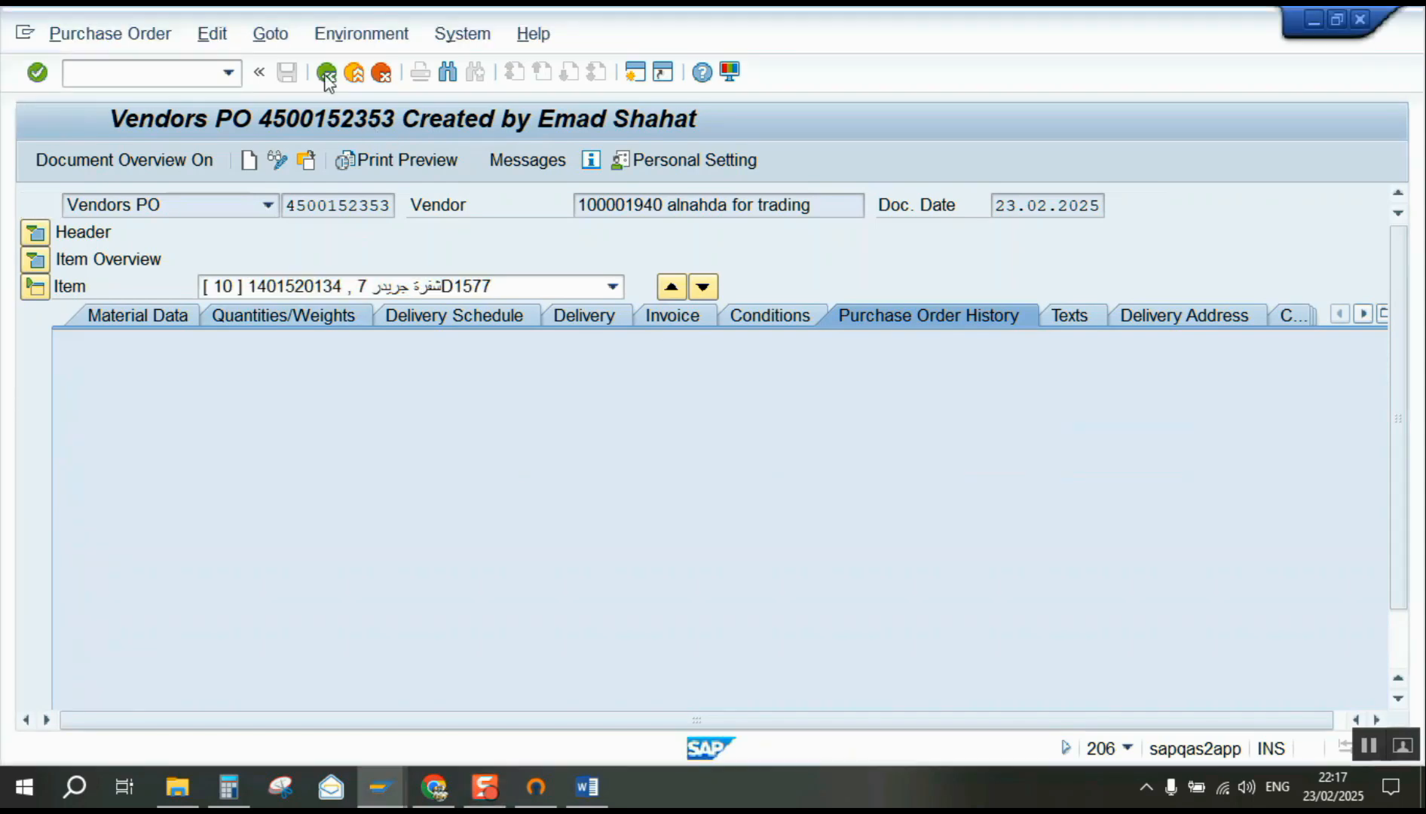
click(326, 73)
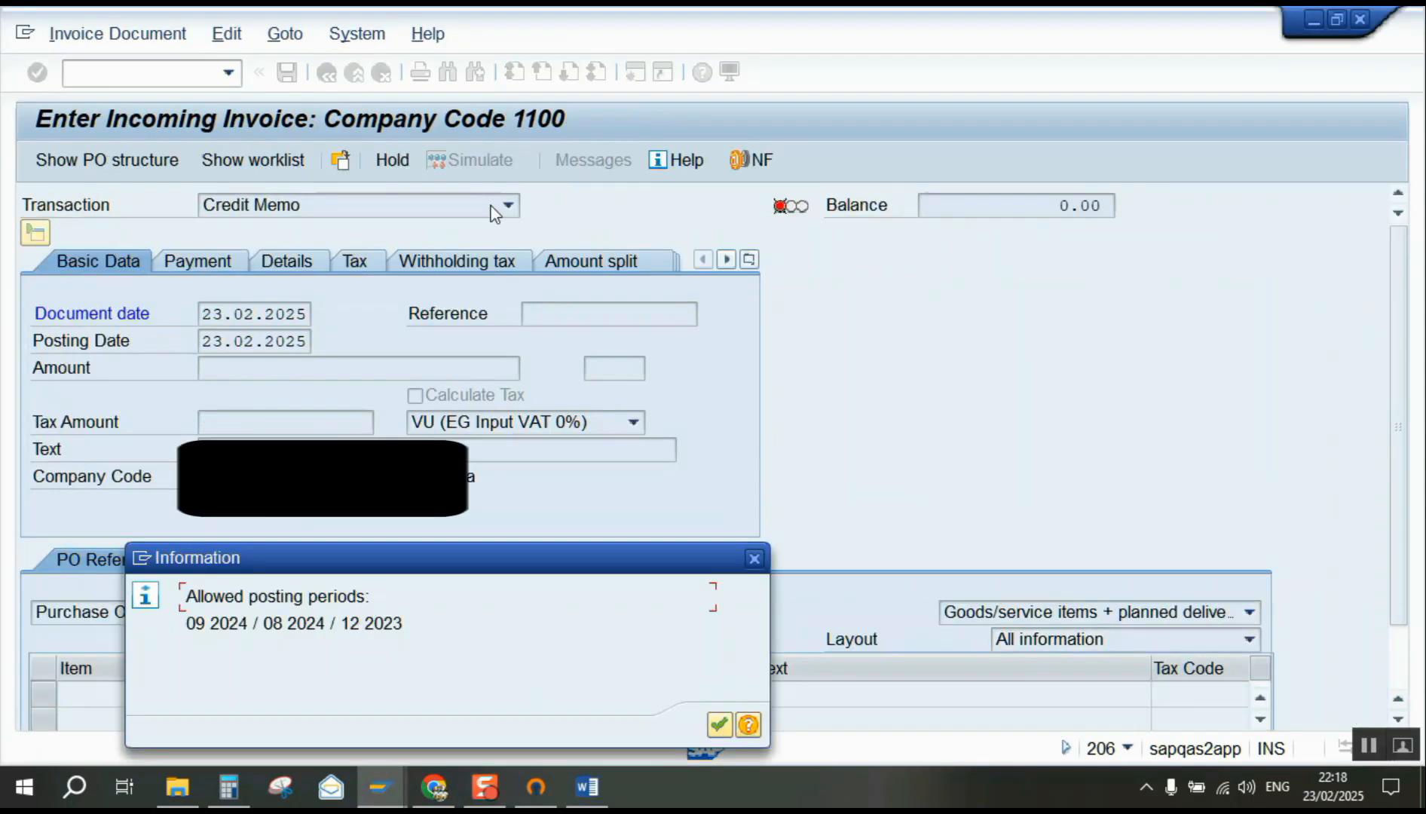
click(719, 725)
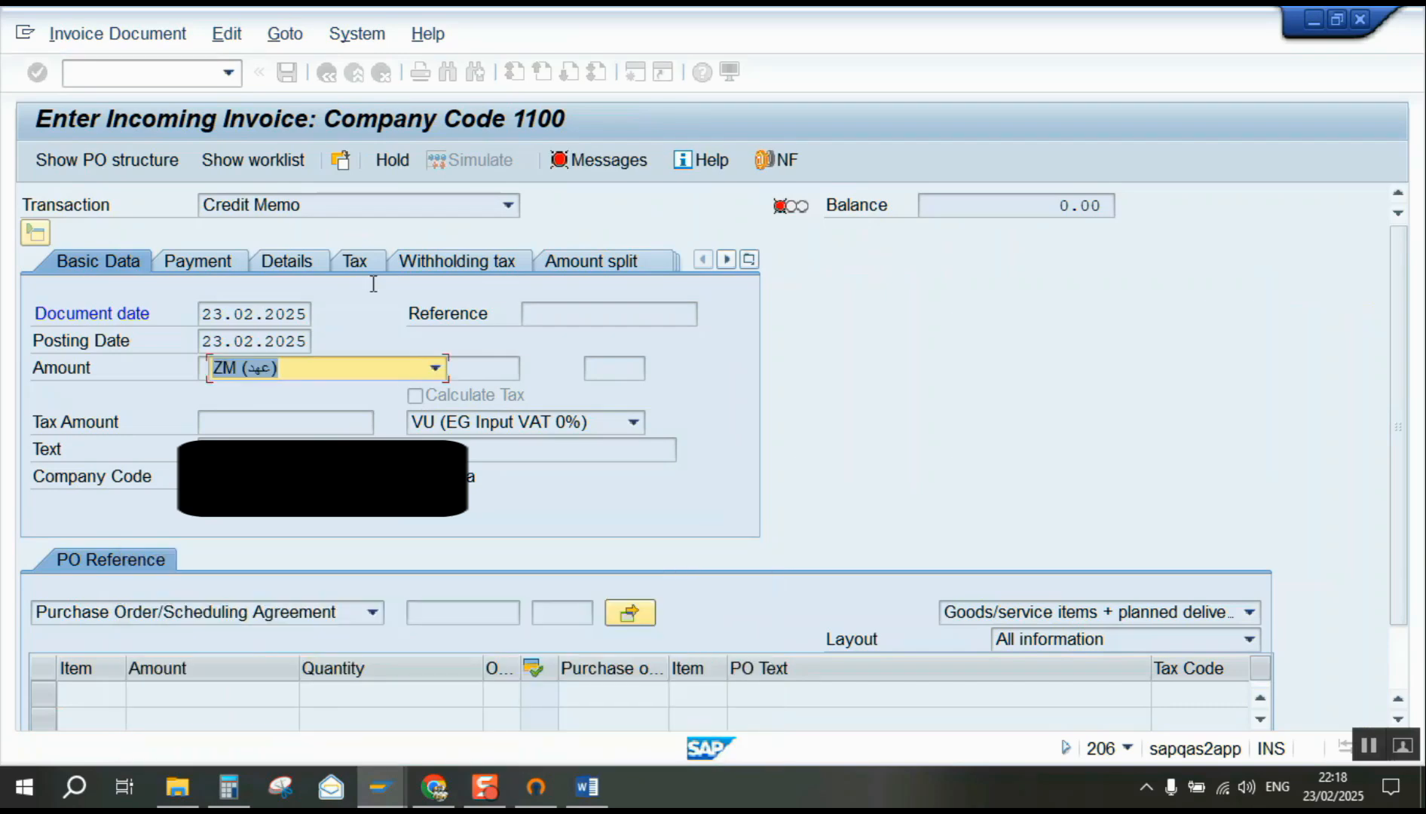